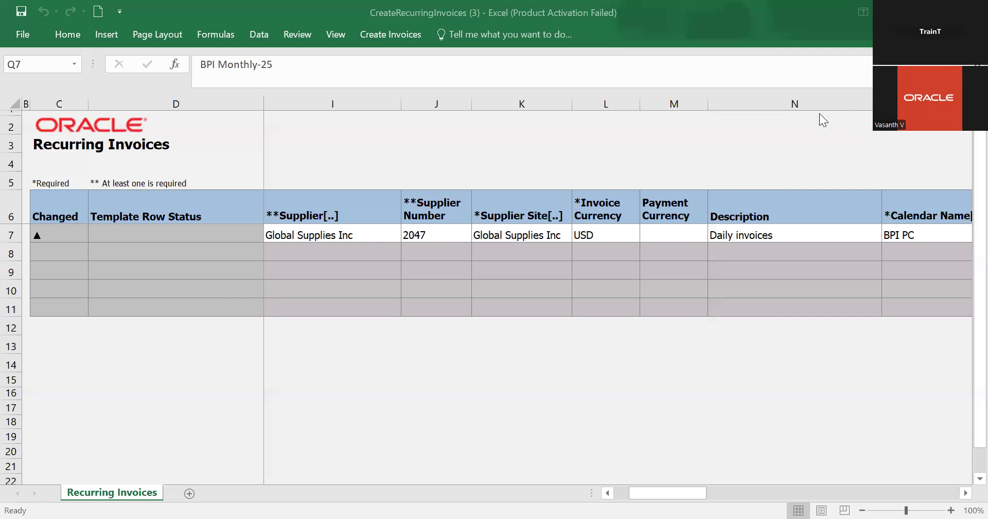
Switch to the browser and open the Receivables group on the Oracle Fusion home page
{"action": "key", "text": "alt+Tab"}
{"action": "left_click", "coordinate": [776, 96]}
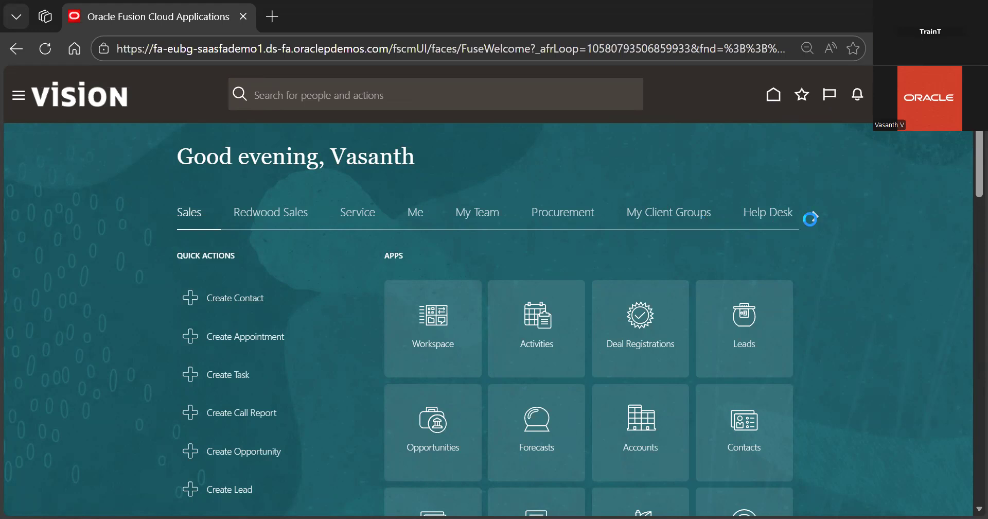
{"action": "left_click", "coordinate": [815, 215]}
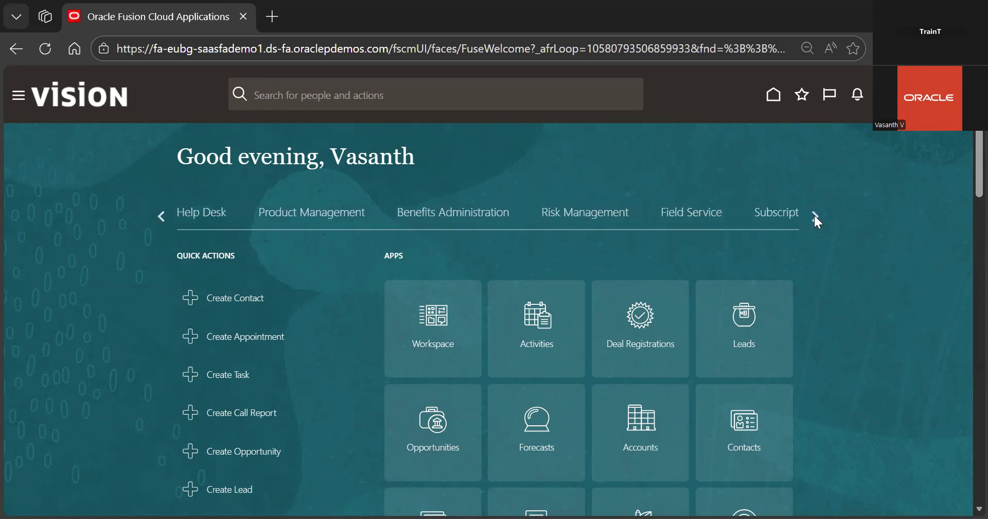
{"action": "left_click", "coordinate": [817, 216]}
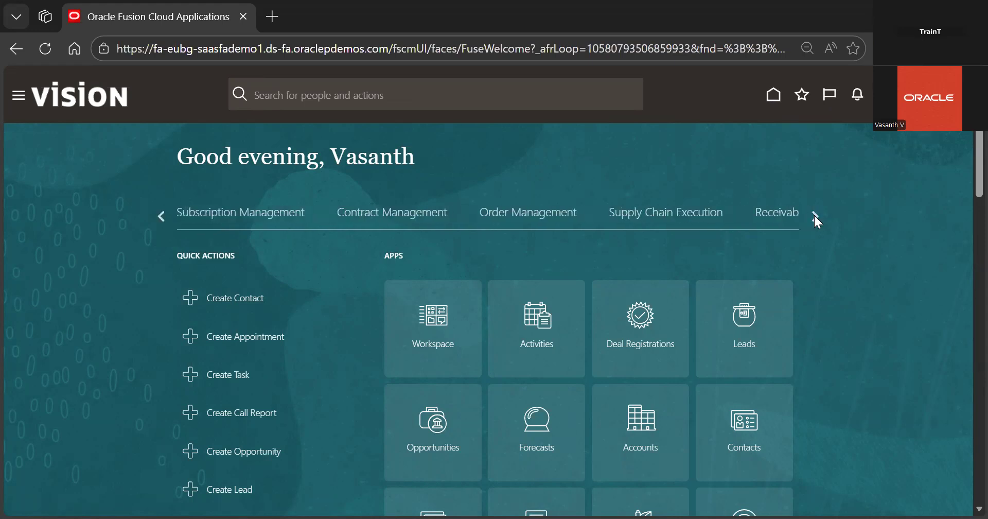
{"action": "left_click", "coordinate": [815, 217]}
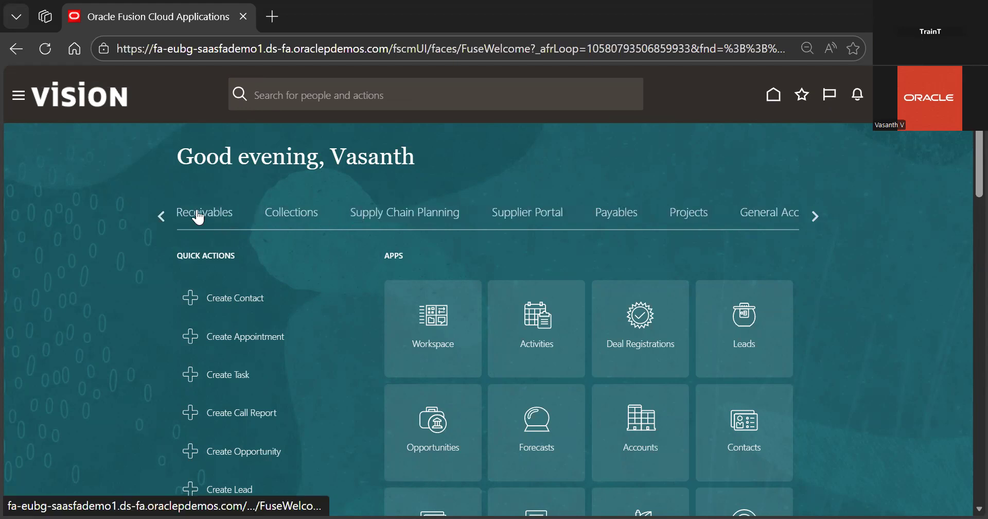
{"action": "left_click", "coordinate": [199, 216]}
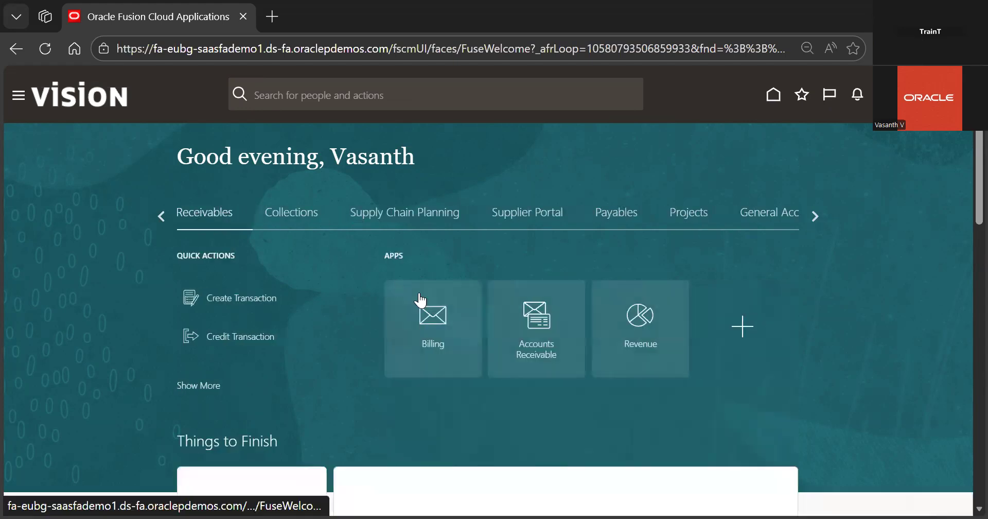
Open Billing, start creating a new transaction, and set its transaction class to Credit memo
{"action": "left_click", "coordinate": [439, 312]}
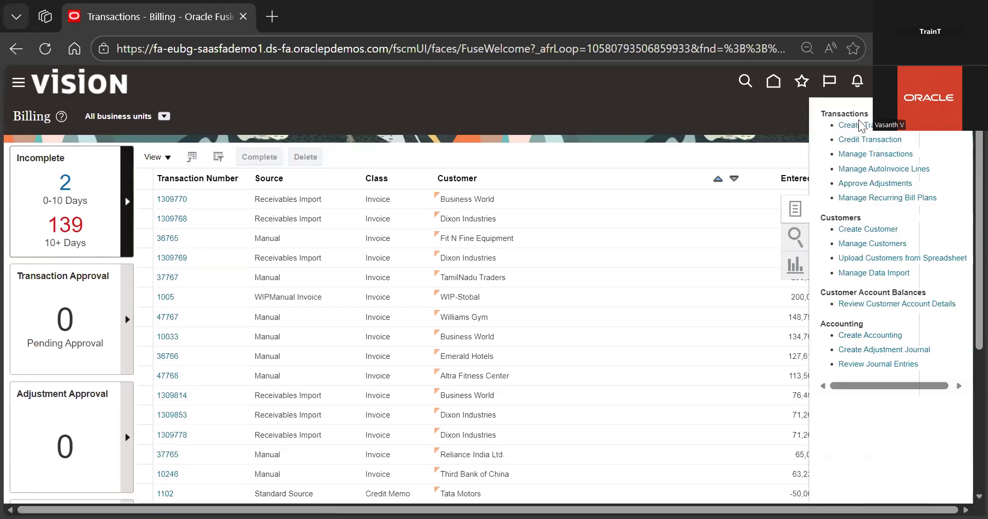
{"action": "left_click", "coordinate": [857, 125]}
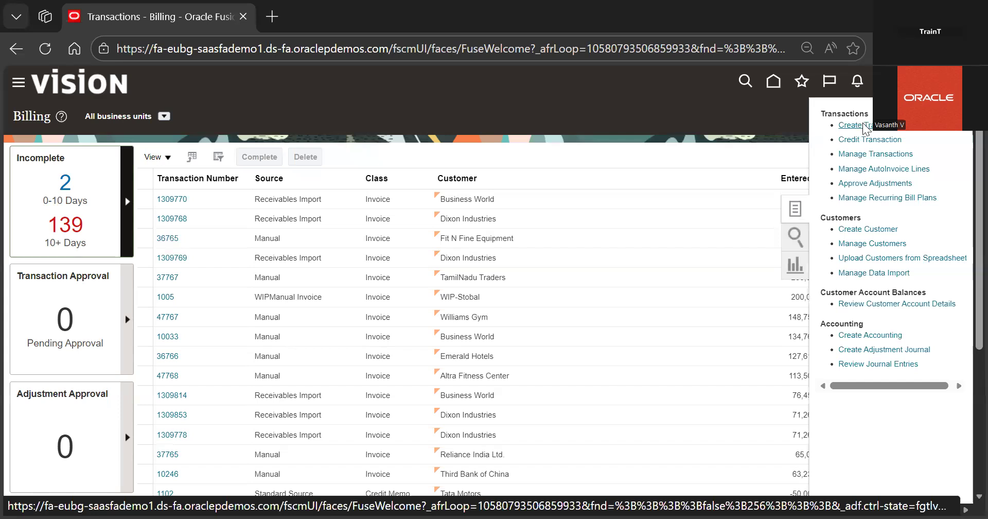
{"action": "left_click", "coordinate": [202, 178]}
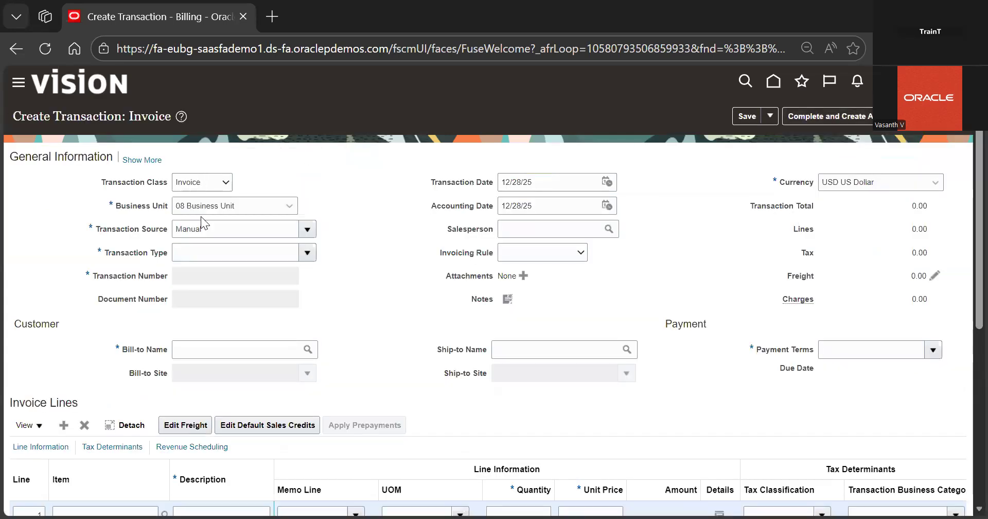
{"action": "left_click", "coordinate": [202, 230]}
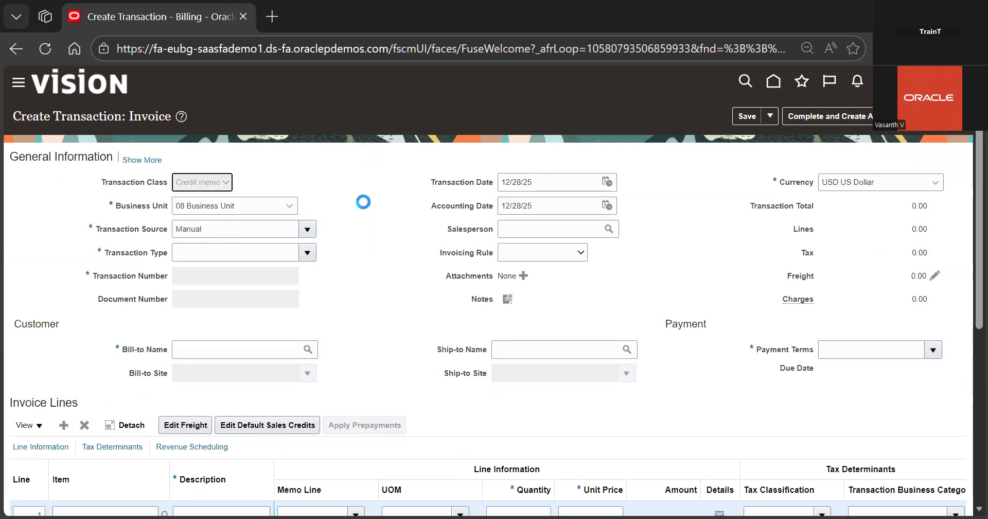
{"action": "left_click", "coordinate": [307, 229]}
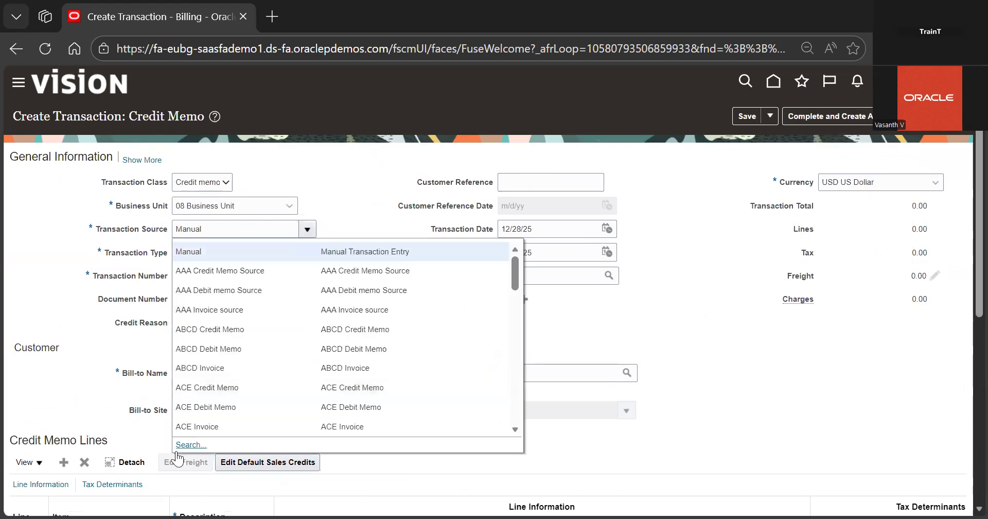
{"action": "left_click", "coordinate": [184, 446]}
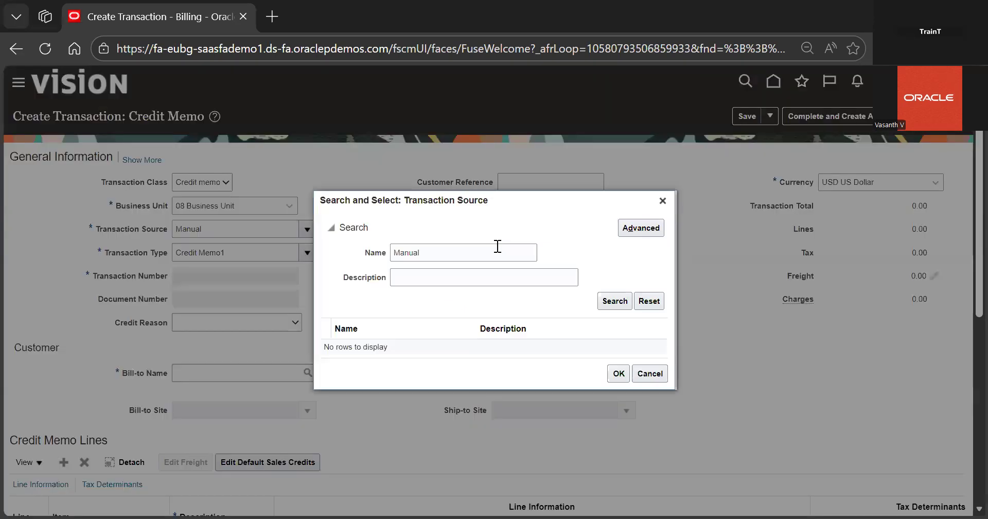
{"action": "double_click", "coordinate": [497, 246]}
{"action": "key", "text": "BackSpace"}
{"action": "type", "text": "s"}
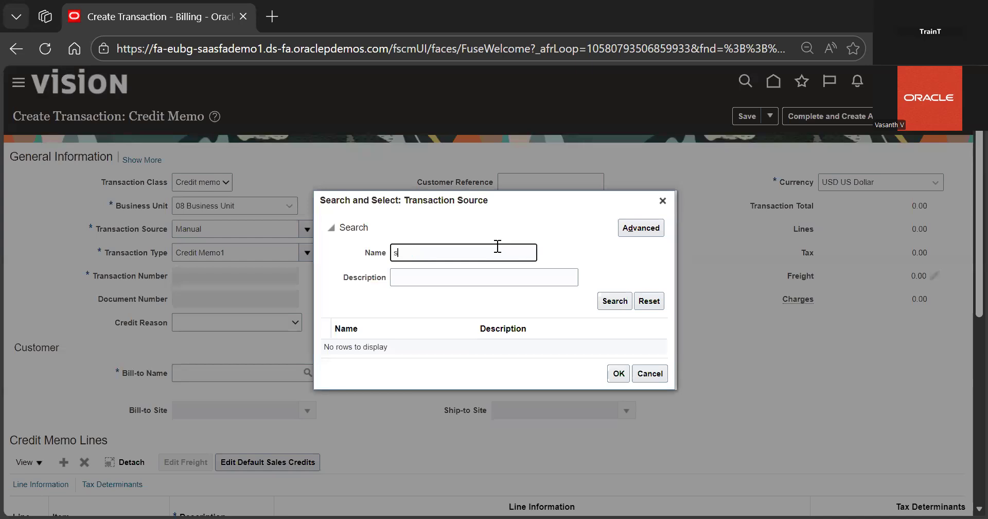
{"action": "type", "text": "tan"}
{"action": "key", "text": "Return"}
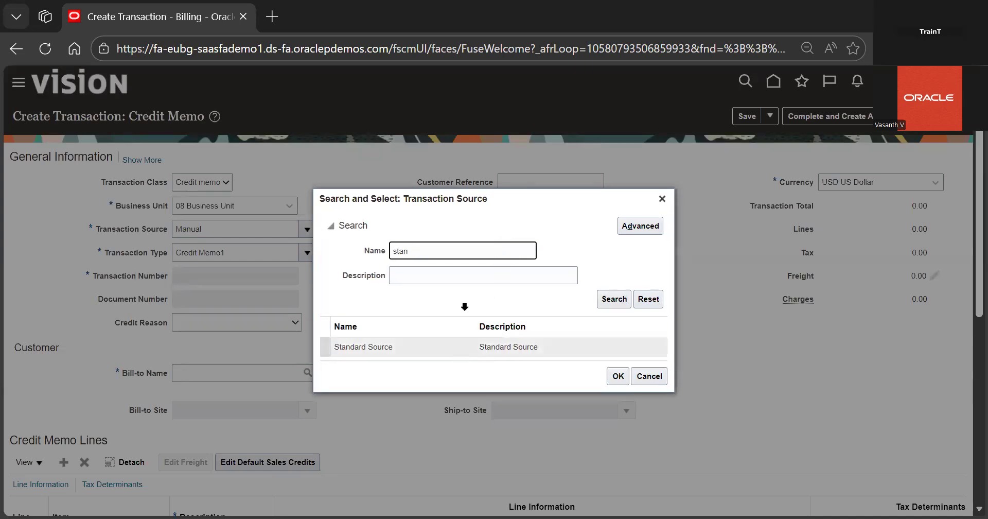
{"action": "left_click", "coordinate": [660, 200]}
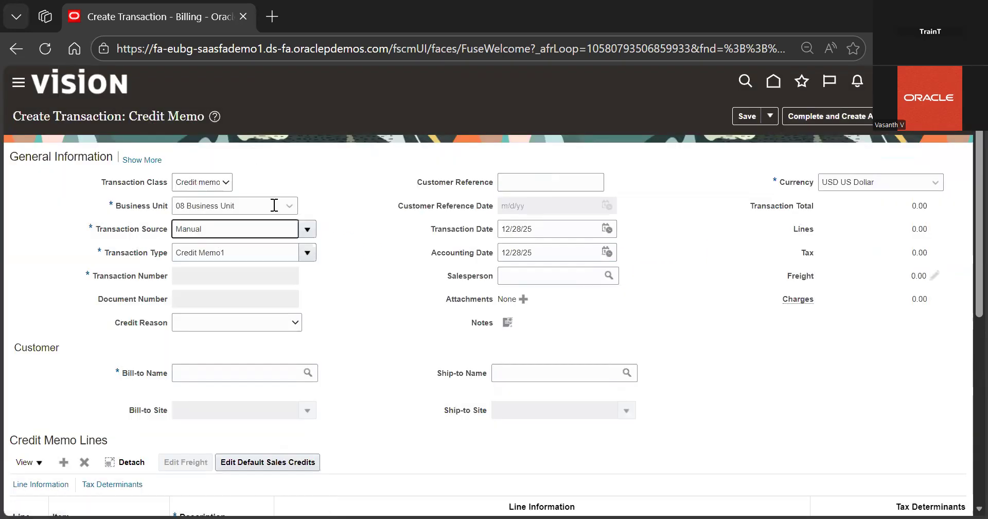
Search transaction types for 'Credit Mem' and set the transaction type to Credit Memo / Custom
{"action": "left_click", "coordinate": [307, 252]}
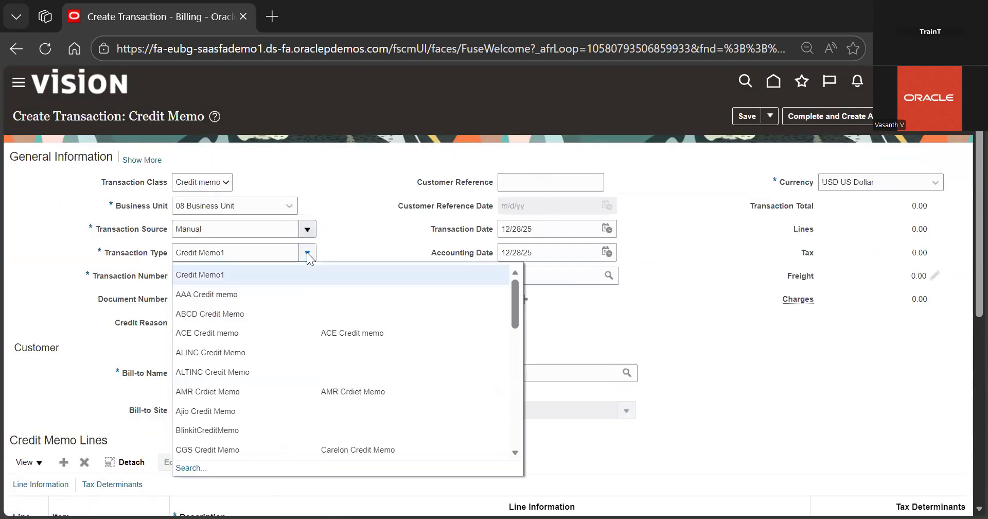
{"action": "left_click", "coordinate": [199, 468]}
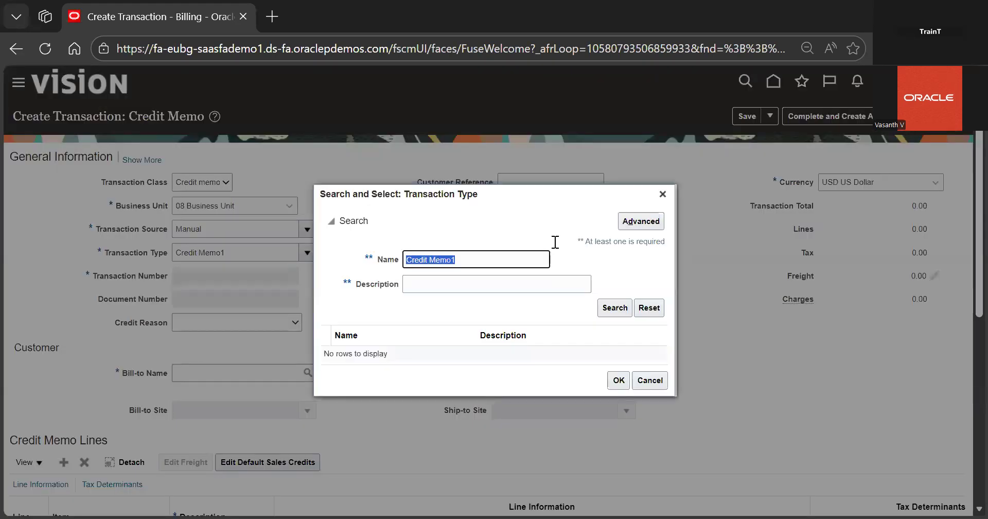
{"action": "left_click", "coordinate": [521, 254]}
{"action": "key", "text": "BackSpace"}
{"action": "key", "text": "BackSpace"}
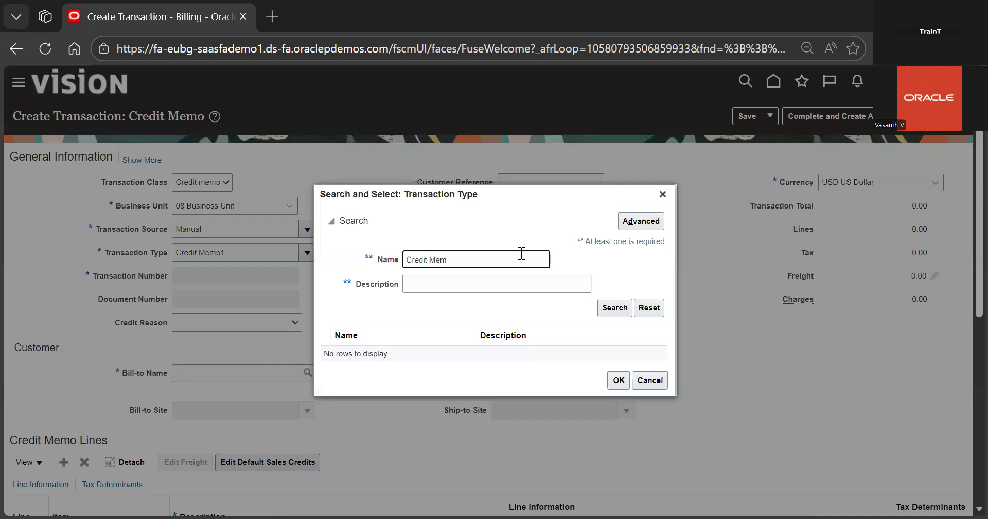
{"action": "key", "text": "Return"}
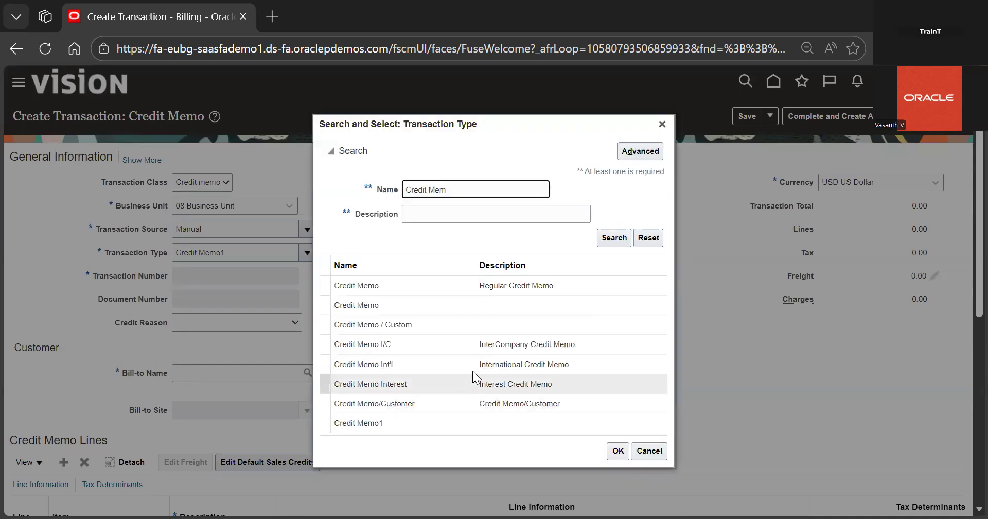
{"action": "left_click", "coordinate": [499, 328]}
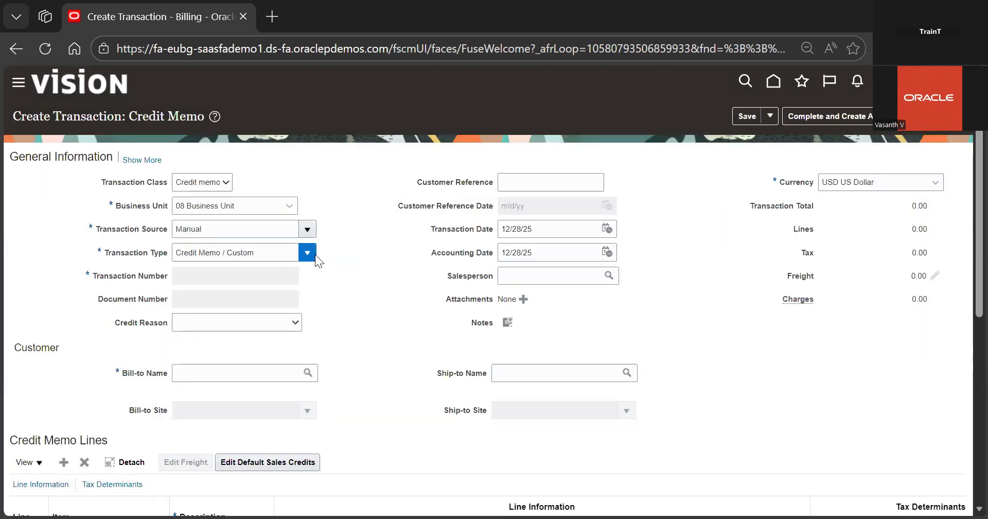
Search transaction sources for Credit Memo, using the saved browser entry, and select Credit Memo source C
{"action": "left_click", "coordinate": [314, 254]}
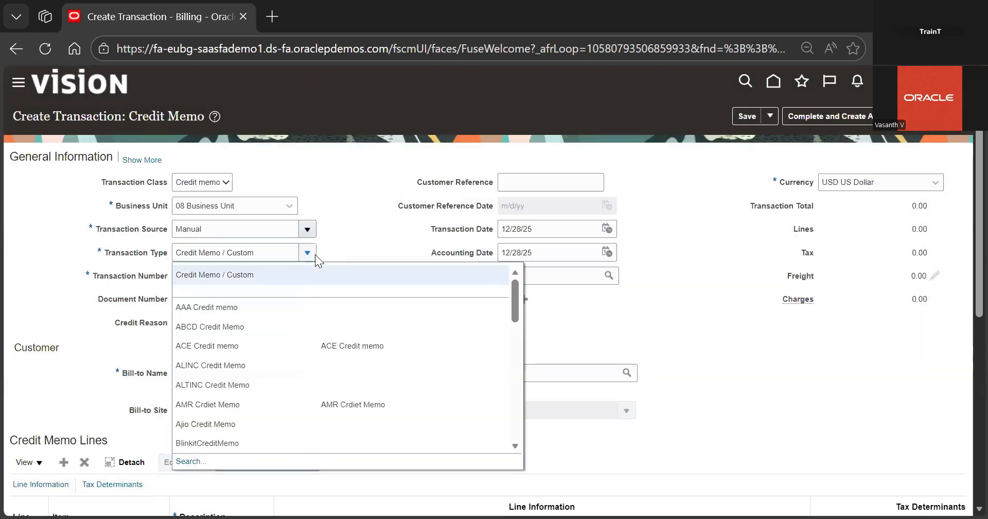
{"action": "left_click", "coordinate": [307, 229]}
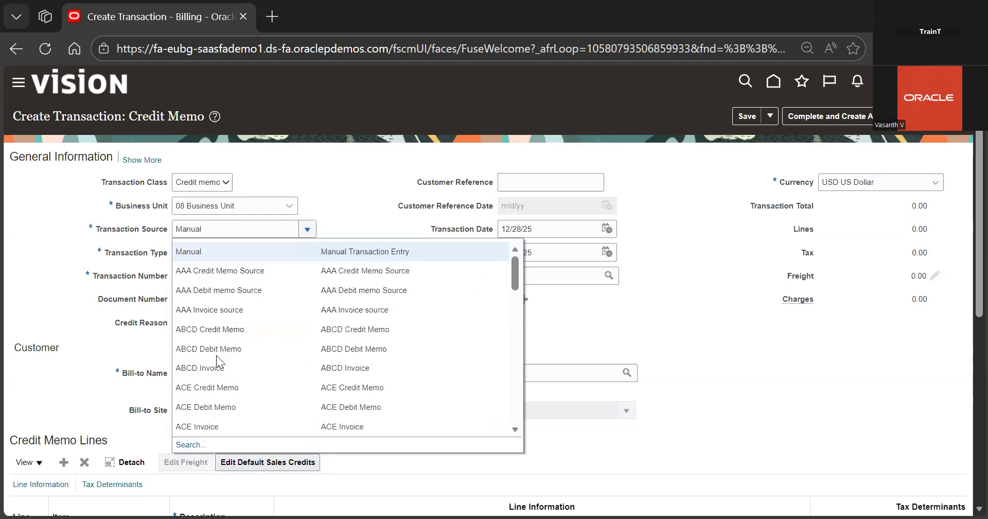
{"action": "left_click", "coordinate": [186, 446]}
{"action": "double_click", "coordinate": [475, 260]}
{"action": "key", "text": "BackSpace"}
{"action": "type", "text": "c"}
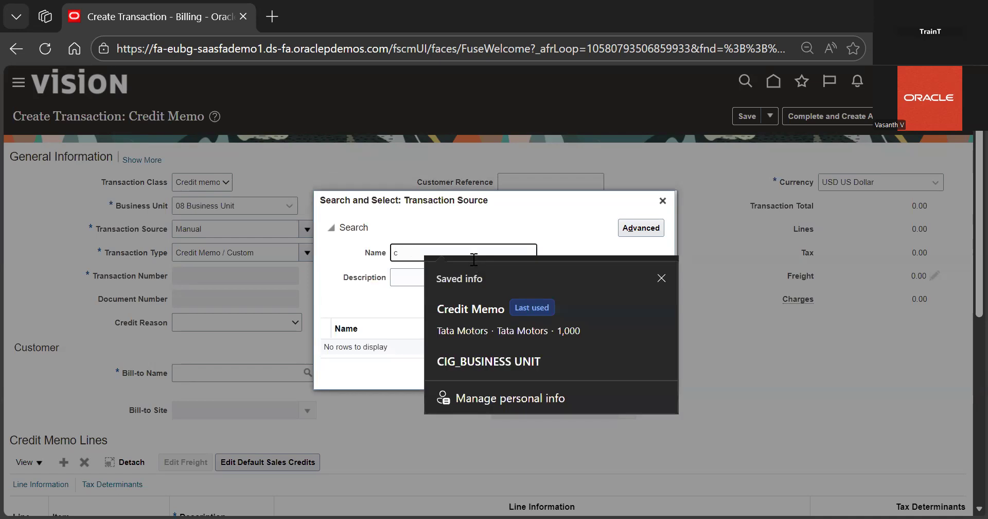
{"action": "type", "text": "r"}
{"action": "left_click", "coordinate": [493, 310]}
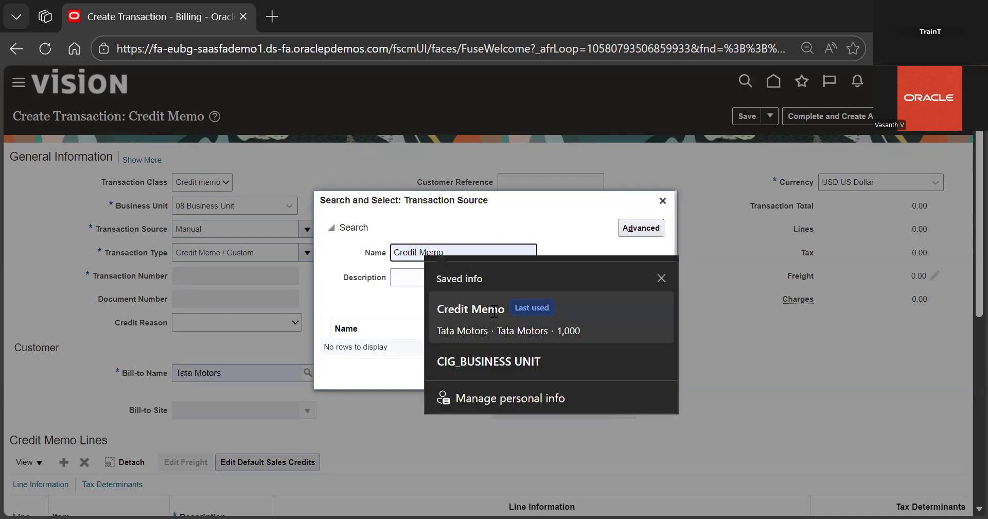
{"action": "left_click", "coordinate": [614, 303]}
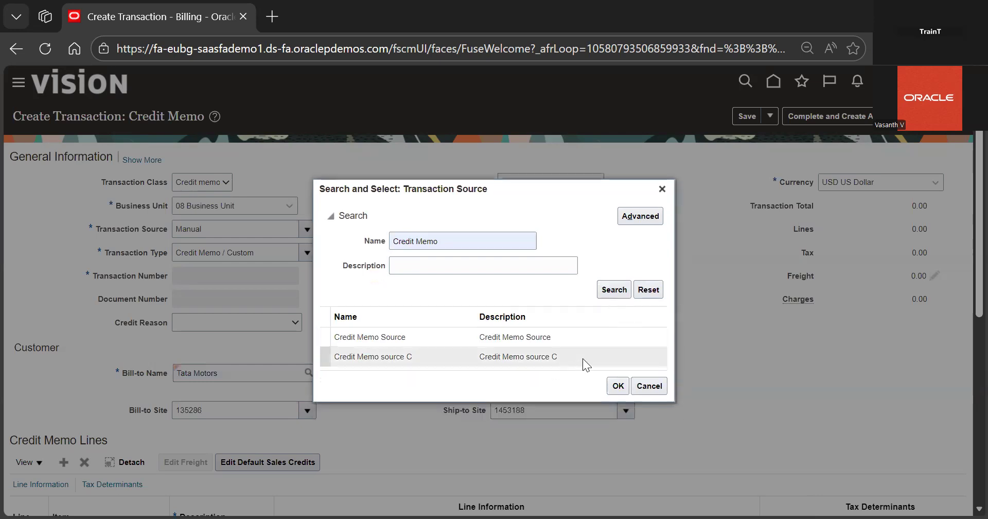
{"action": "double_click", "coordinate": [583, 359]}
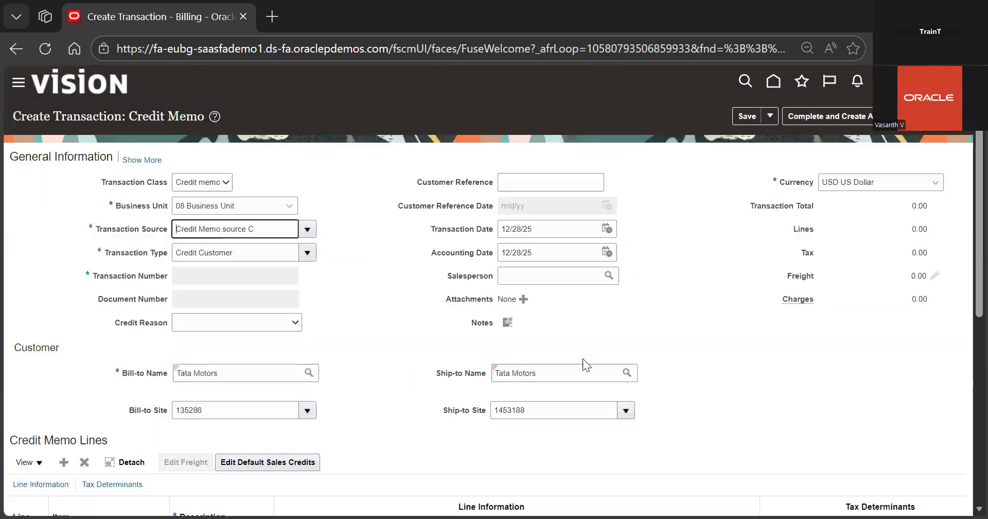
Set the credit reason of the credit memo to Product return
{"action": "scroll", "coordinate": [364, 304], "scroll_direction": "down", "scroll_amount": 1}
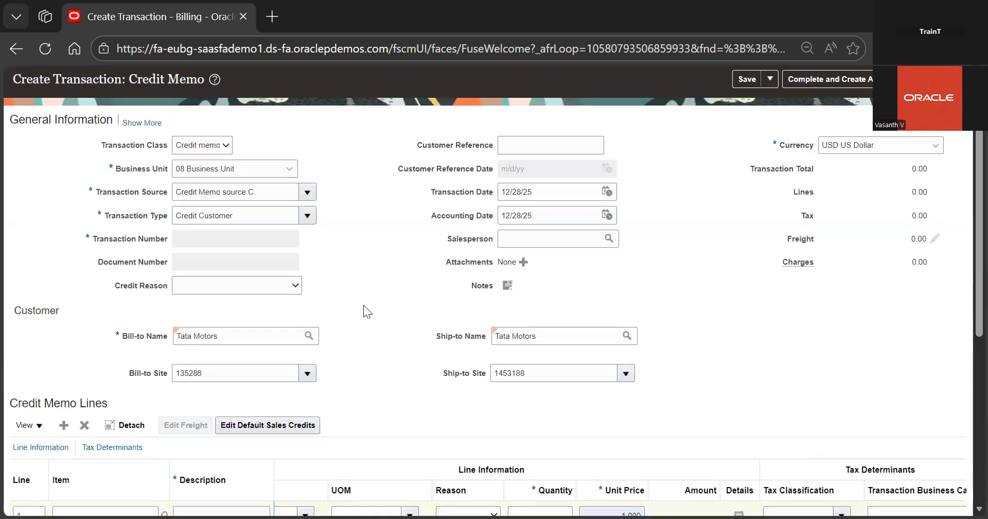
{"action": "scroll", "coordinate": [363, 305], "scroll_direction": "down", "scroll_amount": 2}
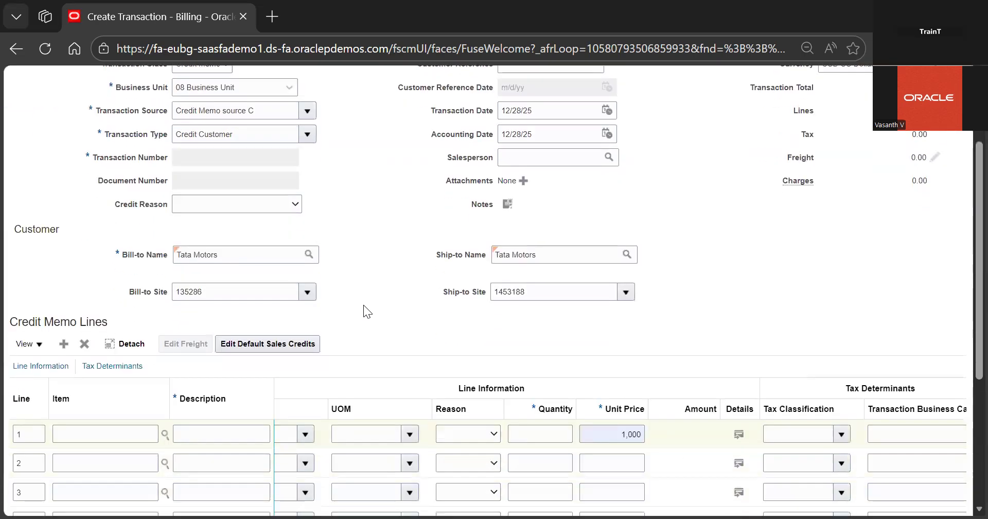
{"action": "scroll", "coordinate": [363, 304], "scroll_direction": "up", "scroll_amount": 3}
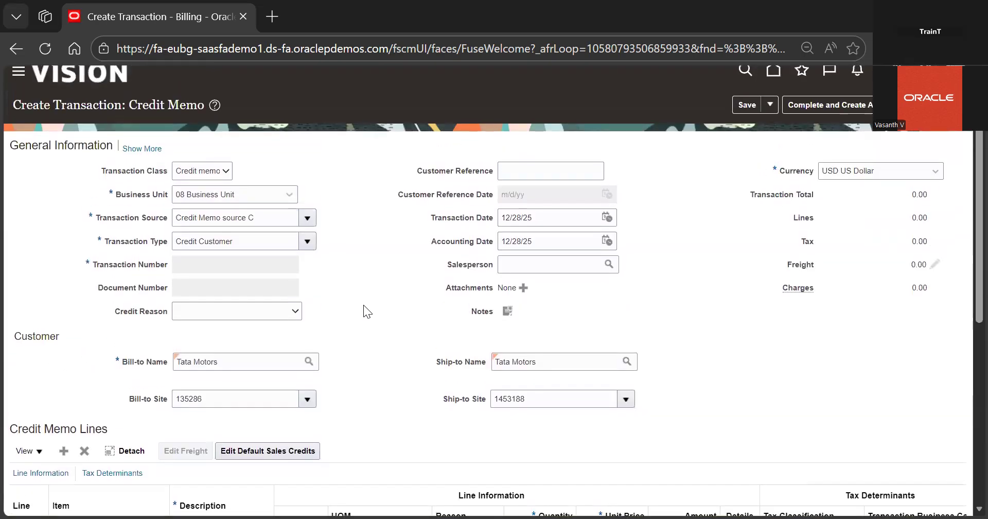
{"action": "scroll", "coordinate": [363, 305], "scroll_direction": "down", "scroll_amount": 1}
{"action": "left_click", "coordinate": [261, 299]}
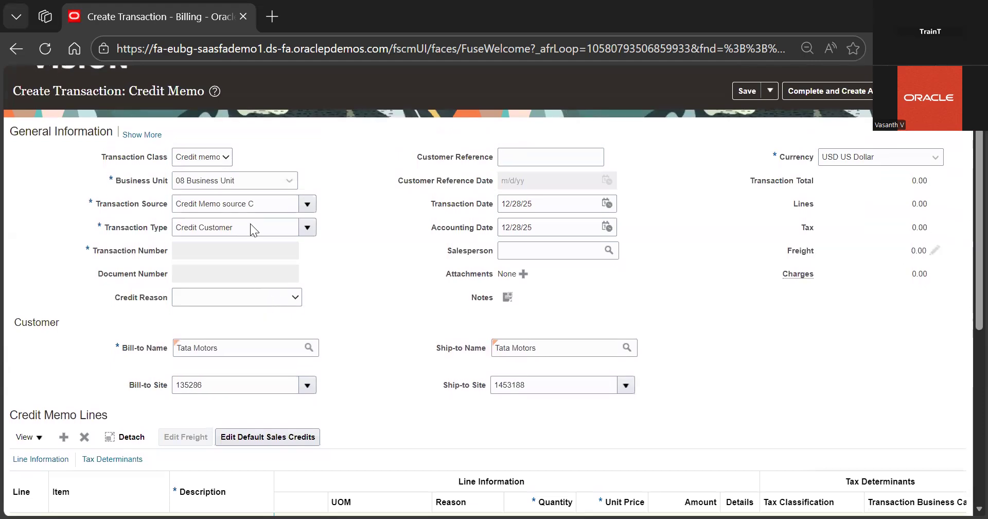
{"action": "scroll", "coordinate": [235, 186], "scroll_direction": "down", "scroll_amount": 3}
{"action": "scroll", "coordinate": [235, 235], "scroll_direction": "down", "scroll_amount": 4}
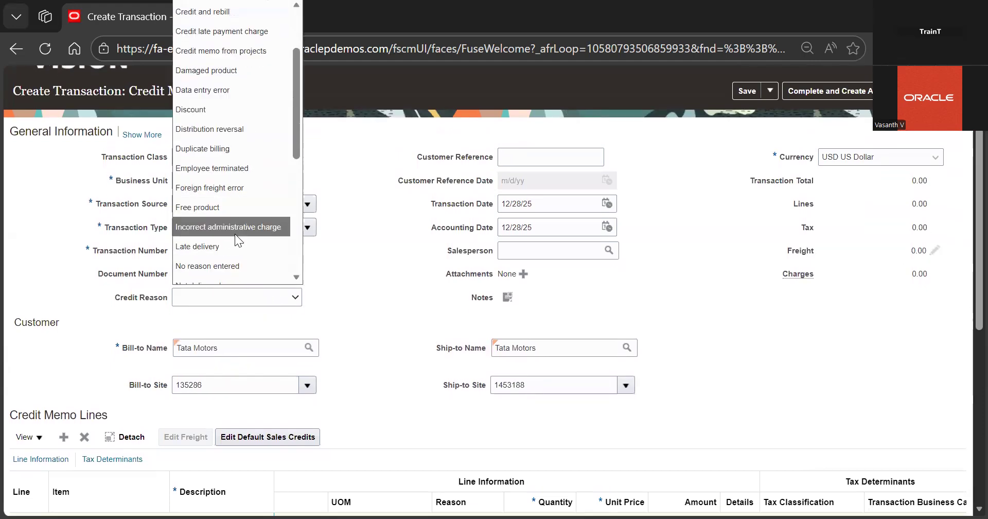
{"action": "scroll", "coordinate": [237, 239], "scroll_direction": "down", "scroll_amount": 2}
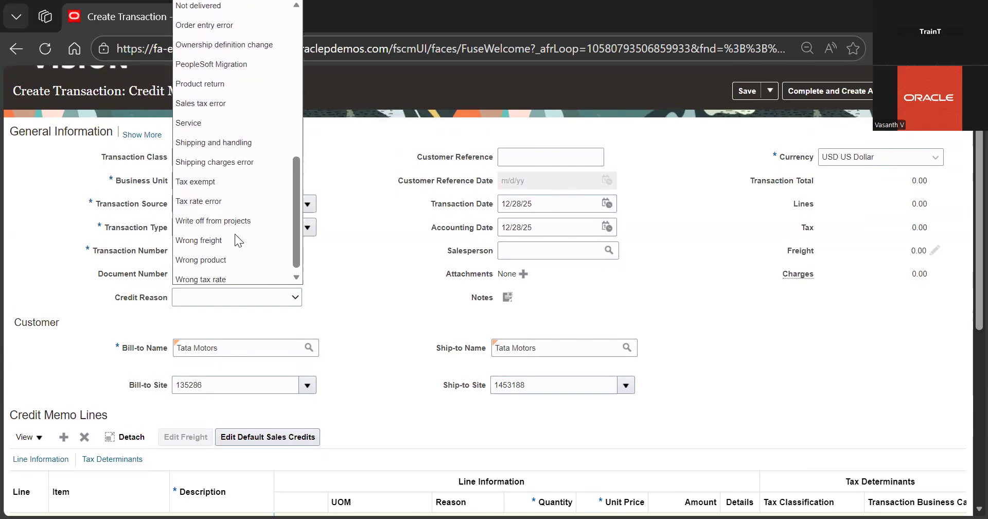
{"action": "scroll", "coordinate": [235, 234], "scroll_direction": "up", "scroll_amount": 5}
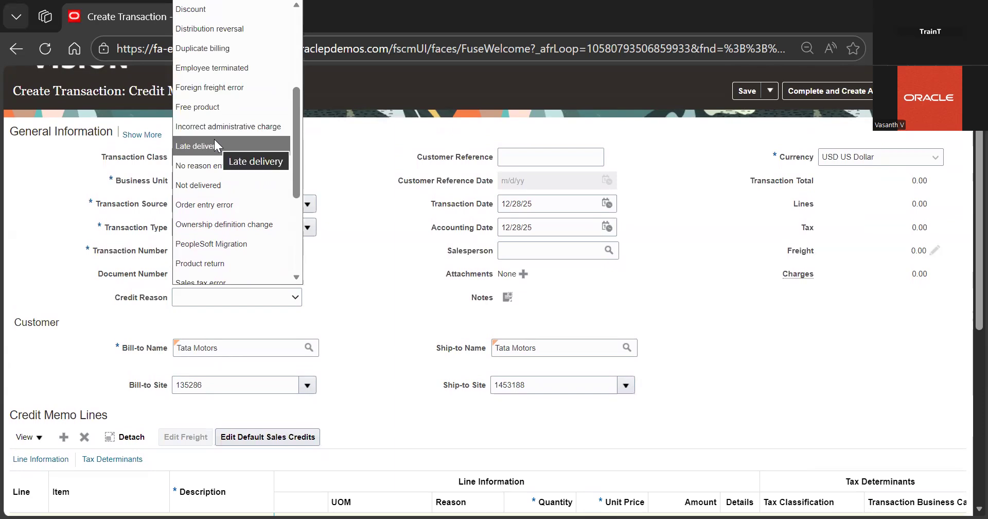
{"action": "scroll", "coordinate": [220, 195], "scroll_direction": "down", "scroll_amount": 1}
{"action": "left_click", "coordinate": [223, 246]}
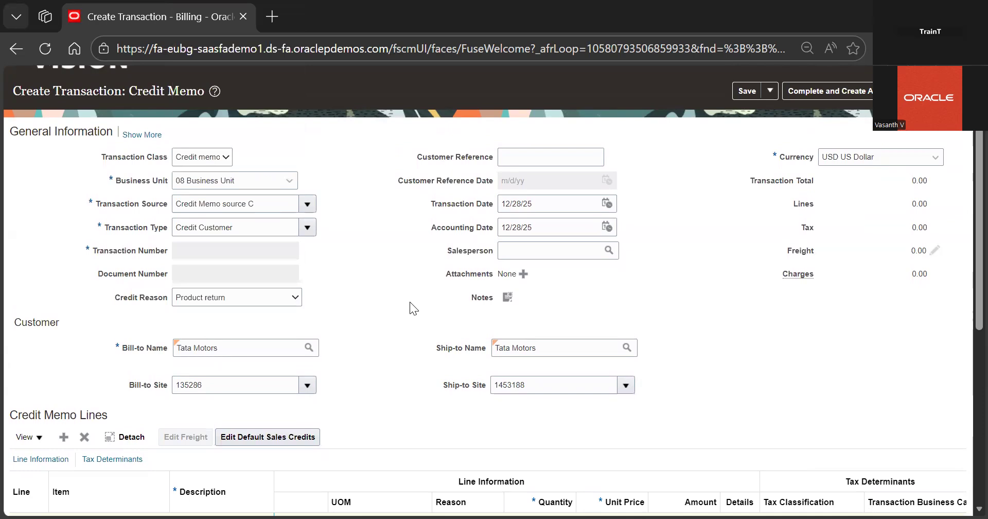
{"action": "scroll", "coordinate": [410, 302], "scroll_direction": "down", "scroll_amount": 3}
{"action": "scroll", "coordinate": [410, 302], "scroll_direction": "up", "scroll_amount": 2}
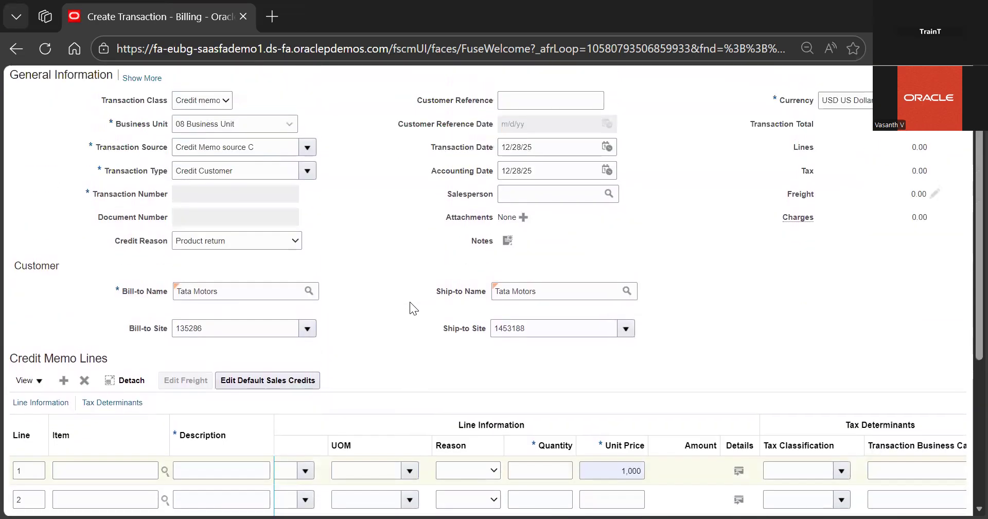
{"action": "scroll", "coordinate": [410, 302], "scroll_direction": "up", "scroll_amount": 1}
{"action": "scroll", "coordinate": [253, 325], "scroll_direction": "down", "scroll_amount": 4}
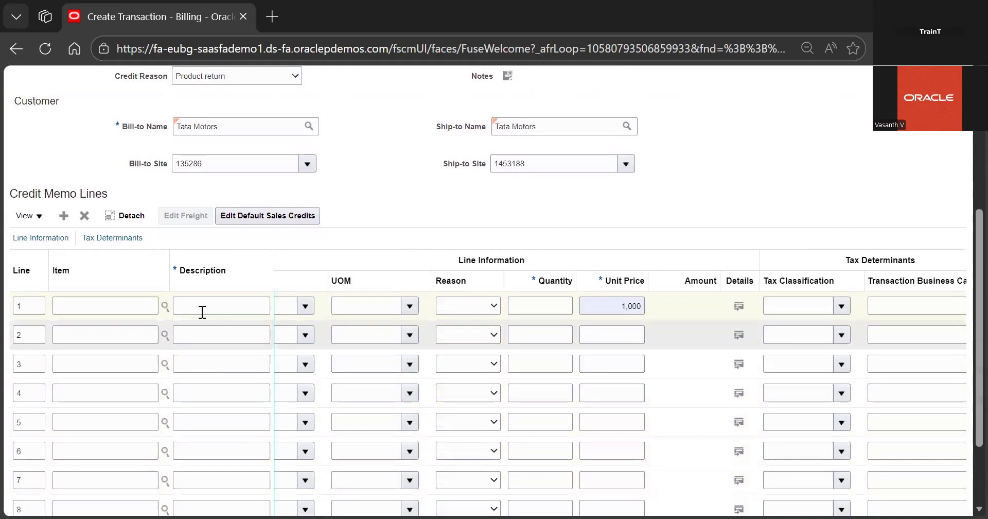
Enter the first credit memo line's description as Refund For Customer
{"action": "left_click", "coordinate": [202, 312]}
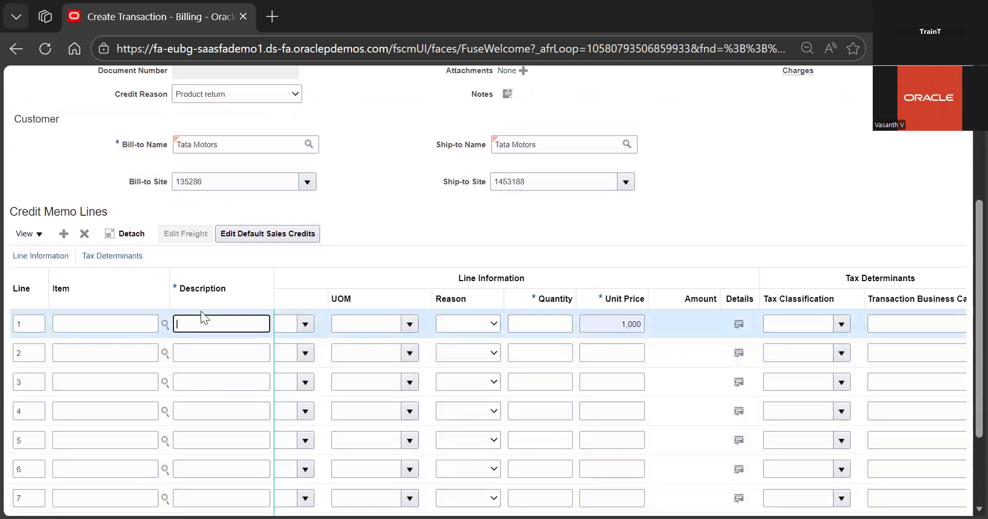
{"action": "scroll", "coordinate": [399, 229], "scroll_direction": "up", "scroll_amount": 2}
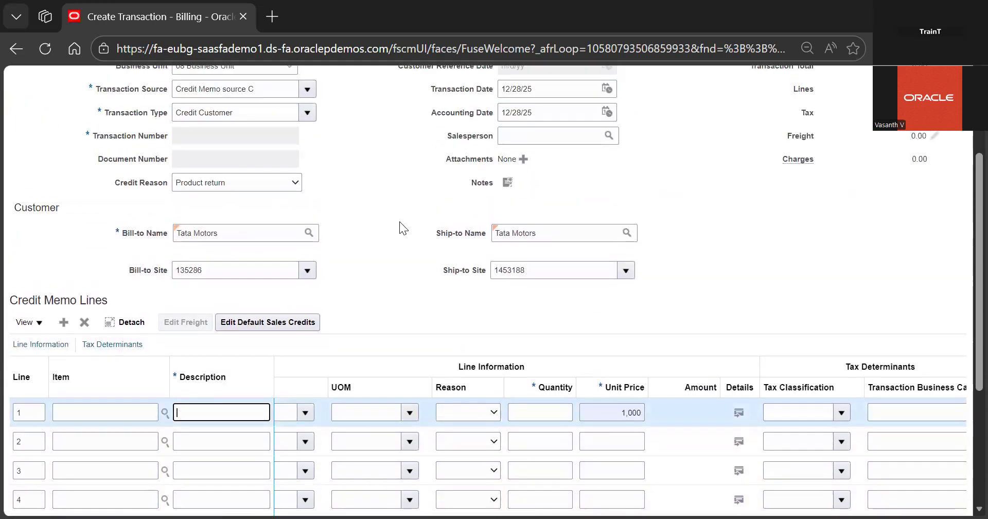
{"action": "scroll", "coordinate": [400, 222], "scroll_direction": "down", "scroll_amount": 2}
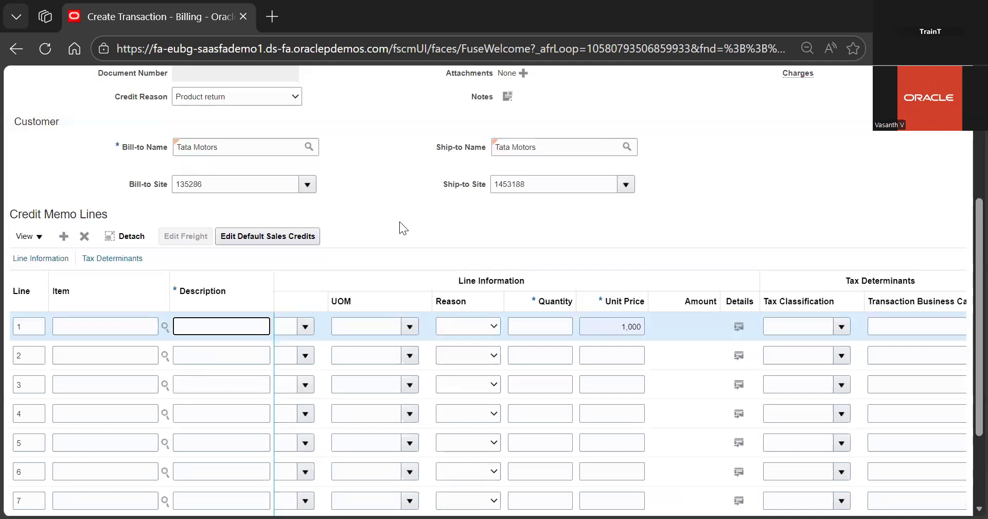
{"action": "type", "text": "Refund For Customer"}
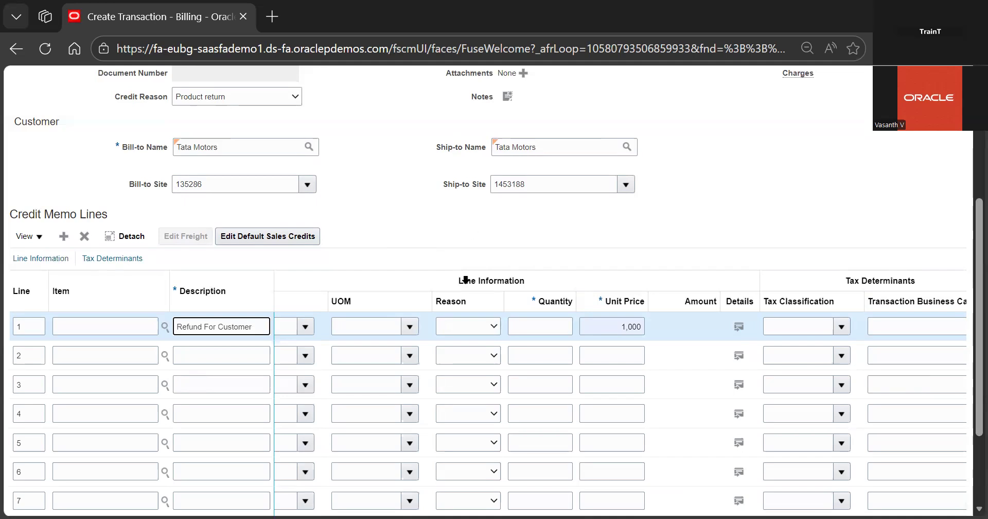
{"action": "left_click", "coordinate": [417, 219]}
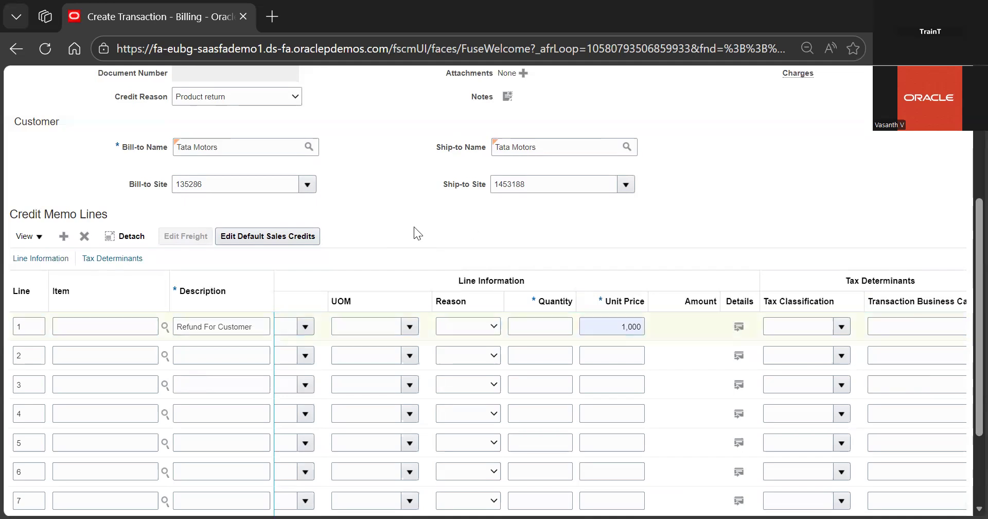
Set the first line's unit of measure to Ea
{"action": "left_click", "coordinate": [410, 327]}
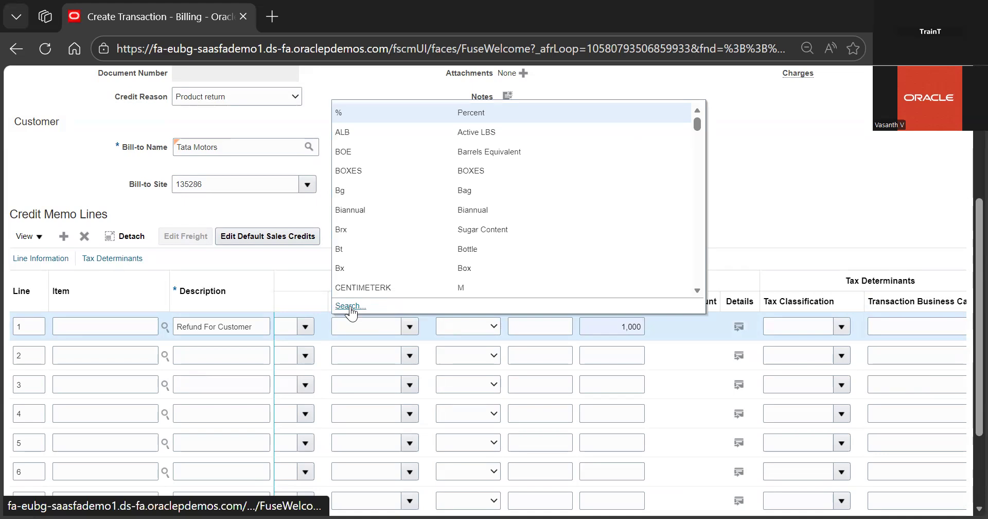
{"action": "left_click", "coordinate": [353, 321]}
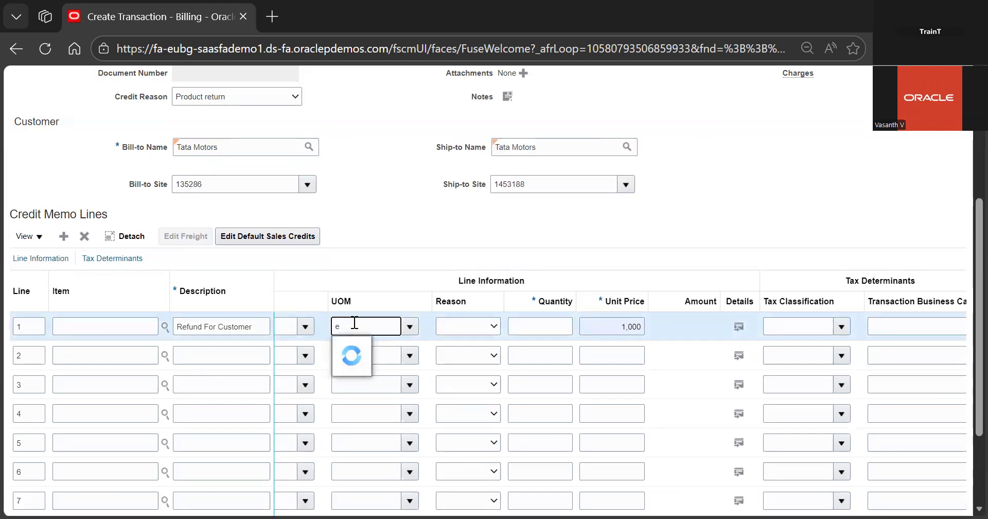
{"action": "left_click", "coordinate": [368, 367]}
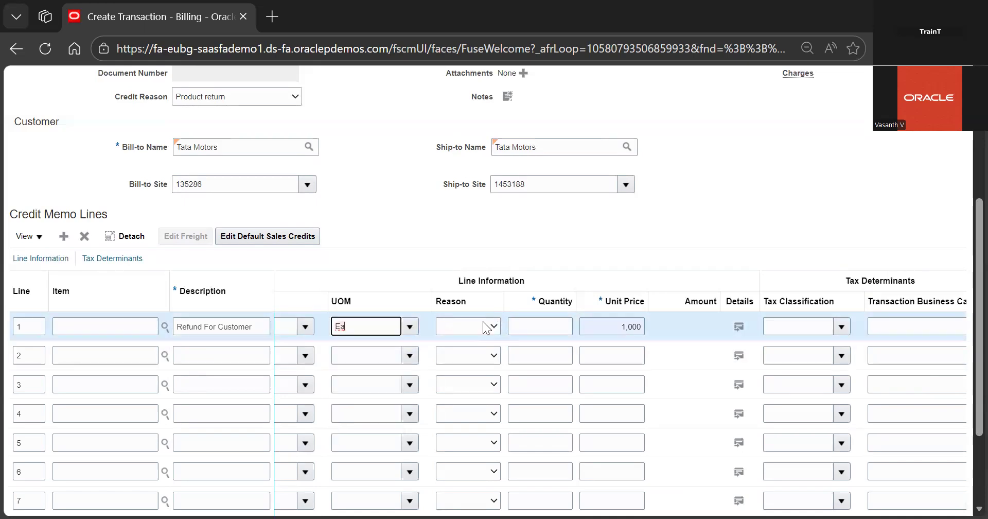
Set the first line's reason to Product return
{"action": "left_click", "coordinate": [487, 326]}
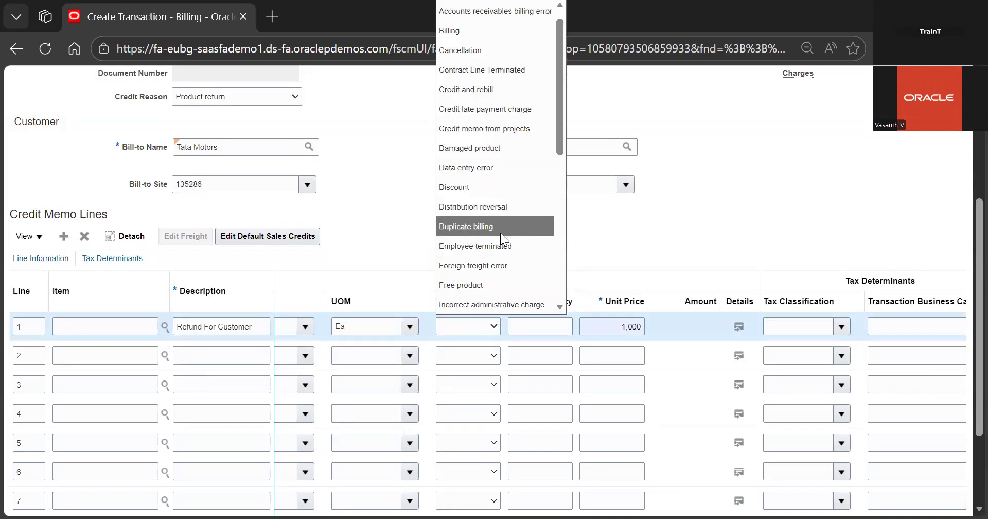
{"action": "scroll", "coordinate": [501, 232], "scroll_direction": "down", "scroll_amount": 3}
{"action": "scroll", "coordinate": [514, 175], "scroll_direction": "down", "scroll_amount": 1}
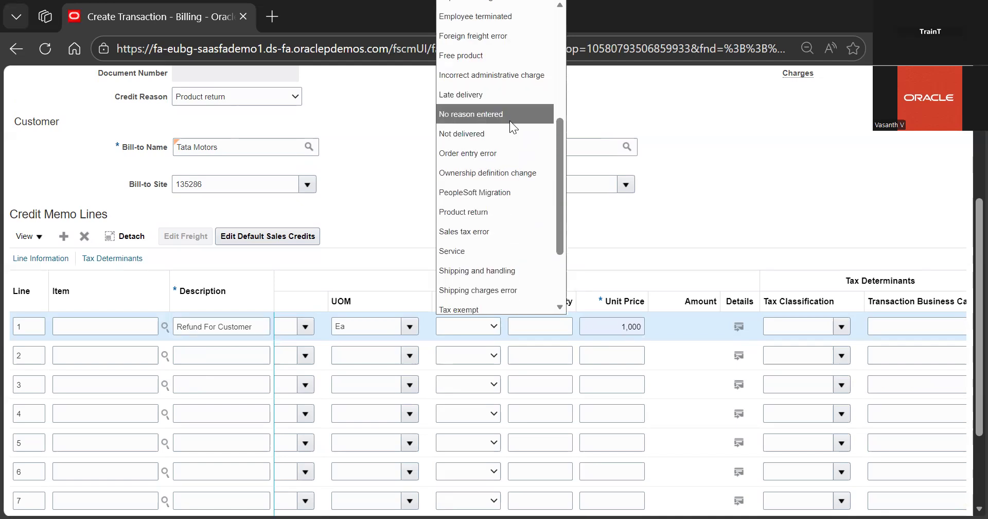
{"action": "scroll", "coordinate": [496, 175], "scroll_direction": "up", "scroll_amount": 3}
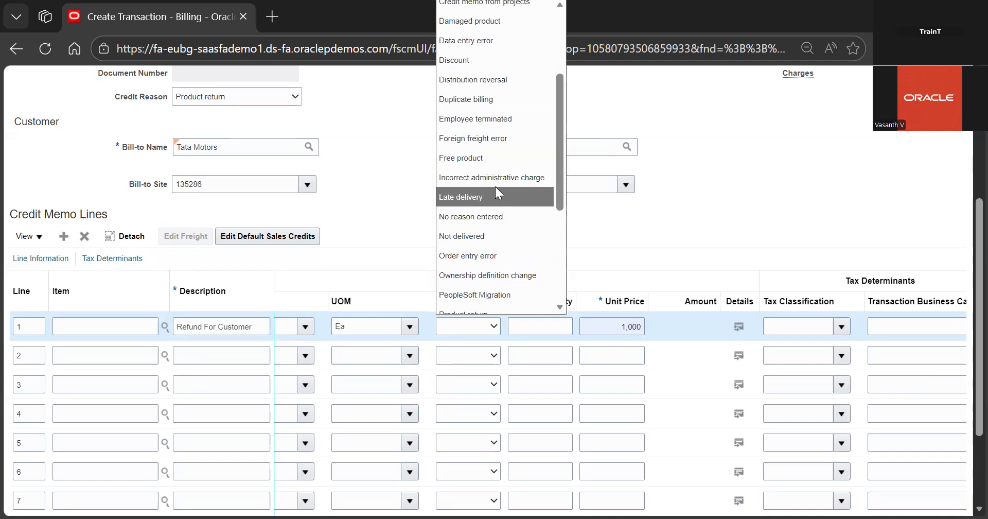
{"action": "scroll", "coordinate": [511, 170], "scroll_direction": "up", "scroll_amount": 4}
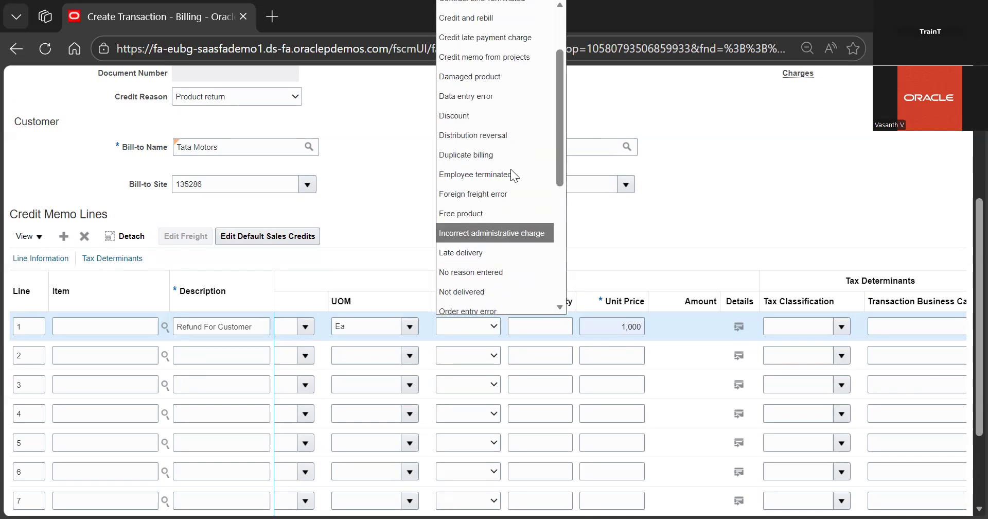
{"action": "scroll", "coordinate": [511, 169], "scroll_direction": "down", "scroll_amount": 3}
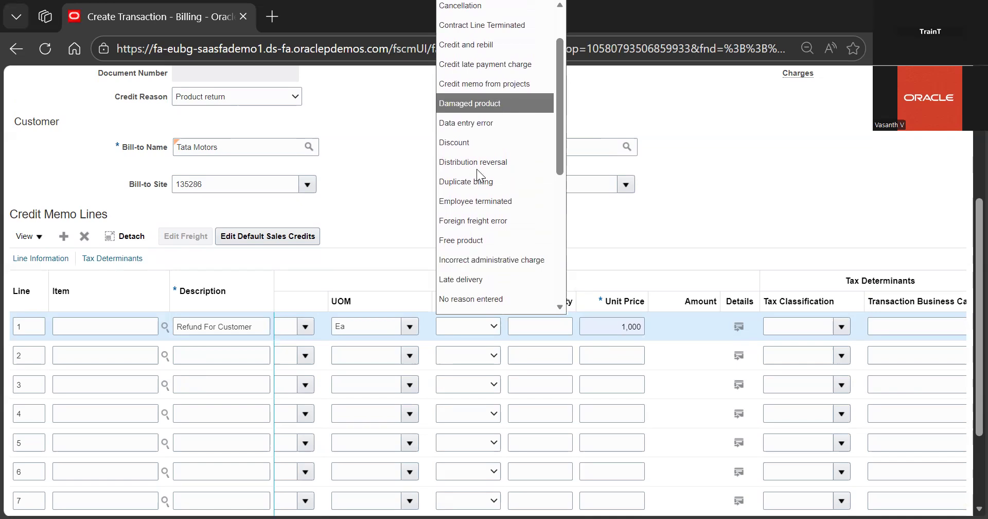
{"action": "scroll", "coordinate": [477, 169], "scroll_direction": "down", "scroll_amount": 4}
{"action": "scroll", "coordinate": [486, 231], "scroll_direction": "down", "scroll_amount": 4}
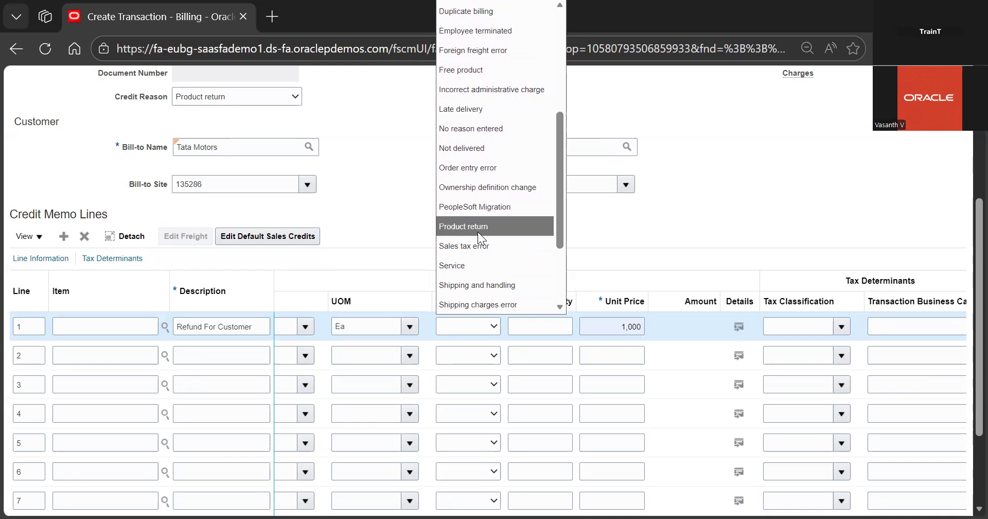
{"action": "left_click", "coordinate": [477, 231]}
Set the first line's quantity to 10
{"action": "left_click", "coordinate": [539, 324]}
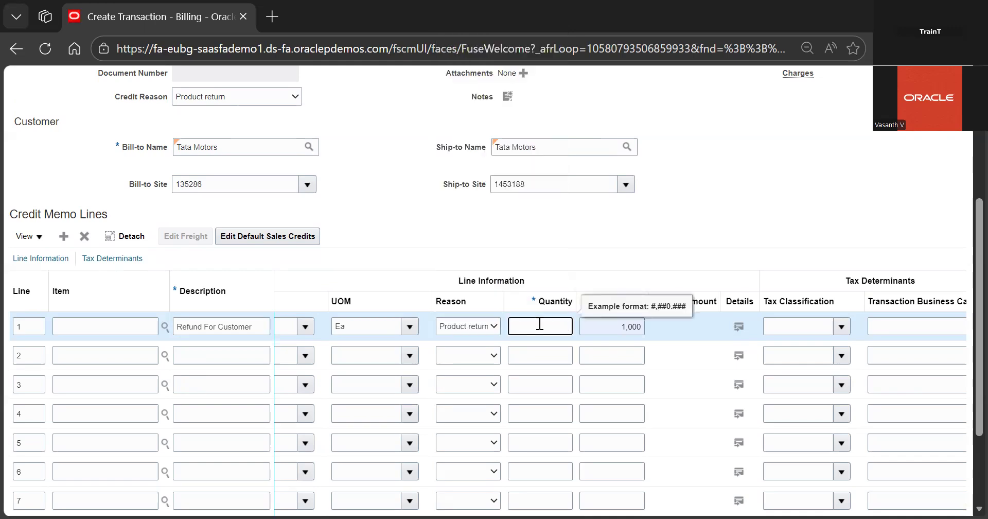
{"action": "type", "text": "10"}
{"action": "left_click", "coordinate": [639, 248]}
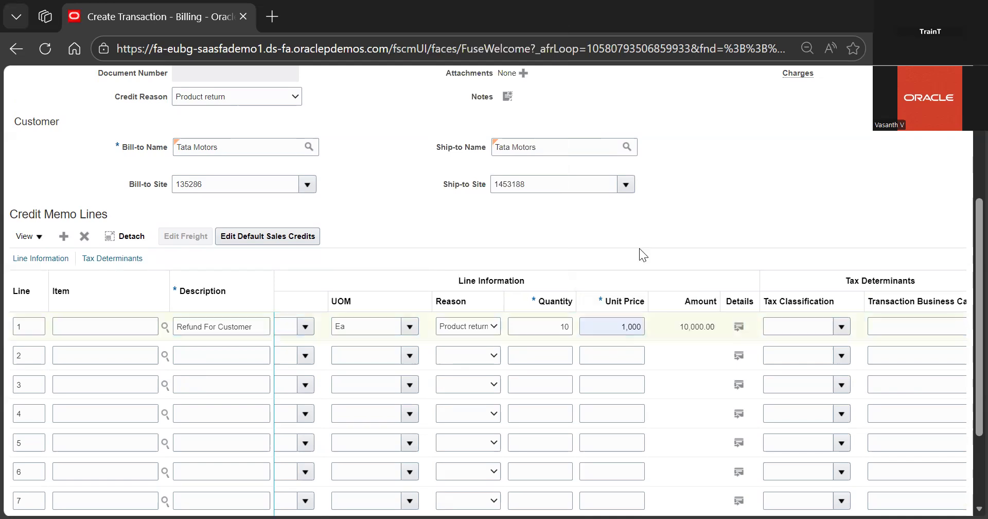
Save the credit memo transaction and review the saved header and lines
{"action": "scroll", "coordinate": [790, 173], "scroll_direction": "up", "scroll_amount": 2}
{"action": "scroll", "coordinate": [790, 173], "scroll_direction": "down", "scroll_amount": 2}
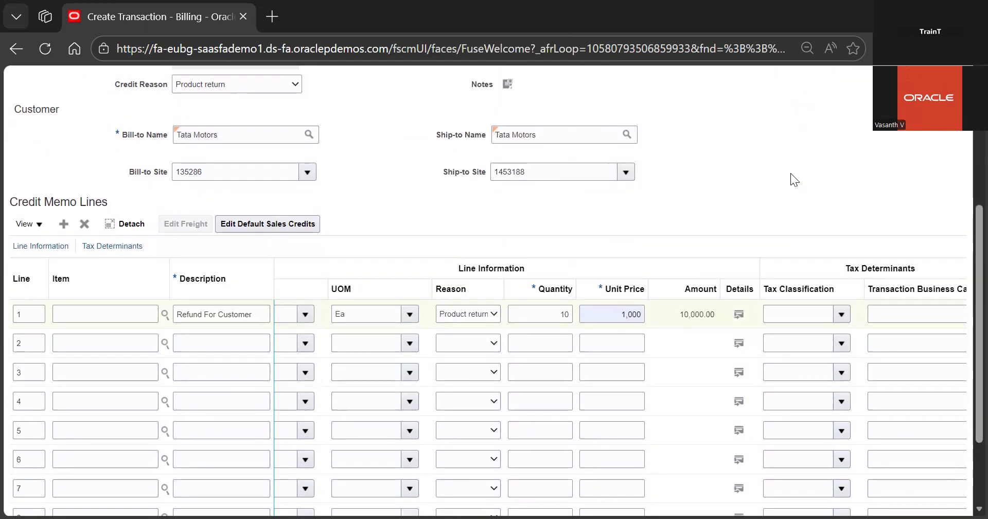
{"action": "scroll", "coordinate": [791, 173], "scroll_direction": "up", "scroll_amount": 5}
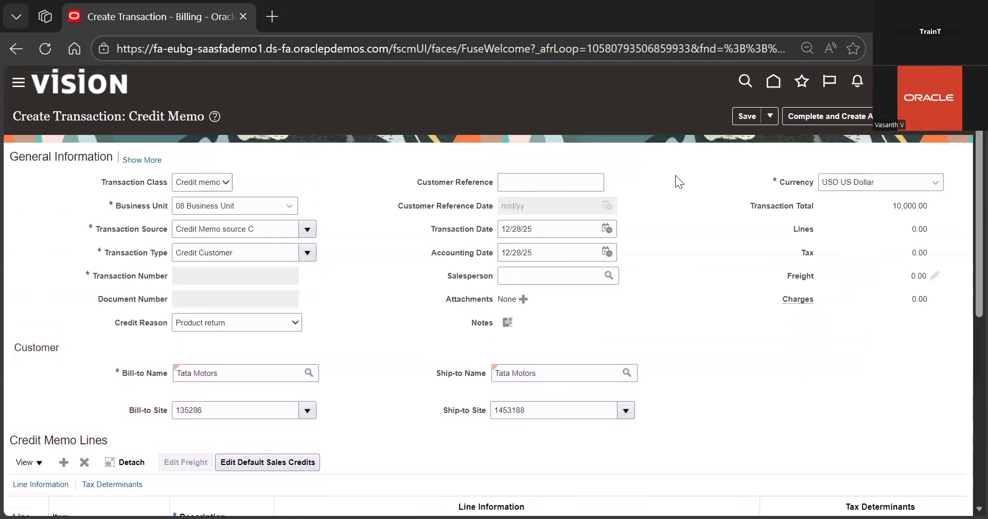
{"action": "left_click", "coordinate": [752, 115]}
{"action": "scroll", "coordinate": [596, 118], "scroll_direction": "down", "scroll_amount": 5}
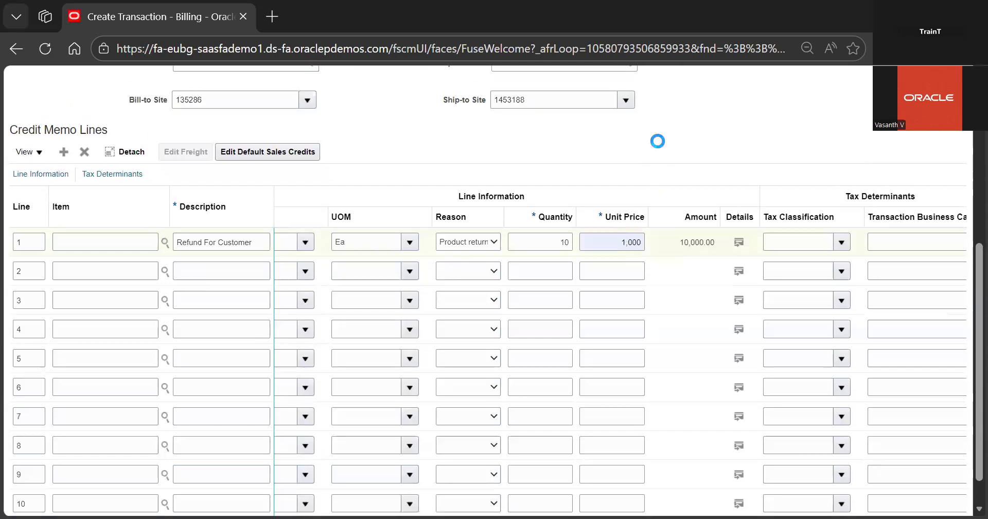
{"action": "scroll", "coordinate": [658, 141], "scroll_direction": "up", "scroll_amount": 2}
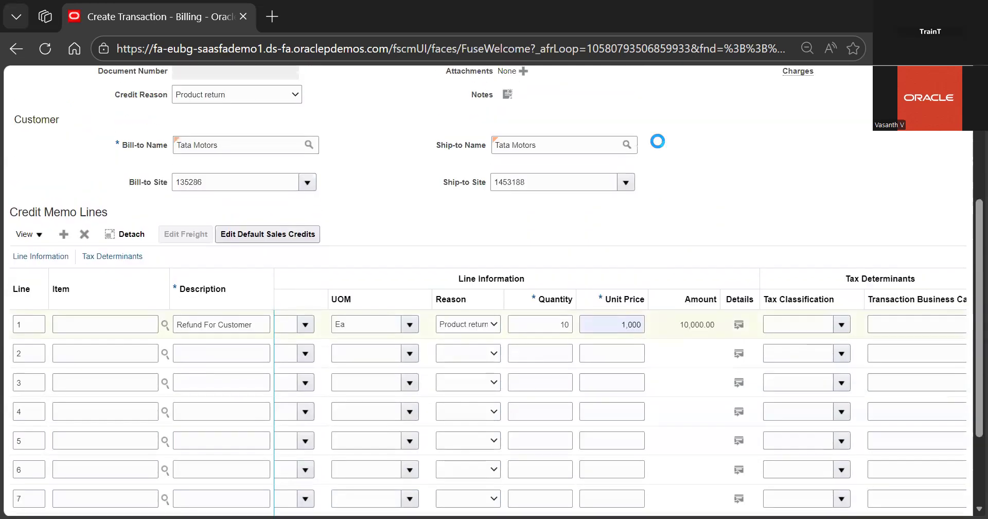
{"action": "scroll", "coordinate": [658, 141], "scroll_direction": "up", "scroll_amount": 2}
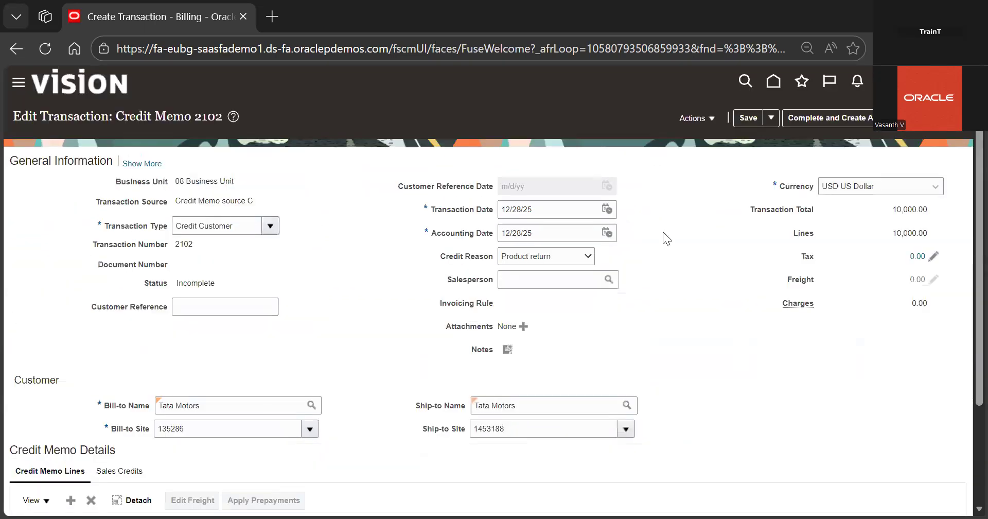
{"action": "scroll", "coordinate": [684, 307], "scroll_direction": "down", "scroll_amount": 3}
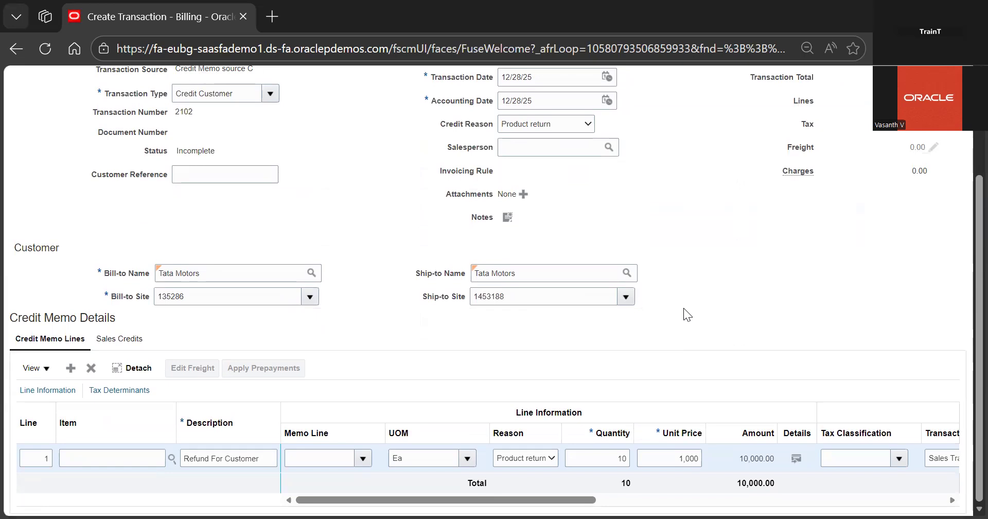
{"action": "scroll", "coordinate": [683, 308], "scroll_direction": "up", "scroll_amount": 3}
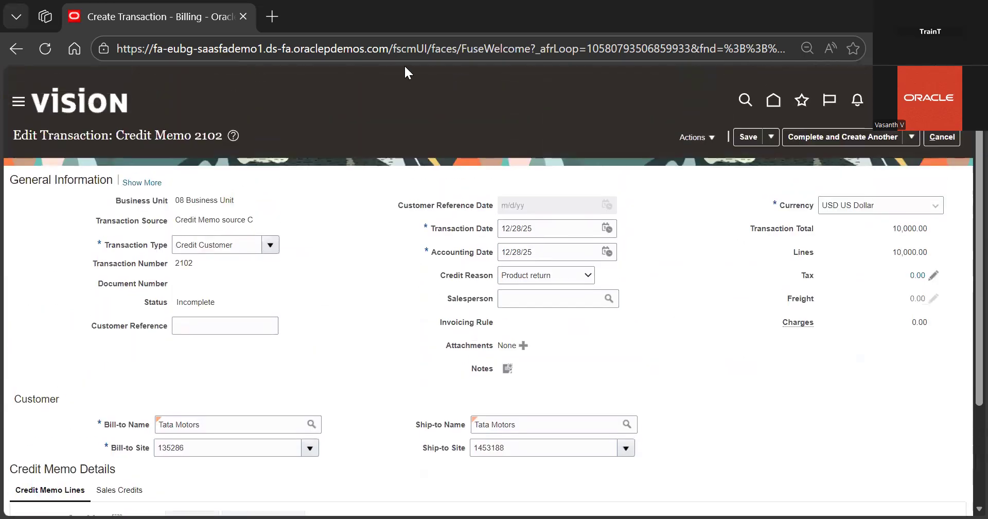
Duplicate the browser tab and open Setup and Maintenance in the new tab
{"action": "right_click", "coordinate": [159, 17]}
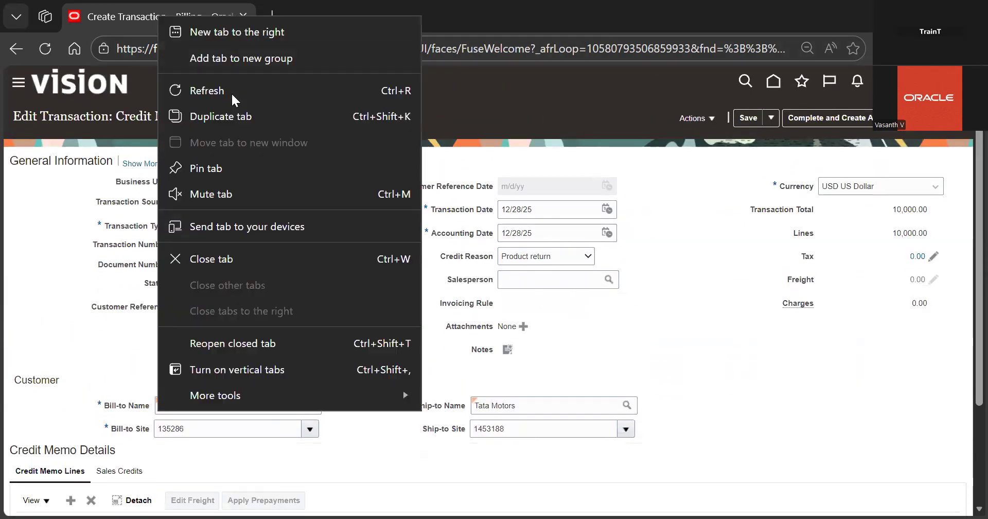
{"action": "left_click", "coordinate": [246, 119]}
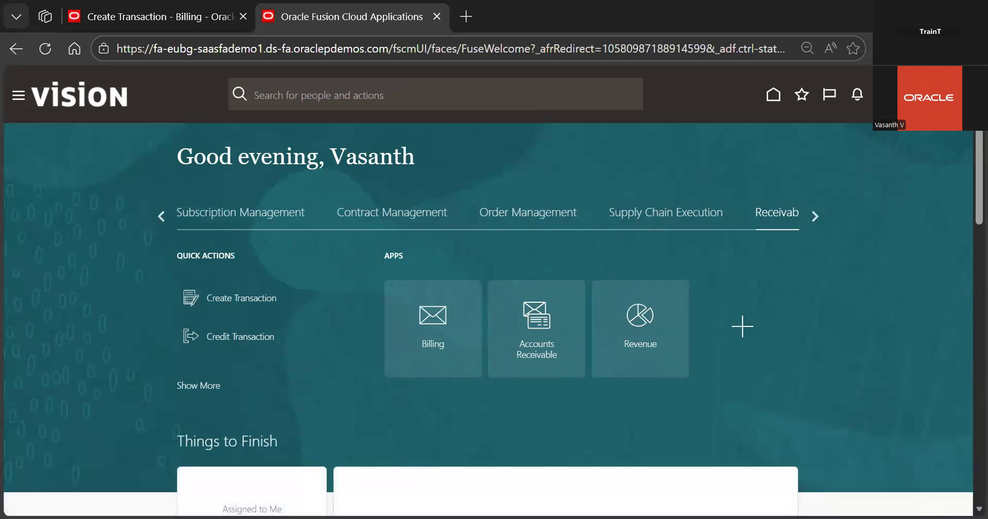
{"action": "left_click", "coordinate": [908, 95]}
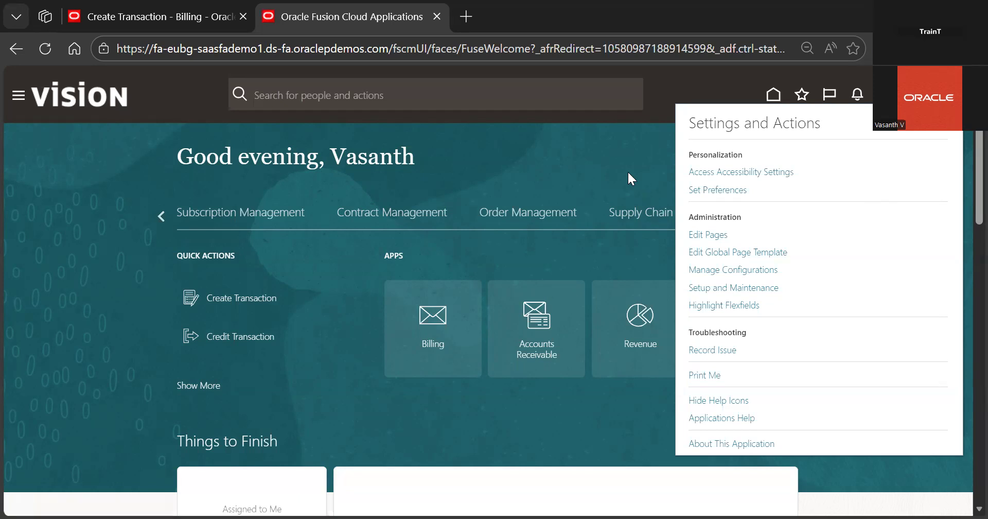
{"action": "left_click", "coordinate": [579, 161]}
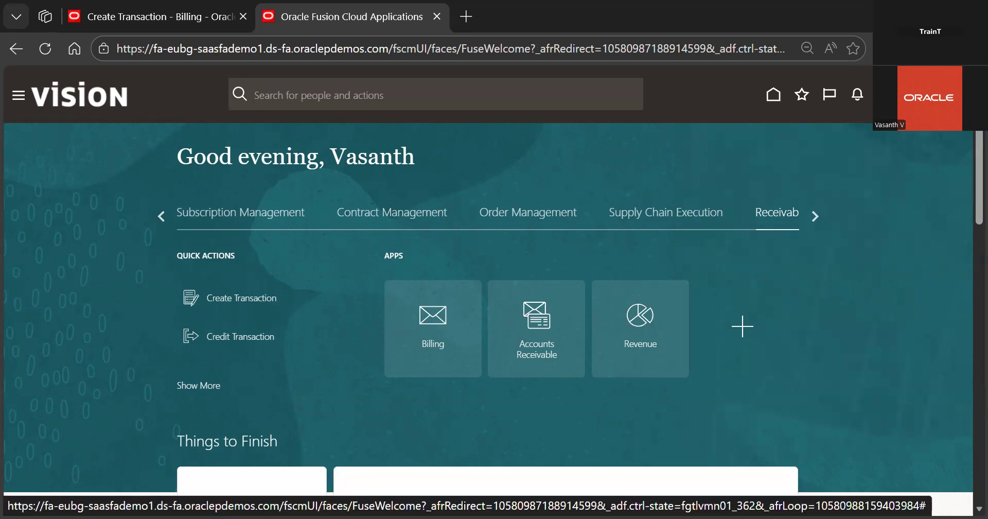
{"action": "left_click", "coordinate": [922, 95]}
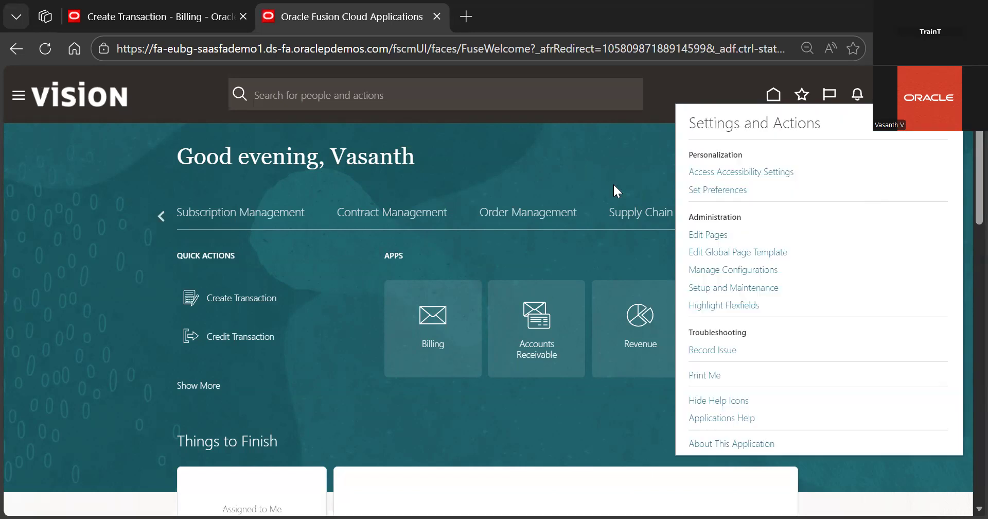
{"action": "left_click", "coordinate": [712, 289]}
{"action": "left_click", "coordinate": [220, 19]}
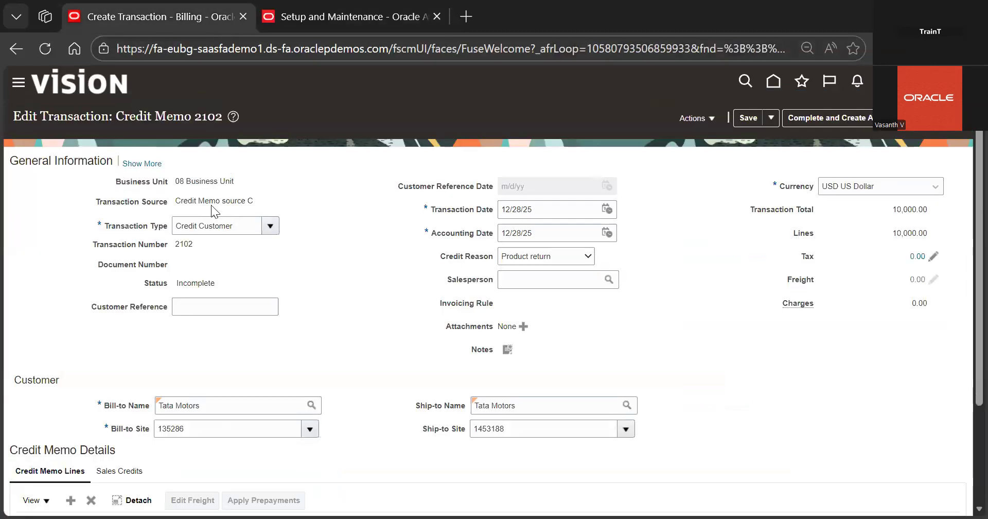
{"action": "left_click", "coordinate": [359, 24]}
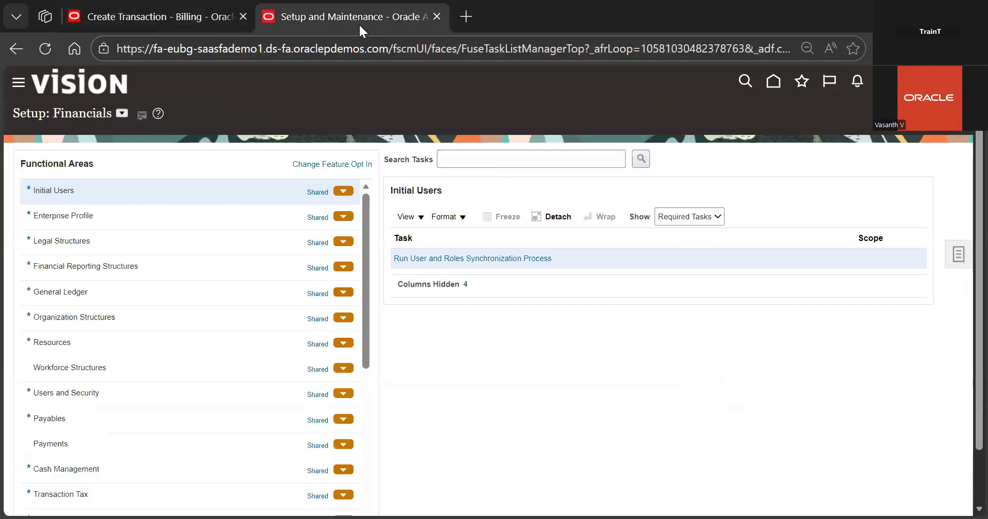
Search setup tasks for 'manage transa' and open the Manage Transaction Types task
{"action": "left_click", "coordinate": [535, 159]}
{"action": "type", "text": "manage transa"}
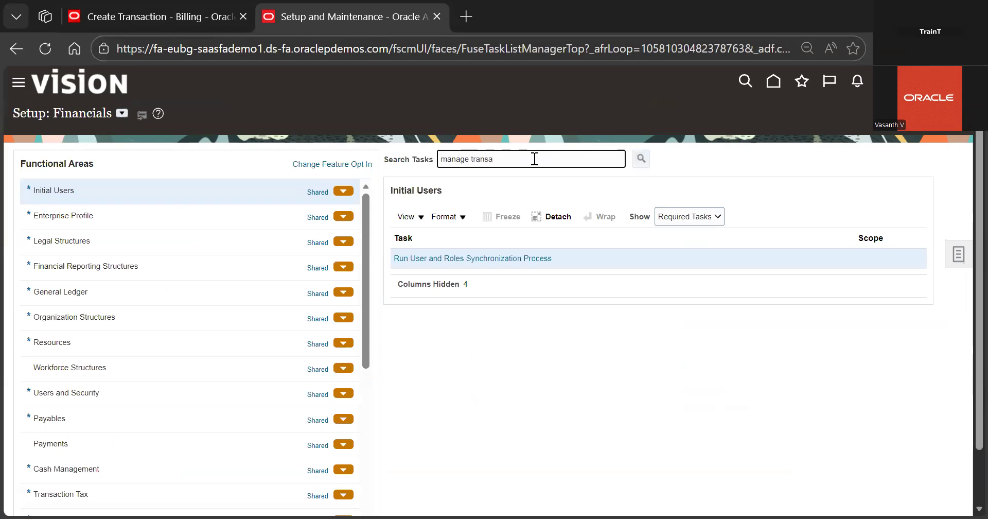
{"action": "key", "text": "Return"}
{"action": "left_click", "coordinate": [358, 347]}
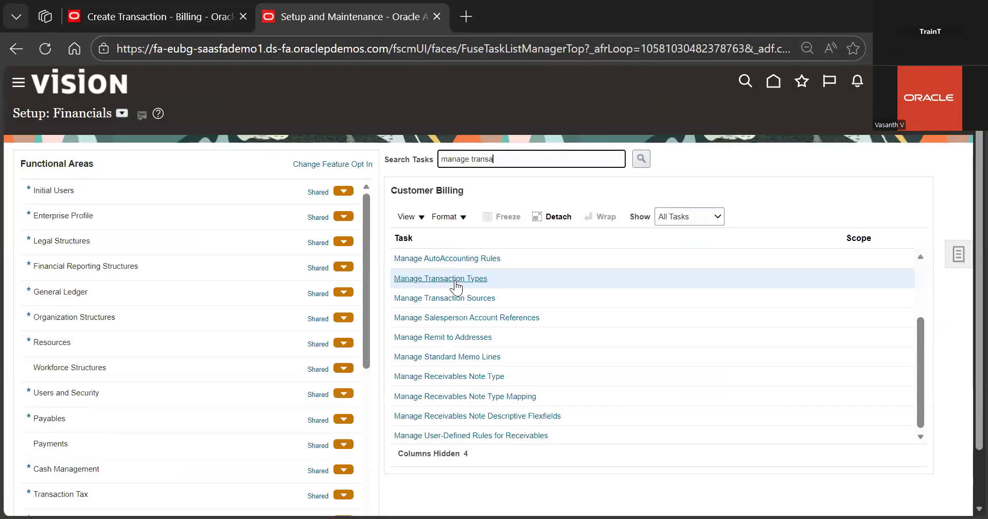
{"action": "left_click", "coordinate": [454, 280]}
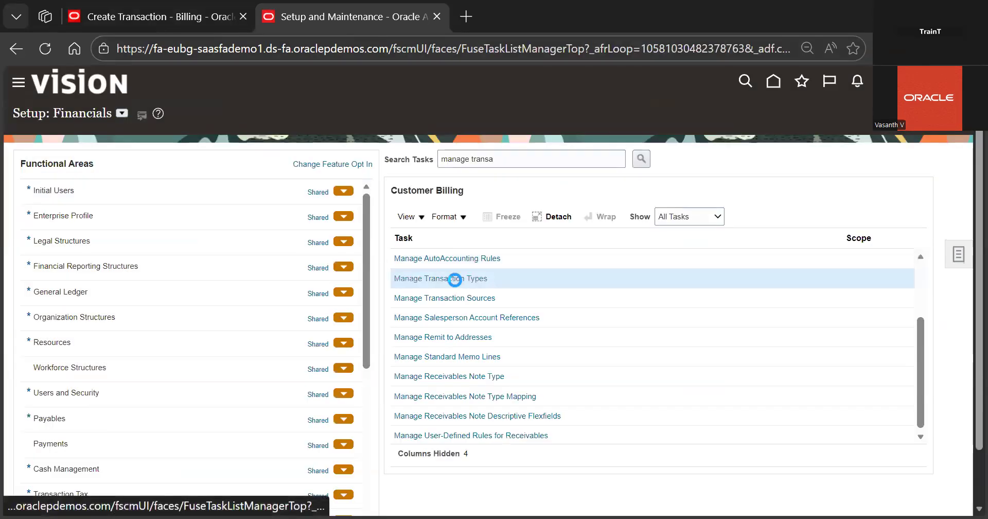
Search transaction types by the name 'cre'
{"action": "left_click", "coordinate": [265, 180]}
{"action": "type", "text": "cre"}
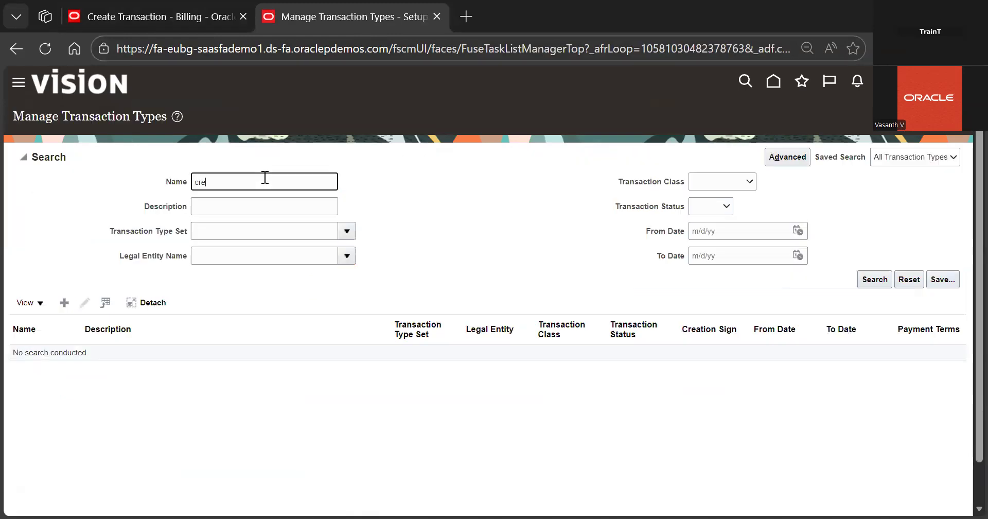
{"action": "key", "text": "Return"}
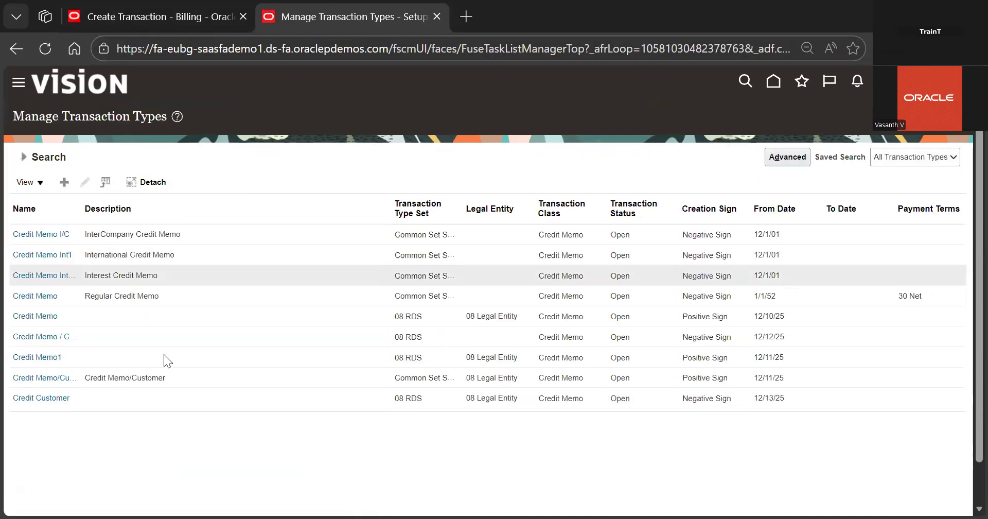
Open the 'Credit Memo / Custom' transaction type, review its settings, and close it
{"action": "left_click", "coordinate": [154, 330]}
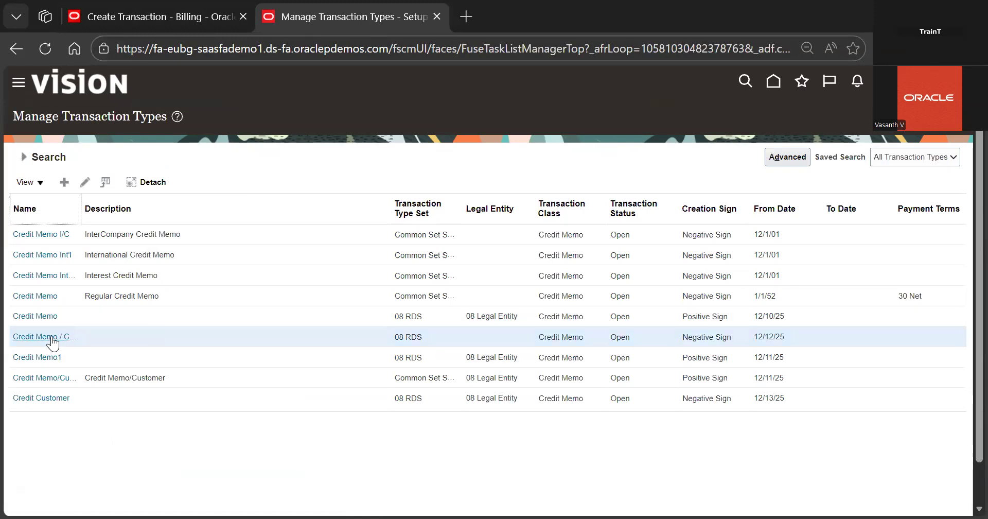
{"action": "left_click", "coordinate": [82, 183]}
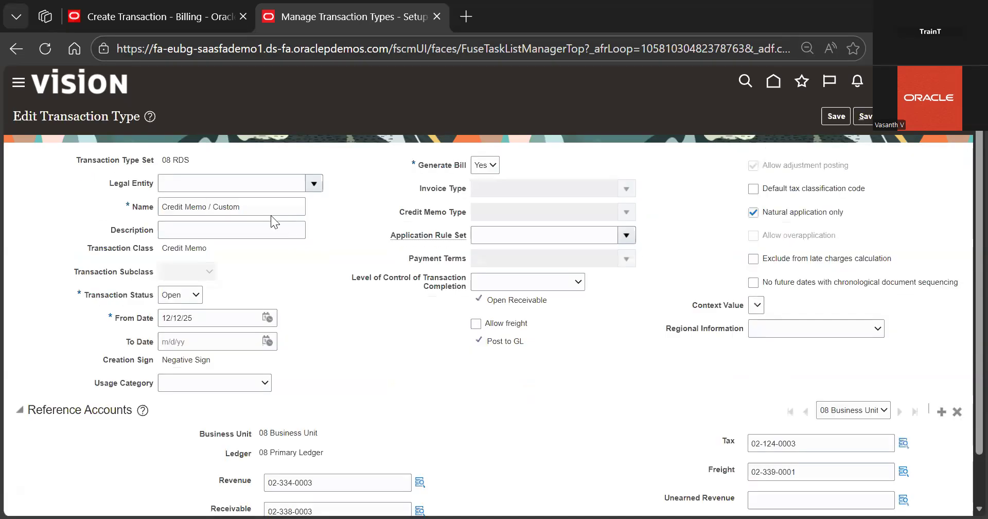
{"action": "scroll", "coordinate": [395, 315], "scroll_direction": "down", "scroll_amount": 1}
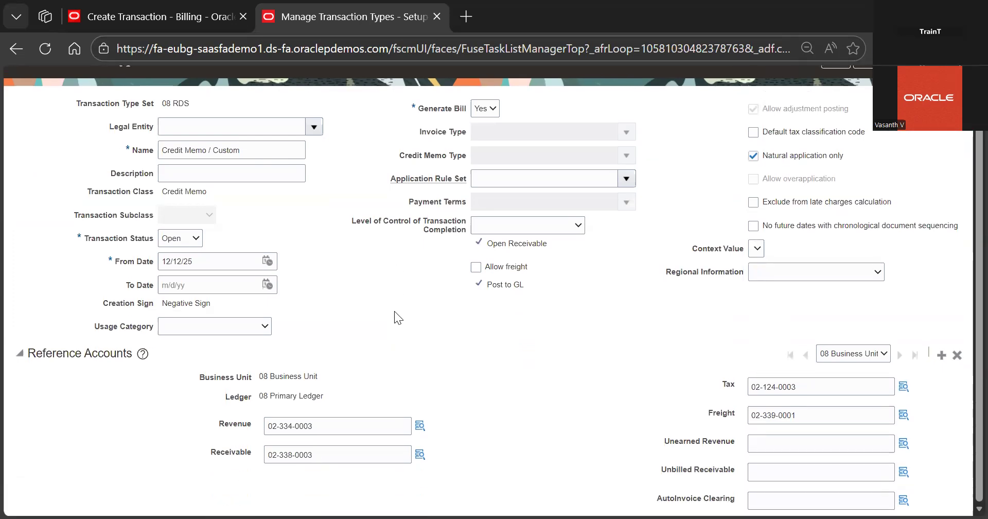
{"action": "scroll", "coordinate": [394, 311], "scroll_direction": "up", "scroll_amount": 1}
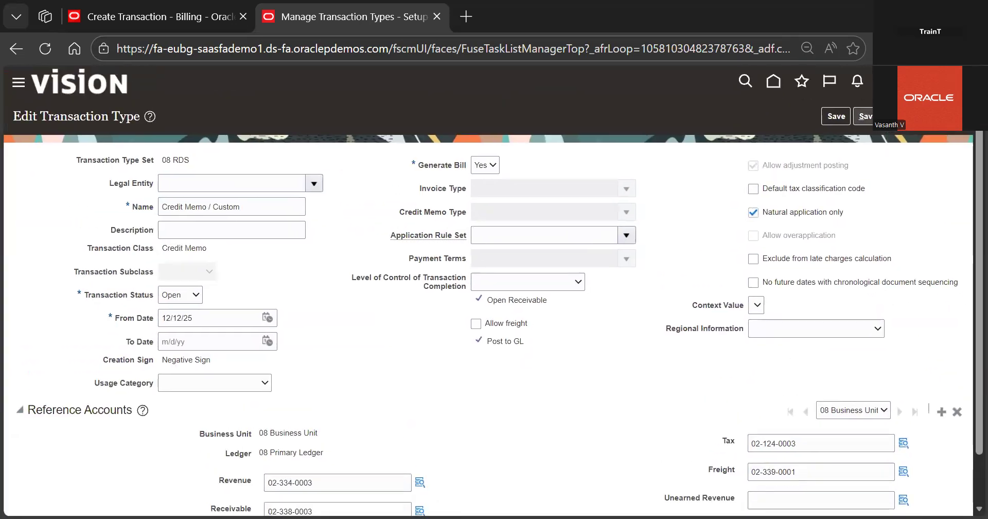
{"action": "left_click", "coordinate": [886, 119]}
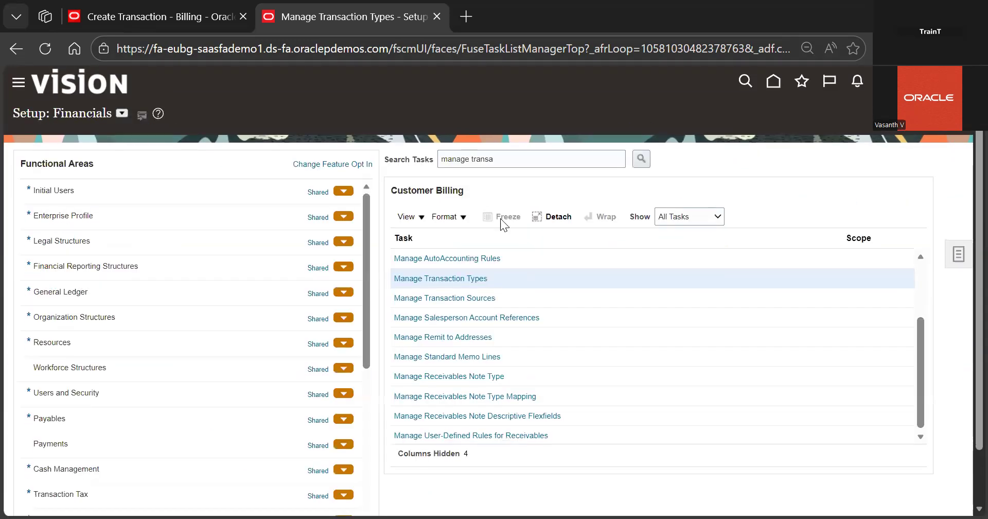
Open the Manage Transaction Sources task and search for transaction sources named 'cre'
{"action": "left_click", "coordinate": [445, 300]}
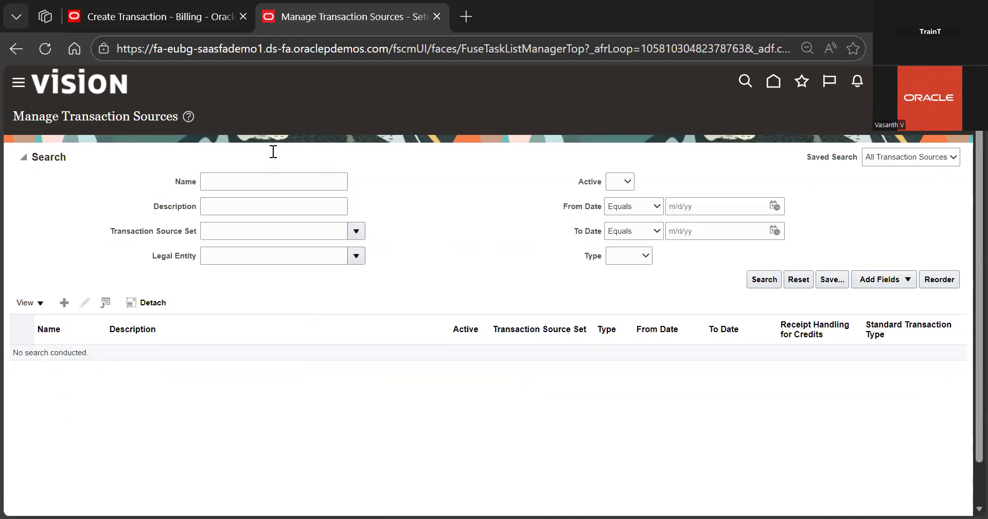
{"action": "type", "text": "cre"}
{"action": "key", "text": "Return"}
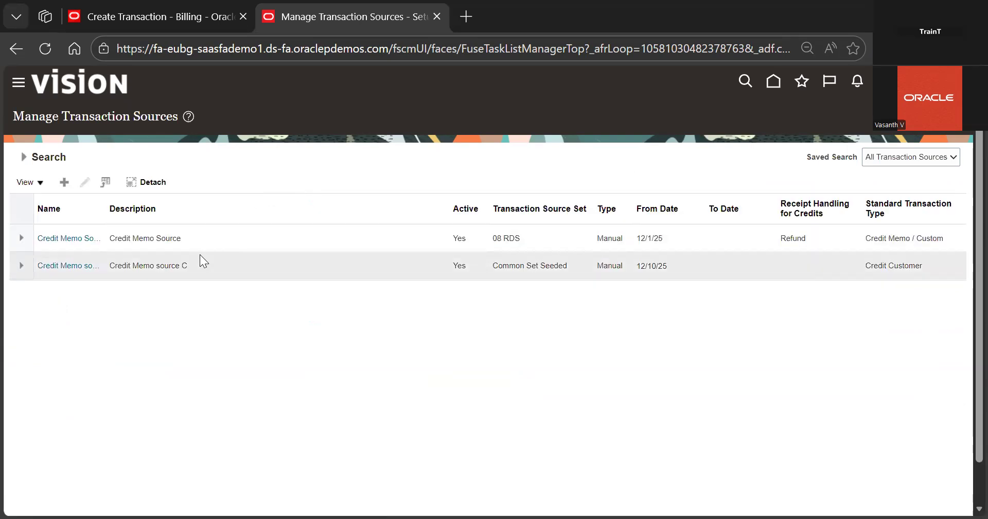
Open the Credit Memo Source transaction source for editing, review its defaults, and close the setup tab
{"action": "left_click", "coordinate": [178, 238]}
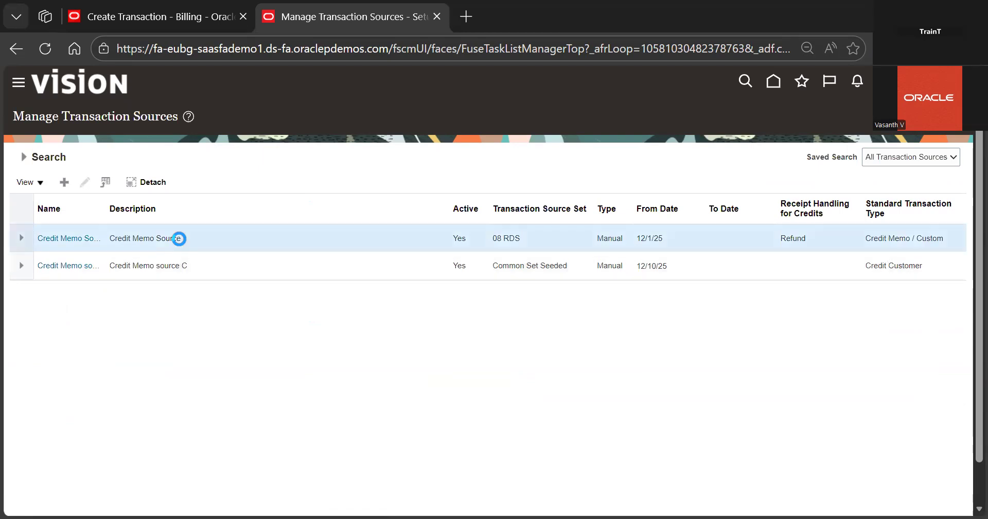
{"action": "left_click", "coordinate": [85, 182]}
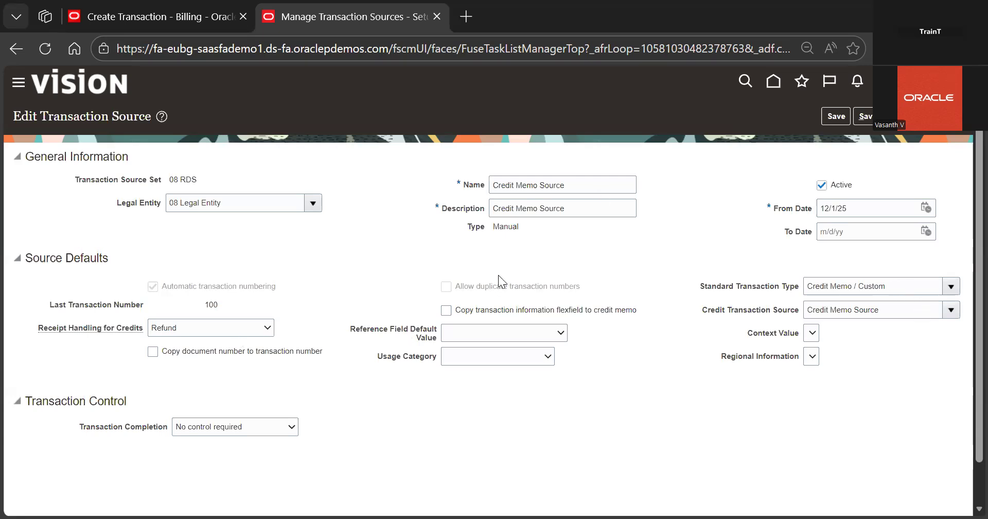
{"action": "triple_click", "coordinate": [577, 181]}
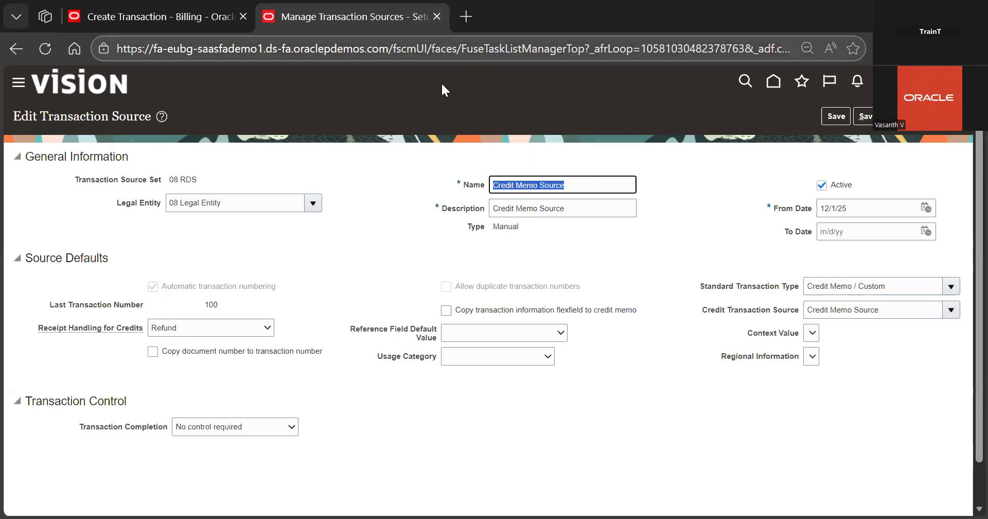
{"action": "left_click", "coordinate": [418, 77]}
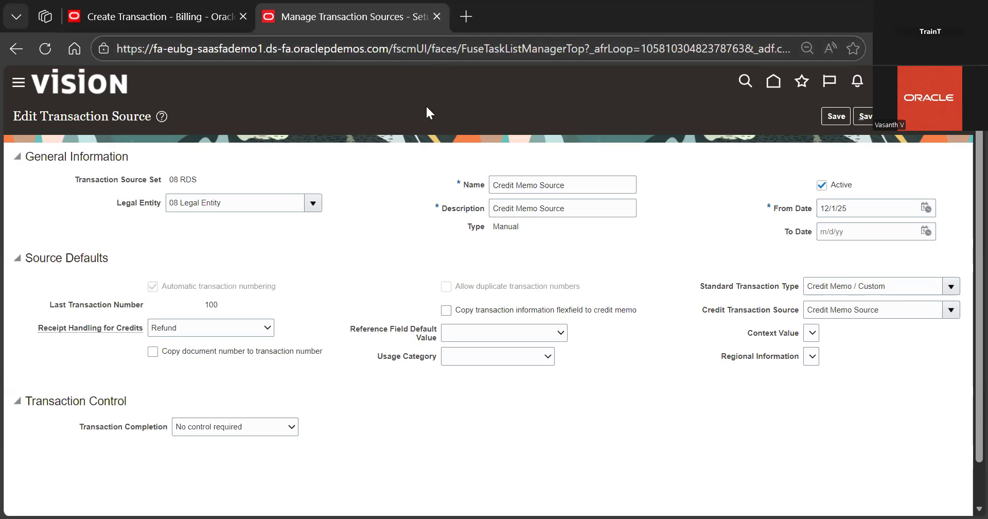
{"action": "key", "text": "ctrl+w"}
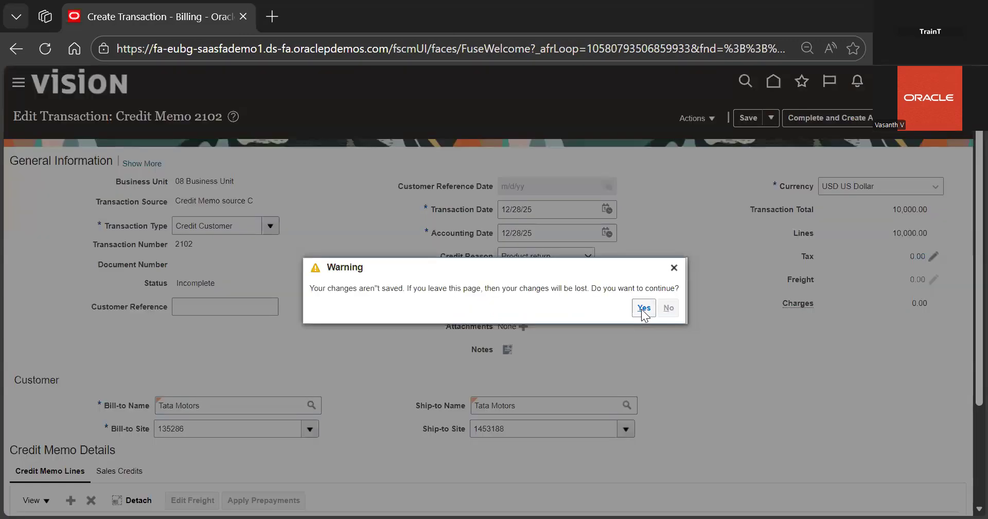
Start creating a new transaction from Billing and set its class to Credit memo
{"action": "left_click", "coordinate": [643, 307]}
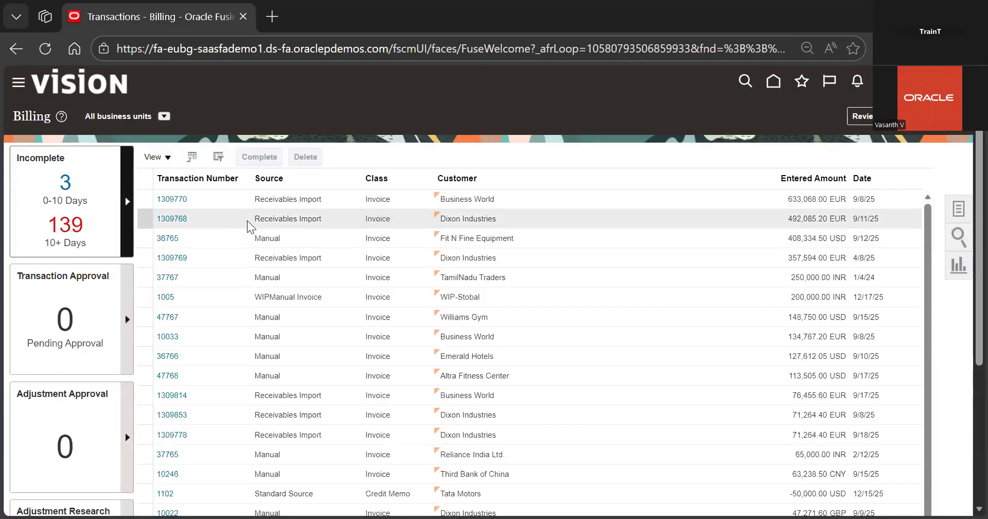
{"action": "left_click", "coordinate": [956, 215]}
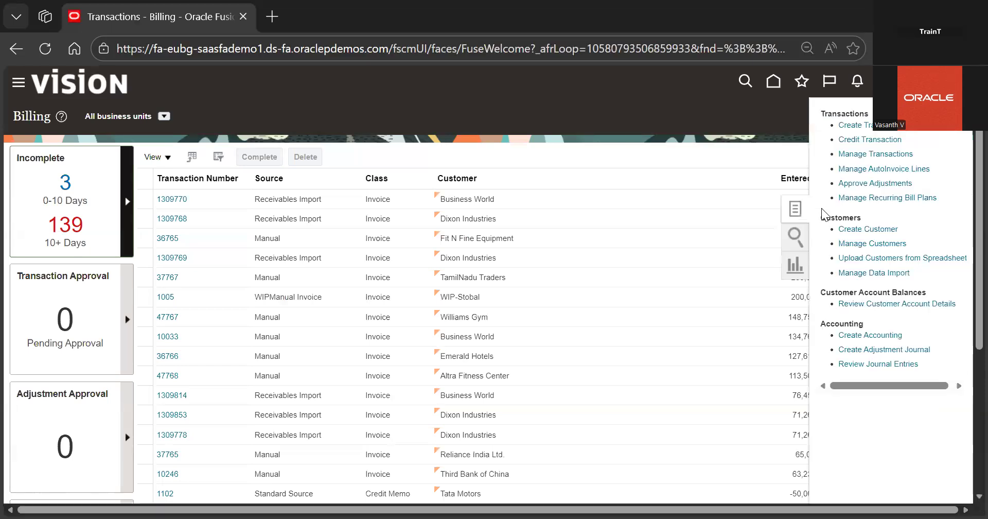
{"action": "left_click", "coordinate": [869, 126]}
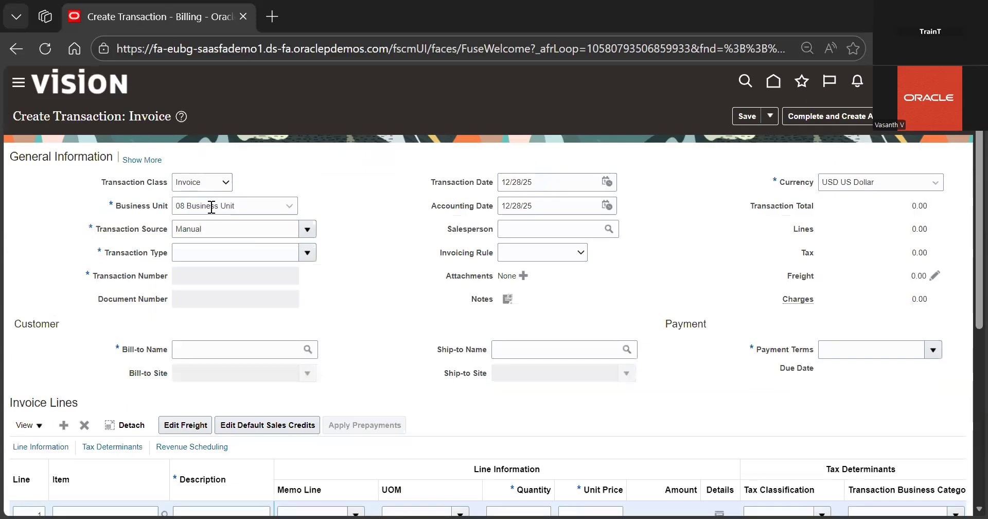
{"action": "left_click", "coordinate": [204, 185]}
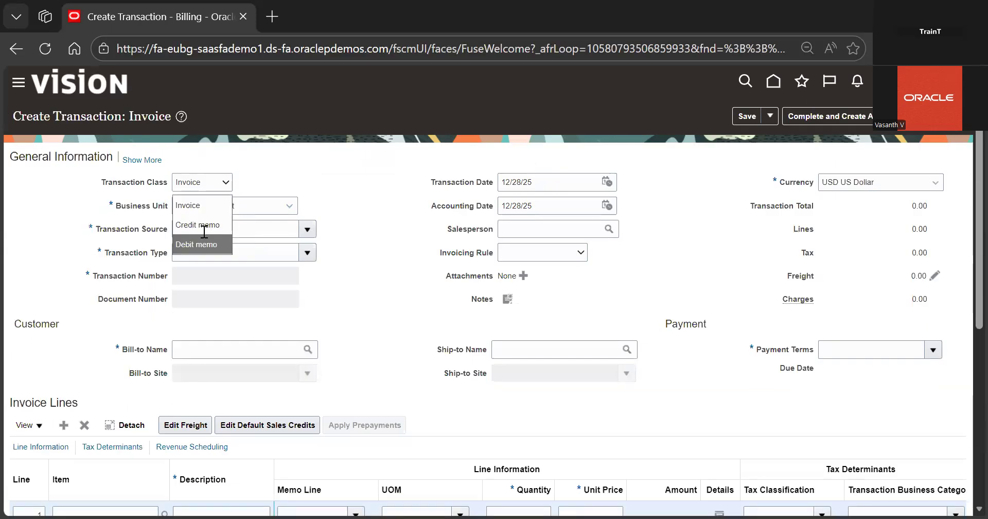
{"action": "left_click", "coordinate": [204, 232]}
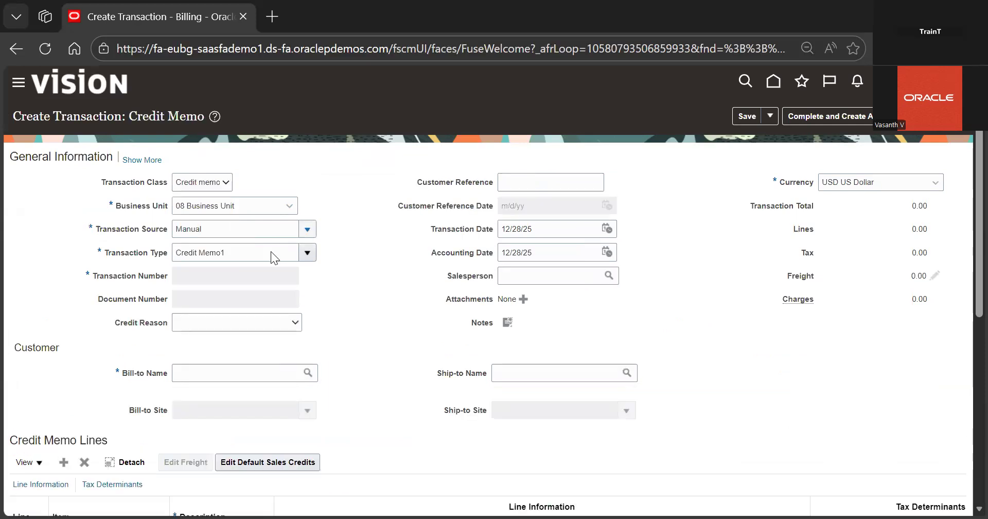
Search for and select 'Credit Memo Source' as the transaction source
{"action": "left_click", "coordinate": [308, 229]}
{"action": "left_click", "coordinate": [192, 439]}
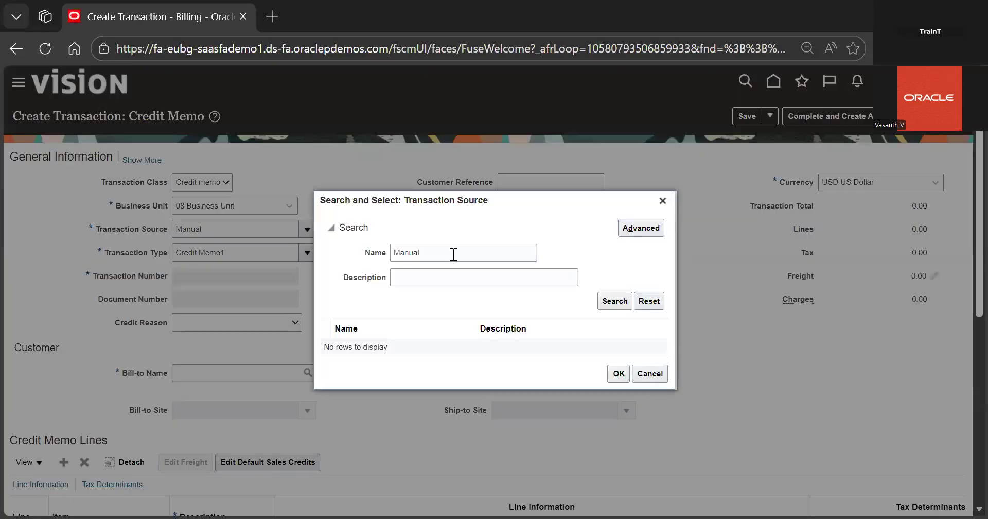
{"action": "double_click", "coordinate": [453, 254]}
{"action": "key", "text": "BackSpace"}
{"action": "type", "text": "cre"}
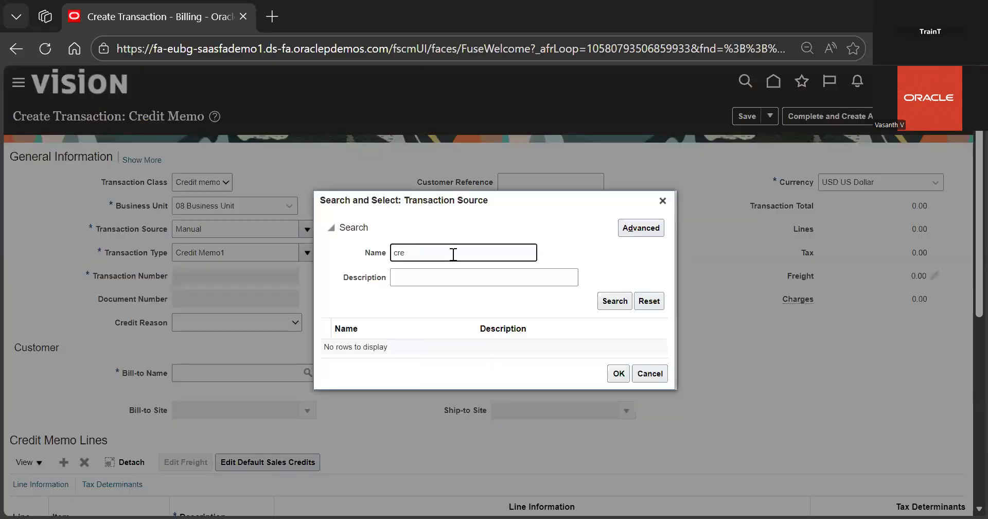
{"action": "key", "text": "Return"}
{"action": "double_click", "coordinate": [445, 342]}
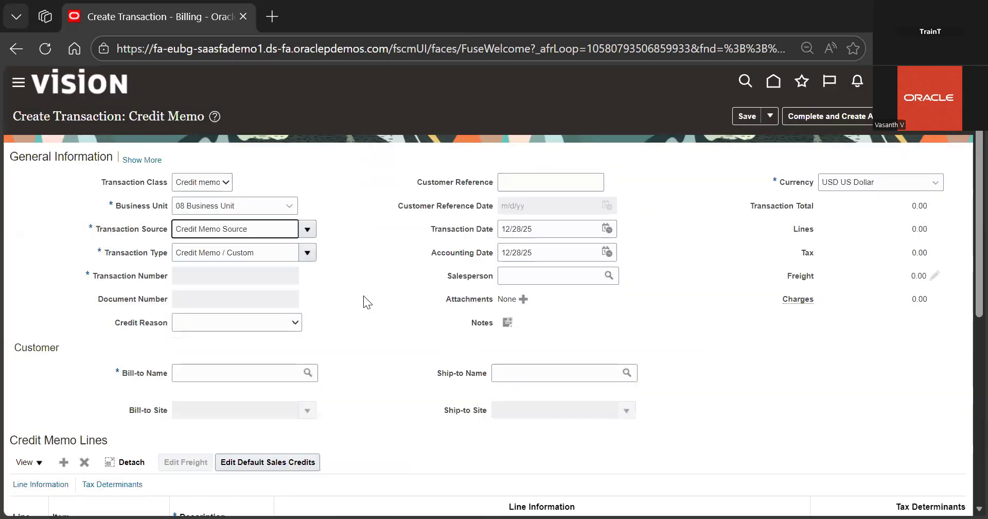
Set the bill-to customer to Tata Motors
{"action": "scroll", "coordinate": [363, 296], "scroll_direction": "down", "scroll_amount": 2}
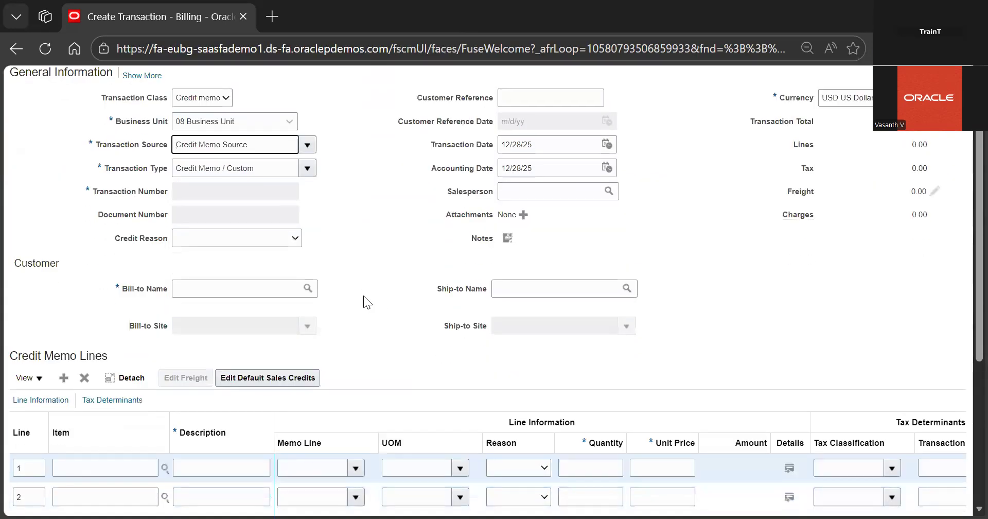
{"action": "left_click", "coordinate": [278, 287]}
{"action": "type", "text": "tata"}
{"action": "left_click", "coordinate": [284, 332]}
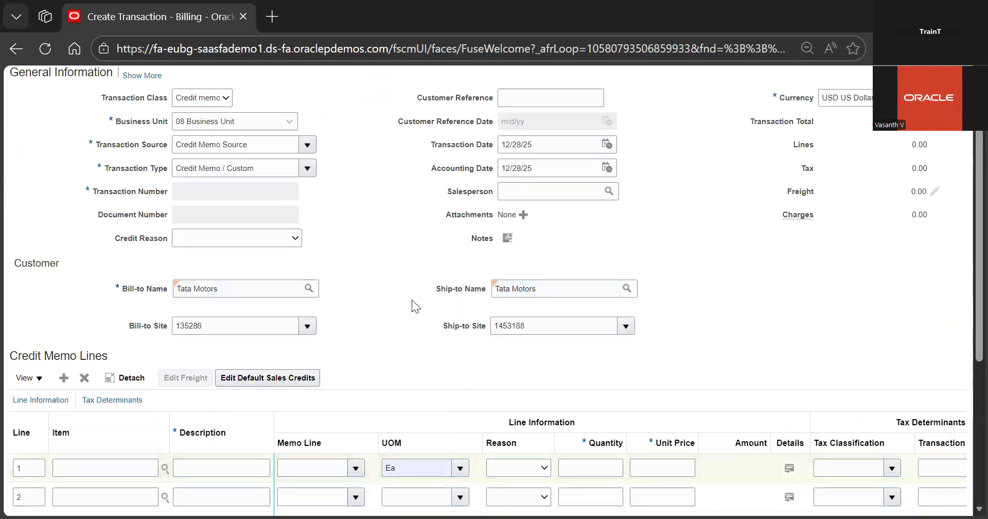
Browse the list of available credit reasons
{"action": "scroll", "coordinate": [411, 300], "scroll_direction": "down", "scroll_amount": 3}
{"action": "scroll", "coordinate": [566, 230], "scroll_direction": "up", "scroll_amount": 5}
{"action": "scroll", "coordinate": [566, 230], "scroll_direction": "down", "scroll_amount": 1}
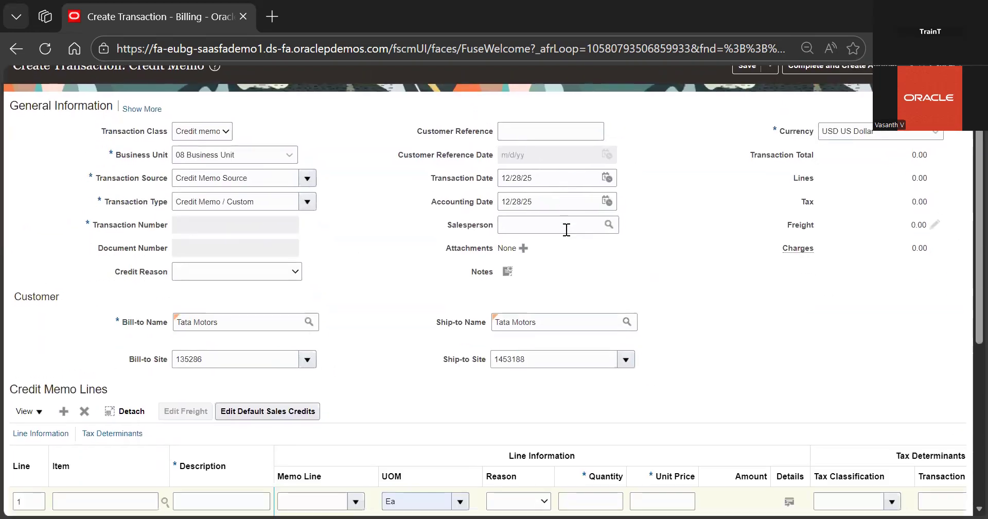
{"action": "left_click", "coordinate": [274, 270]}
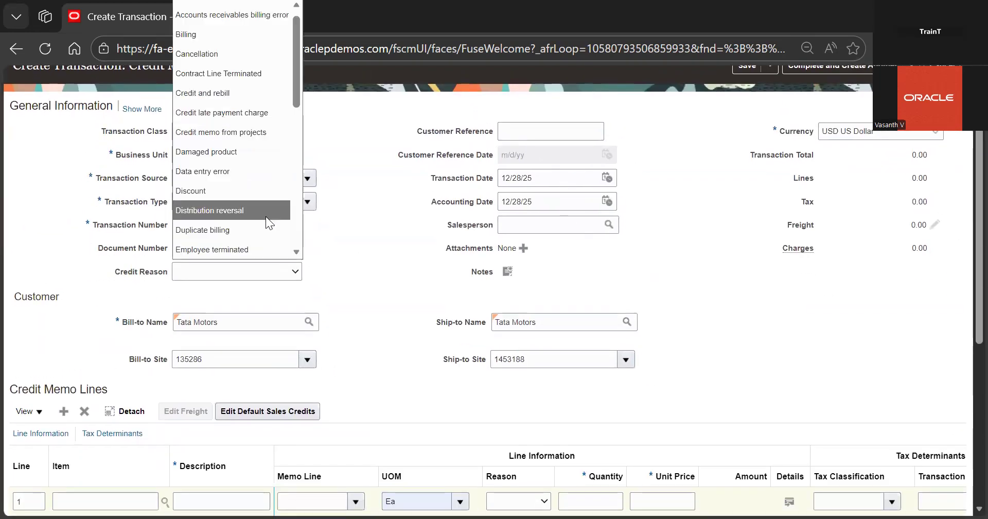
{"action": "scroll", "coordinate": [266, 216], "scroll_direction": "down", "scroll_amount": 2}
{"action": "scroll", "coordinate": [246, 211], "scroll_direction": "down", "scroll_amount": 3}
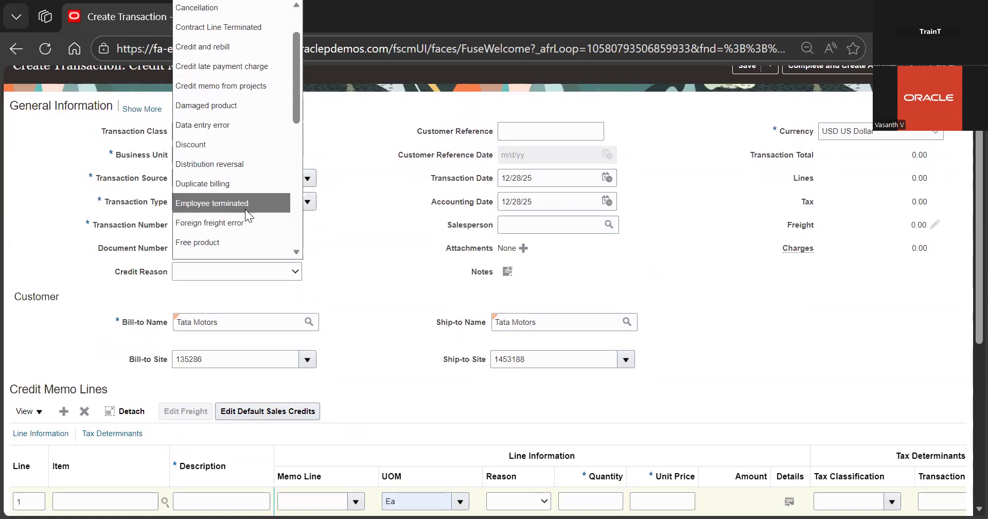
{"action": "scroll", "coordinate": [238, 239], "scroll_direction": "down", "scroll_amount": 5}
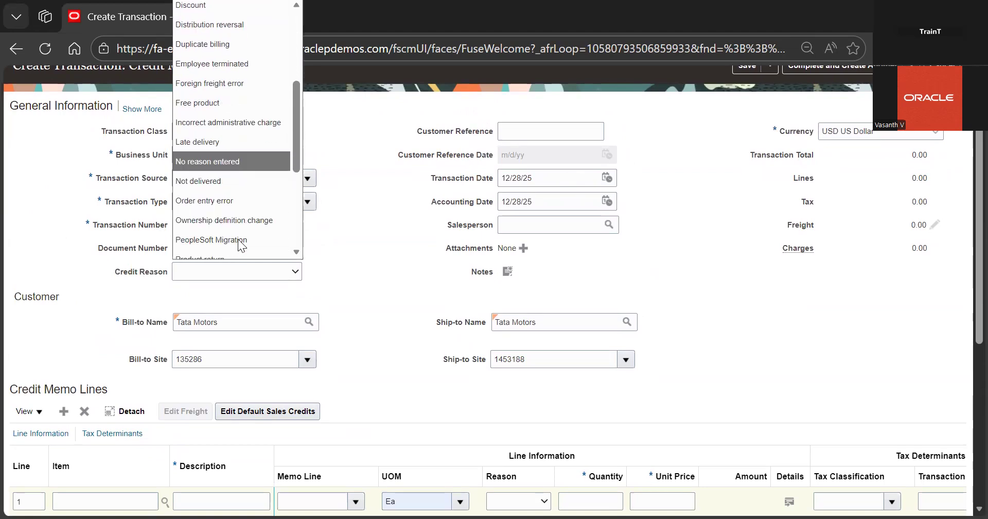
{"action": "scroll", "coordinate": [221, 221], "scroll_direction": "down", "scroll_amount": 5}
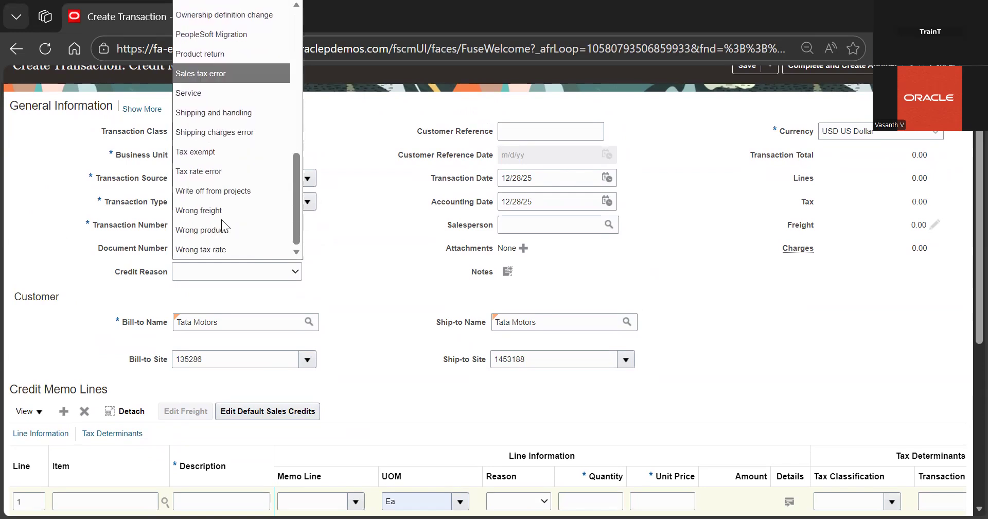
{"action": "scroll", "coordinate": [221, 219], "scroll_direction": "up", "scroll_amount": 10}
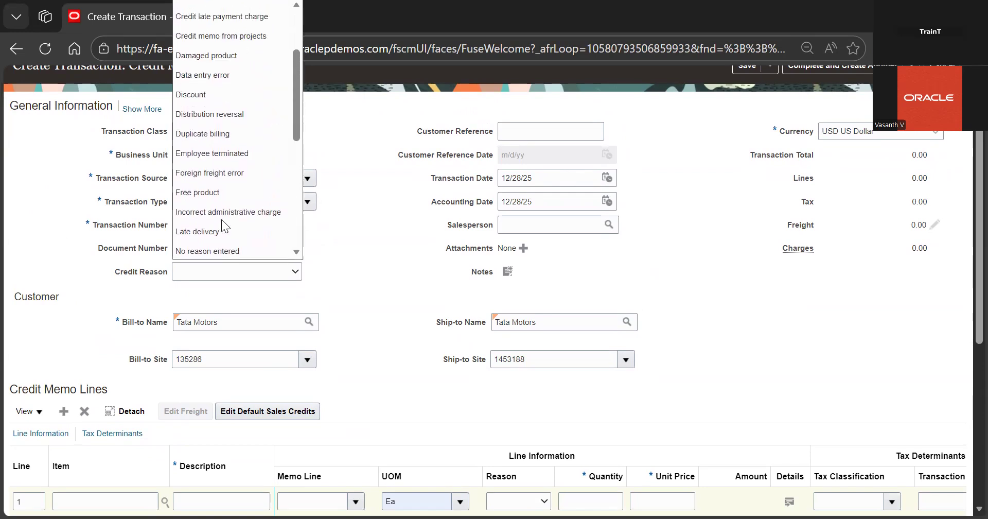
{"action": "scroll", "coordinate": [229, 190], "scroll_direction": "up", "scroll_amount": 3}
{"action": "scroll", "coordinate": [229, 189], "scroll_direction": "down", "scroll_amount": 5}
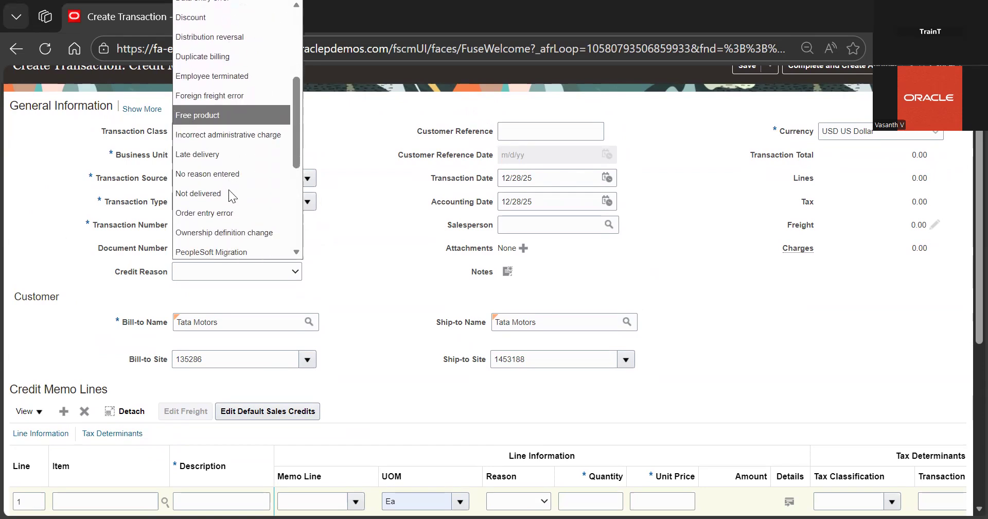
{"action": "scroll", "coordinate": [228, 190], "scroll_direction": "down", "scroll_amount": 2}
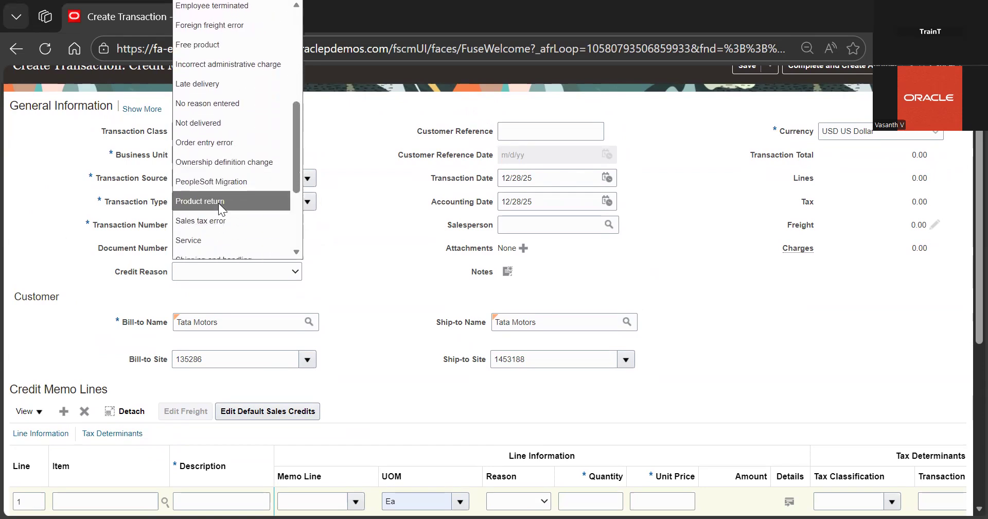
{"action": "scroll", "coordinate": [366, 227], "scroll_direction": "down", "scroll_amount": 5}
Enter 'Refund For Tata Motors' as the description of the first credit memo line
{"action": "left_click", "coordinate": [240, 211]}
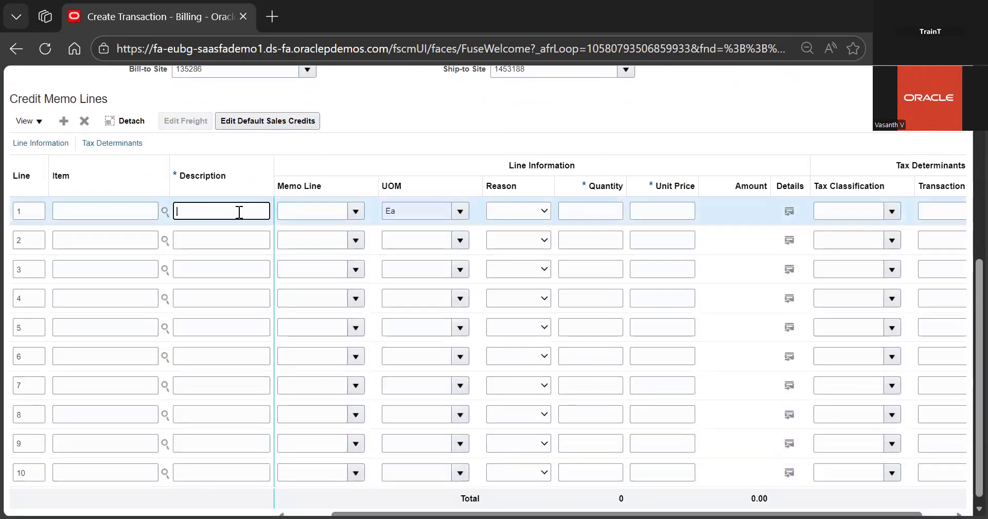
{"action": "type", "text": "Refund For Cta"}
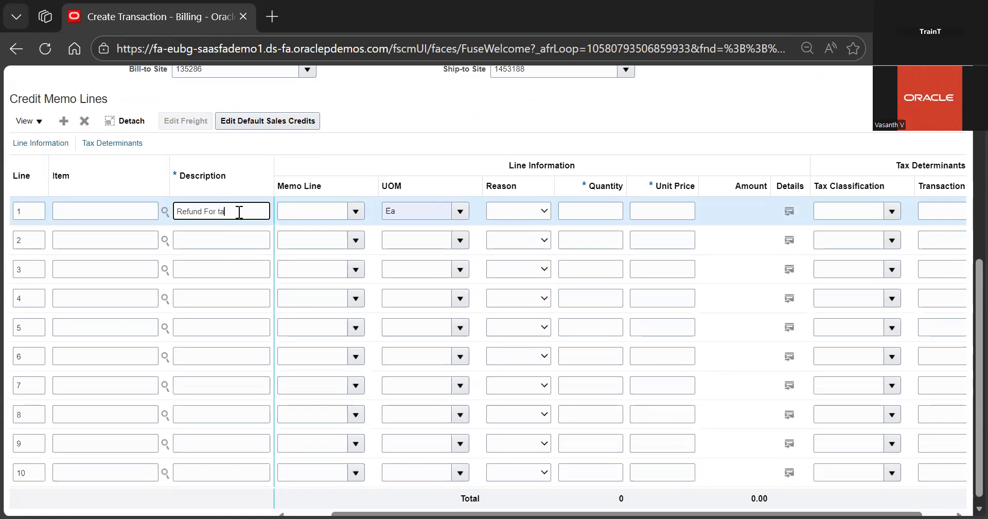
{"action": "key", "text": "BackSpace"}
{"action": "key", "text": "BackSpace"}
{"action": "type", "text": "tya"}
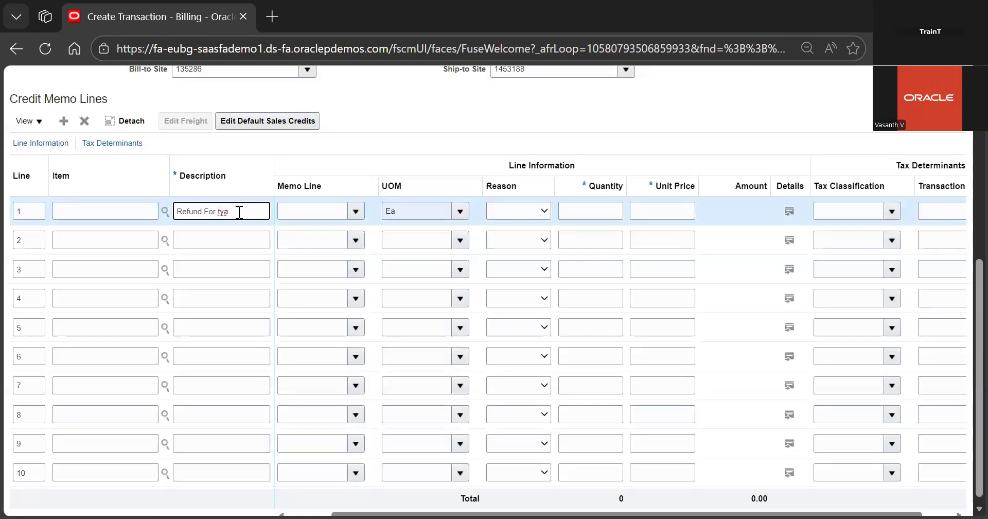
{"action": "scroll", "coordinate": [239, 212], "scroll_direction": "down", "scroll_amount": 1}
{"action": "key", "text": "BackSpace"}
{"action": "key", "text": "BackSpace"}
{"action": "key", "text": "BackSpace"}
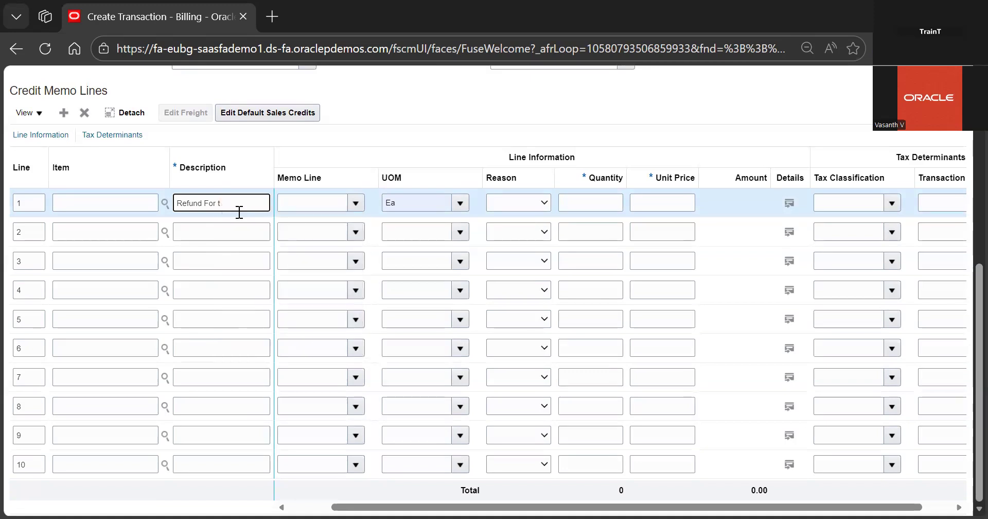
{"action": "type", "text": "Tata Motors"}
{"action": "left_click", "coordinate": [245, 227]}
{"action": "left_click", "coordinate": [416, 204]}
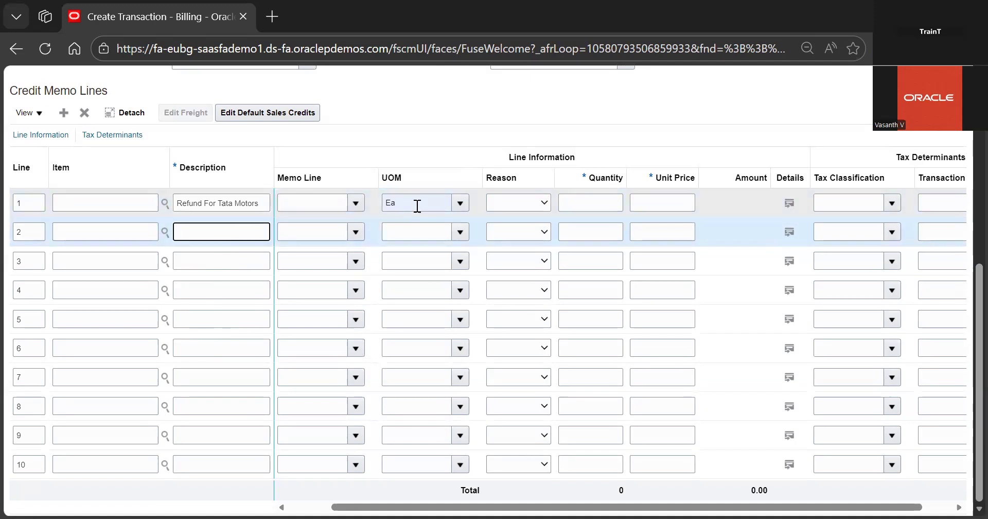
Set the first line's reason to Product return, quantity to 10 and unit price to 1000
{"action": "left_click", "coordinate": [517, 196]}
{"action": "scroll", "coordinate": [536, 408], "scroll_direction": "down", "scroll_amount": 1}
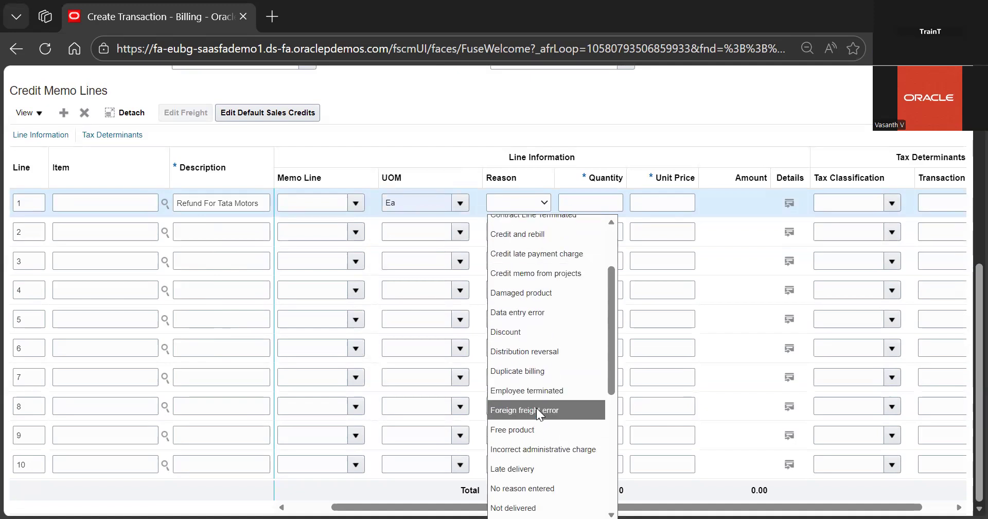
{"action": "scroll", "coordinate": [536, 412], "scroll_direction": "down", "scroll_amount": 2}
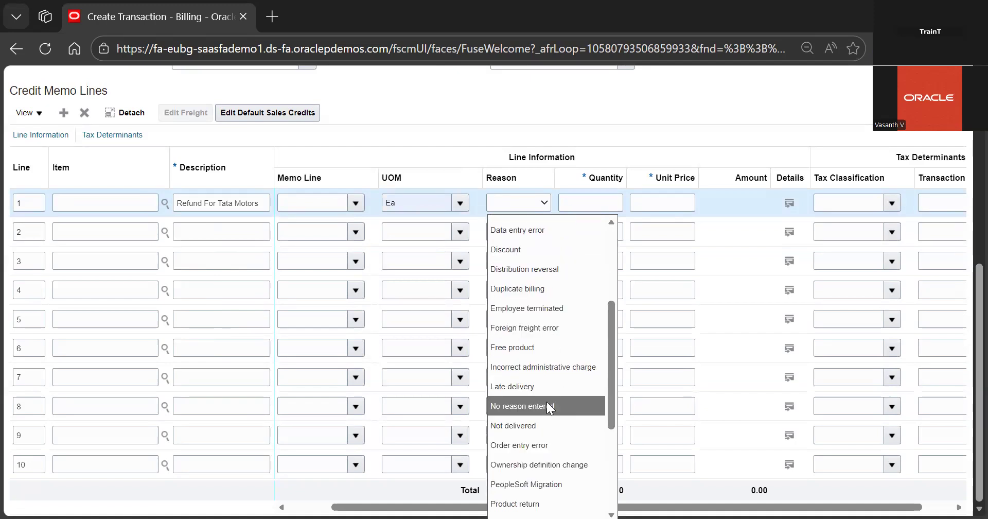
{"action": "scroll", "coordinate": [547, 390], "scroll_direction": "down", "scroll_amount": 1}
{"action": "scroll", "coordinate": [554, 408], "scroll_direction": "down", "scroll_amount": 5}
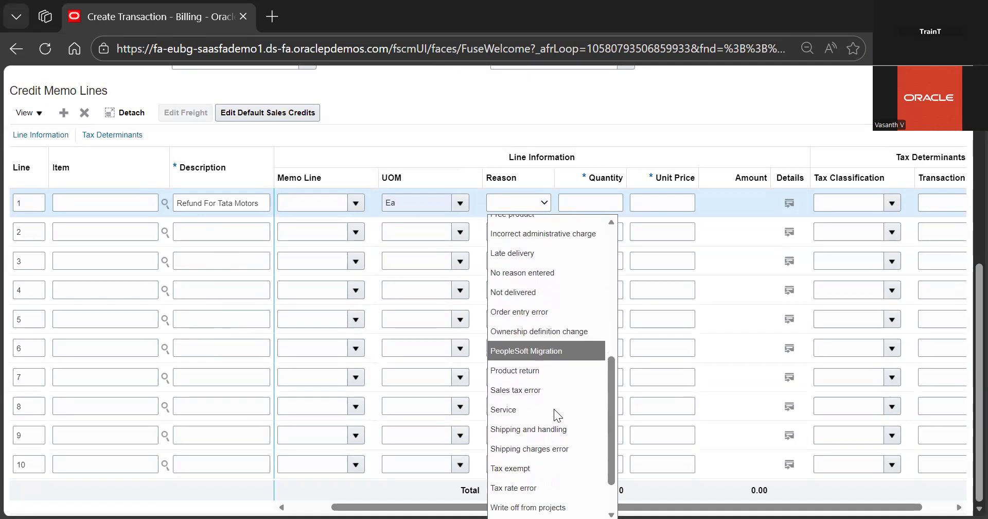
{"action": "scroll", "coordinate": [554, 420], "scroll_direction": "up", "scroll_amount": 1}
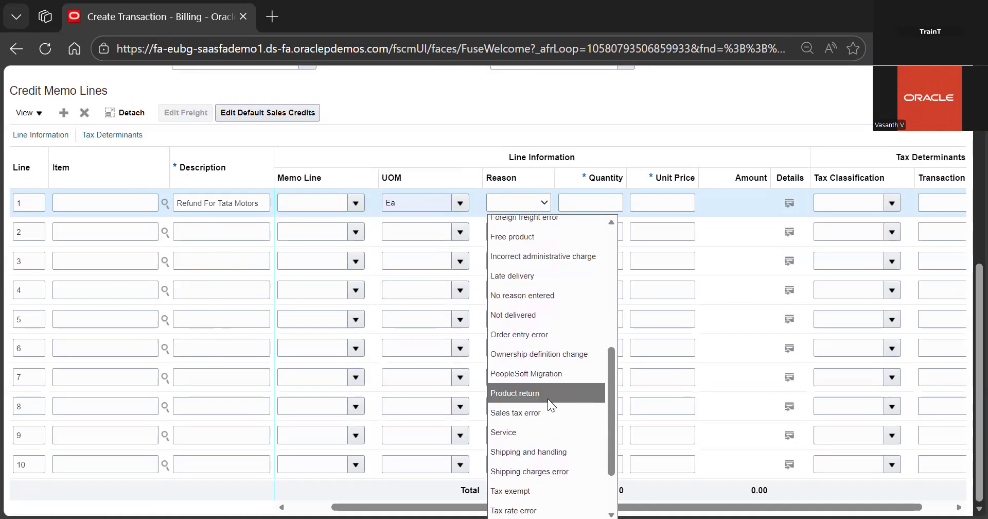
{"action": "left_click", "coordinate": [548, 398]}
{"action": "left_click", "coordinate": [584, 203]}
{"action": "type", "text": "10"}
{"action": "key", "text": "Tab"}
{"action": "type", "text": "1000"}
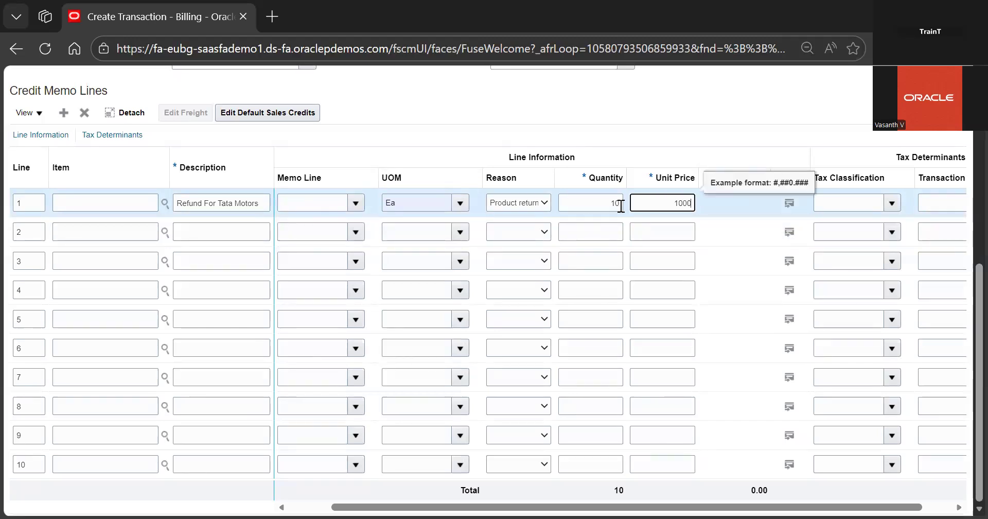
{"action": "left_click", "coordinate": [695, 158]}
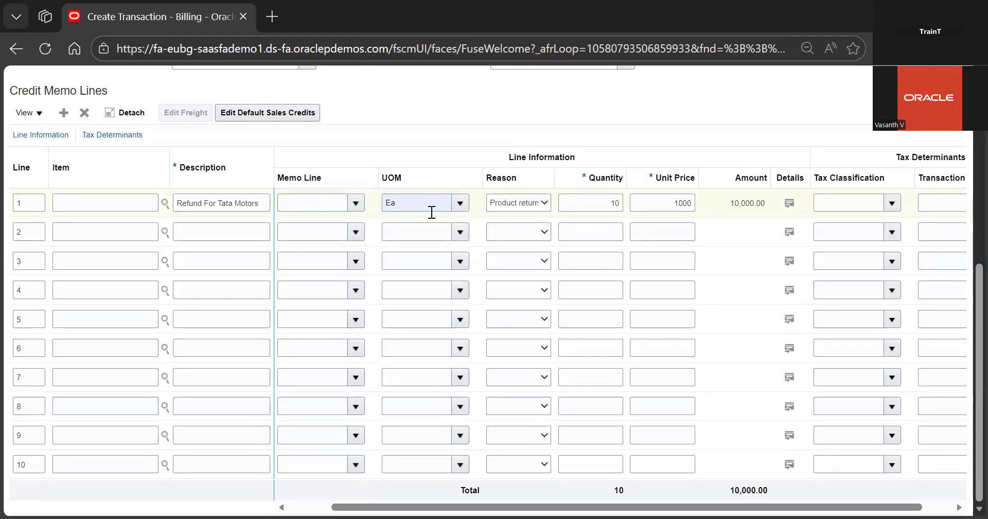
{"action": "left_click", "coordinate": [432, 212]}
{"action": "key", "text": "BackSpace"}
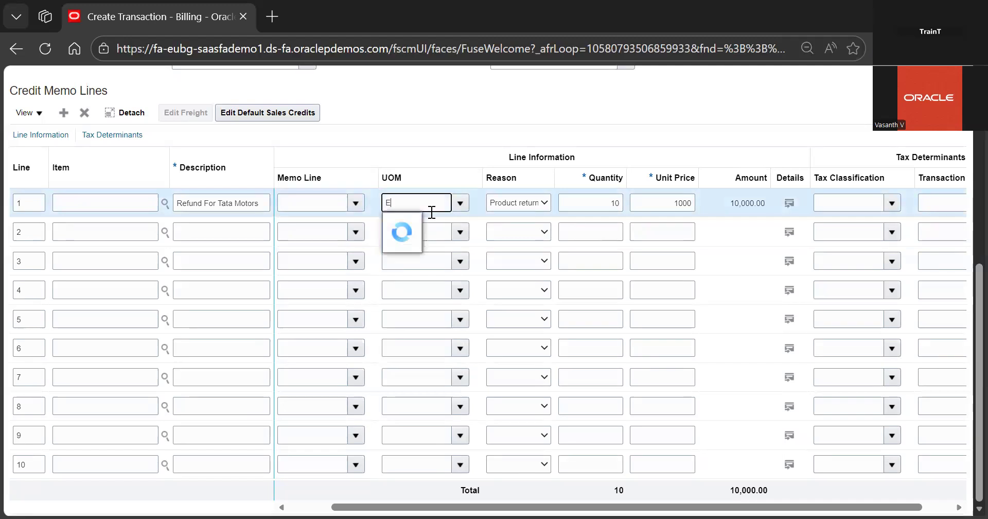
{"action": "left_click", "coordinate": [413, 242]}
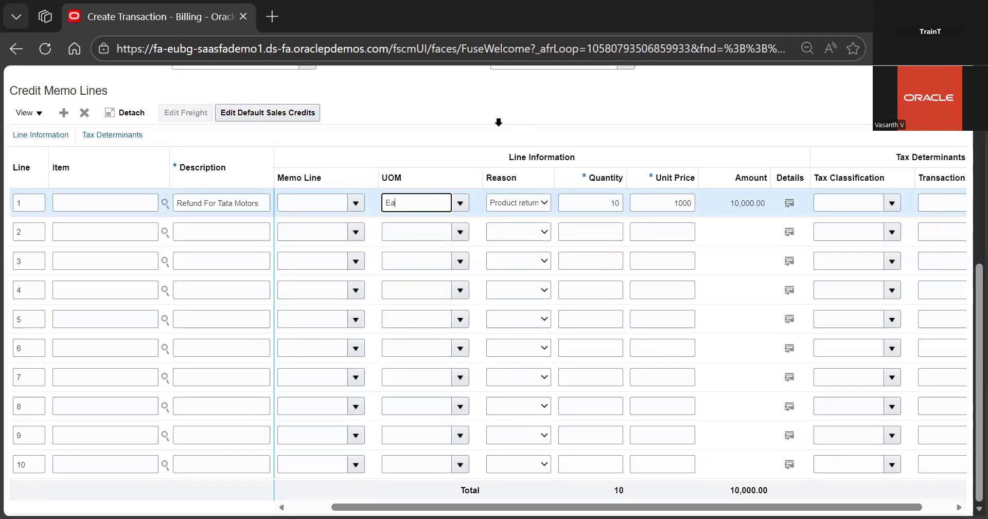
Save the credit memo
{"action": "scroll", "coordinate": [530, 134], "scroll_direction": "up", "scroll_amount": 2}
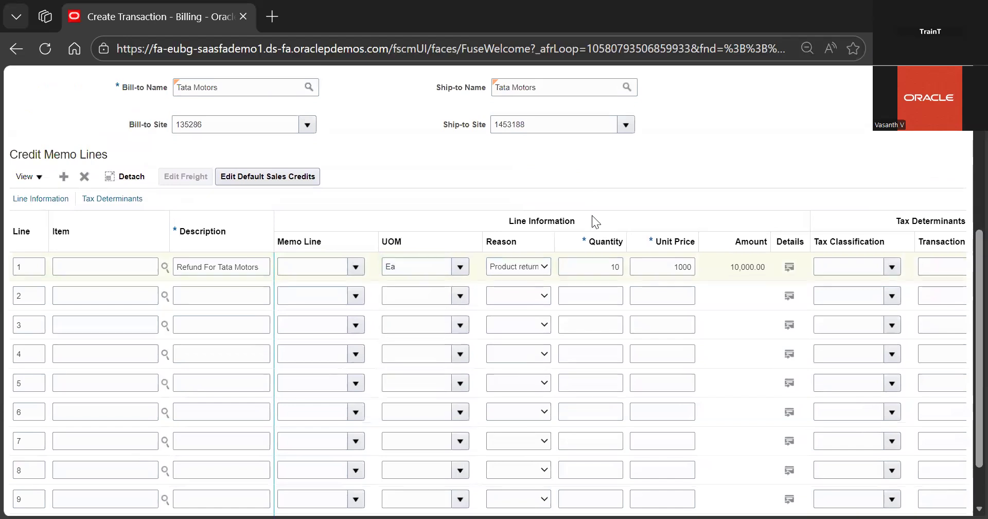
{"action": "scroll", "coordinate": [592, 215], "scroll_direction": "up", "scroll_amount": 2}
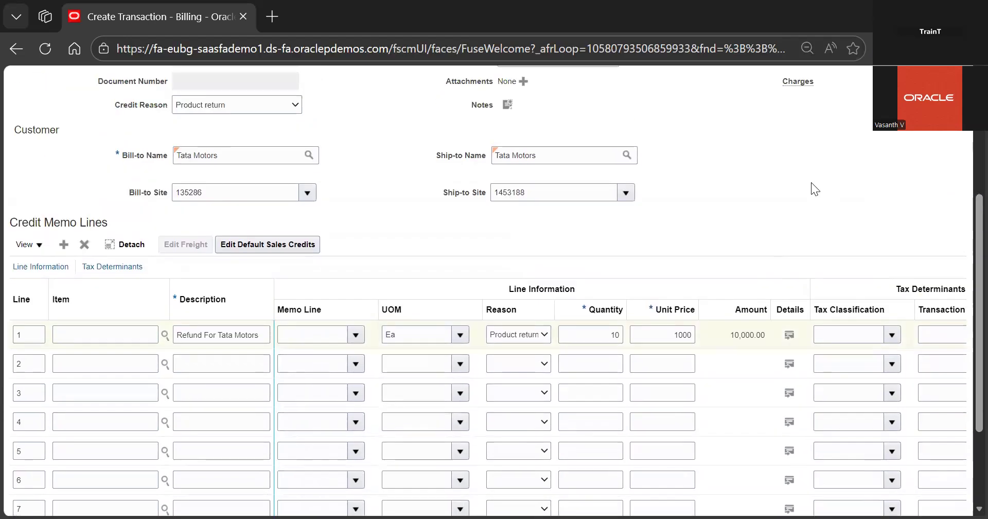
{"action": "scroll", "coordinate": [642, 222], "scroll_direction": "up", "scroll_amount": 5}
{"action": "scroll", "coordinate": [643, 222], "scroll_direction": "down", "scroll_amount": 5}
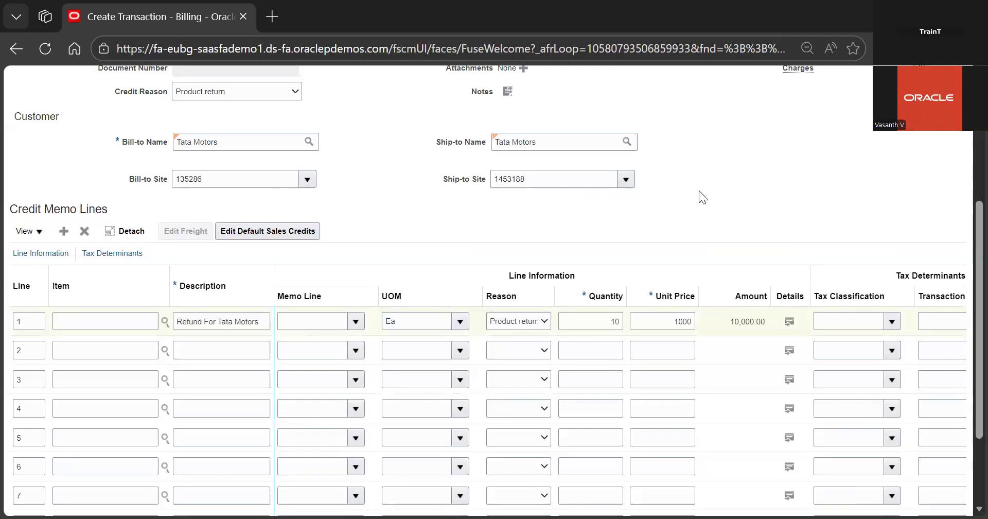
{"action": "scroll", "coordinate": [699, 191], "scroll_direction": "up", "scroll_amount": 5}
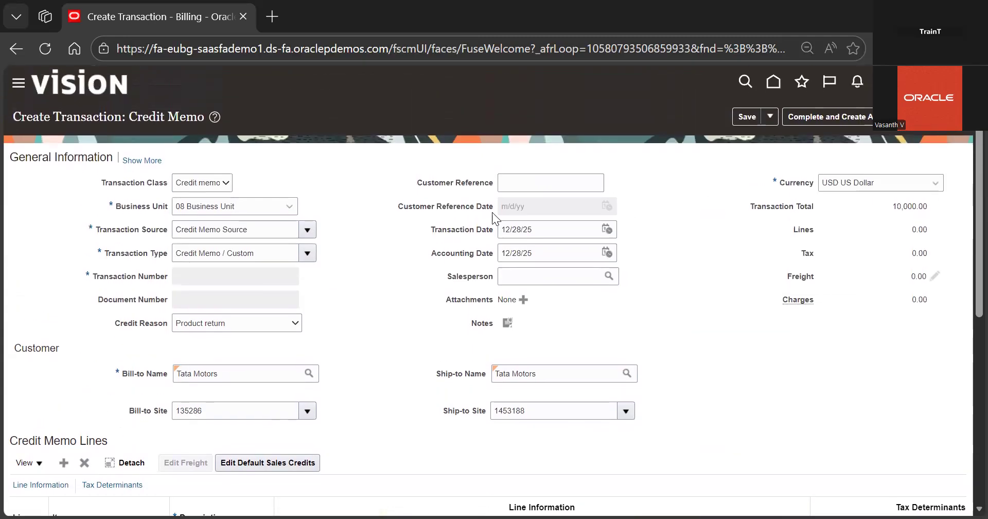
{"action": "left_click", "coordinate": [754, 116]}
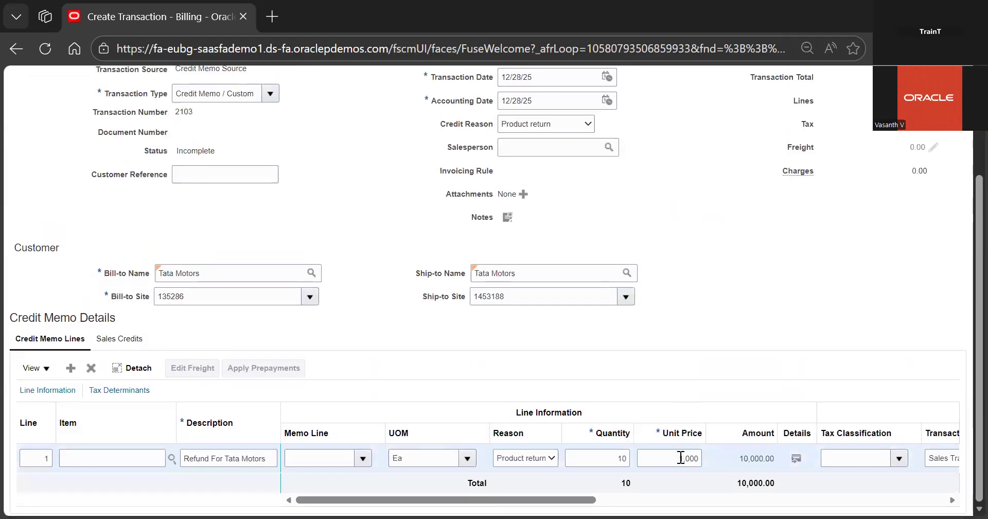
Change the first line's unit price to -1,000 and save the credit memo
{"action": "left_click", "coordinate": [681, 457]}
{"action": "type", "text": "-"}
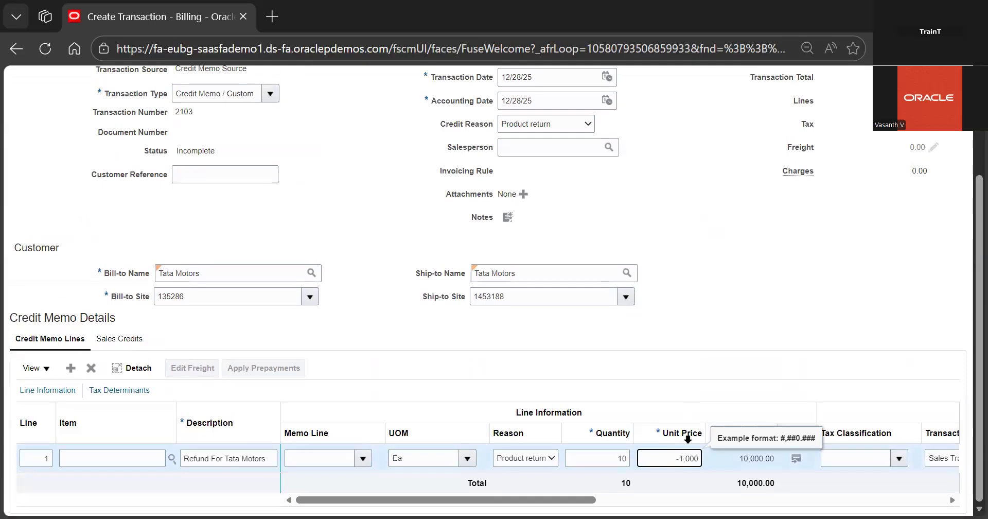
{"action": "left_click", "coordinate": [739, 330]}
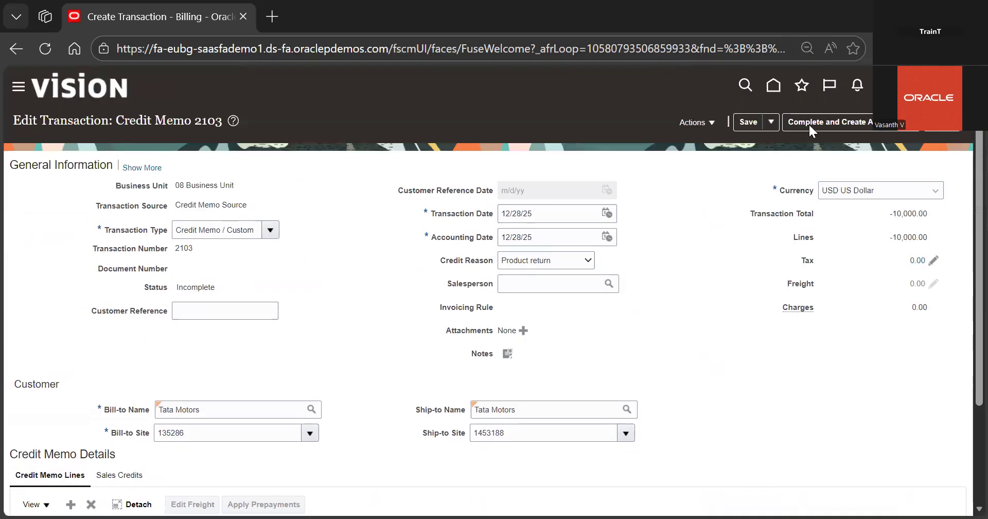
{"action": "left_click", "coordinate": [746, 122]}
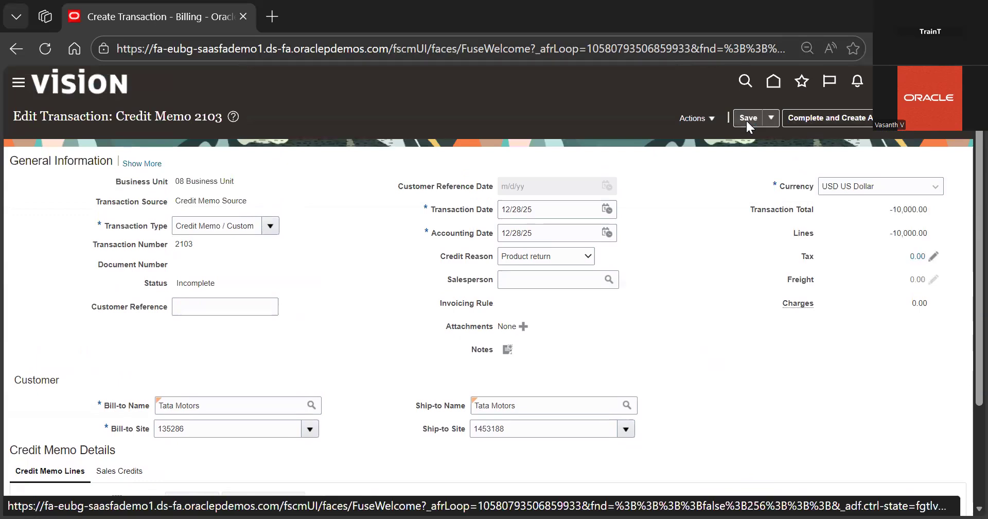
Complete the credit memo
{"action": "left_click", "coordinate": [771, 118]}
{"action": "left_click", "coordinate": [720, 119]}
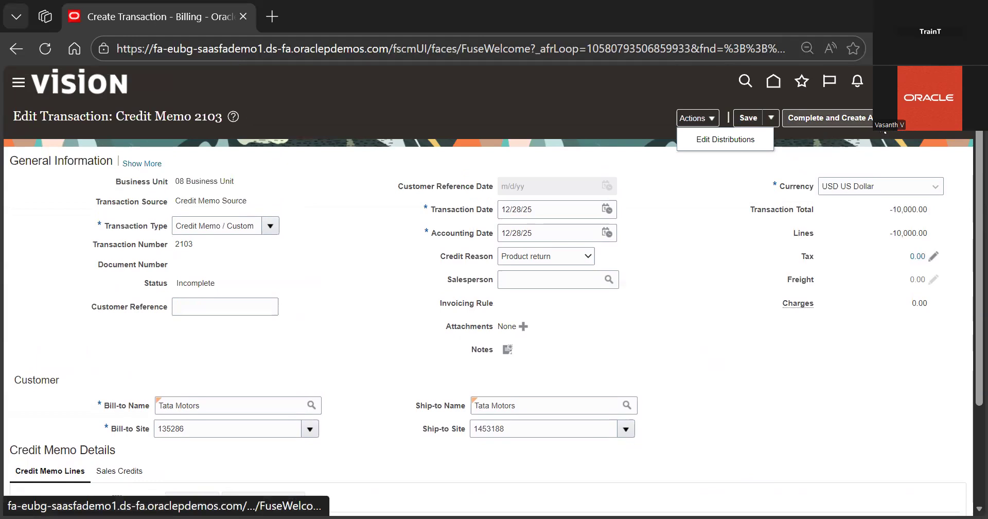
{"action": "left_click", "coordinate": [883, 118]}
{"action": "left_click", "coordinate": [879, 140]}
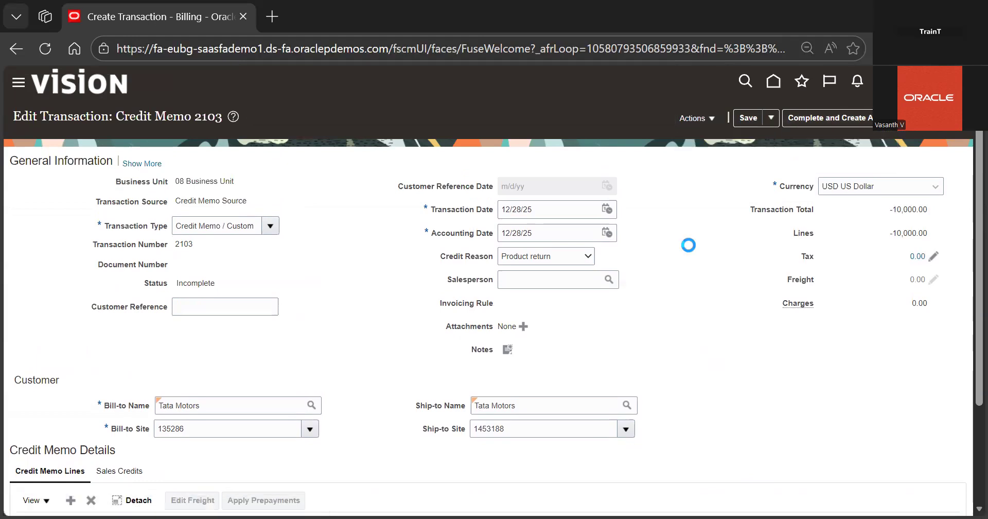
Post the completed credit memo to the ledger
{"action": "scroll", "coordinate": [689, 245], "scroll_direction": "down", "scroll_amount": 3}
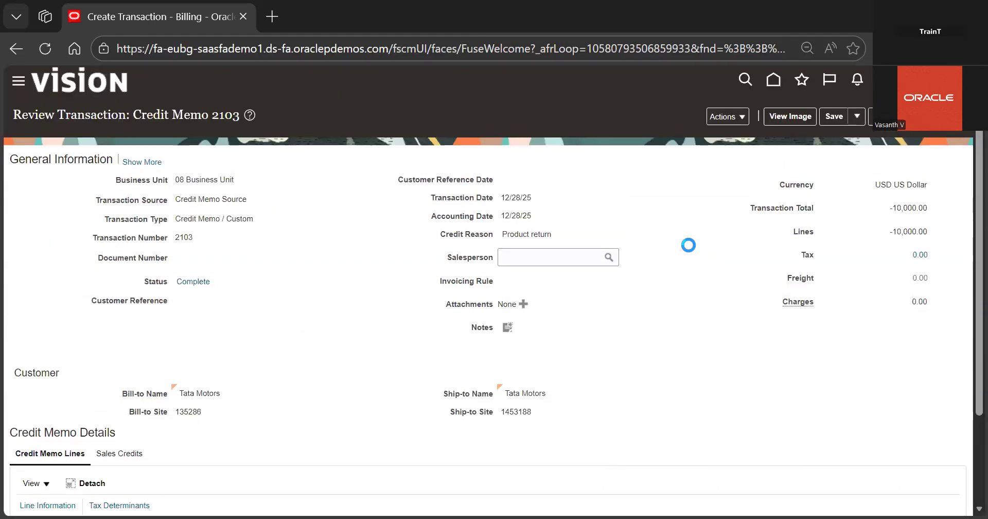
{"action": "scroll", "coordinate": [688, 245], "scroll_direction": "down", "scroll_amount": 2}
{"action": "scroll", "coordinate": [733, 314], "scroll_direction": "down", "scroll_amount": 2}
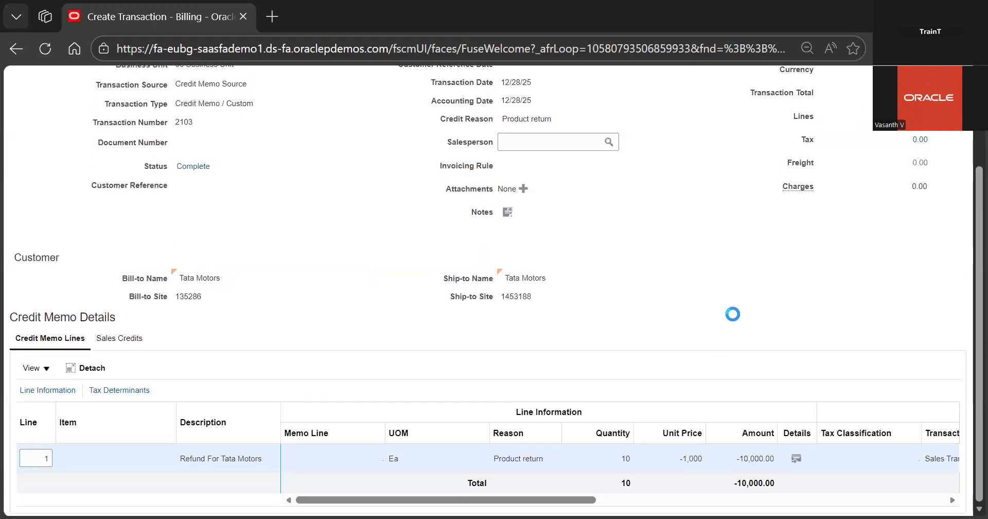
{"action": "scroll", "coordinate": [733, 314], "scroll_direction": "up", "scroll_amount": 3}
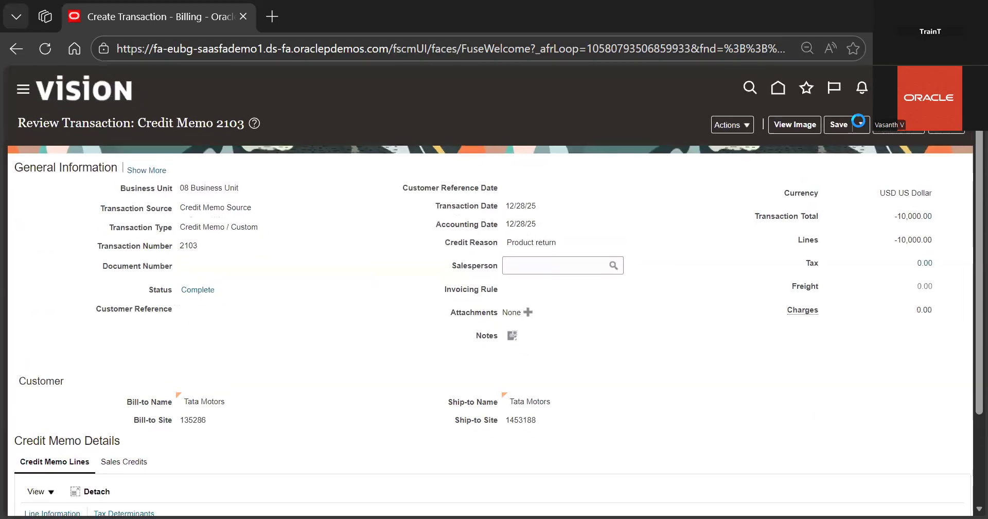
{"action": "left_click", "coordinate": [857, 118]}
{"action": "left_click", "coordinate": [726, 118]}
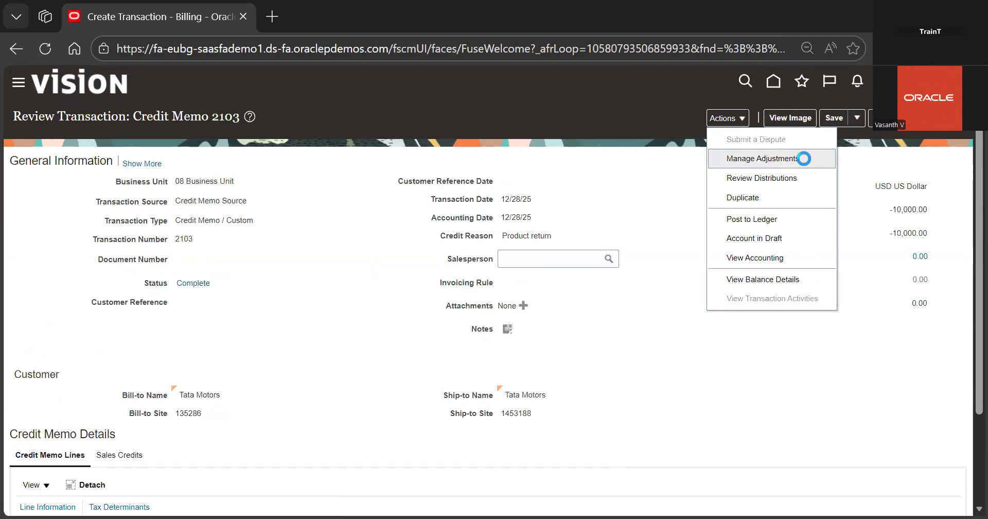
{"action": "left_click", "coordinate": [772, 213]}
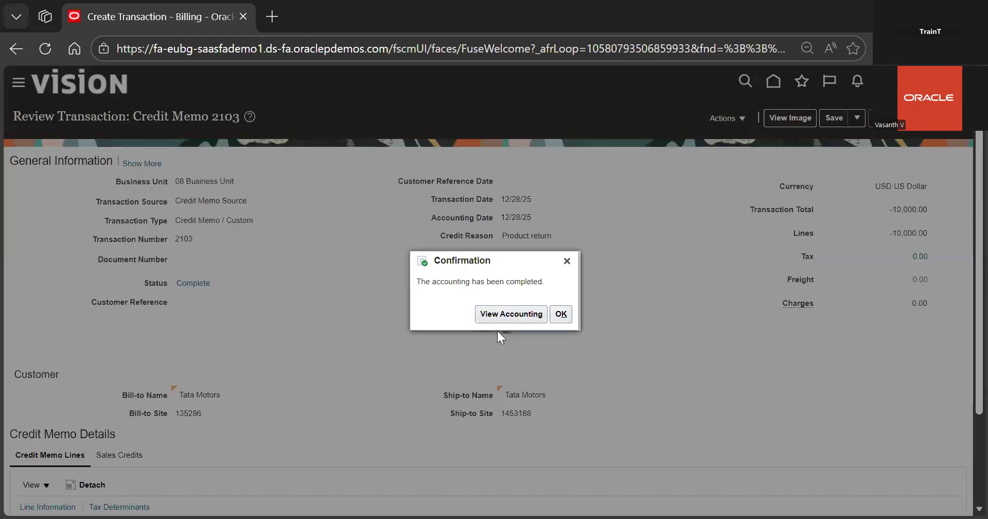
View the credit memo's accounting lines, then close the accounting lines window
{"action": "left_click", "coordinate": [502, 321]}
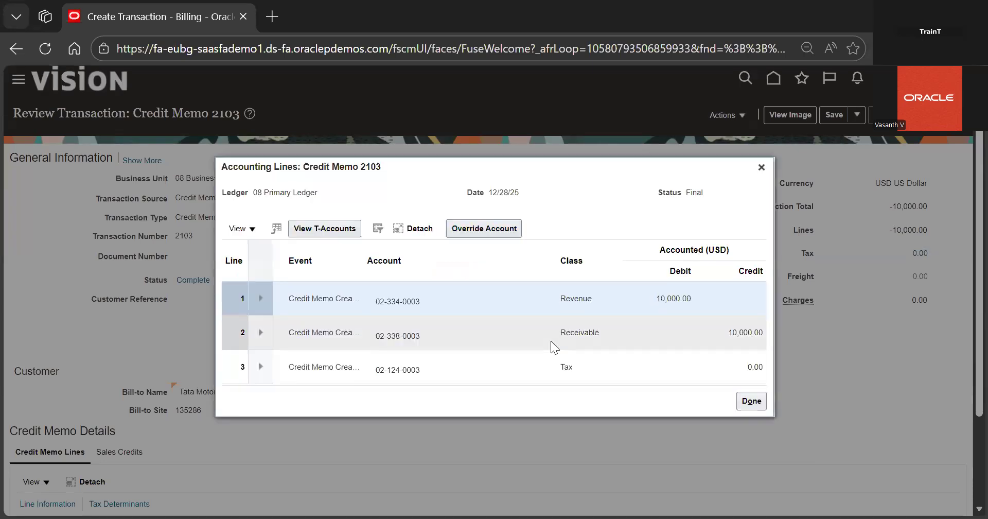
{"action": "scroll", "coordinate": [551, 341], "scroll_direction": "down", "scroll_amount": 2}
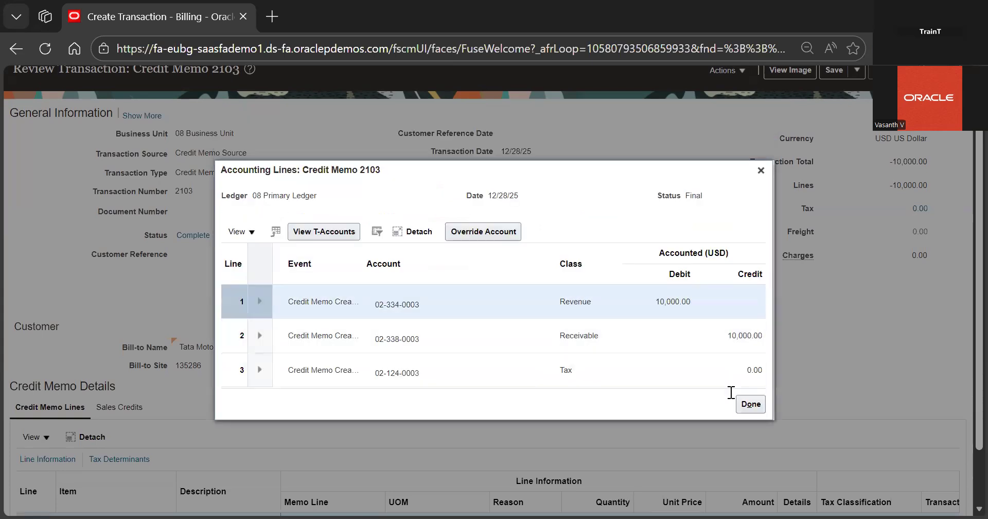
{"action": "left_click", "coordinate": [742, 403]}
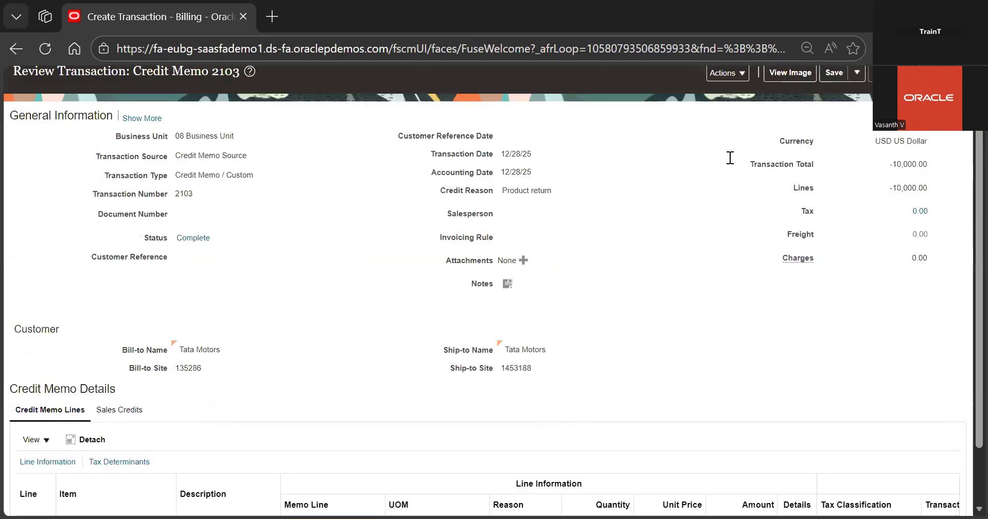
Save and close the credit memo
{"action": "scroll", "coordinate": [730, 157], "scroll_direction": "up", "scroll_amount": 2}
{"action": "left_click", "coordinate": [857, 118]}
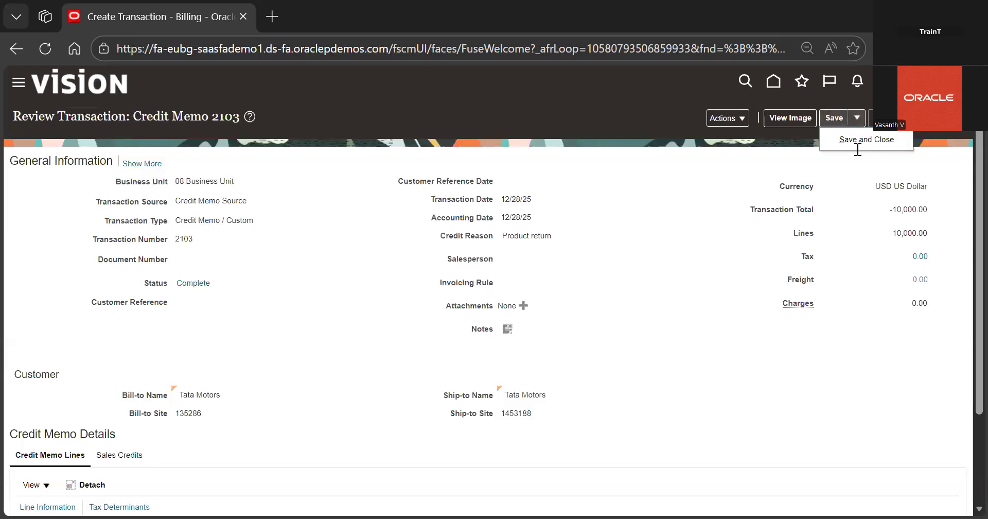
{"action": "left_click", "coordinate": [856, 147]}
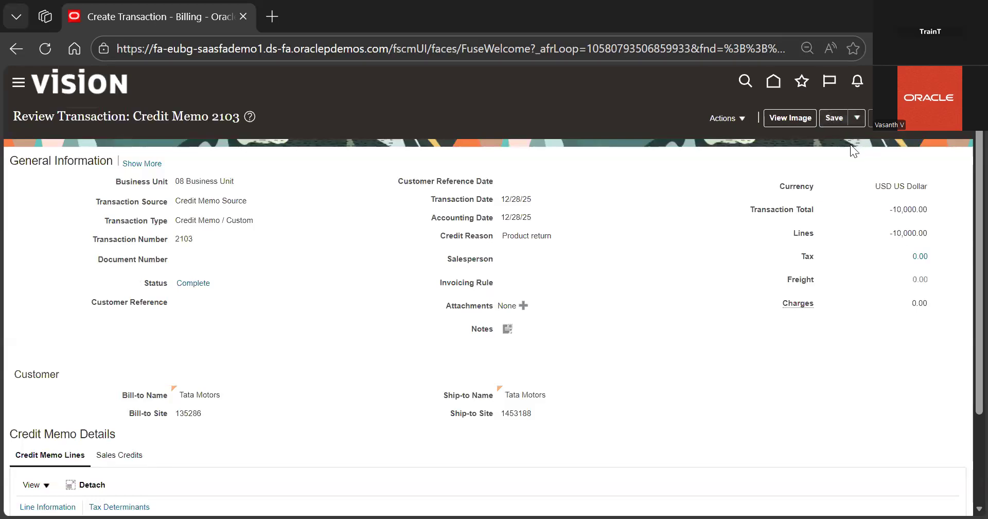
{"action": "left_click", "coordinate": [539, 199]}
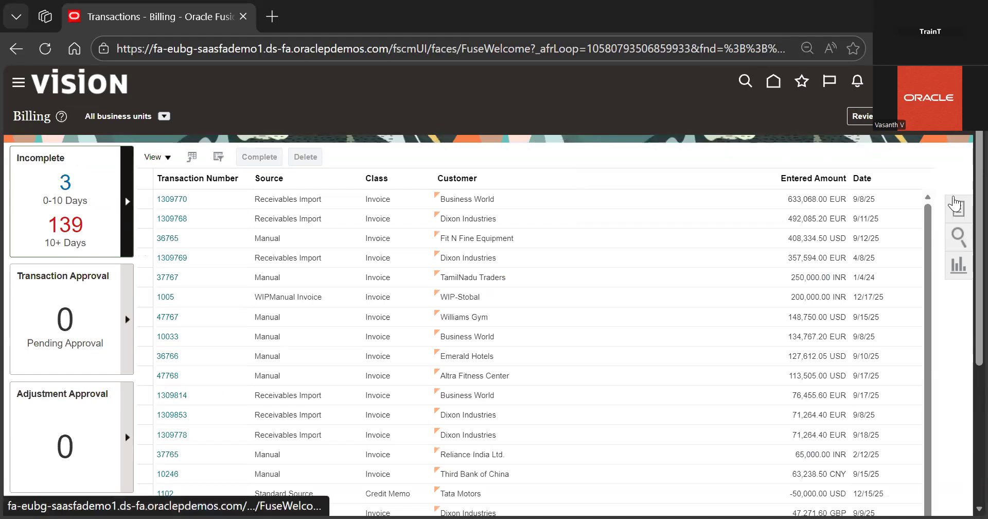
Open the Manage Credit Memo Applications page from the home page
{"action": "left_click", "coordinate": [957, 212]}
{"action": "left_click", "coordinate": [758, 163]}
{"action": "left_click", "coordinate": [774, 83]}
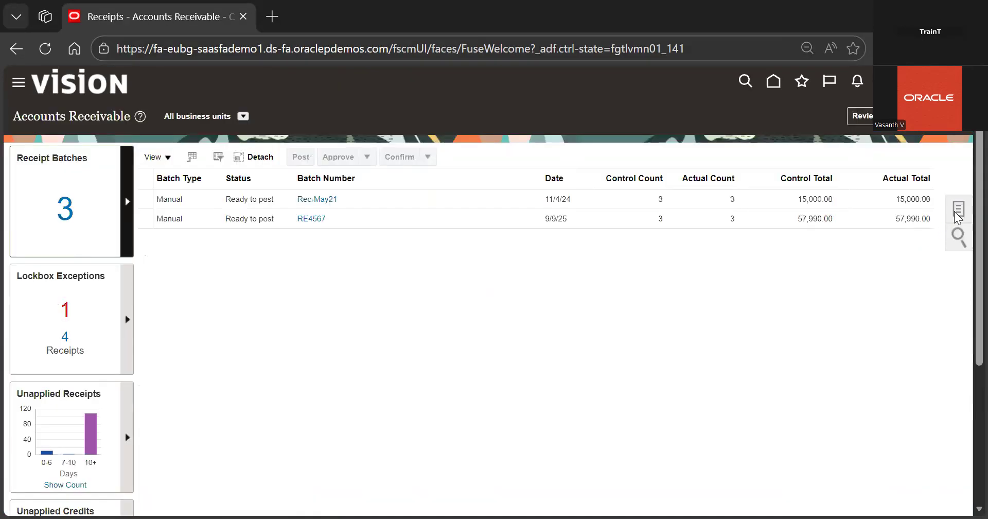
{"action": "left_click", "coordinate": [958, 211]}
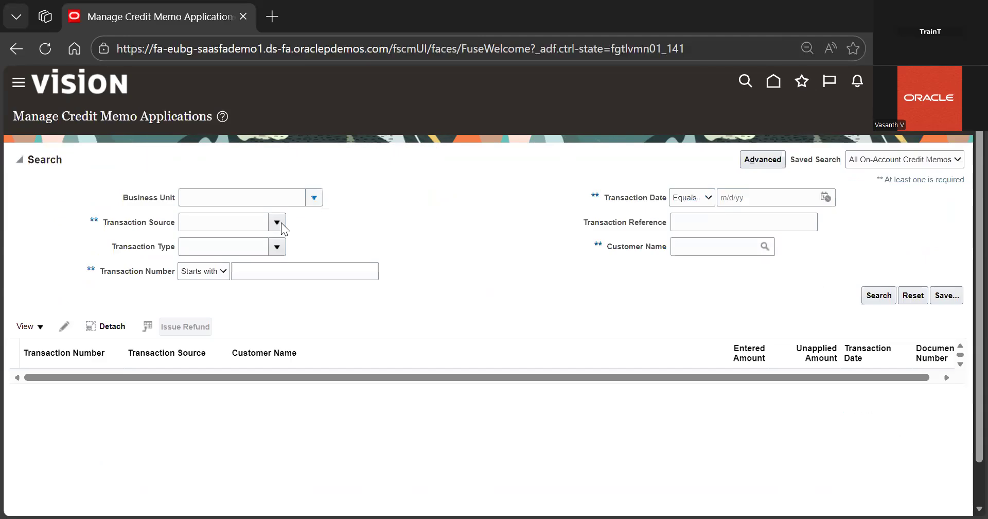
Search the transaction source list for names containing 'cre'
{"action": "left_click", "coordinate": [277, 223]}
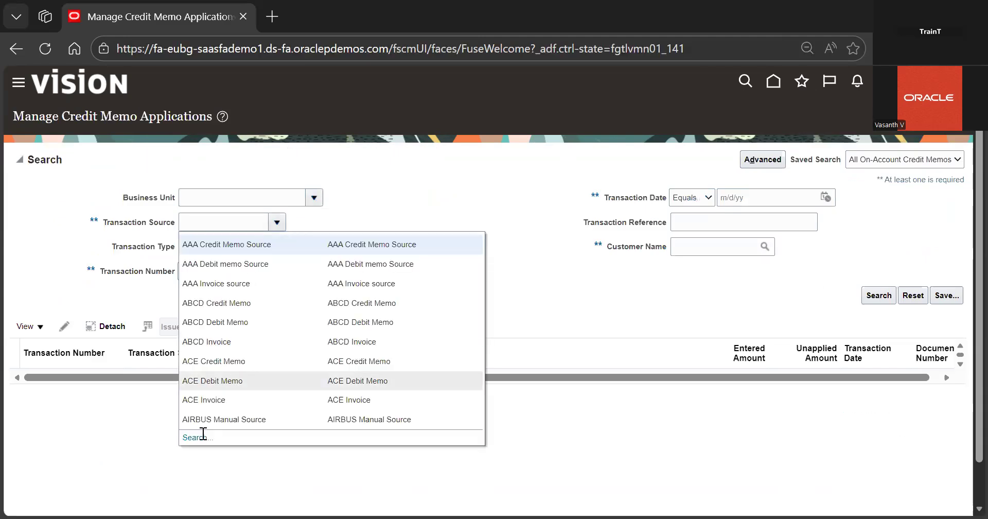
{"action": "left_click", "coordinate": [200, 438]}
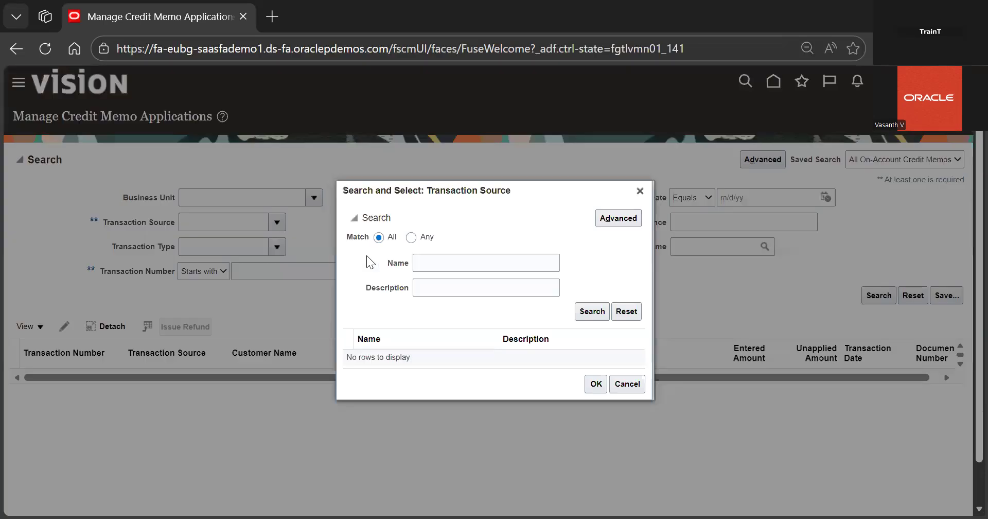
{"action": "left_click", "coordinate": [432, 264]}
{"action": "type", "text": "cer"}
{"action": "key", "text": "BackSpace"}
{"action": "key", "text": "BackSpace"}
{"action": "type", "text": "re"}
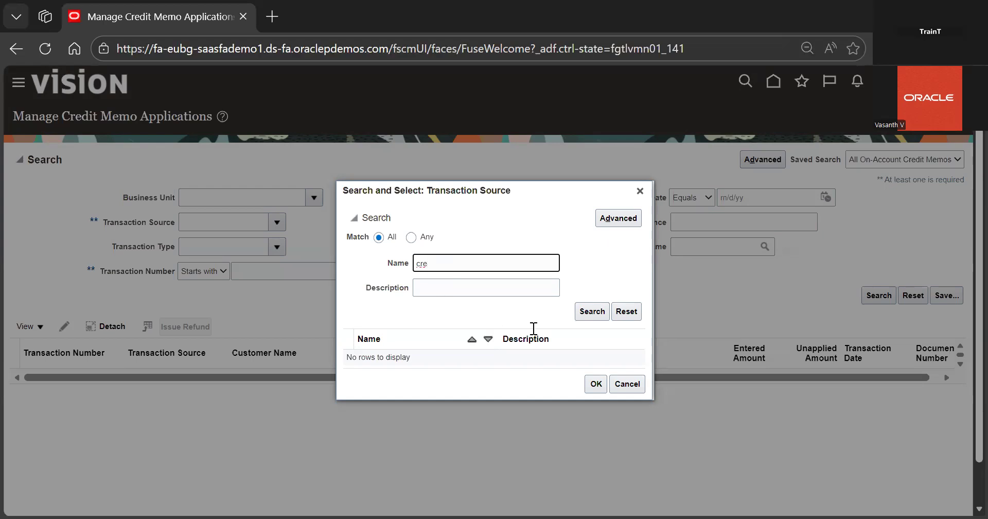
{"action": "left_click", "coordinate": [590, 311]}
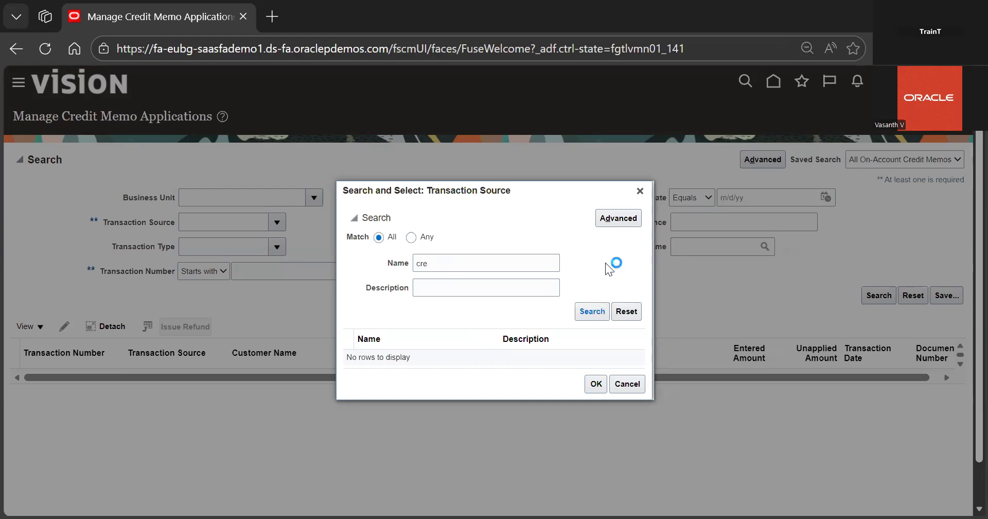
Close the transaction source search and open the Credit Transaction page from the Billing tasks
{"action": "left_click", "coordinate": [640, 191]}
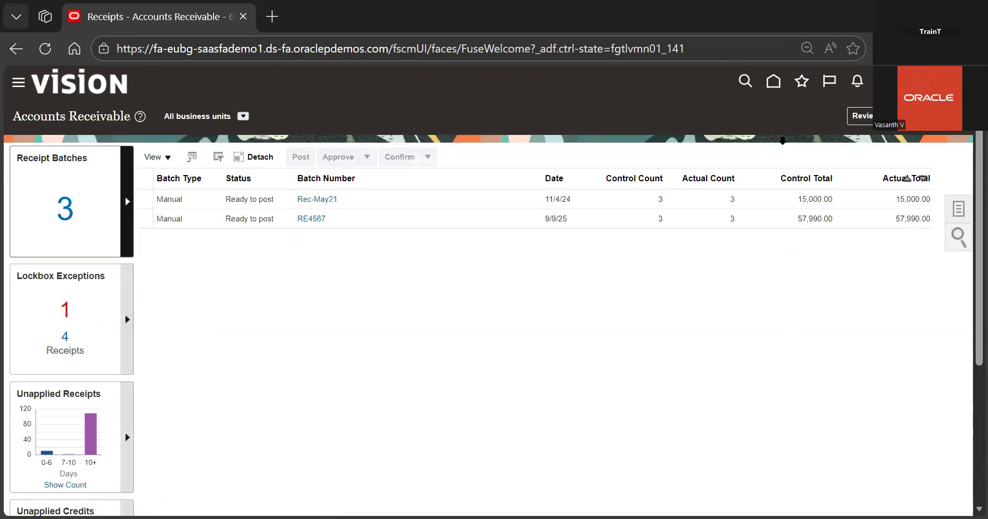
{"action": "left_click", "coordinate": [768, 89]}
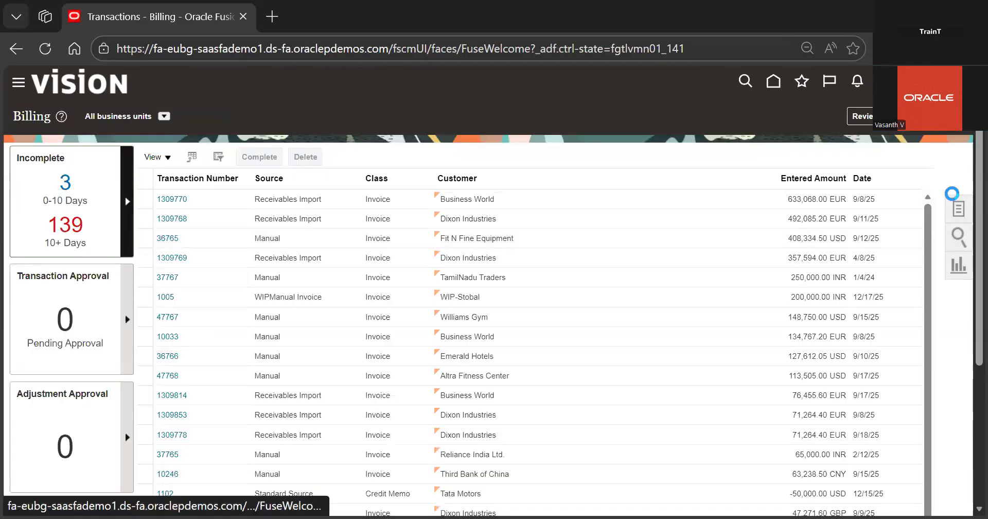
{"action": "left_click", "coordinate": [955, 209]}
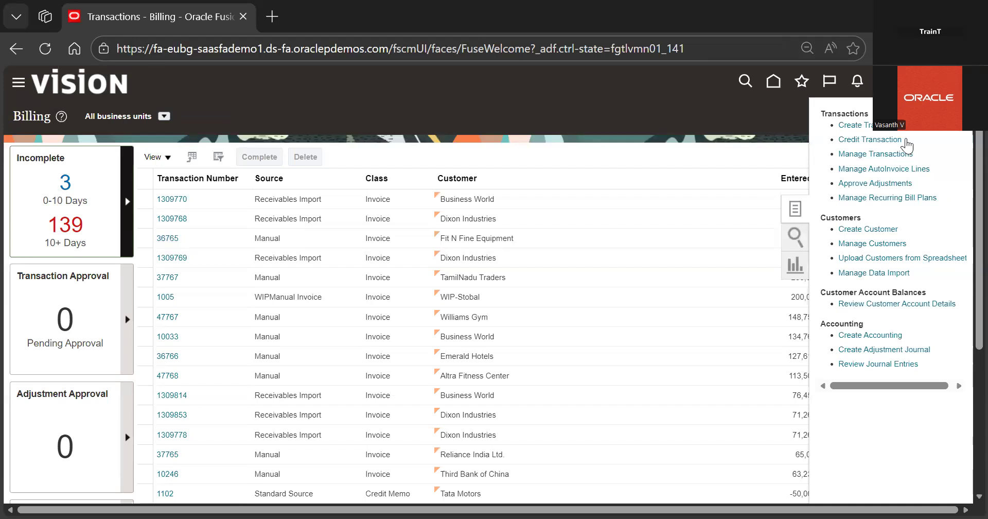
{"action": "left_click", "coordinate": [906, 140]}
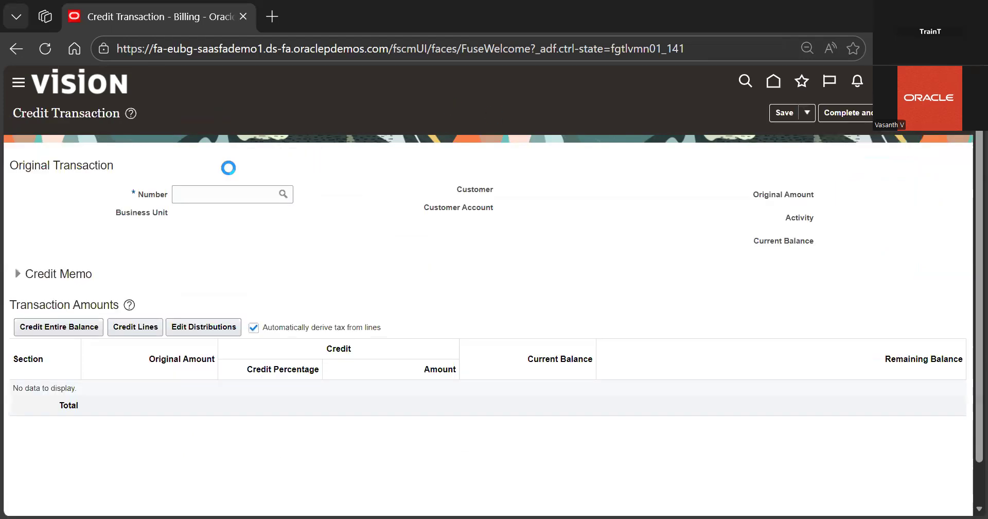
Enter 1103 as the original transaction number to credit
{"action": "left_click", "coordinate": [256, 197]}
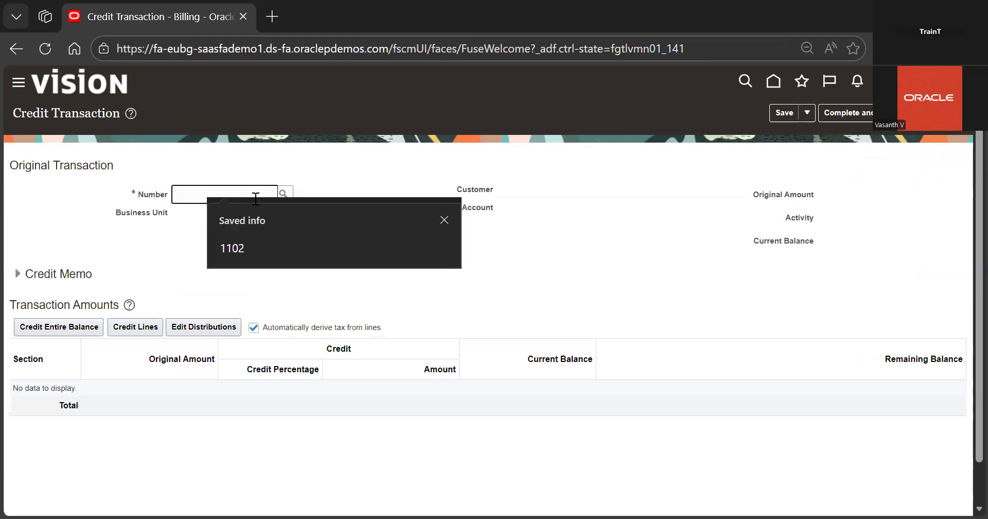
{"action": "left_click", "coordinate": [261, 249]}
{"action": "key", "text": "BackSpace"}
{"action": "type", "text": "3"}
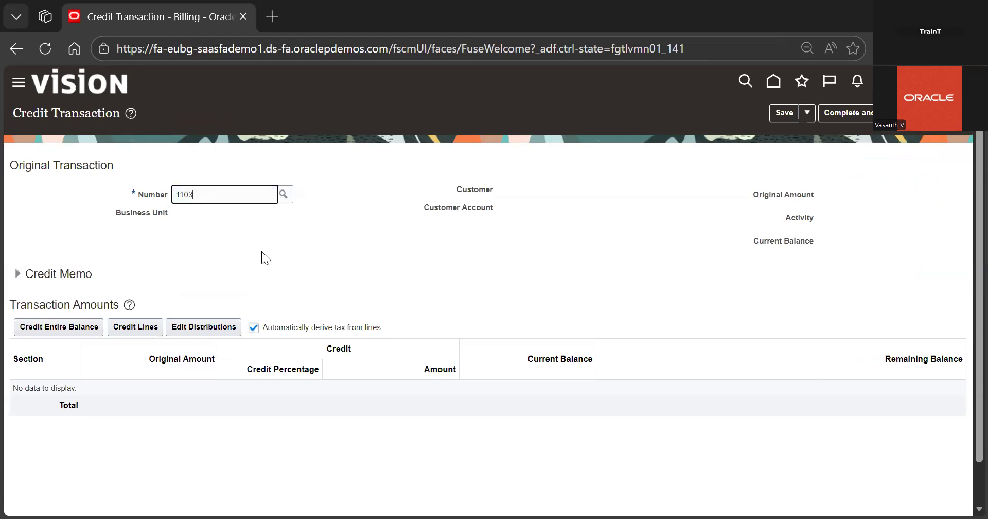
{"action": "key", "text": "Tab"}
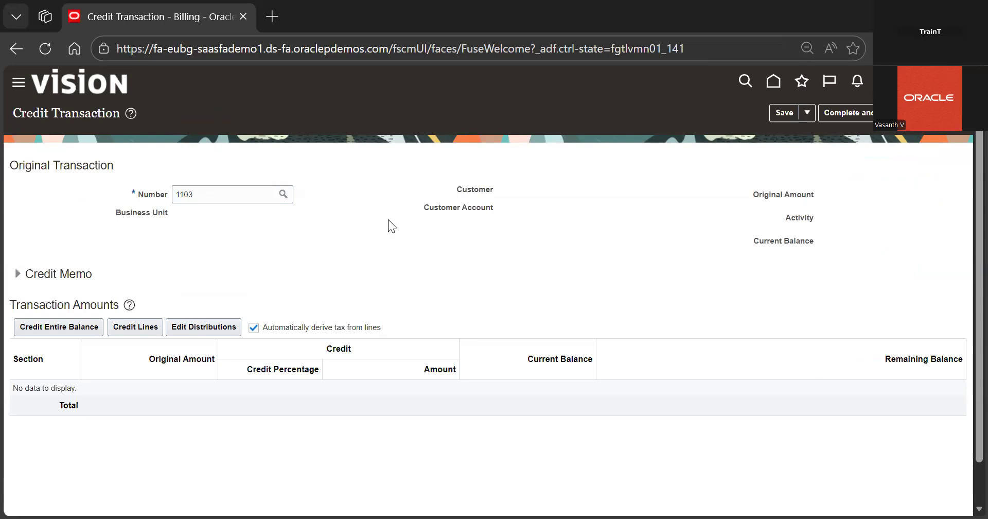
Open the original transaction number search and browse the transactions matching 1103
{"action": "left_click", "coordinate": [266, 195]}
{"action": "left_click", "coordinate": [283, 194]}
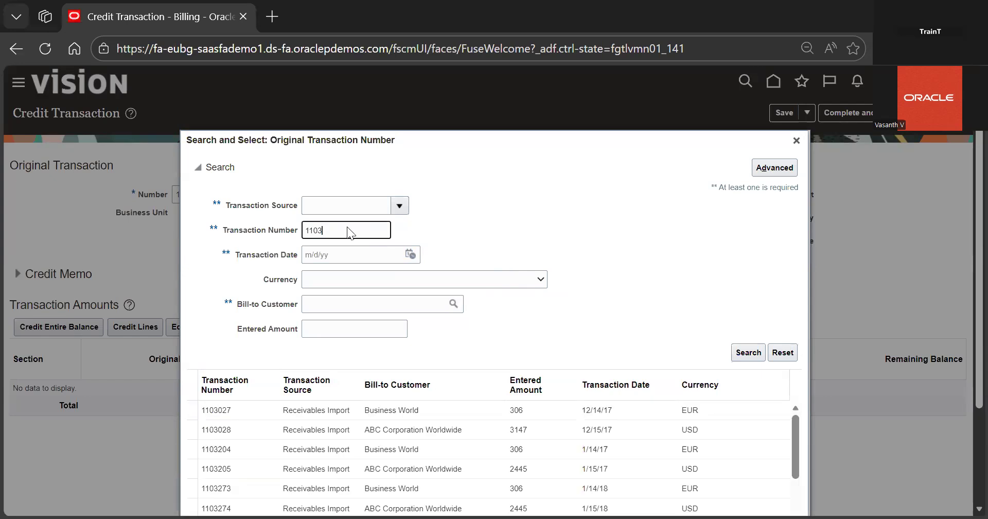
{"action": "scroll", "coordinate": [535, 287], "scroll_direction": "down", "scroll_amount": 3}
{"action": "scroll", "coordinate": [556, 344], "scroll_direction": "down", "scroll_amount": 2}
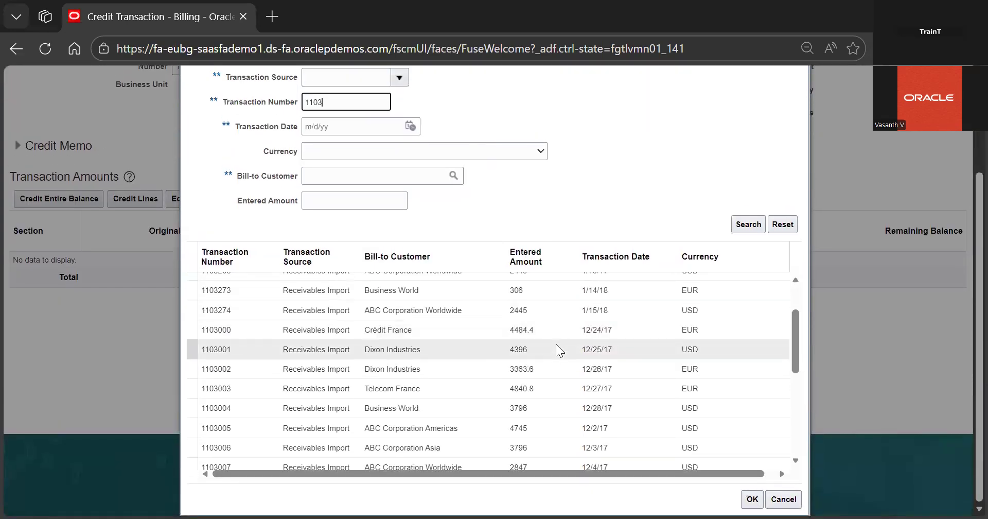
{"action": "scroll", "coordinate": [556, 343], "scroll_direction": "down", "scroll_amount": 5}
{"action": "scroll", "coordinate": [556, 344], "scroll_direction": "down", "scroll_amount": 5}
{"action": "scroll", "coordinate": [556, 344], "scroll_direction": "down", "scroll_amount": 5}
{"action": "scroll", "coordinate": [556, 344], "scroll_direction": "down", "scroll_amount": 2}
{"action": "scroll", "coordinate": [354, 76], "scroll_direction": "up", "scroll_amount": 1}
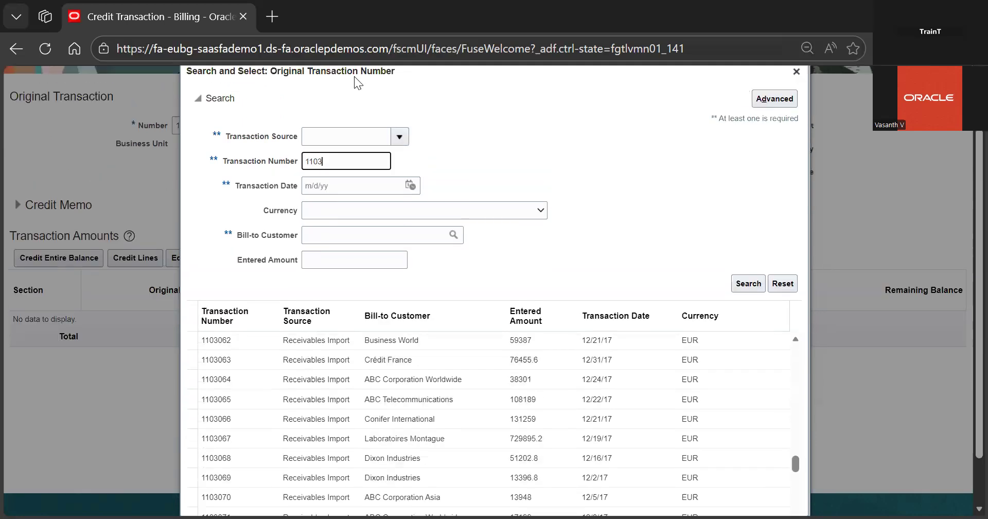
{"action": "scroll", "coordinate": [354, 77], "scroll_direction": "up", "scroll_amount": 1}
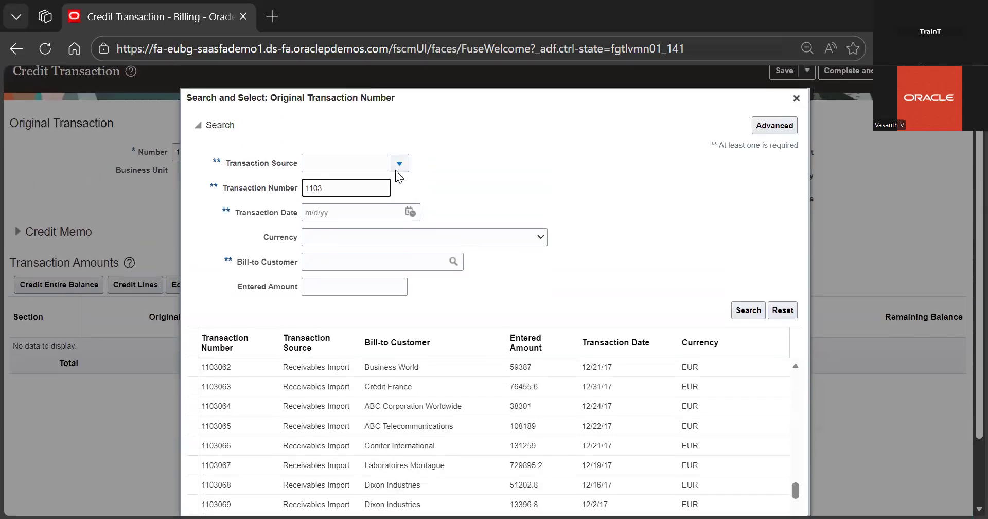
Set the search's transaction source to Credit Memo Source by searching source names for 'cre'
{"action": "left_click", "coordinate": [397, 168]}
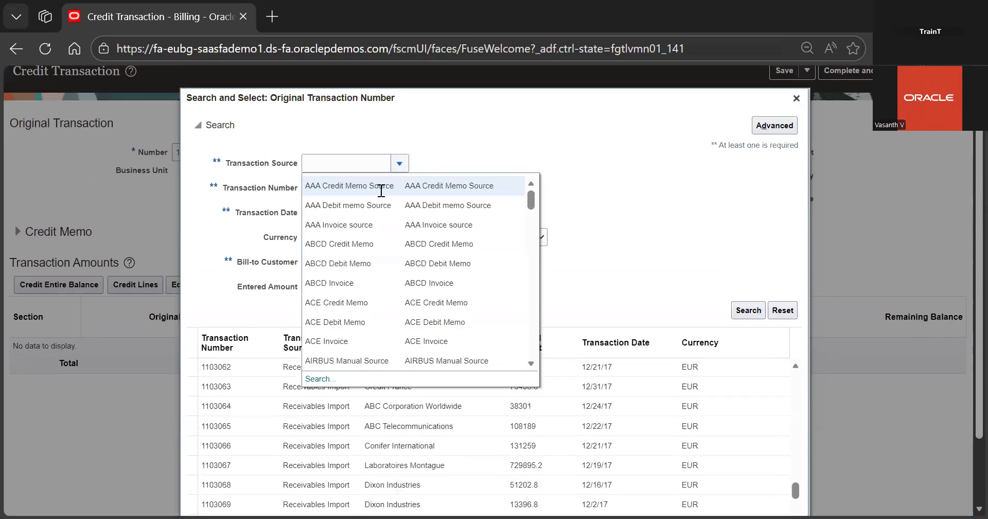
{"action": "left_click", "coordinate": [318, 379]}
{"action": "left_click", "coordinate": [498, 253]}
{"action": "type", "text": "cre"}
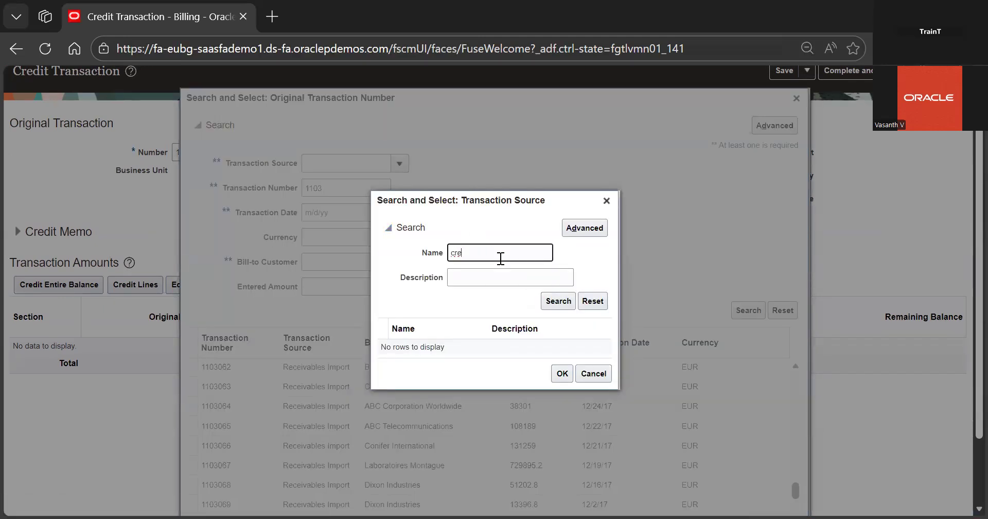
{"action": "key", "text": "Return"}
{"action": "left_click", "coordinate": [476, 340]}
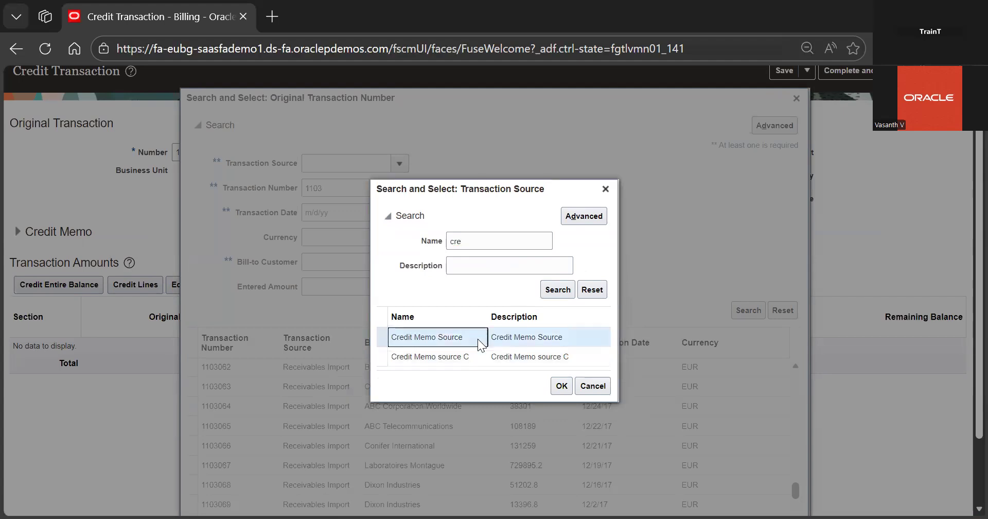
{"action": "double_click", "coordinate": [478, 338]}
Clear the transaction number, set the transaction date to 12/28/25, and run the search
{"action": "left_click", "coordinate": [351, 188]}
{"action": "double_click", "coordinate": [351, 189]}
{"action": "key", "text": "BackSpace"}
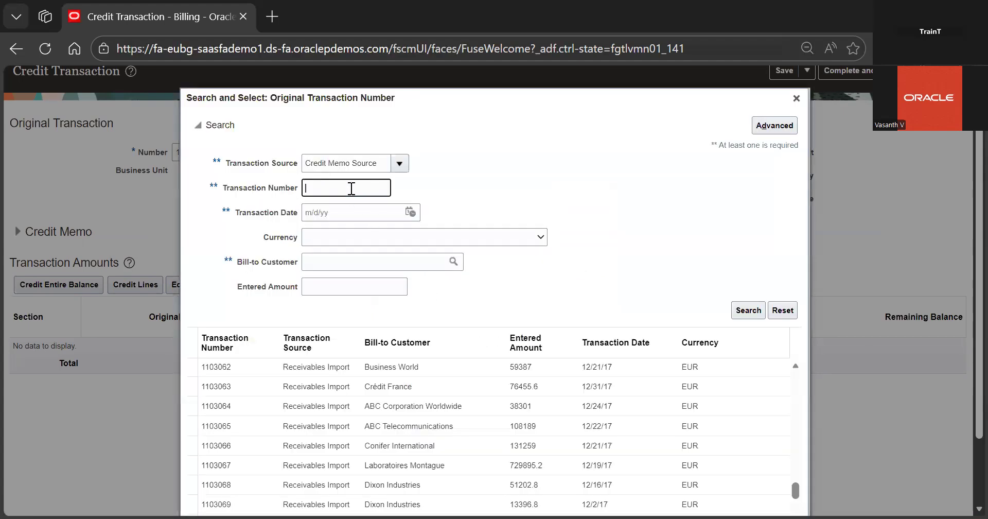
{"action": "left_click", "coordinate": [409, 212]}
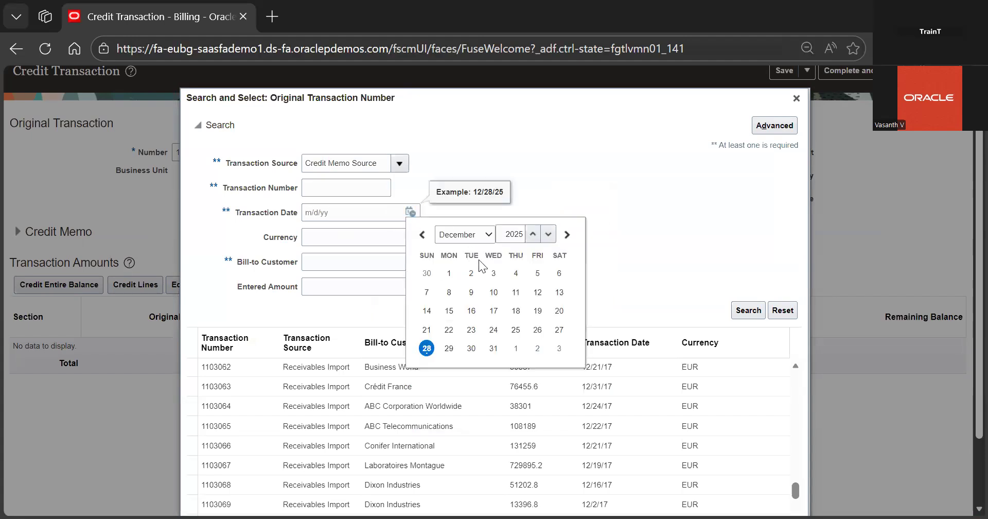
{"action": "left_click", "coordinate": [427, 348]}
{"action": "left_click", "coordinate": [737, 304]}
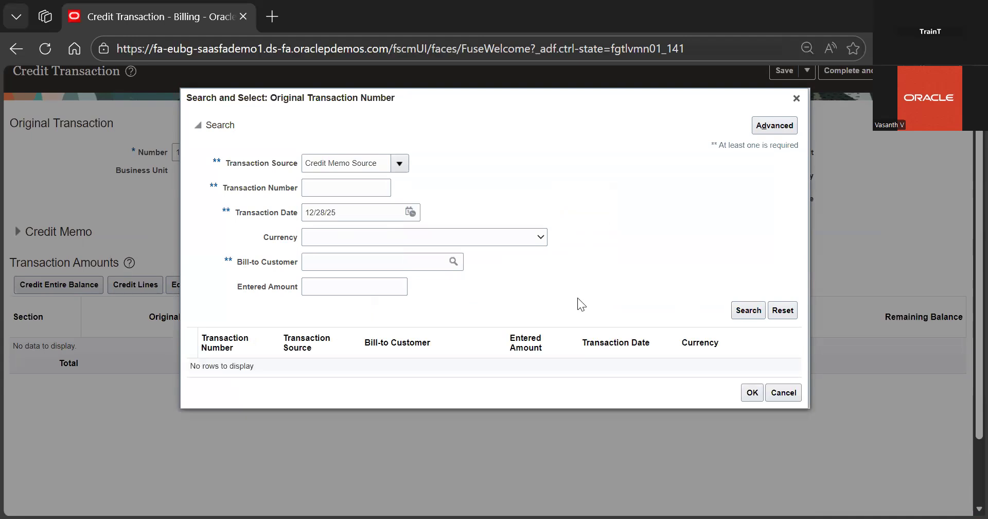
Close the original transaction search and return to the Billing transactions page via the home page
{"action": "left_click", "coordinate": [386, 165]}
{"action": "left_click", "coordinate": [796, 98]}
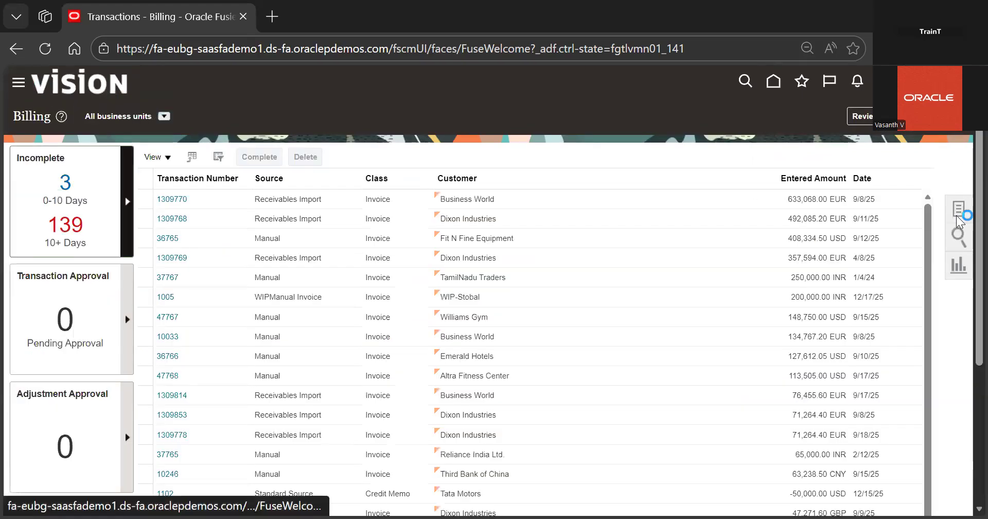
{"action": "left_click", "coordinate": [773, 82]}
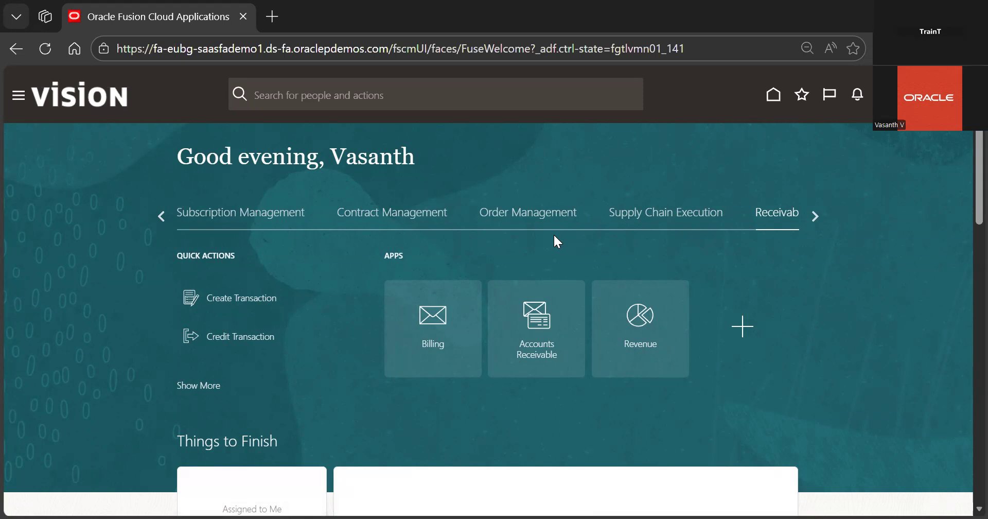
{"action": "left_click", "coordinate": [408, 328]}
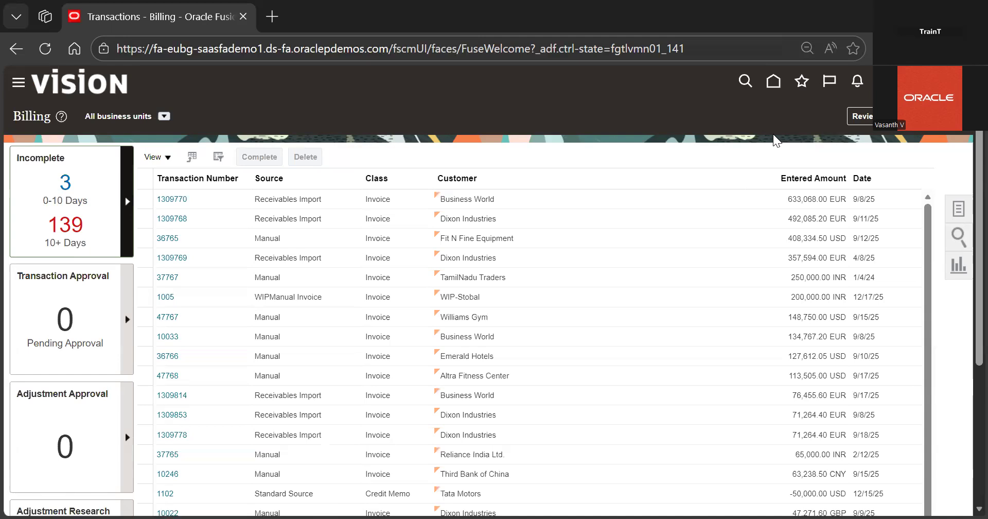
Open Setup and Maintenance for Financials and search tasks for 'manage ac'
{"action": "left_click", "coordinate": [735, 274]}
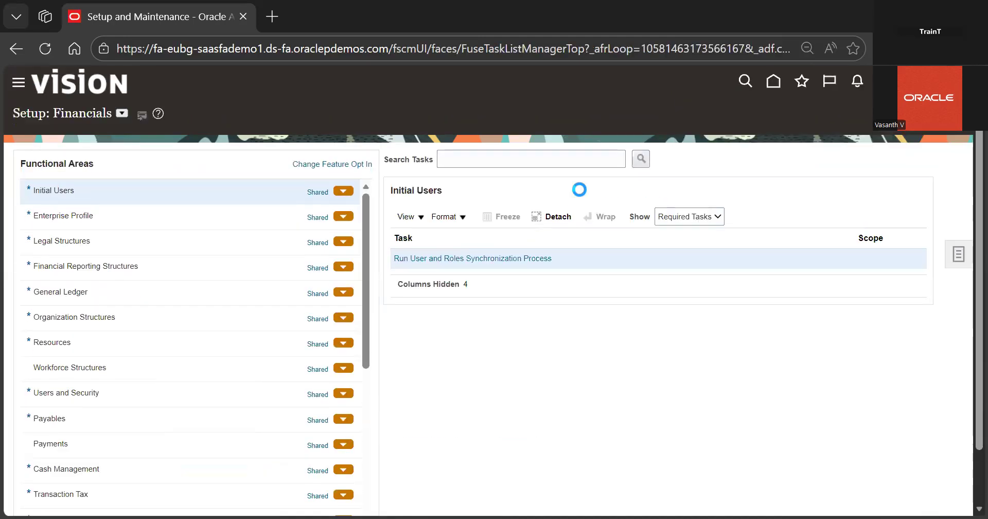
{"action": "left_click", "coordinate": [550, 160]}
{"action": "type", "text": "manage ac"}
{"action": "key", "text": "Return"}
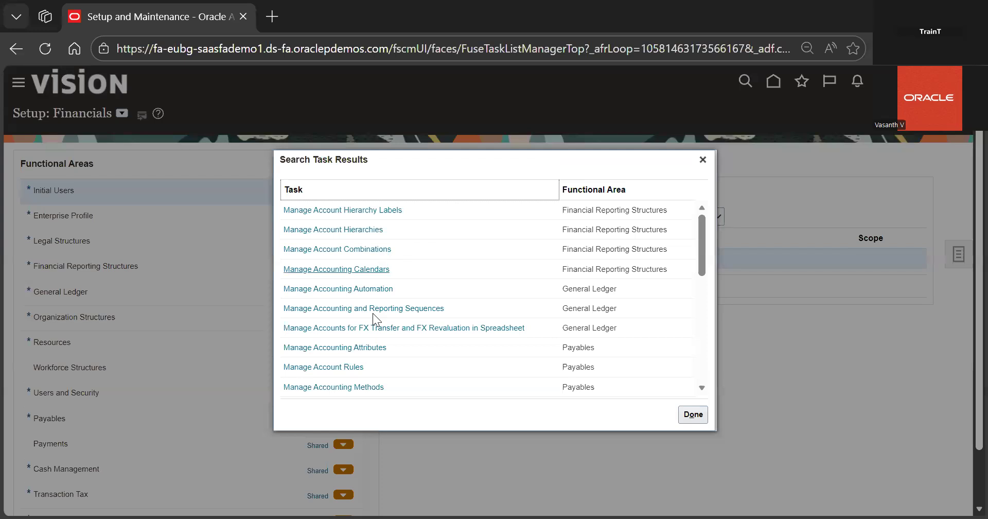
Browse the 'manage ac' task search results, then close the results list
{"action": "scroll", "coordinate": [370, 349], "scroll_direction": "down", "scroll_amount": 1}
{"action": "scroll", "coordinate": [369, 352], "scroll_direction": "down", "scroll_amount": 2}
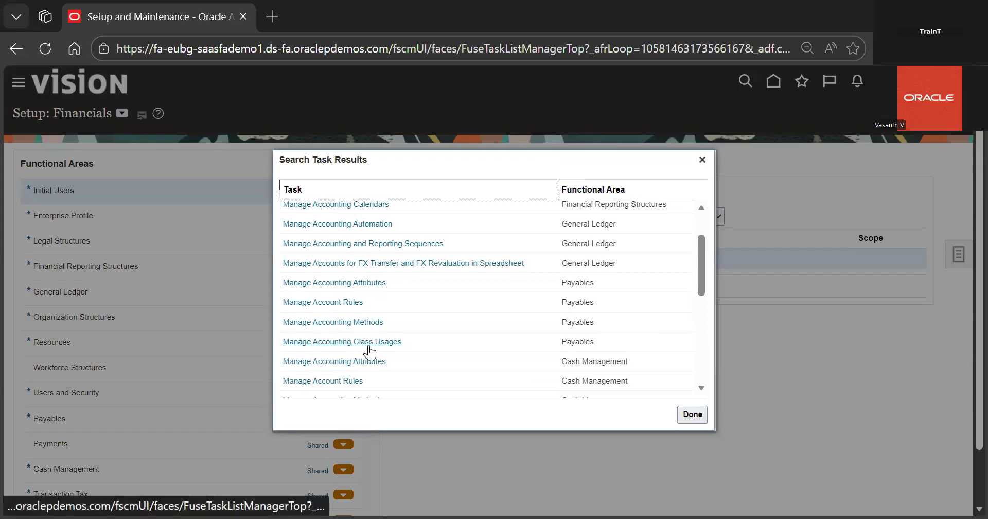
{"action": "scroll", "coordinate": [441, 315], "scroll_direction": "down", "scroll_amount": 5}
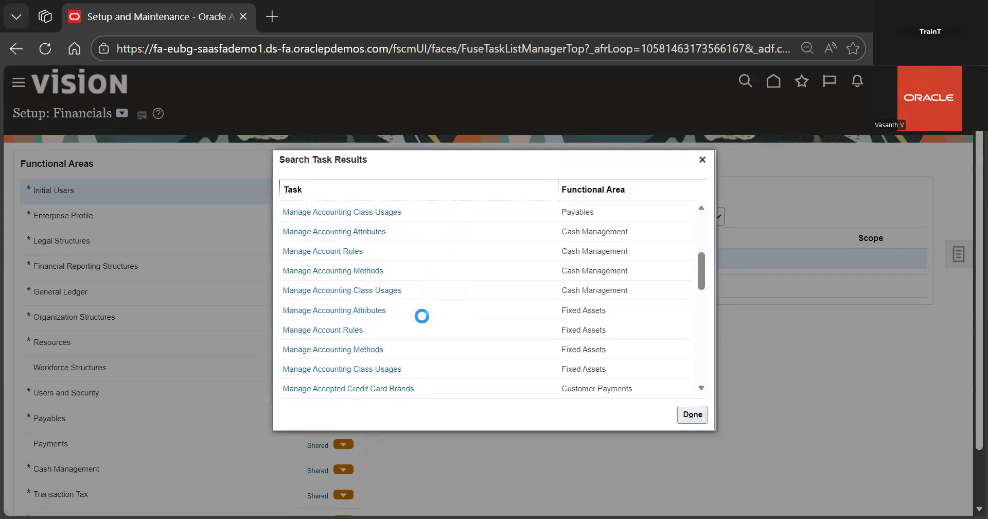
{"action": "scroll", "coordinate": [422, 315], "scroll_direction": "down", "scroll_amount": 8}
{"action": "scroll", "coordinate": [422, 316], "scroll_direction": "down", "scroll_amount": 7}
{"action": "scroll", "coordinate": [422, 316], "scroll_direction": "down", "scroll_amount": 6}
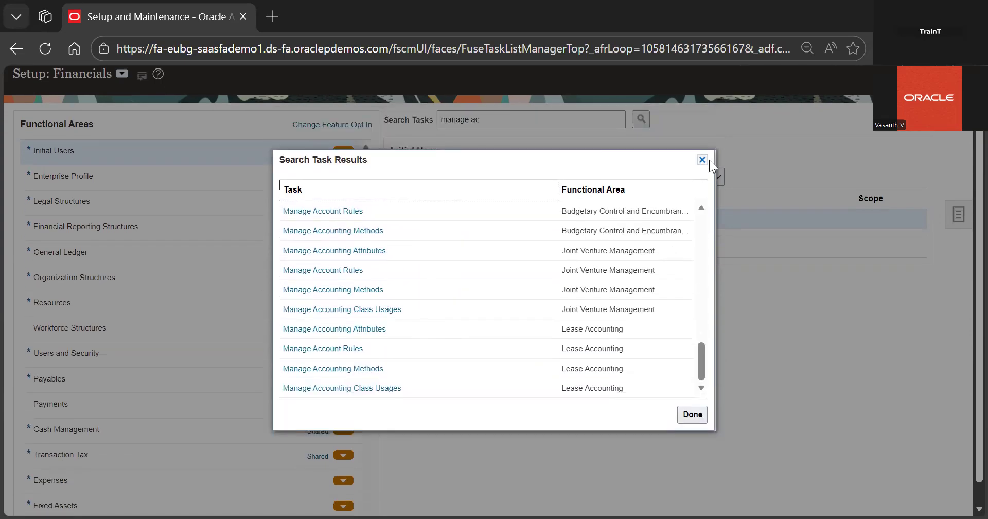
{"action": "left_click", "coordinate": [703, 160]}
Search tasks for 'manage rece' and open Manage Receivables Activities to create a new activity
{"action": "left_click", "coordinate": [574, 124]}
{"action": "key", "text": "BackSpace"}
{"action": "key", "text": "BackSpace"}
{"action": "type", "text": "recei"}
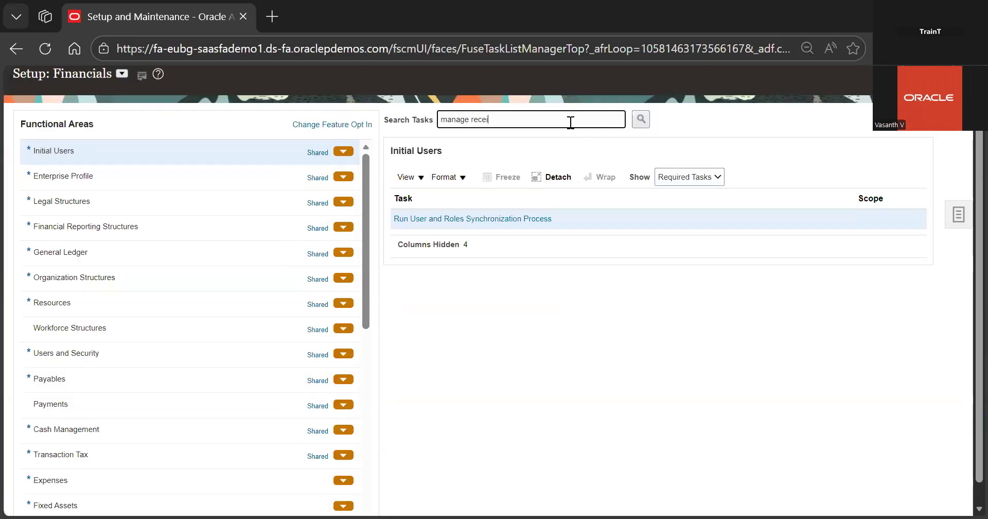
{"action": "key", "text": "Return"}
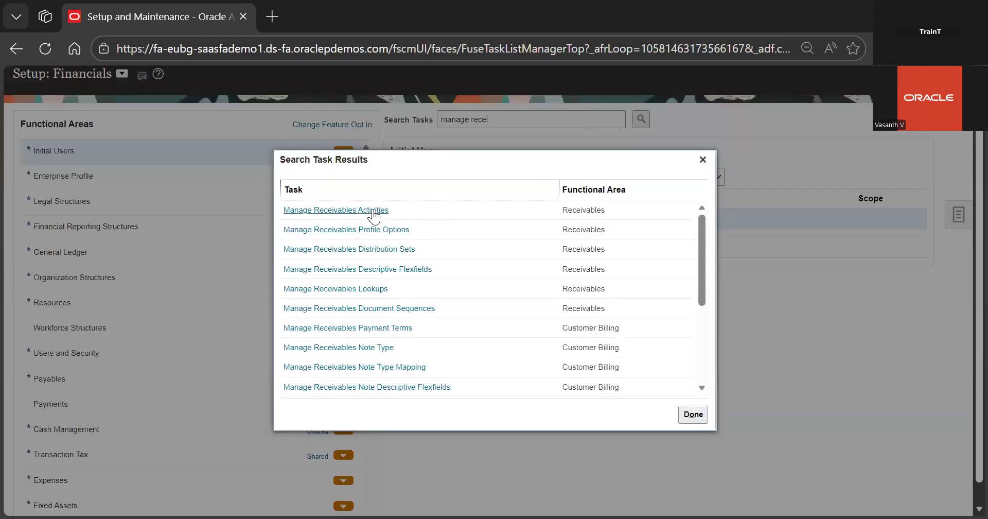
{"action": "left_click", "coordinate": [373, 210]}
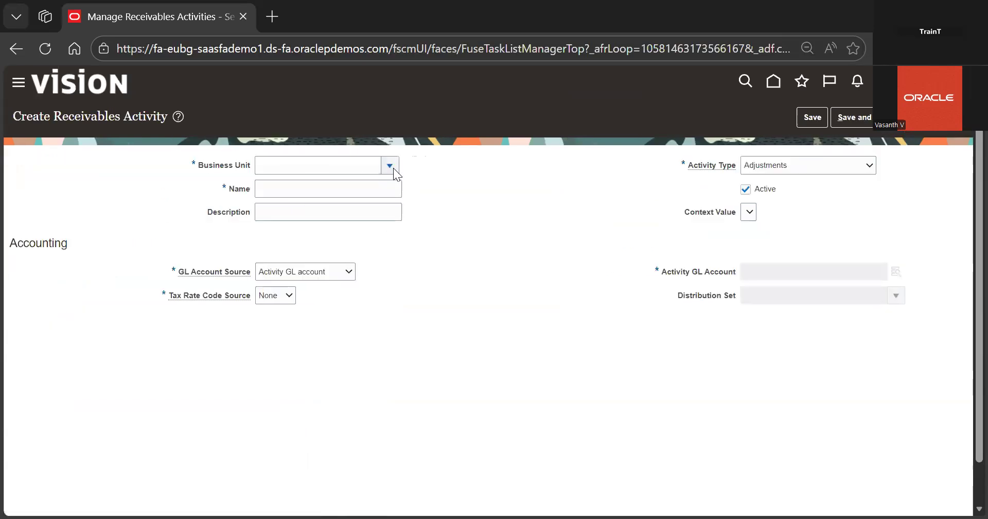
Set the activity's business unit to 08 Business Unit and its name to For Customer Refund
{"action": "left_click", "coordinate": [390, 166]}
{"action": "left_click", "coordinate": [300, 263]}
{"action": "left_click", "coordinate": [324, 191]}
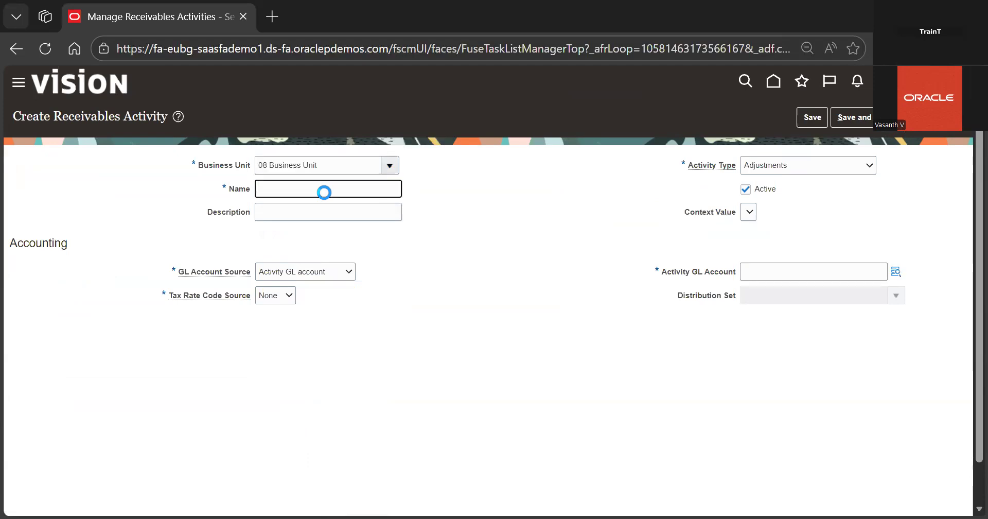
{"action": "type", "text": "For Customer Refund"}
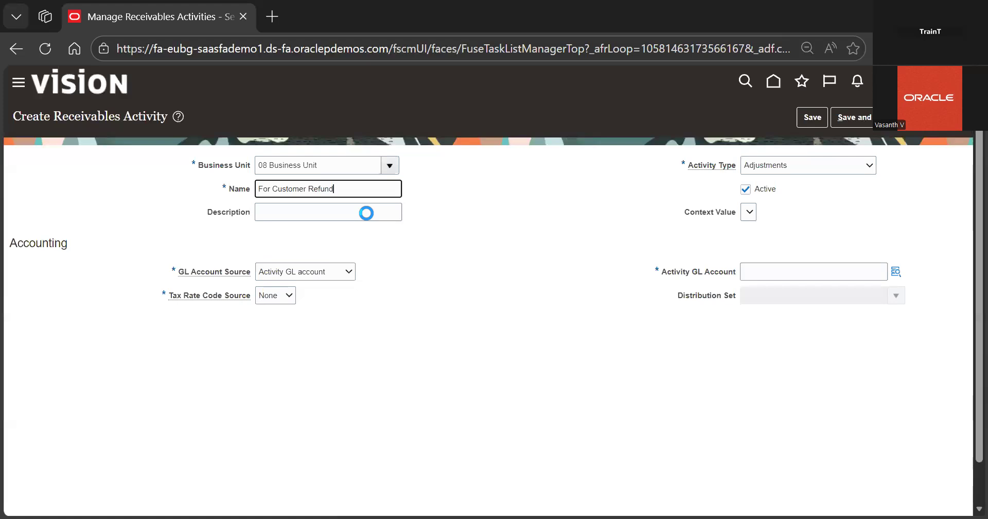
{"action": "left_click", "coordinate": [442, 245]}
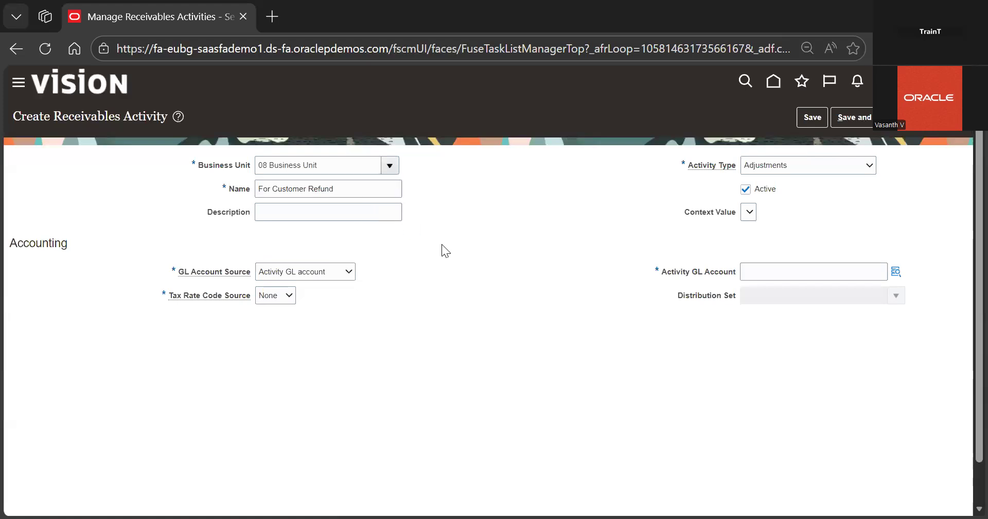
{"action": "left_click", "coordinate": [360, 190]}
{"action": "left_click", "coordinate": [449, 279]}
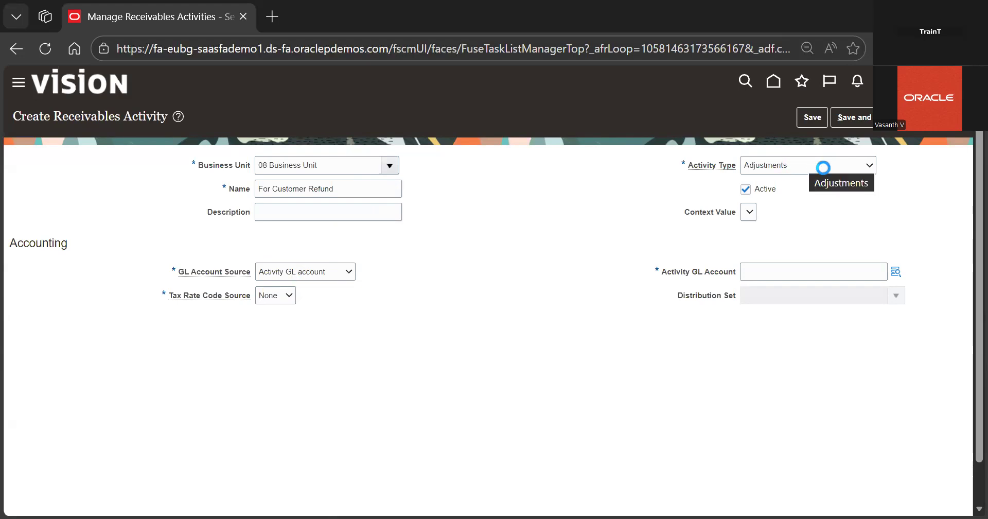
Set the activity type to Refund
{"action": "left_click", "coordinate": [823, 167]}
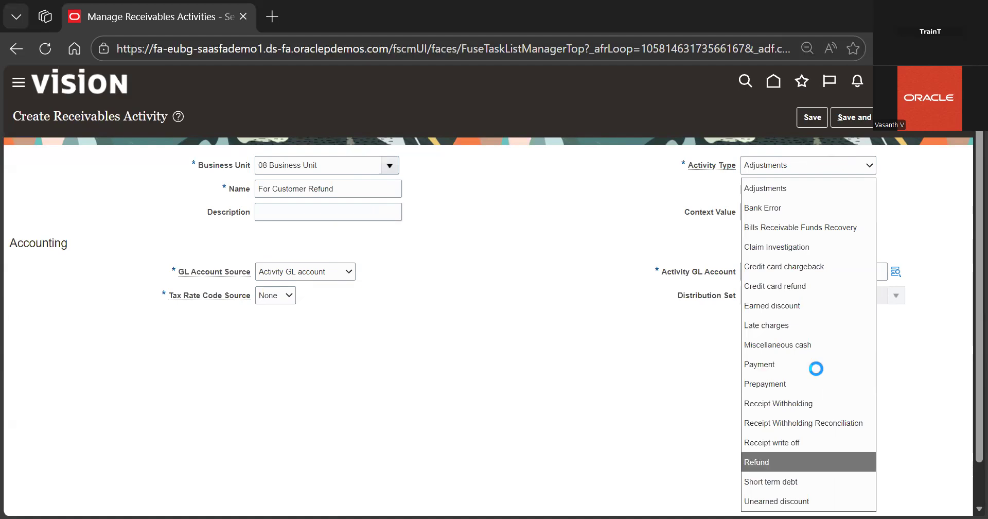
{"action": "left_click", "coordinate": [810, 461]}
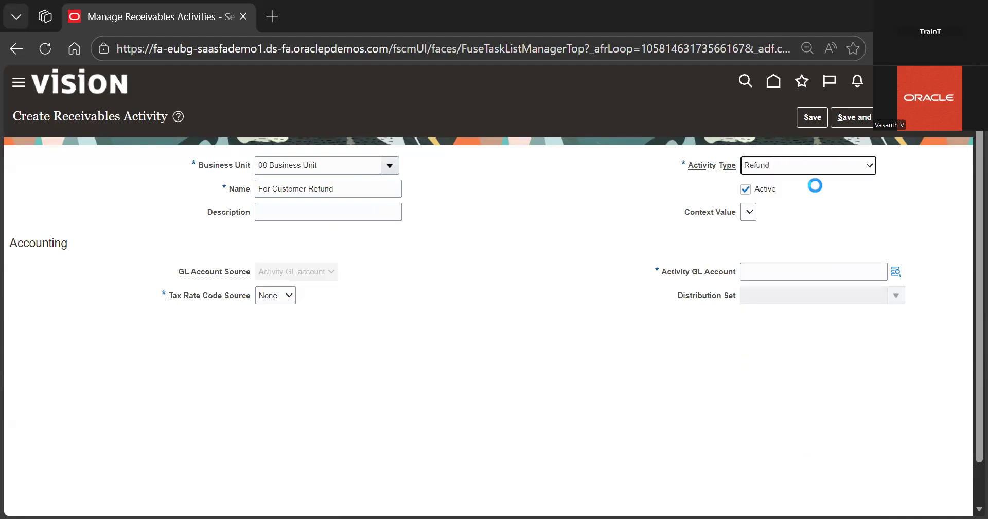
{"action": "left_click", "coordinate": [836, 165]}
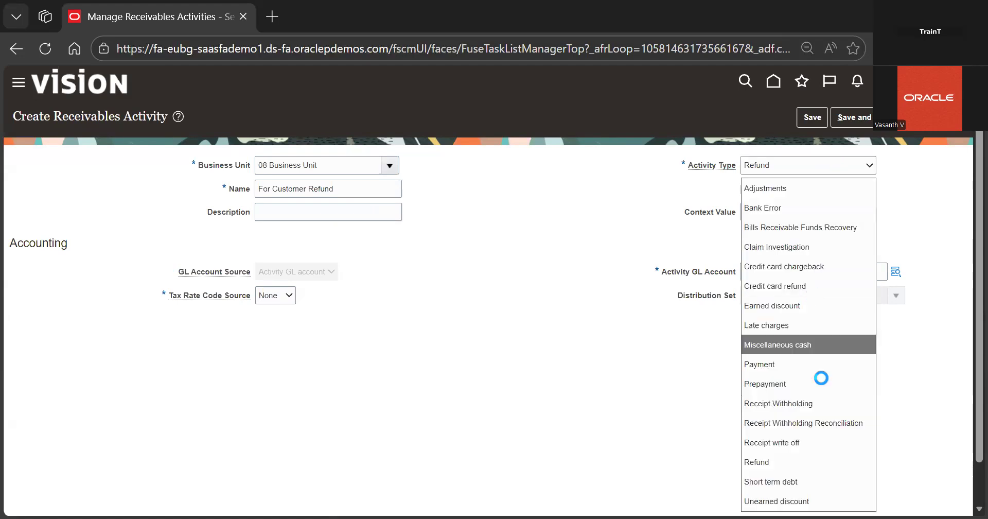
{"action": "left_click", "coordinate": [799, 457]}
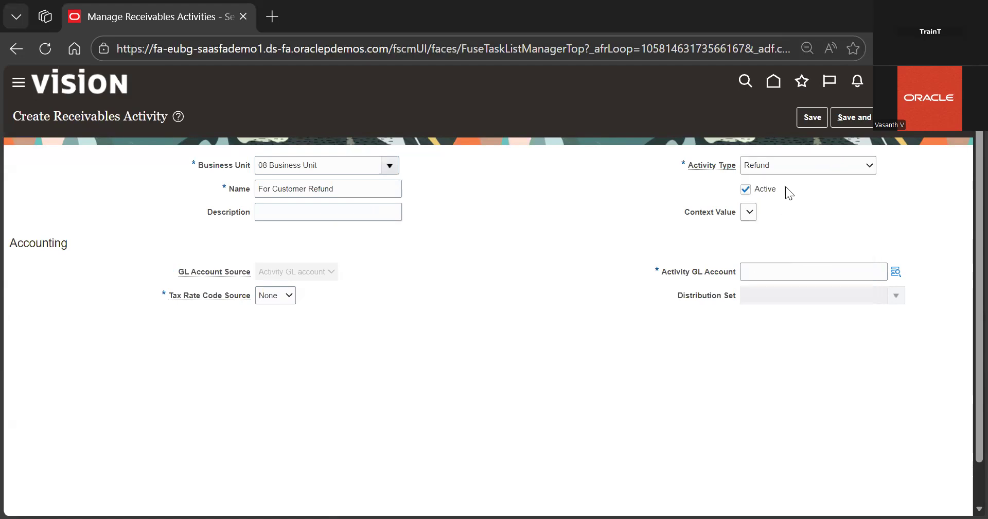
Set the activity GL account to company 02, account 001 Cash and cost center 0001 Finance
{"action": "left_click", "coordinate": [895, 273]}
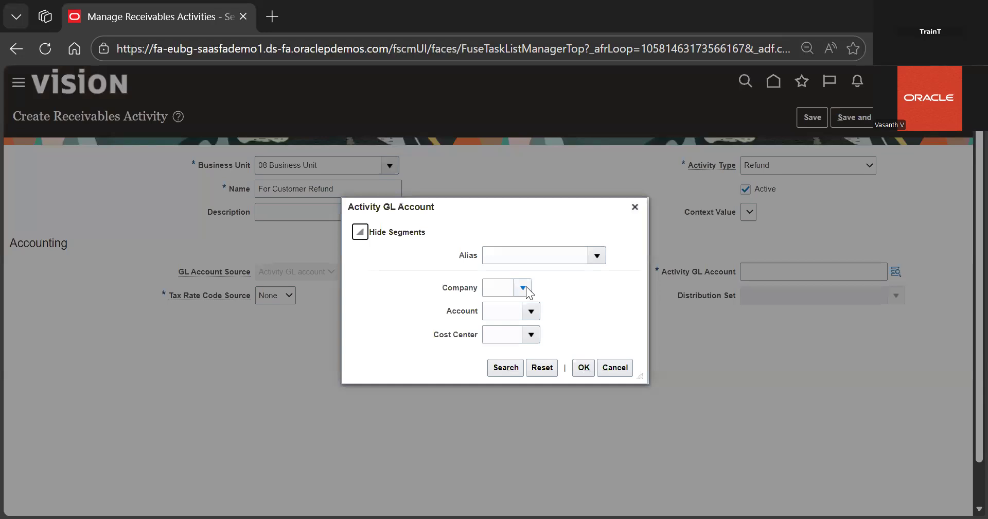
{"action": "left_click", "coordinate": [523, 288]}
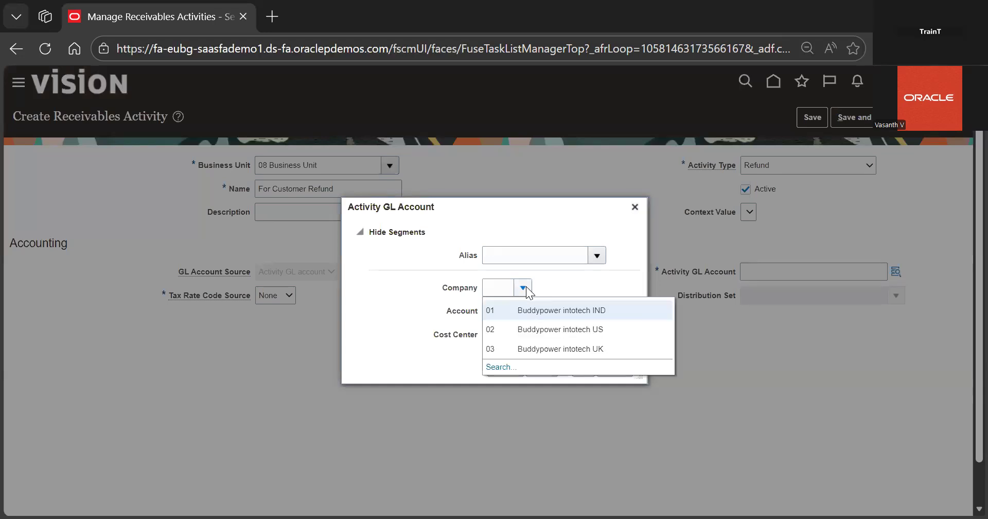
{"action": "left_click", "coordinate": [578, 329]}
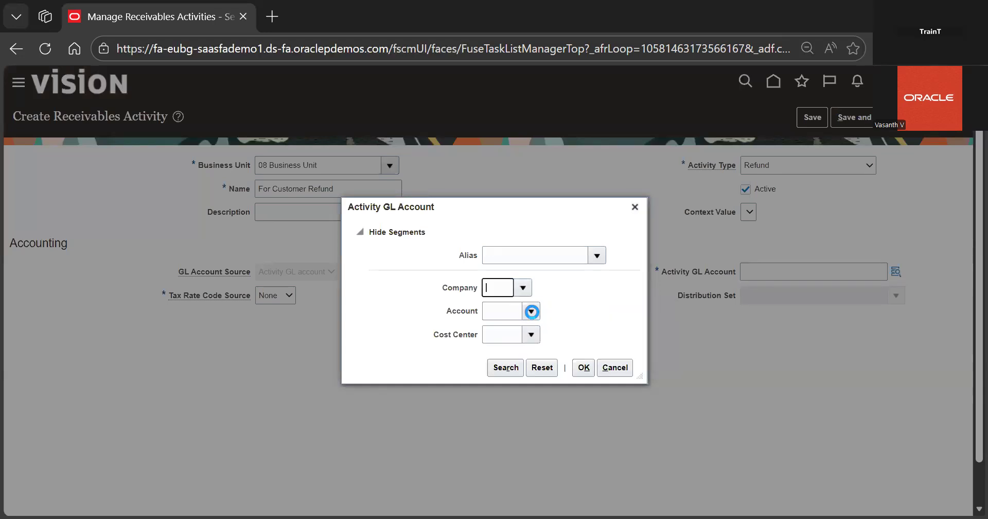
{"action": "left_click", "coordinate": [531, 310]}
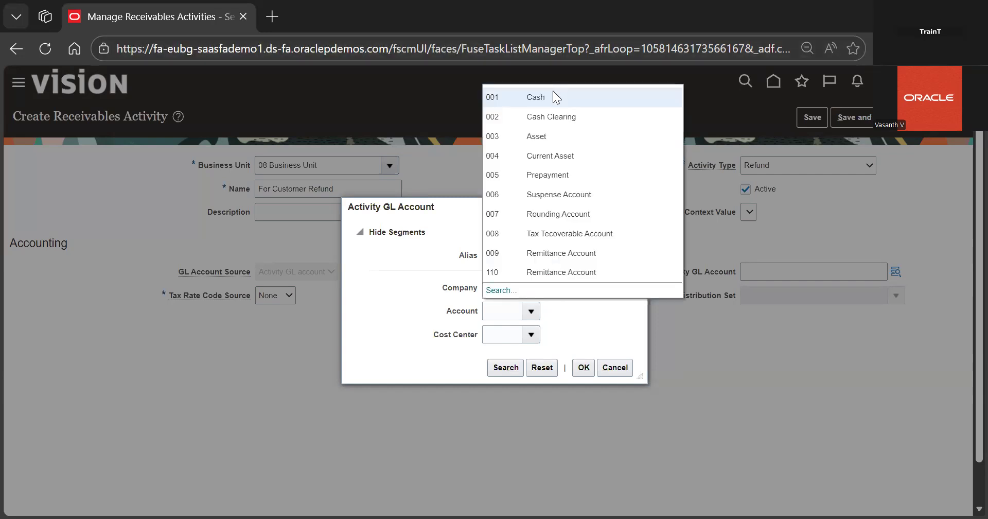
{"action": "left_click", "coordinate": [552, 97]}
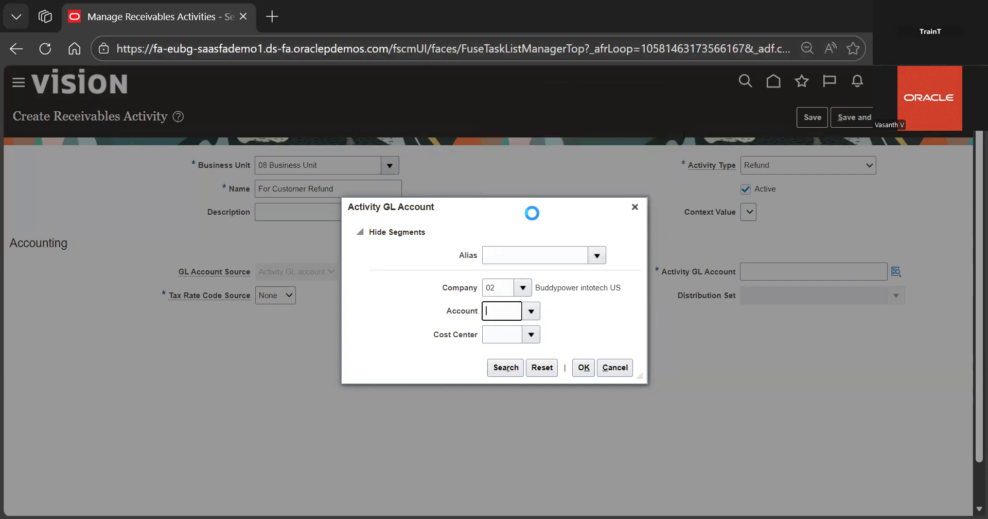
{"action": "left_click", "coordinate": [532, 334]}
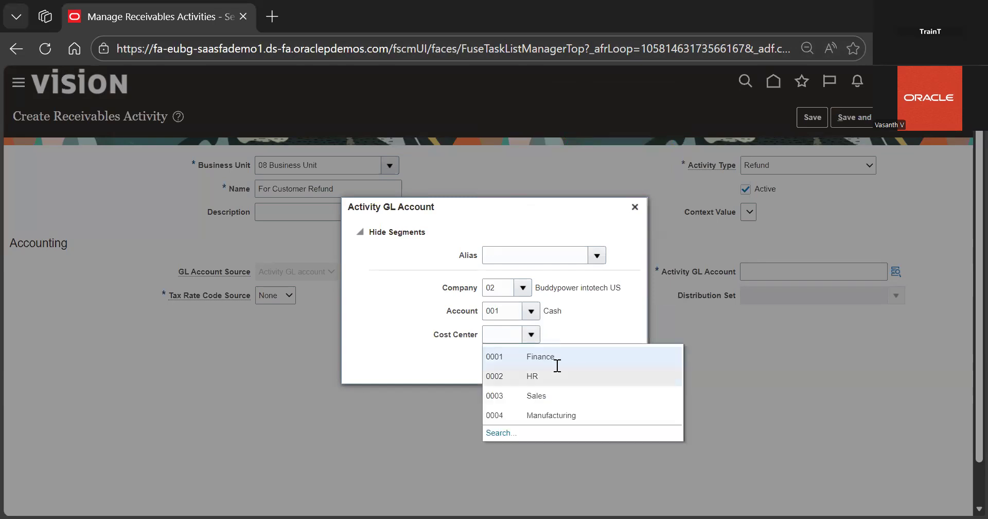
{"action": "left_click", "coordinate": [577, 361]}
{"action": "left_click", "coordinate": [583, 367]}
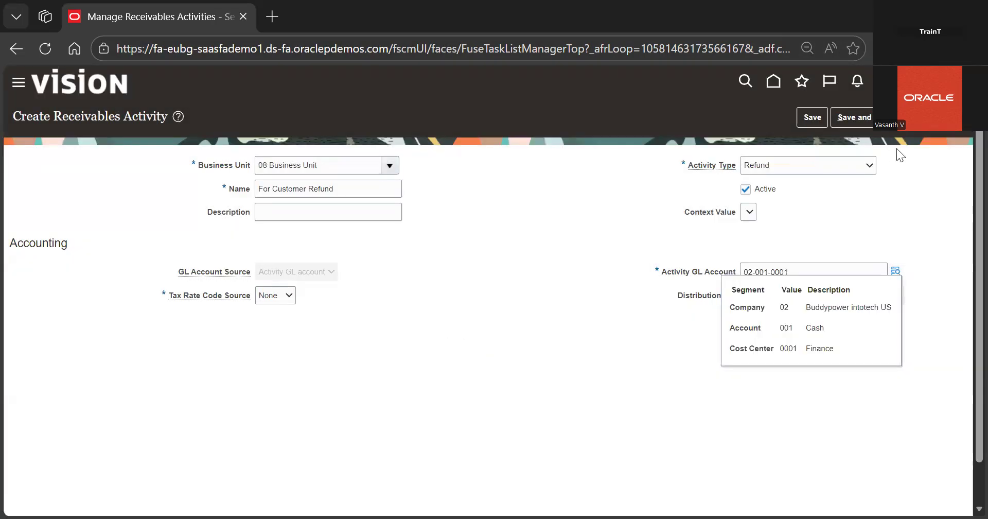
Save and close the new For Customer Refund receivables activity
{"action": "left_click", "coordinate": [909, 117]}
{"action": "left_click", "coordinate": [857, 117]}
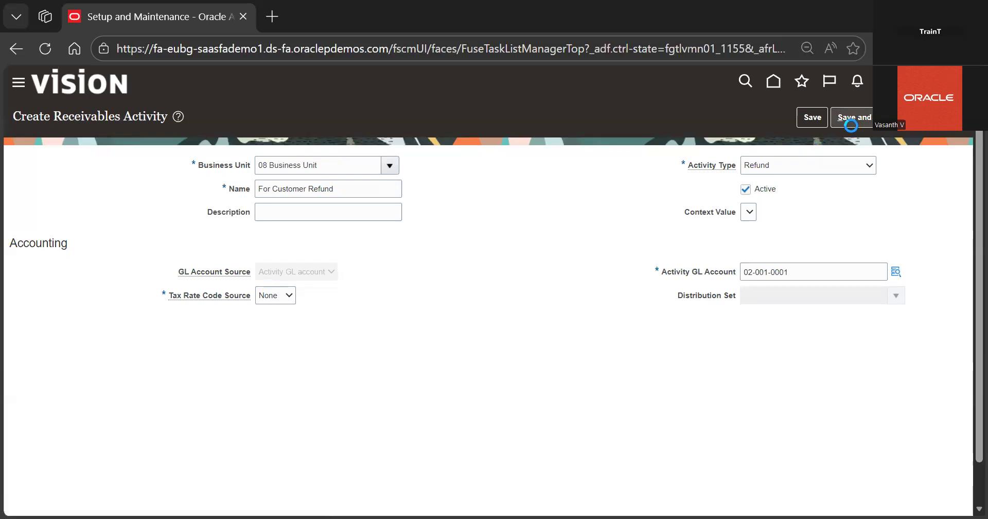
{"action": "left_click", "coordinate": [813, 117]}
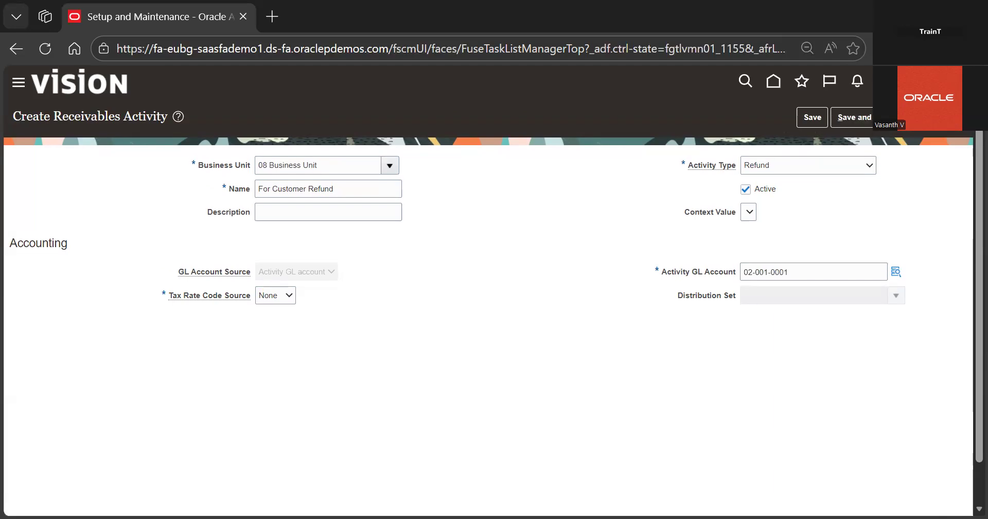
{"action": "left_click", "coordinate": [885, 118]}
{"action": "left_click", "coordinate": [883, 134]}
{"action": "left_click", "coordinate": [943, 118]}
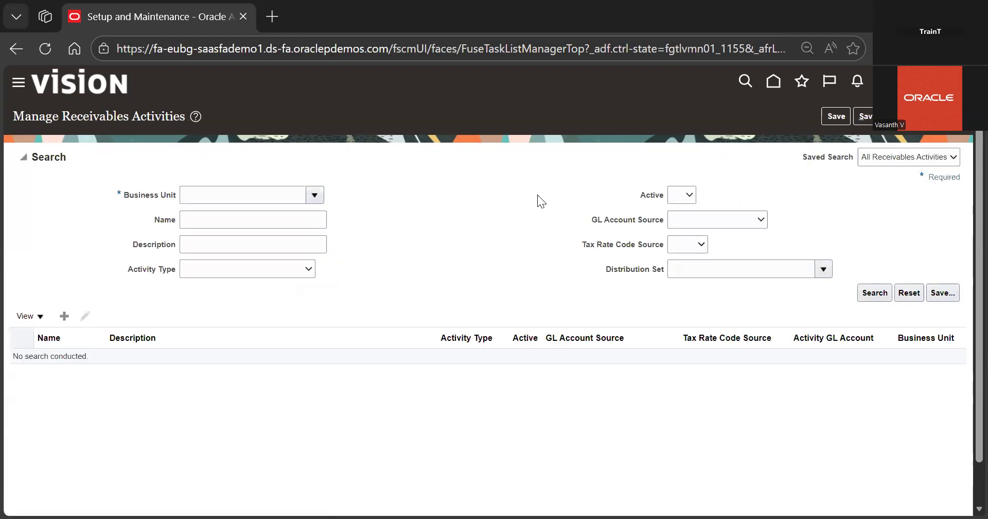
Search the receivables activities list and review the Refund Activity entry
{"action": "left_click", "coordinate": [310, 196]}
{"action": "left_click", "coordinate": [247, 296]}
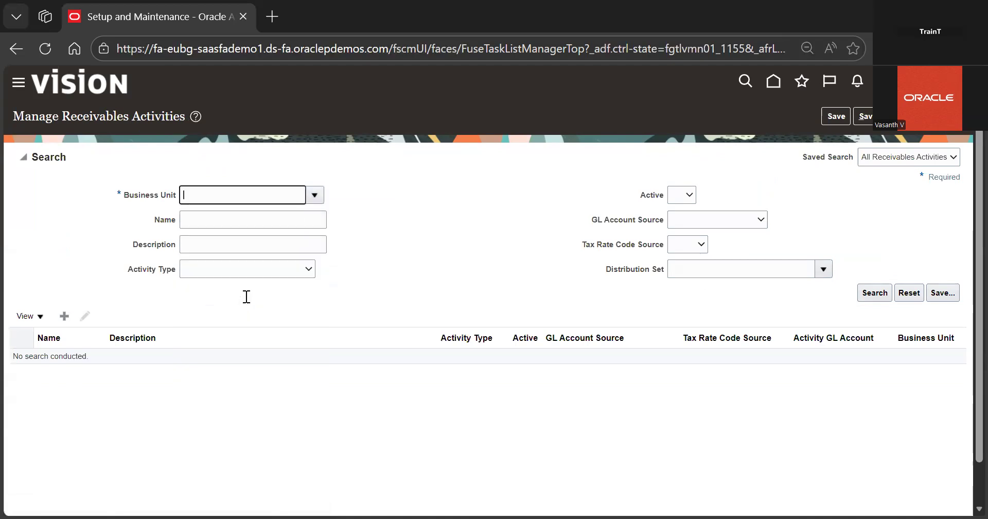
{"action": "left_click", "coordinate": [876, 293]}
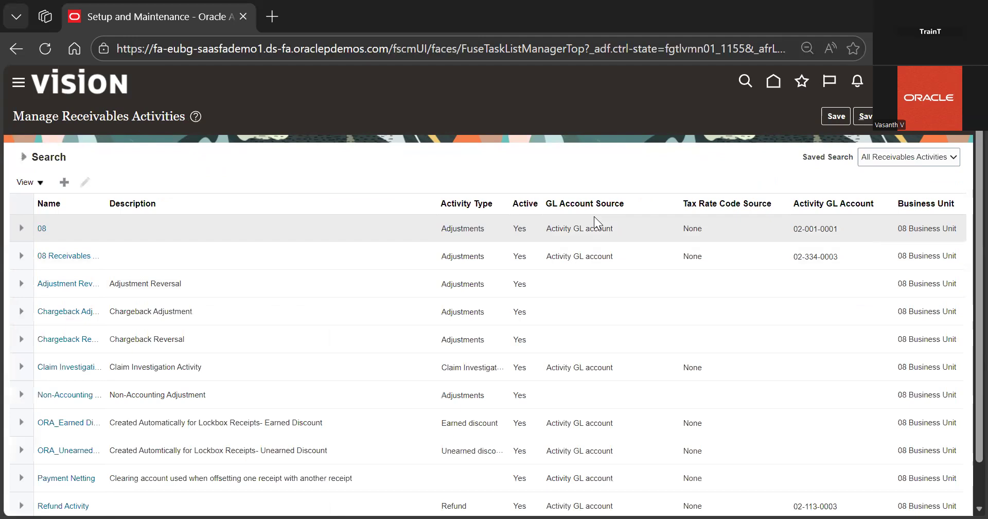
{"action": "scroll", "coordinate": [629, 153], "scroll_direction": "down", "scroll_amount": 2}
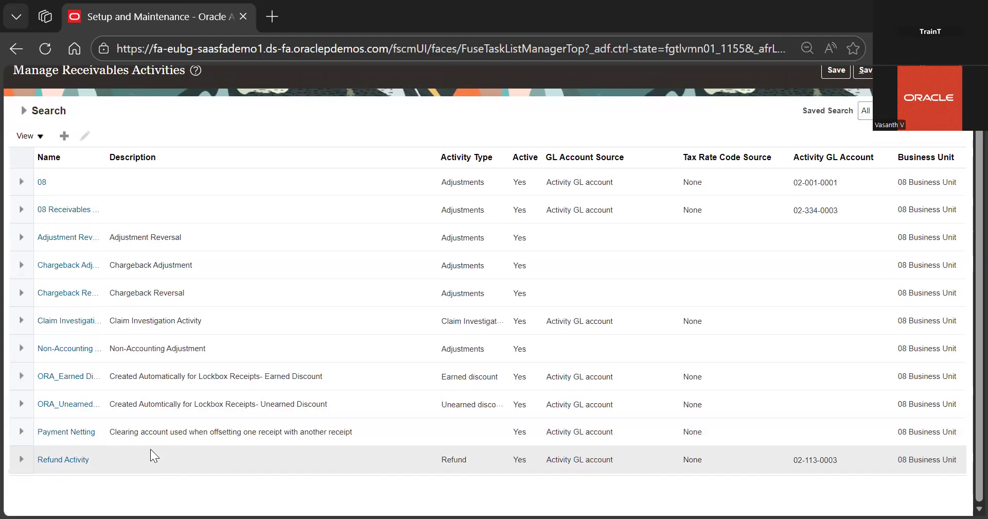
{"action": "left_click", "coordinate": [150, 450]}
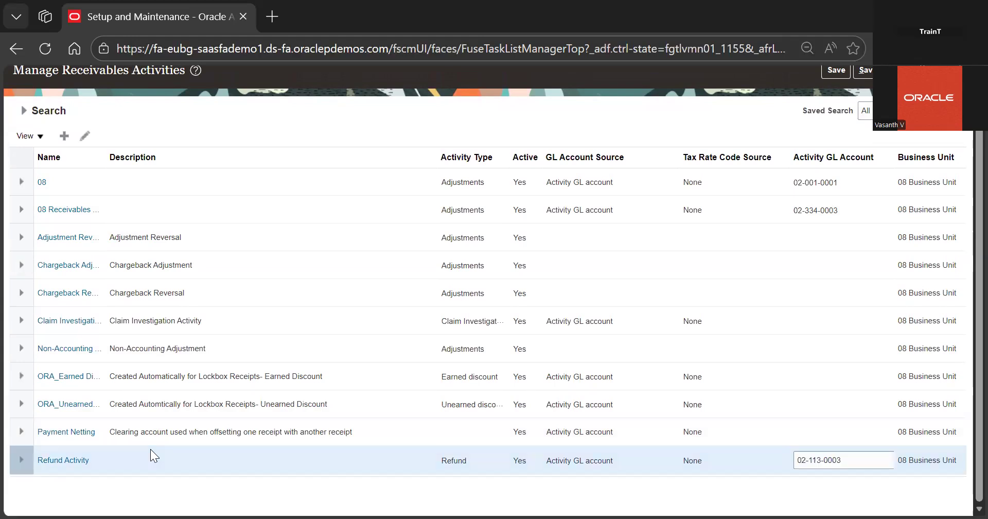
{"action": "left_click", "coordinate": [81, 138]}
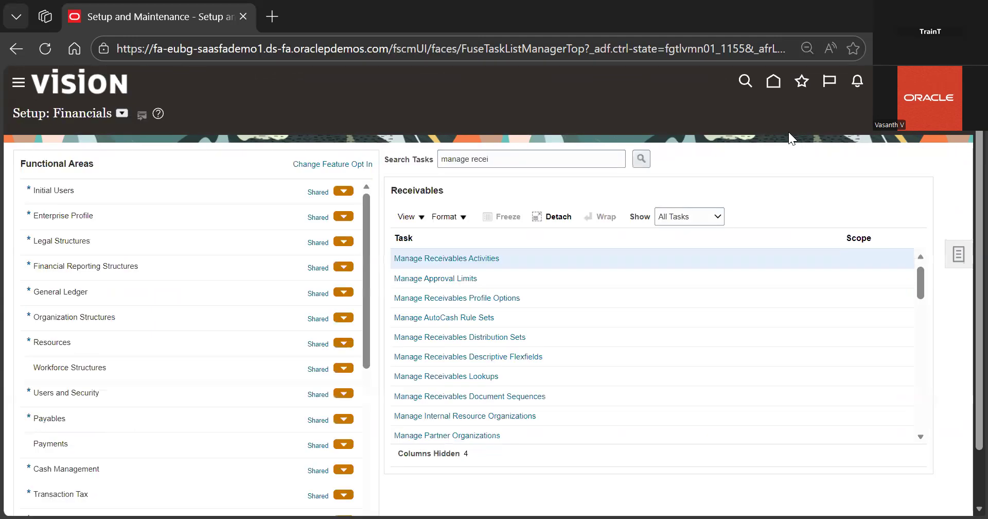
Open Manage Approval Limits, add a new limit row and try to pick your own user name
{"action": "left_click", "coordinate": [456, 273]}
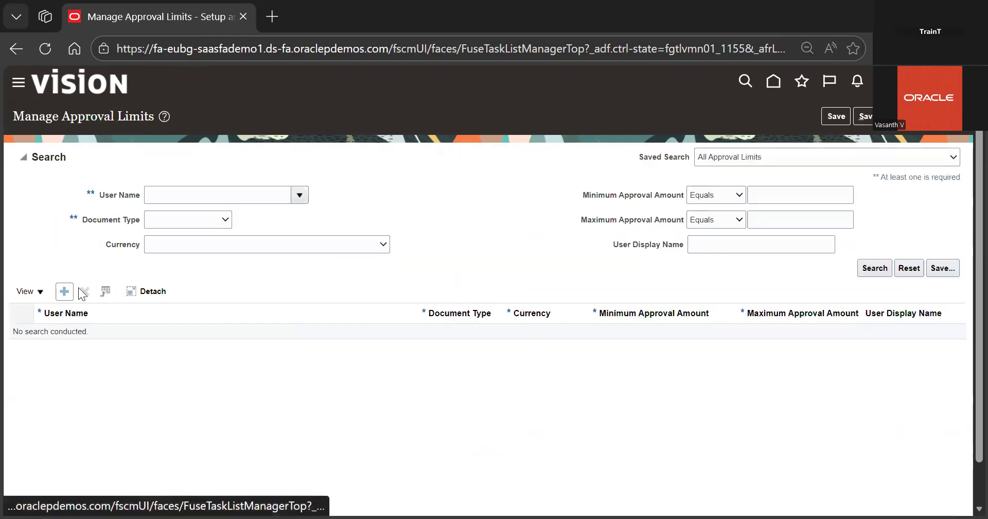
{"action": "left_click", "coordinate": [298, 195]}
{"action": "left_click", "coordinate": [63, 293]}
{"action": "left_click", "coordinate": [186, 337]}
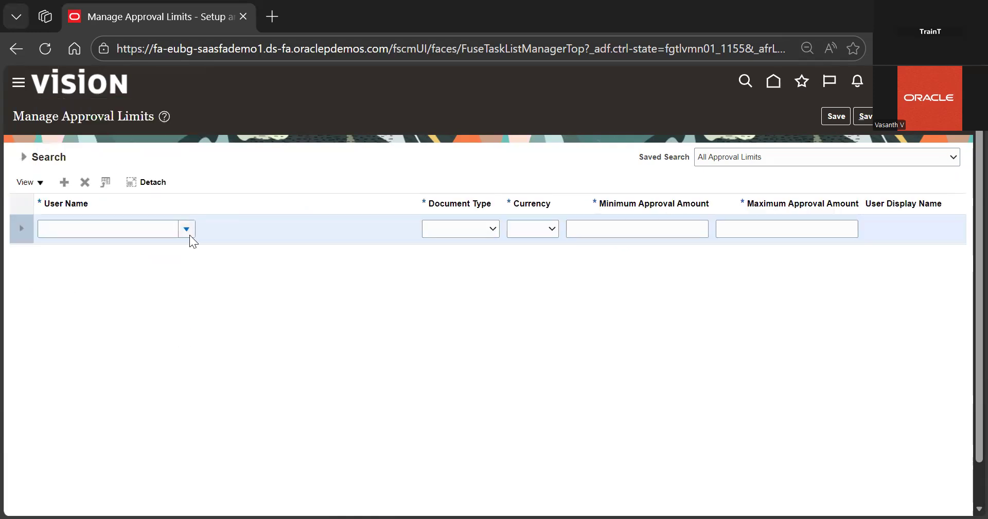
{"action": "left_click", "coordinate": [189, 232]}
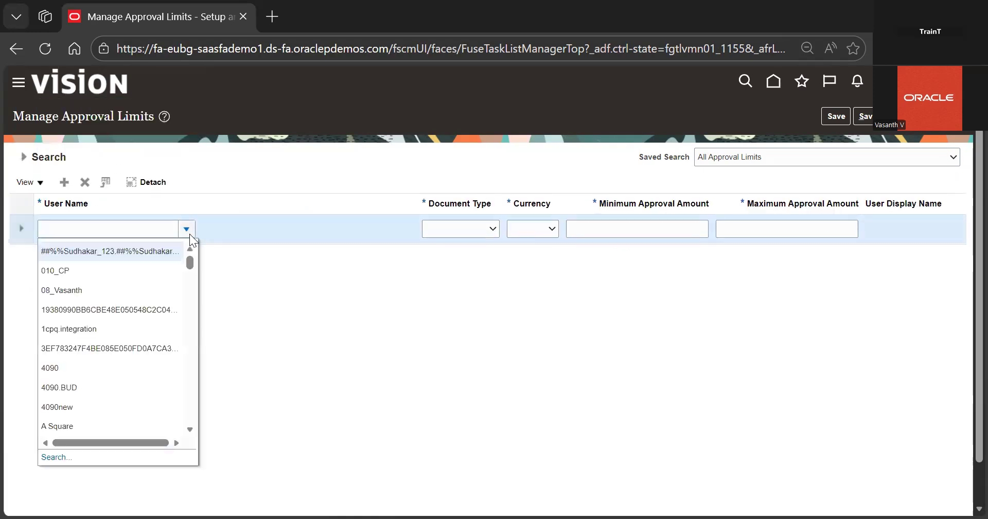
{"action": "left_click", "coordinate": [127, 285]}
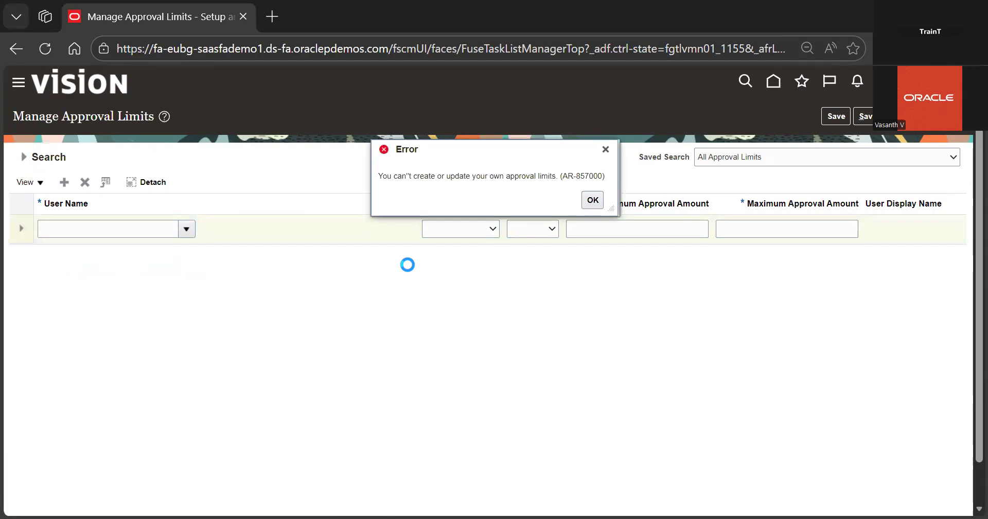
{"action": "left_click", "coordinate": [187, 228]}
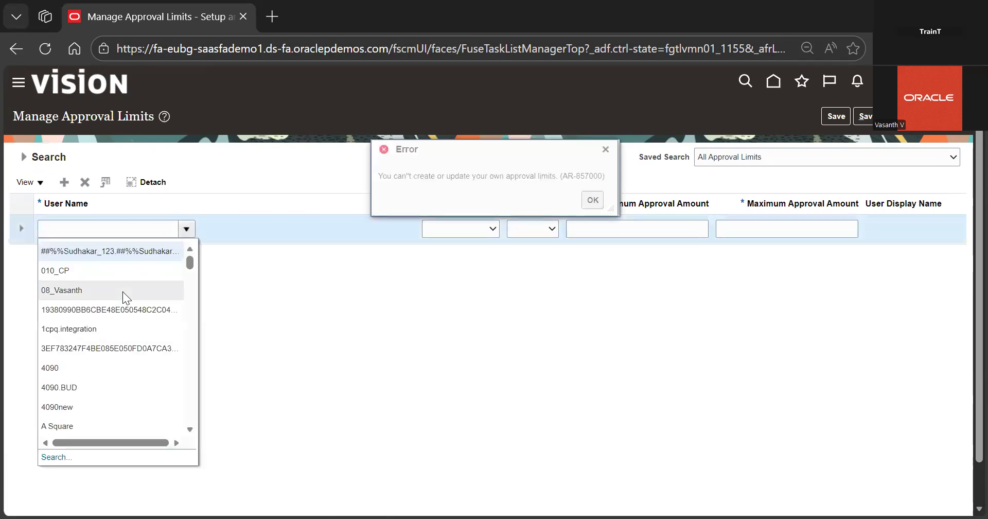
{"action": "left_click", "coordinate": [122, 291]}
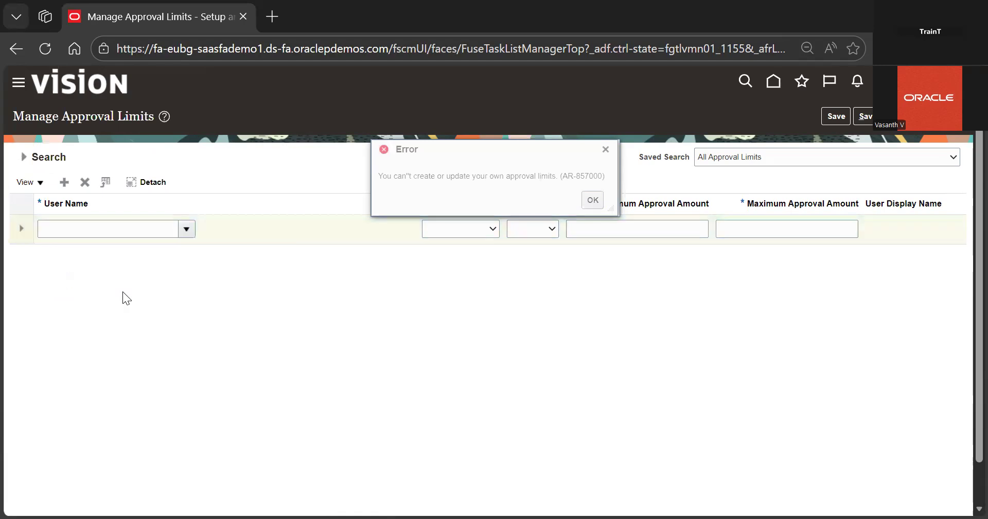
{"action": "left_click", "coordinate": [597, 201]}
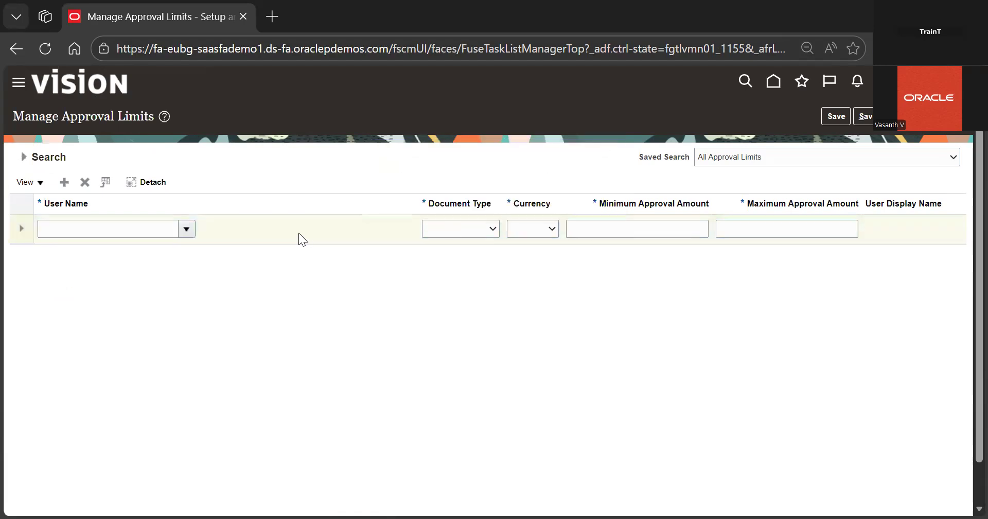
Try again to choose a user name for the new approval limit row
{"action": "left_click", "coordinate": [186, 229]}
{"action": "left_click", "coordinate": [506, 333]}
{"action": "left_click", "coordinate": [191, 225]}
{"action": "key", "text": "Down"}
{"action": "key", "text": "Down"}
{"action": "key", "text": "Return"}
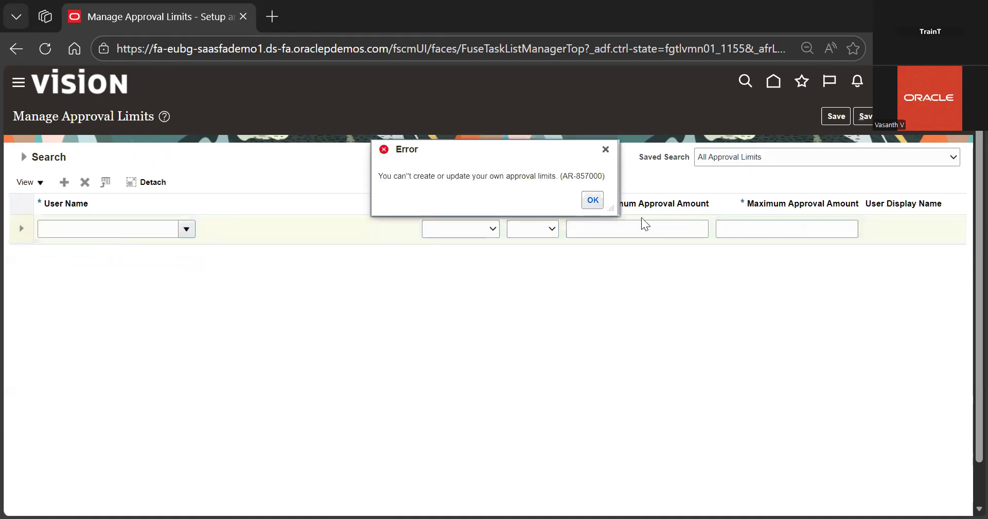
{"action": "left_click", "coordinate": [593, 200]}
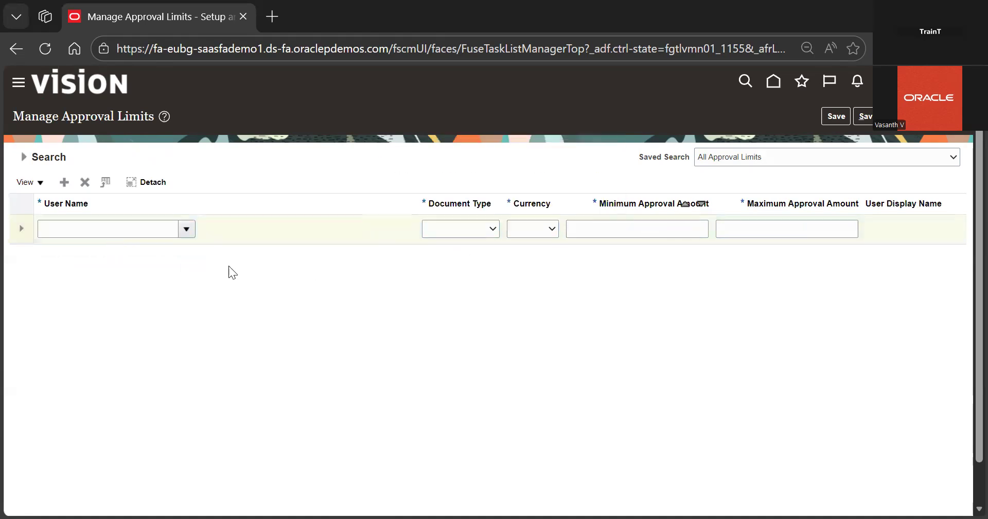
{"action": "left_click", "coordinate": [185, 235]}
{"action": "left_click", "coordinate": [320, 306]}
Set the approval limit row's document type to Credit Memo Refund and currency to USD - US
{"action": "left_click", "coordinate": [468, 234]}
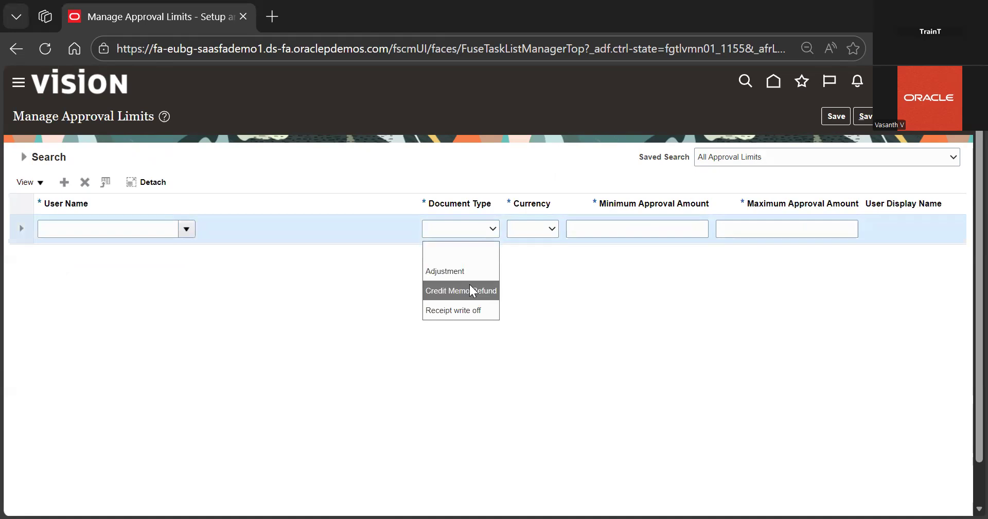
{"action": "left_click", "coordinate": [470, 288]}
{"action": "left_click", "coordinate": [552, 229]}
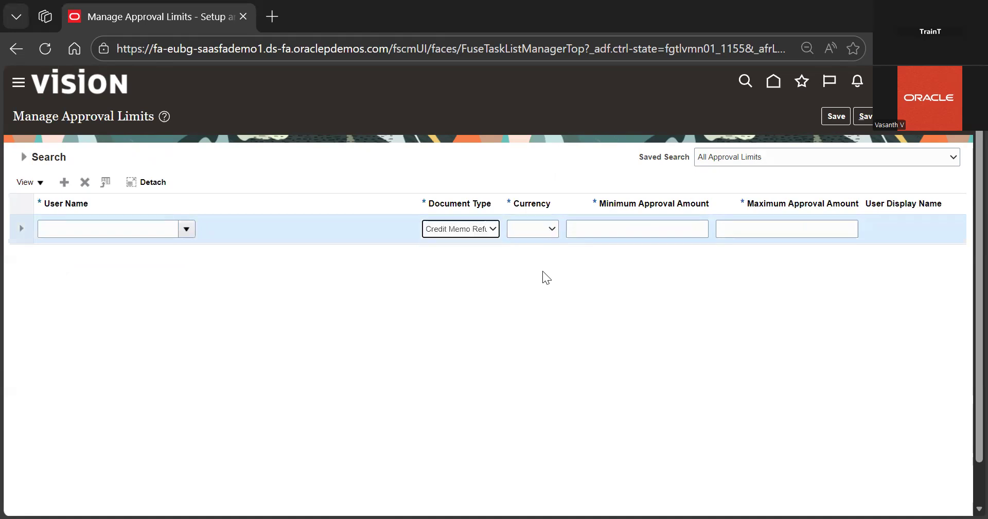
{"action": "left_click", "coordinate": [543, 272]}
{"action": "key", "text": "Tab"}
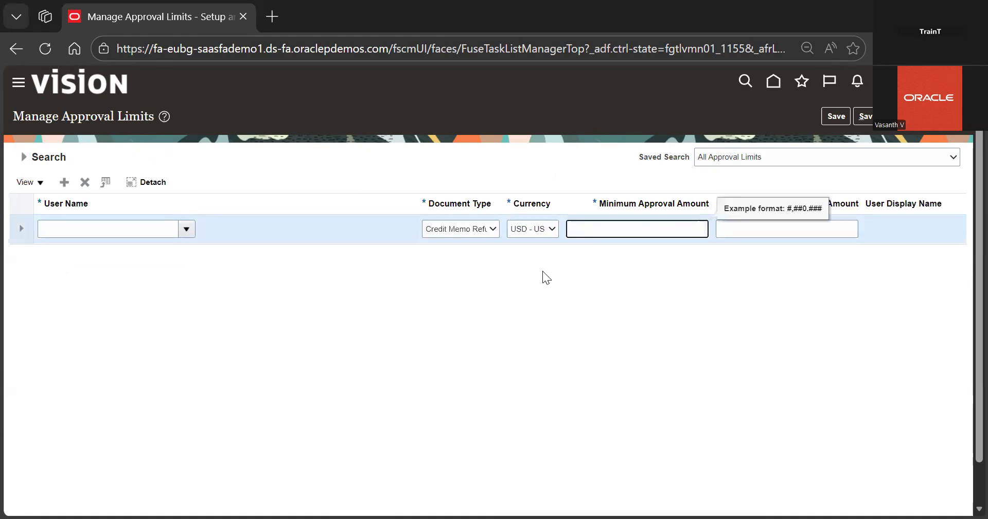
{"action": "left_click", "coordinate": [749, 228]}
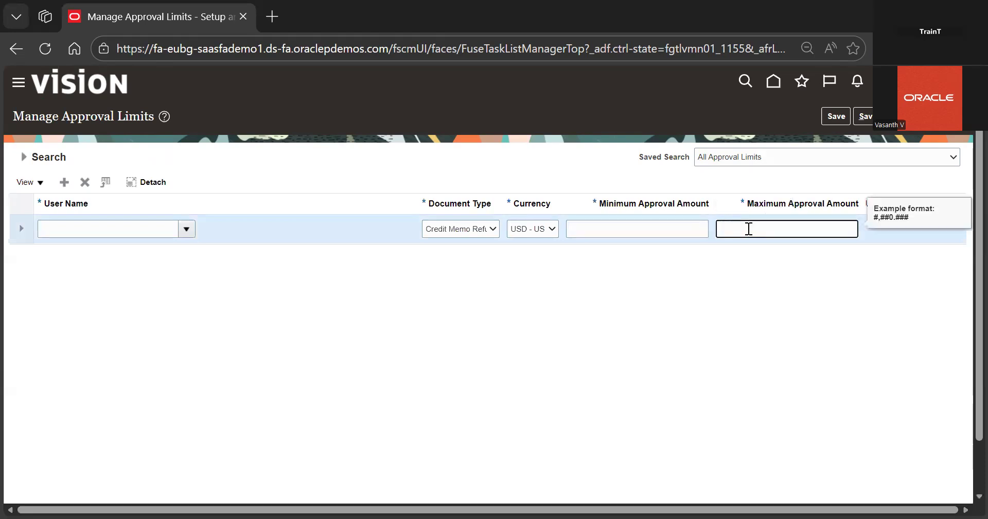
{"action": "left_click", "coordinate": [673, 234]}
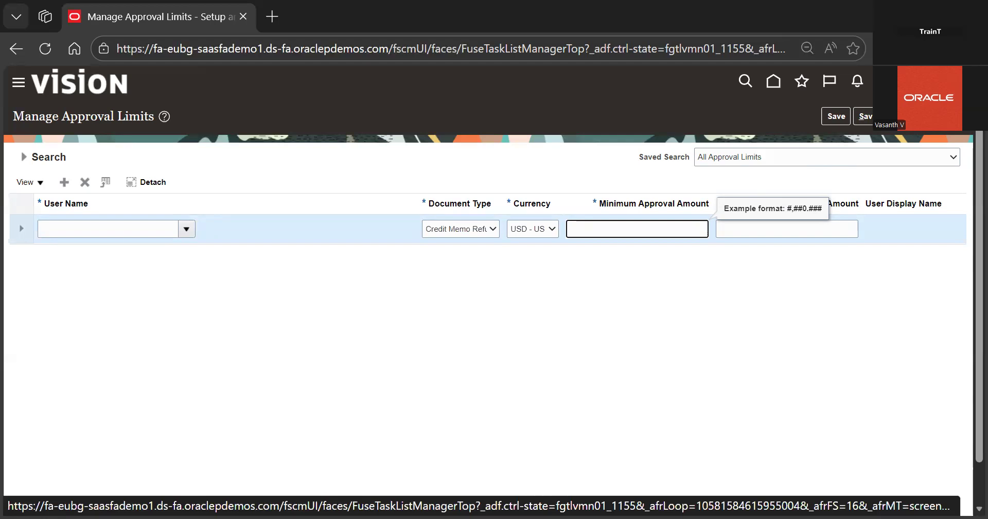
{"action": "left_click", "coordinate": [187, 229]}
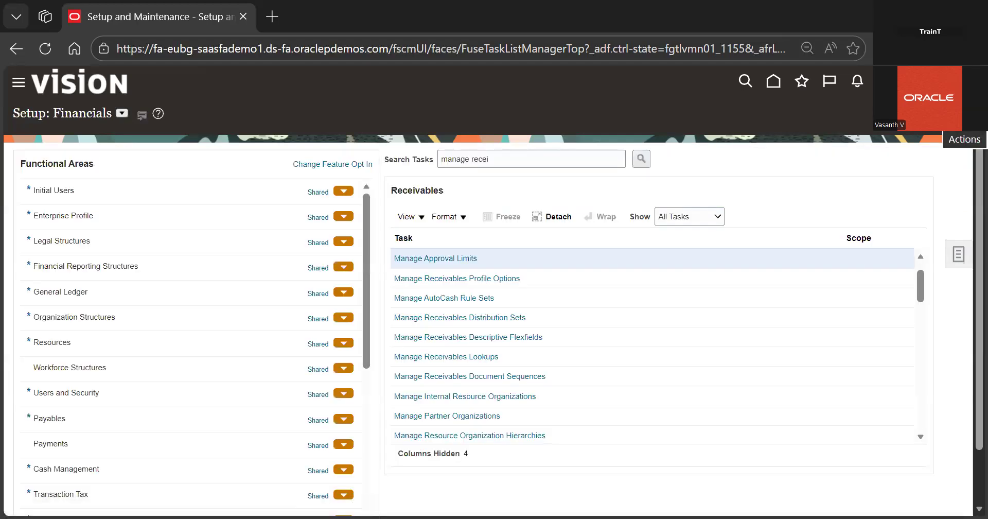
Clear the task search field
{"action": "left_click", "coordinate": [517, 164]}
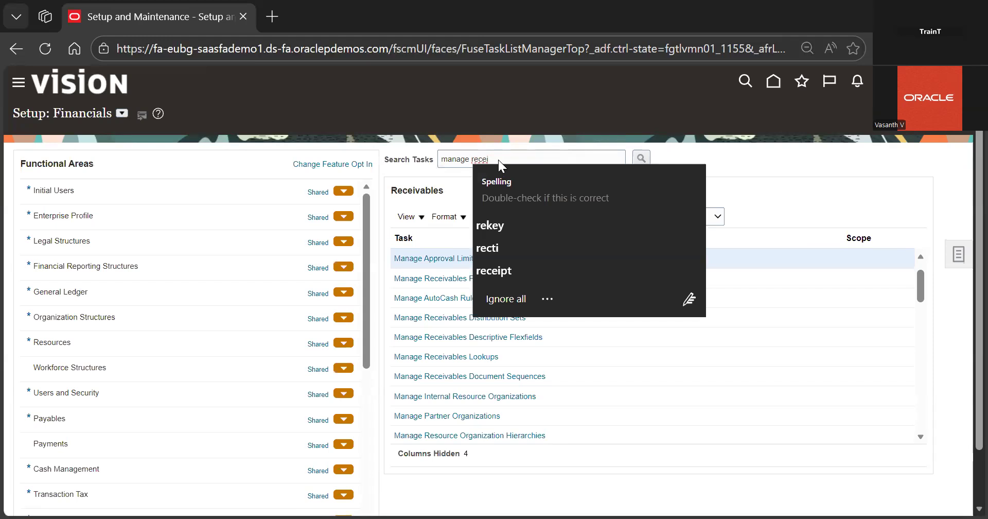
{"action": "key", "text": "BackSpace"}
{"action": "key", "text": "BackSpace"}
{"action": "key", "text": "BackSpace"}
{"action": "key", "text": "BackSpace"}
{"action": "key", "text": "BackSpace"}
{"action": "key", "text": "BackSpace"}
{"action": "key", "text": "BackSpace"}
{"action": "key", "text": "BackSpace"}
{"action": "key", "text": "BackSpace"}
{"action": "key", "text": "BackSpace"}
{"action": "key", "text": "BackSpace"}
{"action": "key", "text": "BackSpace"}
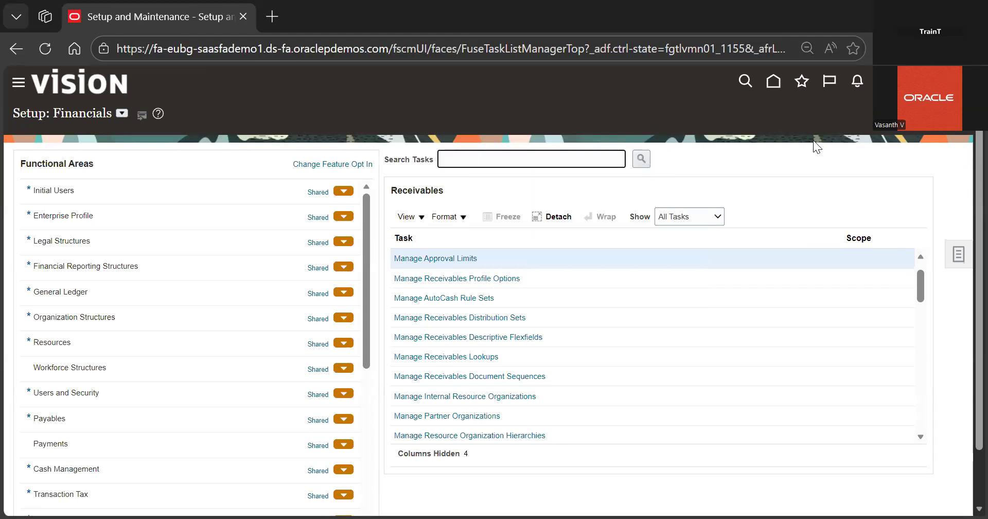
Go to the Billing work area from home and start creating a new transaction
{"action": "left_click", "coordinate": [781, 84]}
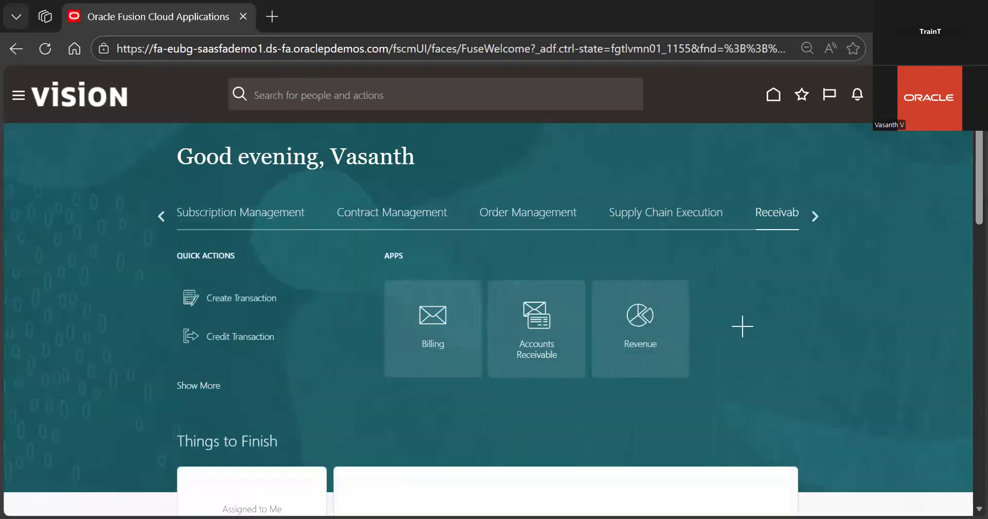
{"action": "left_click", "coordinate": [430, 330]}
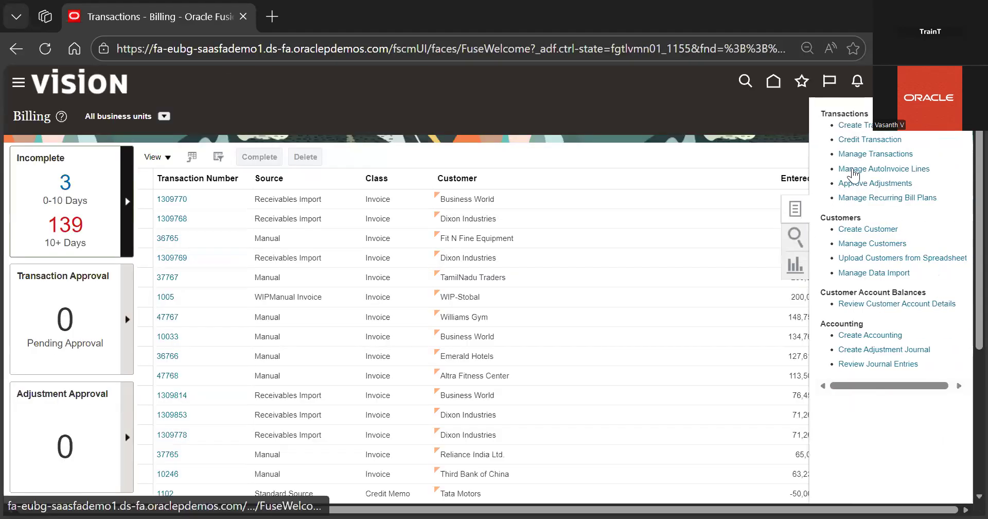
{"action": "left_click", "coordinate": [872, 129]}
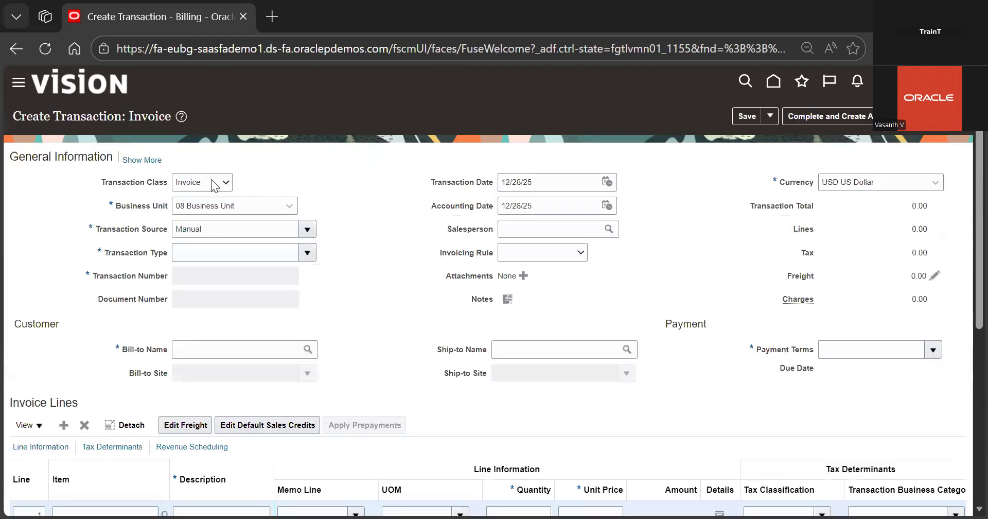
Set the new transaction's class to Credit memo and its transaction source to Credit Memo Source
{"action": "left_click", "coordinate": [204, 218]}
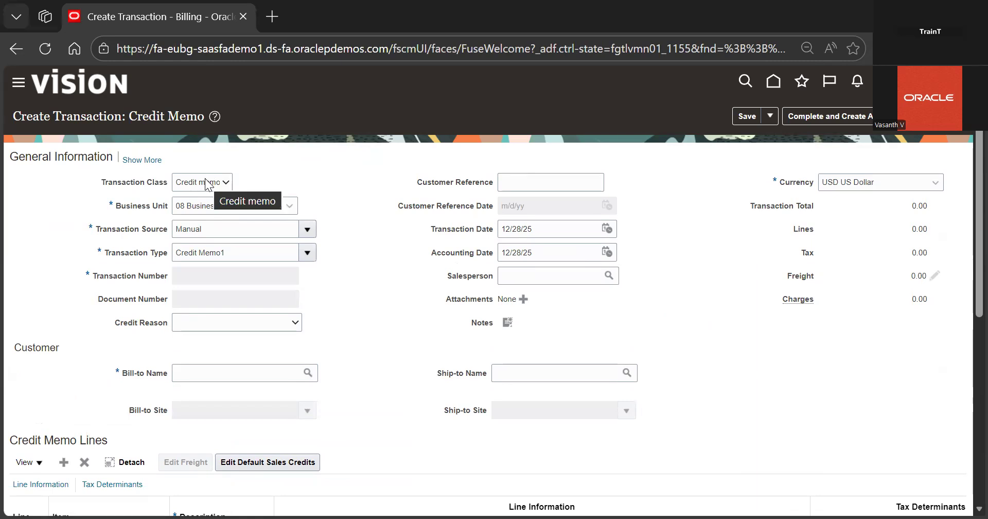
{"action": "left_click", "coordinate": [307, 229]}
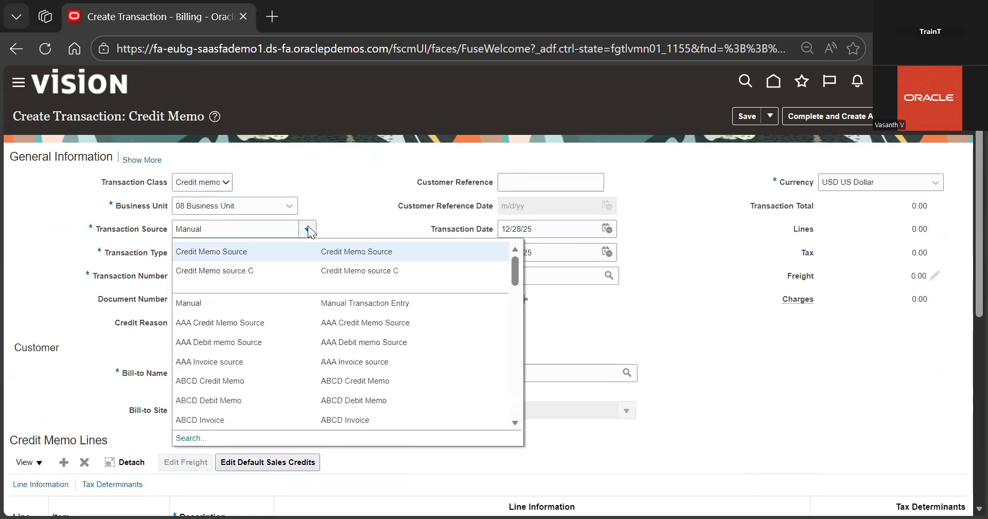
{"action": "left_click", "coordinate": [279, 249]}
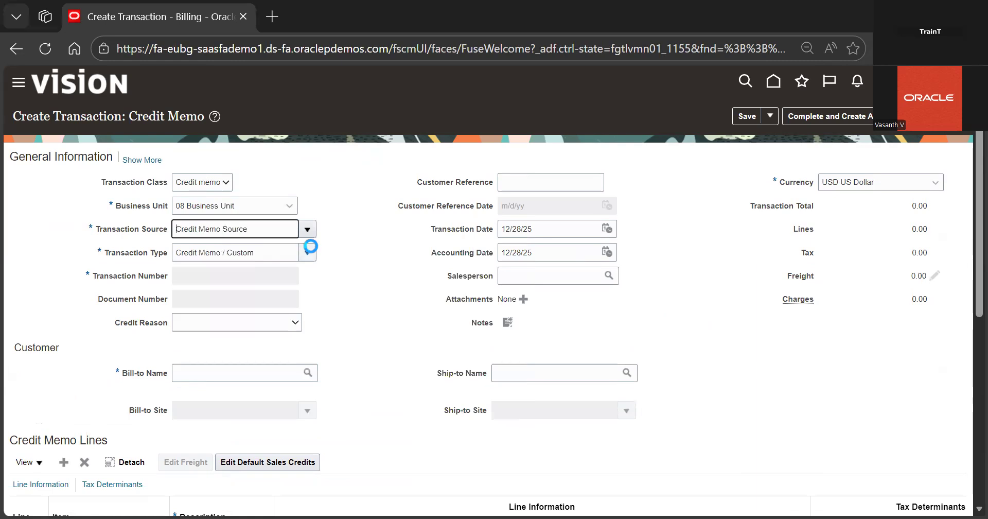
Set the bill-to customer to Tata Motors
{"action": "scroll", "coordinate": [309, 244], "scroll_direction": "down", "scroll_amount": 1}
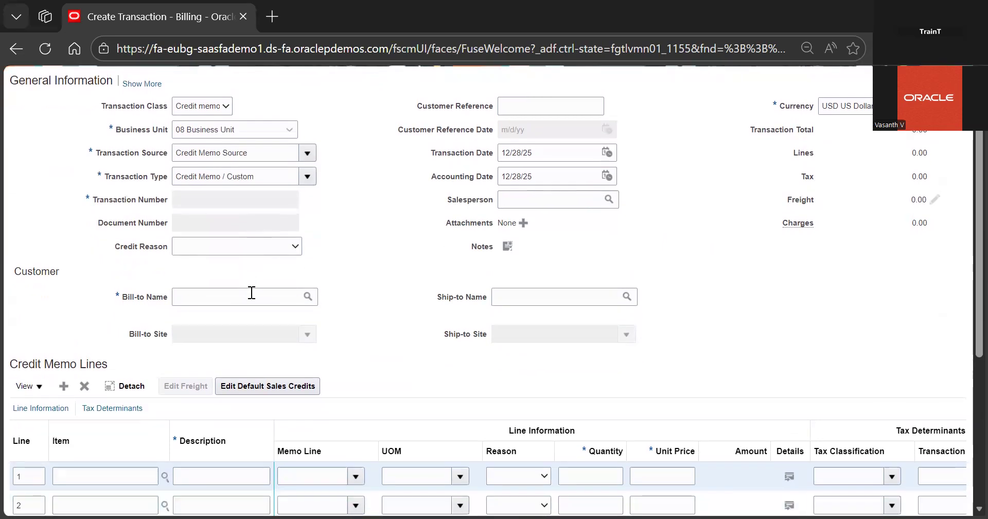
{"action": "left_click", "coordinate": [252, 294]}
{"action": "type", "text": "t"}
{"action": "key", "text": "Tab"}
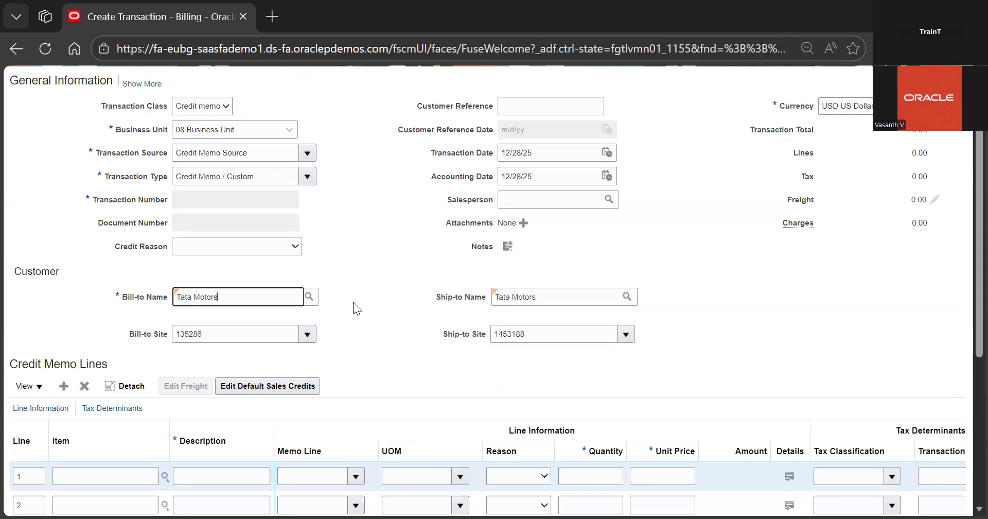
Fill in the first credit memo line with description Refund, quantity 10 and unit price 1500
{"action": "scroll", "coordinate": [611, 195], "scroll_direction": "down", "scroll_amount": 5}
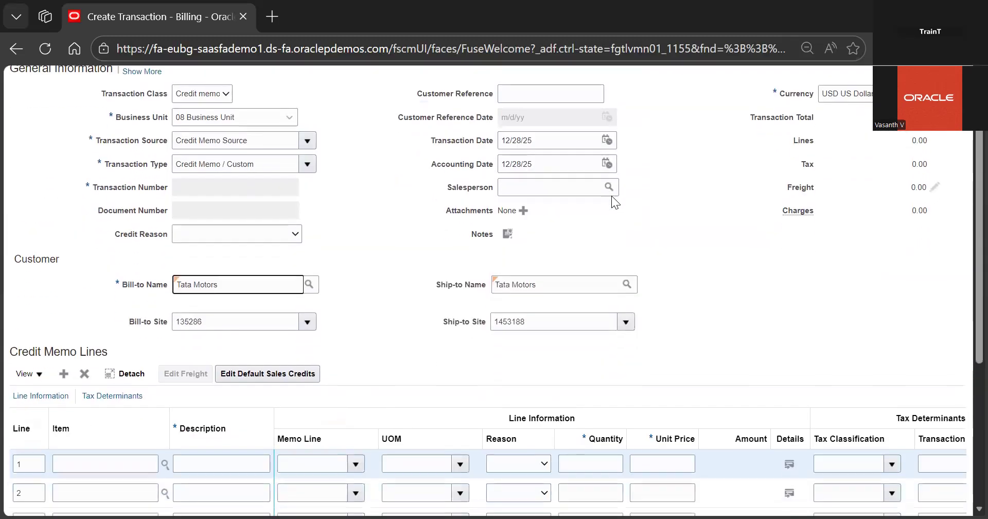
{"action": "left_click", "coordinate": [213, 306]}
{"action": "type", "text": "R"}
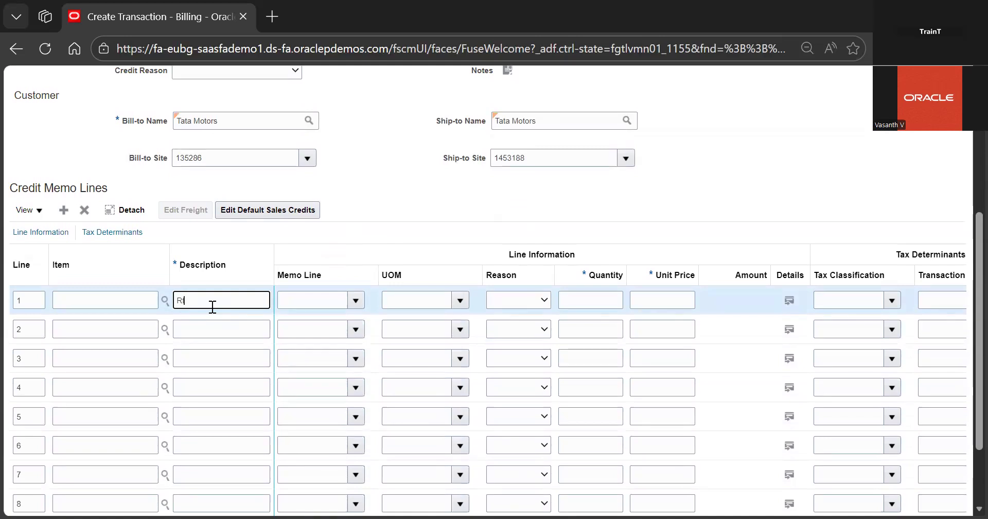
{"action": "type", "text": "efund"}
{"action": "left_click", "coordinate": [600, 300]}
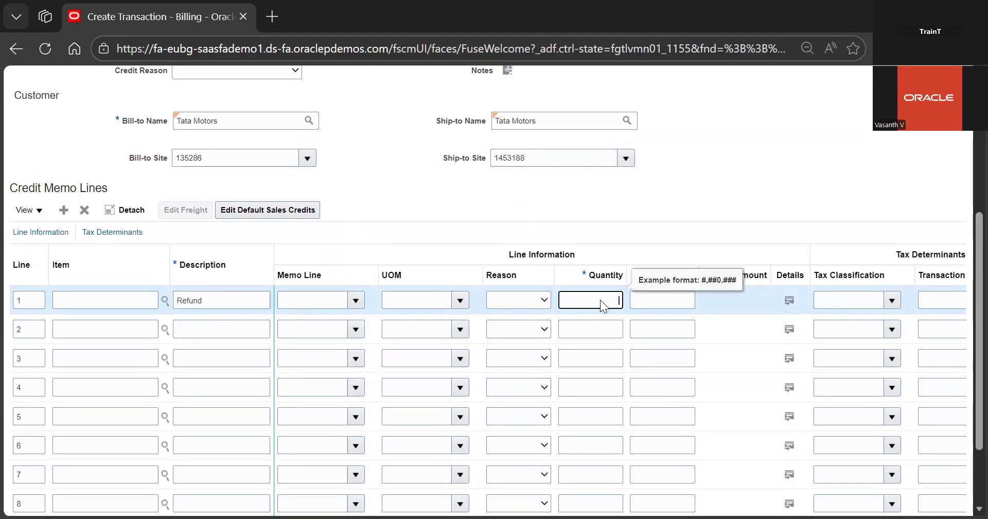
{"action": "left_click", "coordinate": [663, 299]}
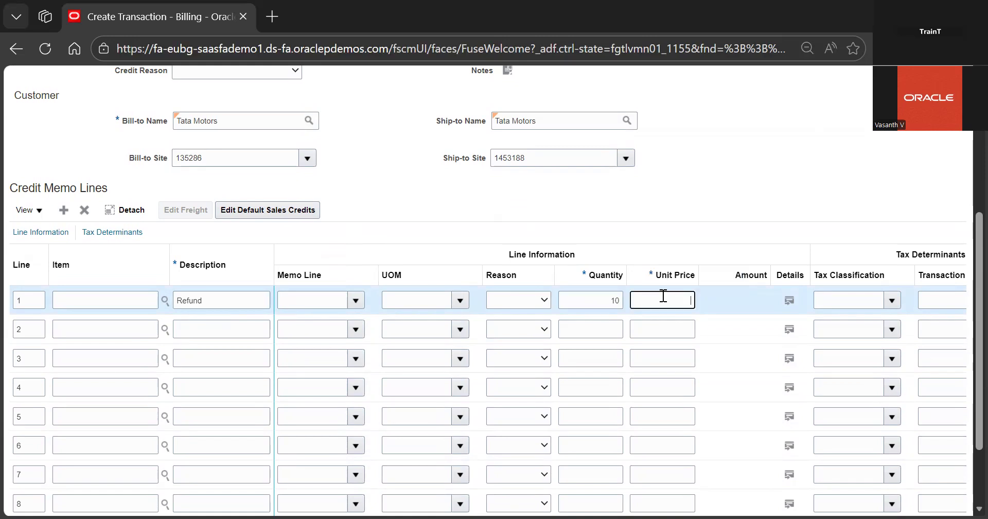
{"action": "type", "text": "1500"}
{"action": "left_click", "coordinate": [754, 160]}
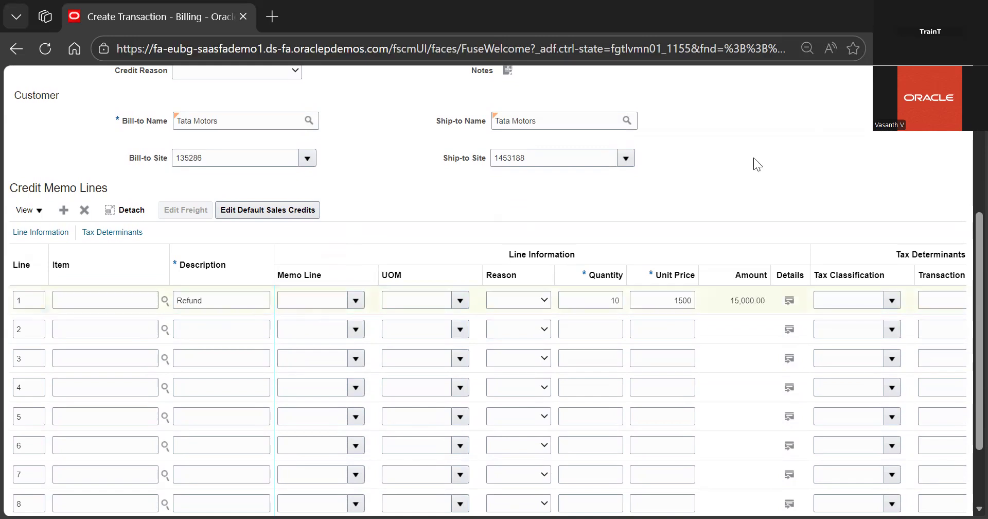
Review the credit memo header, expanding and collapsing its additional general information fields
{"action": "scroll", "coordinate": [754, 157], "scroll_direction": "up", "scroll_amount": 5}
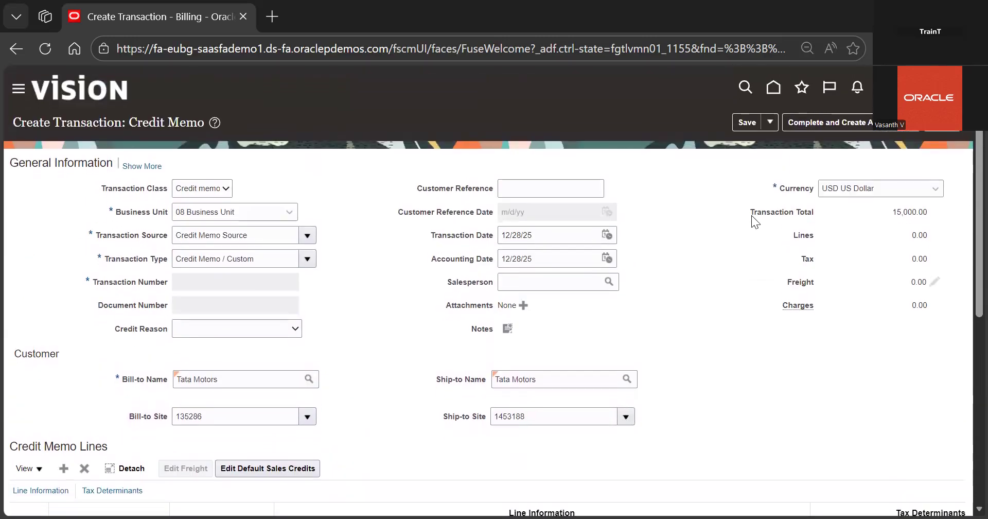
{"action": "scroll", "coordinate": [751, 215], "scroll_direction": "down", "scroll_amount": 6}
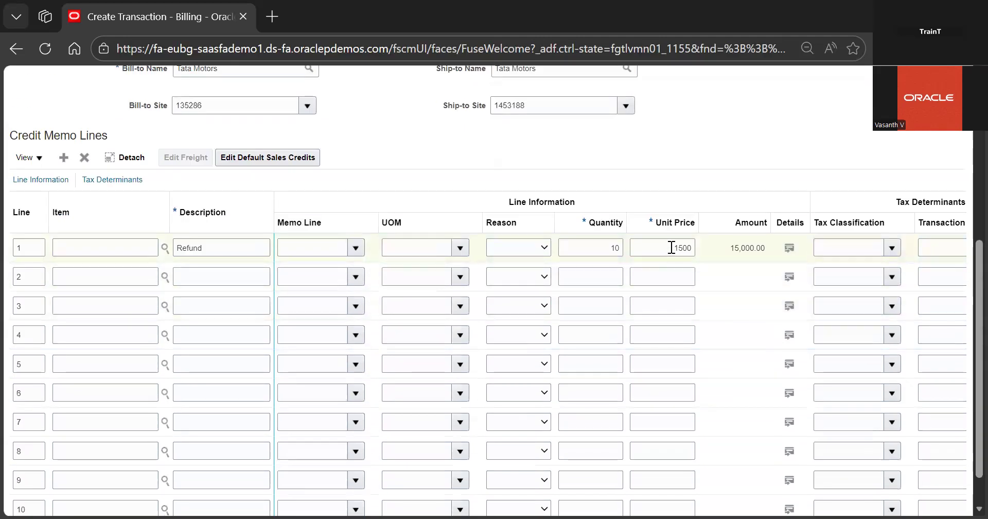
{"action": "left_click", "coordinate": [671, 247]}
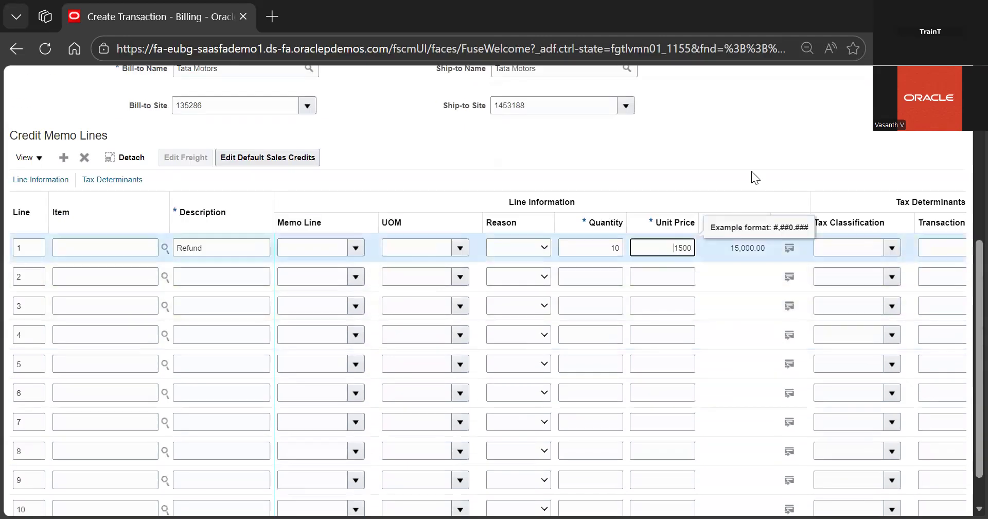
{"action": "scroll", "coordinate": [751, 171], "scroll_direction": "up", "scroll_amount": 6}
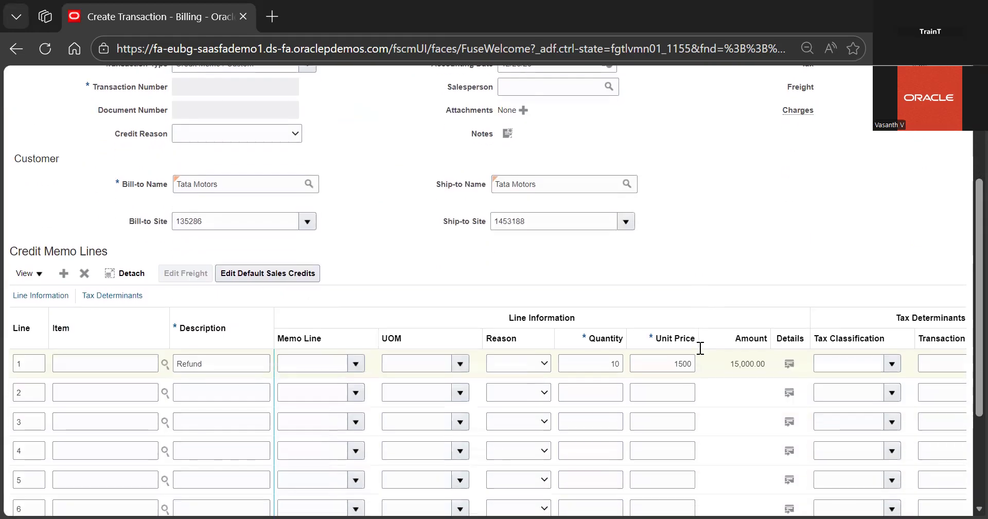
{"action": "scroll", "coordinate": [669, 151], "scroll_direction": "down", "scroll_amount": 1}
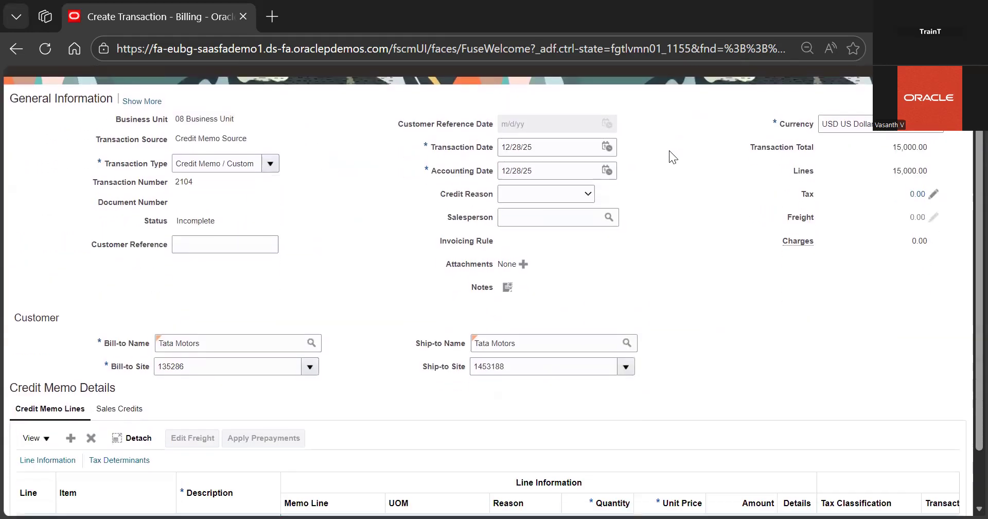
{"action": "left_click", "coordinate": [144, 102]}
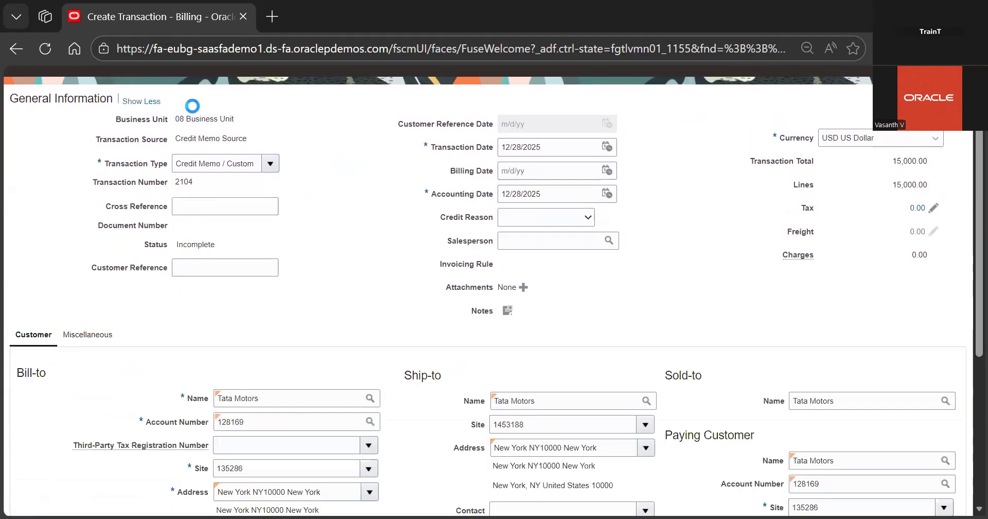
{"action": "left_click", "coordinate": [146, 103]}
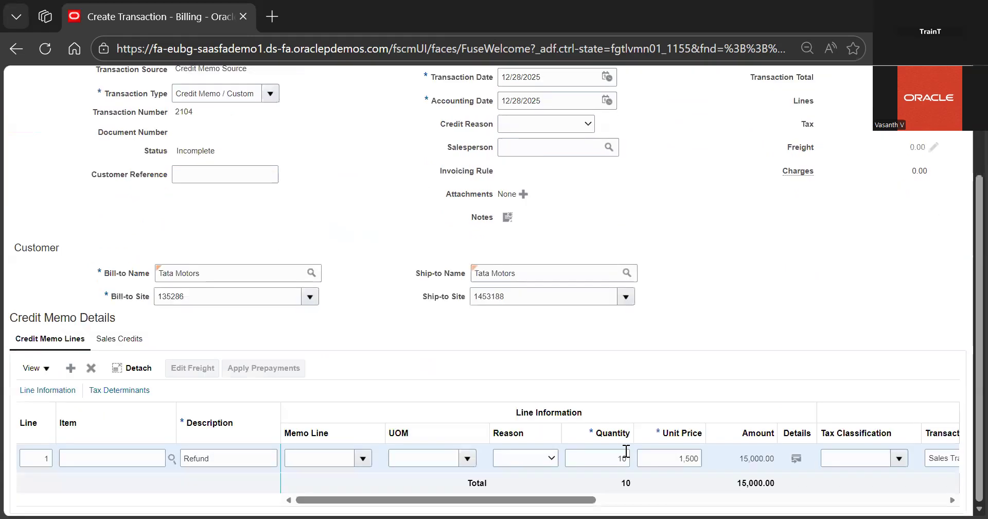
Make the first line's unit price negative, -1500
{"action": "left_click", "coordinate": [688, 458]}
{"action": "key", "text": "Home"}
{"action": "type", "text": "-"}
{"action": "left_click", "coordinate": [745, 361]}
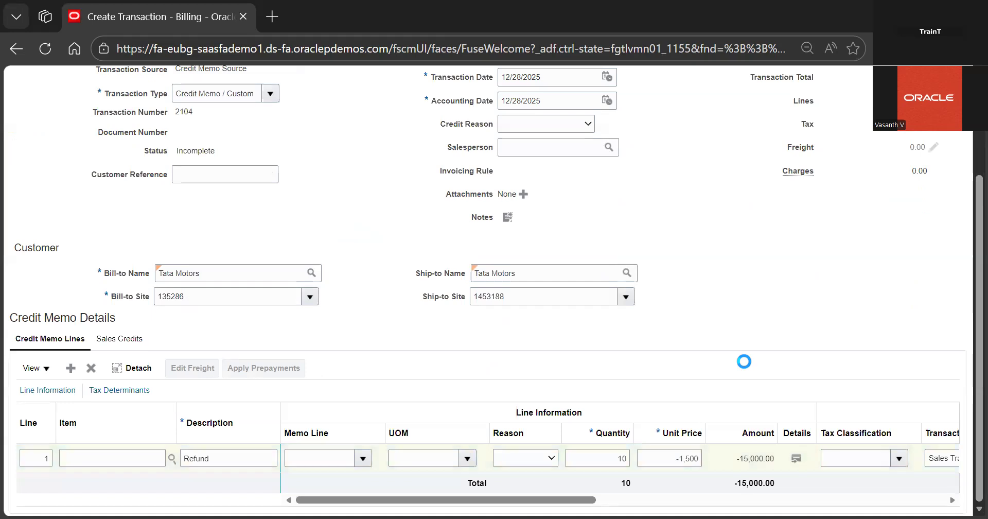
Save the credit memo, then complete it and open it for review
{"action": "scroll", "coordinate": [745, 362], "scroll_direction": "up", "scroll_amount": 3}
{"action": "left_click", "coordinate": [746, 116]}
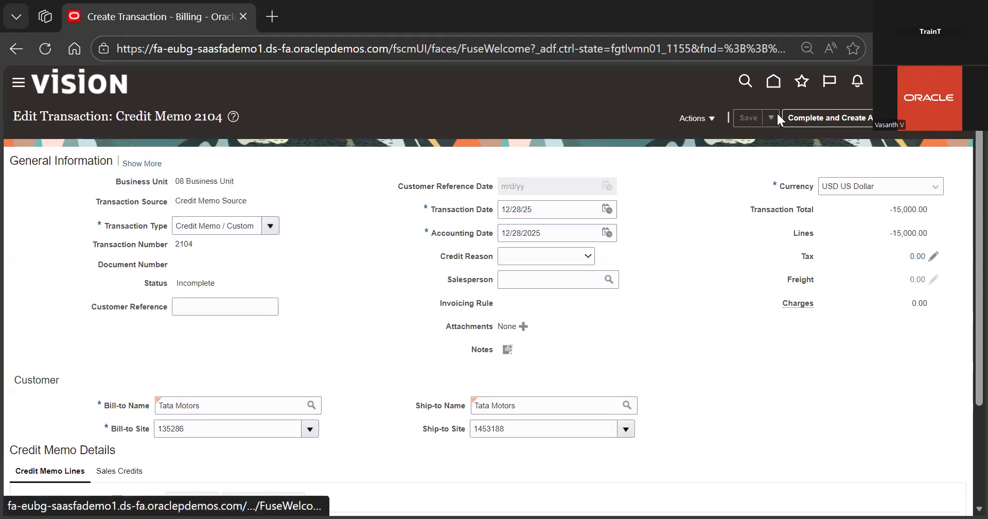
{"action": "left_click", "coordinate": [912, 117]}
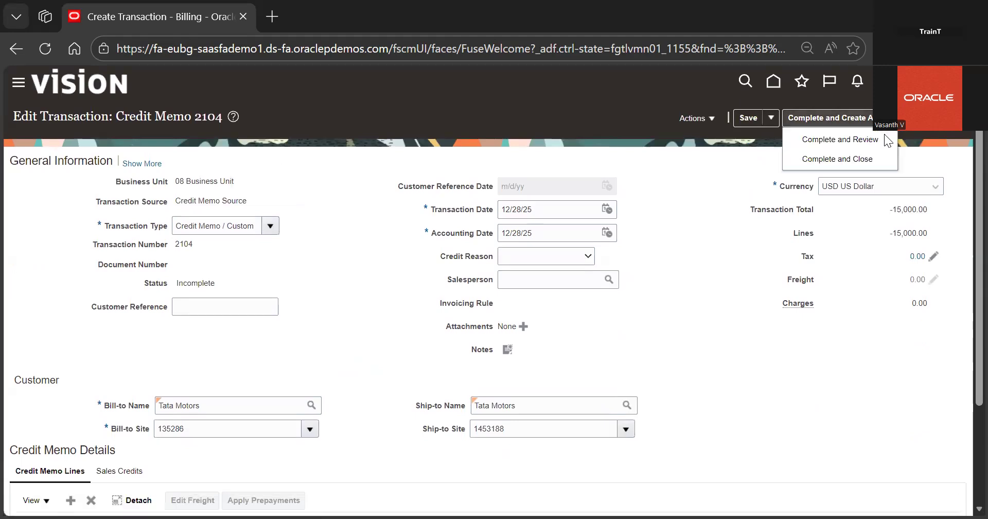
{"action": "left_click", "coordinate": [884, 136]}
Save and close the reviewed credit memo and acknowledge the confirmation
{"action": "scroll", "coordinate": [620, 236], "scroll_direction": "down", "scroll_amount": 3}
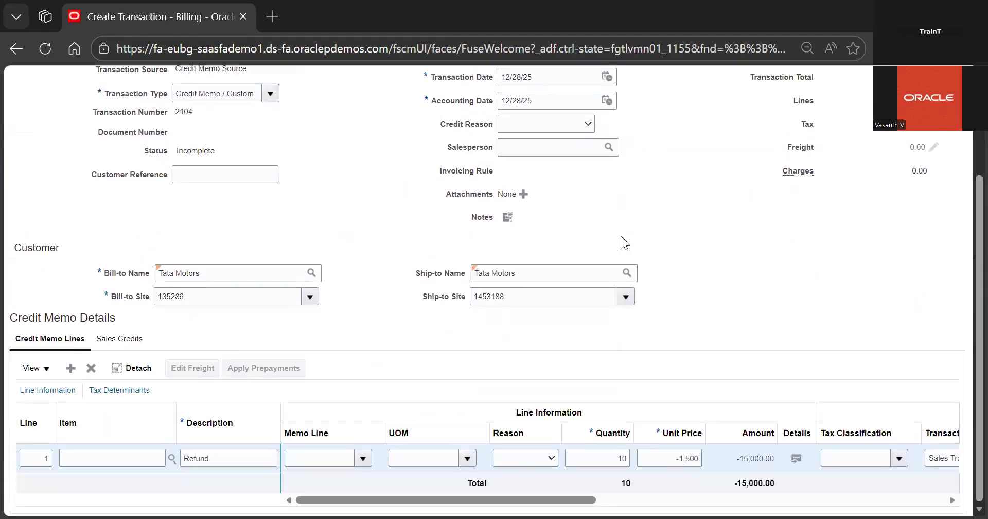
{"action": "scroll", "coordinate": [621, 236], "scroll_direction": "down", "scroll_amount": 3}
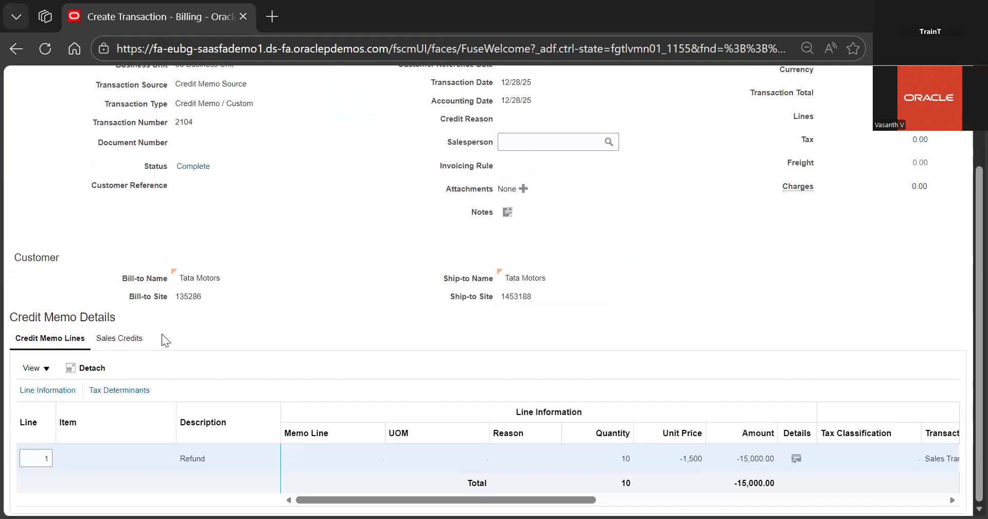
{"action": "scroll", "coordinate": [548, 309], "scroll_direction": "up", "scroll_amount": 3}
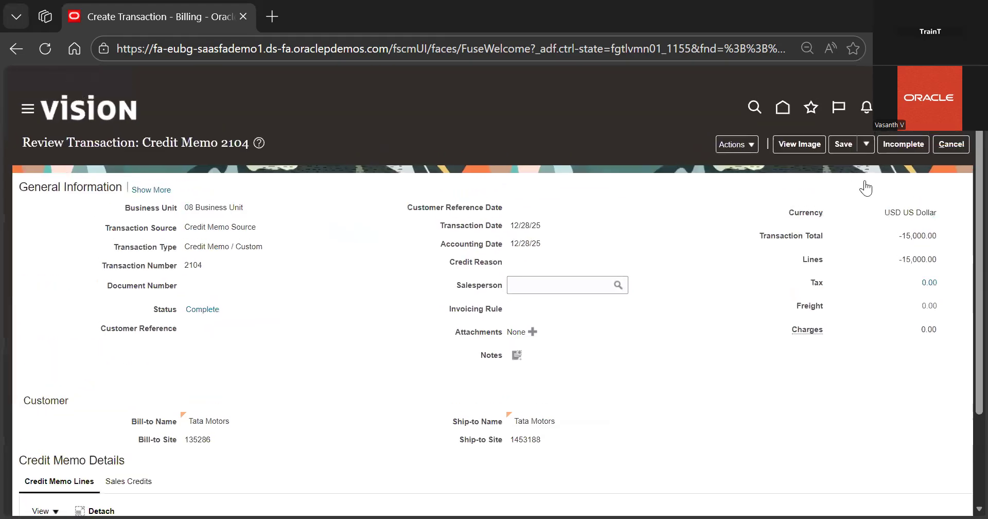
{"action": "left_click", "coordinate": [857, 118]}
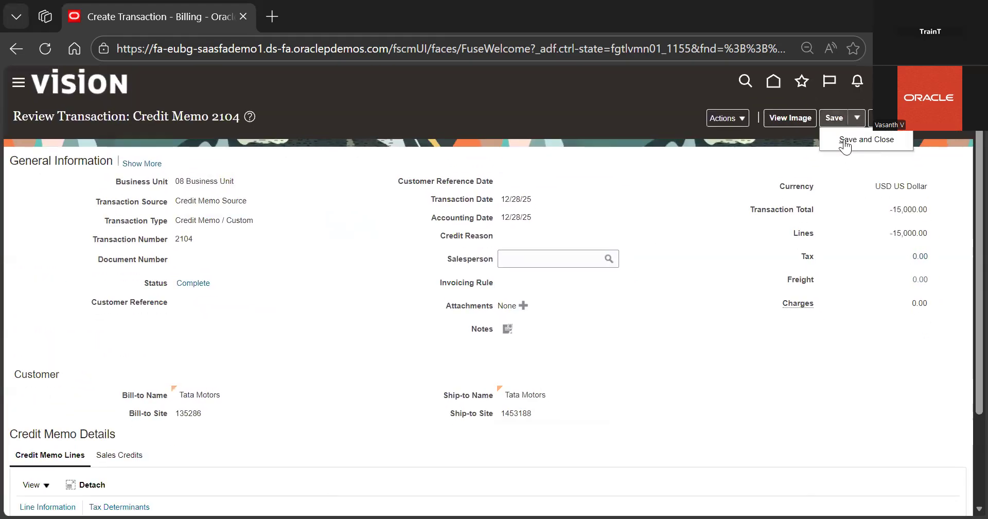
{"action": "left_click", "coordinate": [844, 137]}
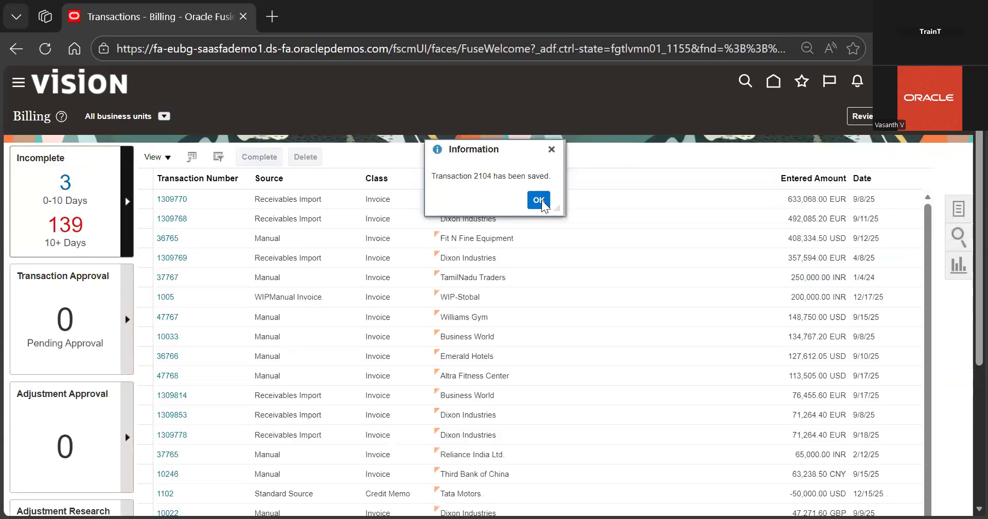
{"action": "left_click", "coordinate": [539, 201]}
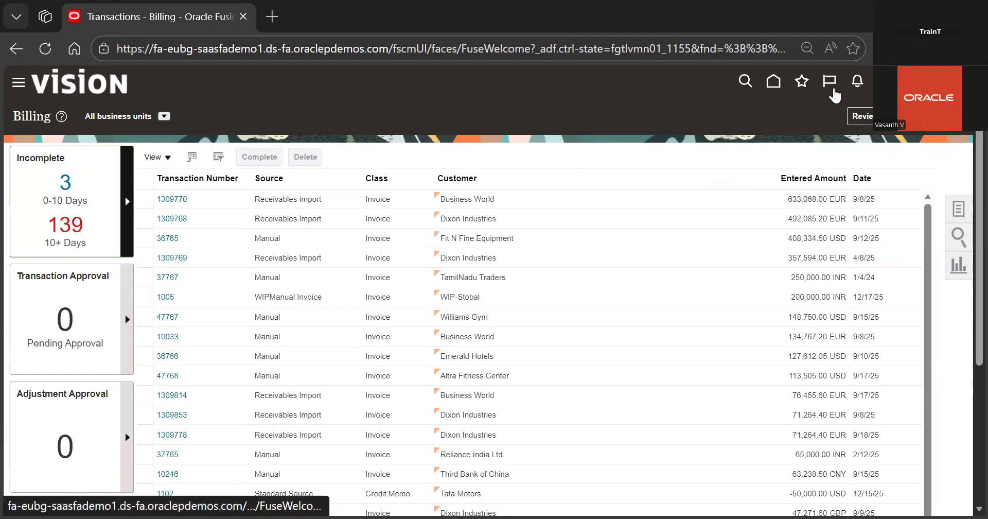
Go home and open Manage Credit Memo Applications in the Accounts Receivable work area
{"action": "left_click", "coordinate": [774, 81]}
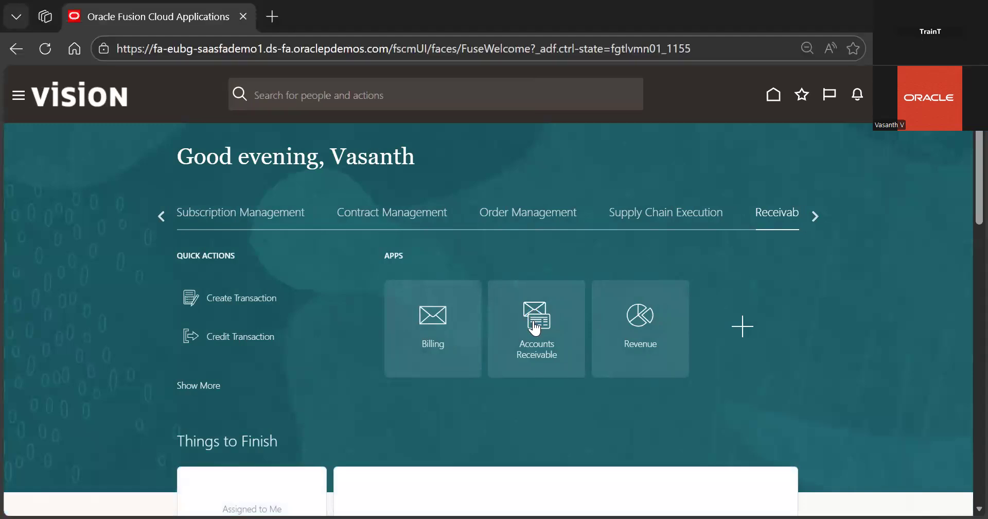
{"action": "left_click", "coordinate": [554, 329]}
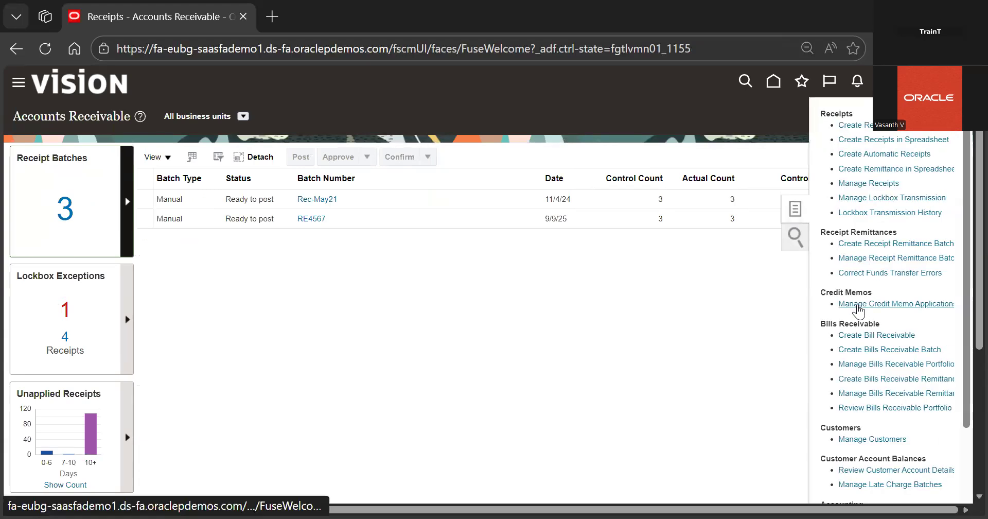
{"action": "left_click", "coordinate": [873, 304]}
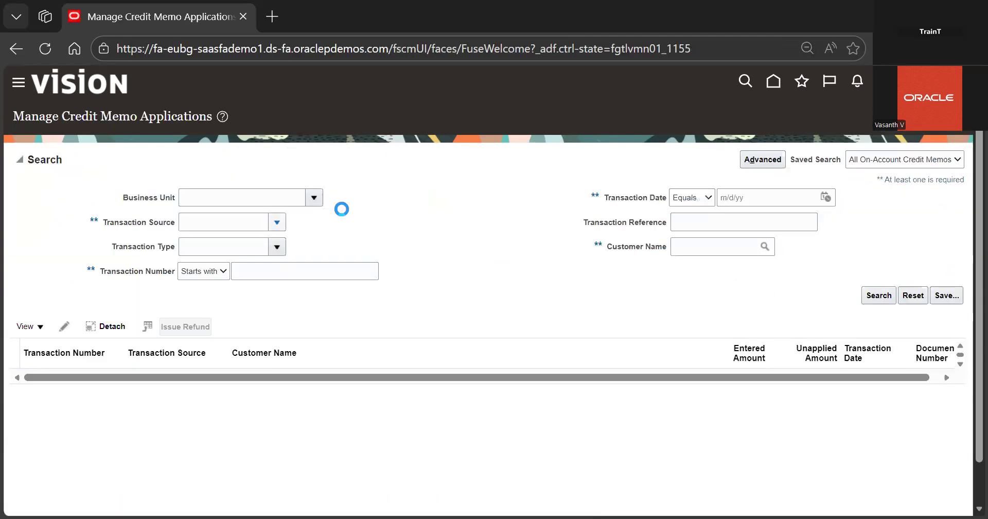
Try to look up a transaction source named credit with Any matching, then run the credit memo search without it
{"action": "left_click", "coordinate": [276, 220]}
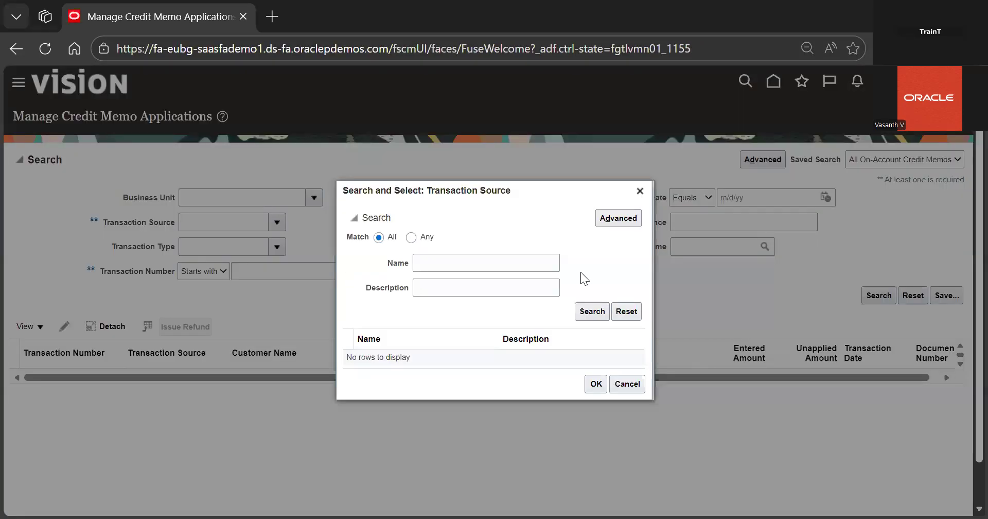
{"action": "left_click", "coordinate": [588, 311]}
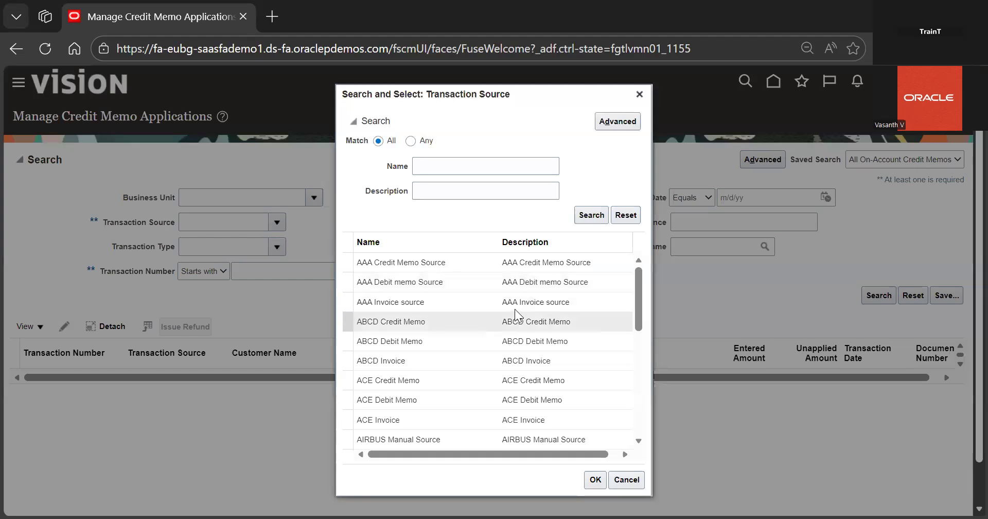
{"action": "type", "text": "cre"}
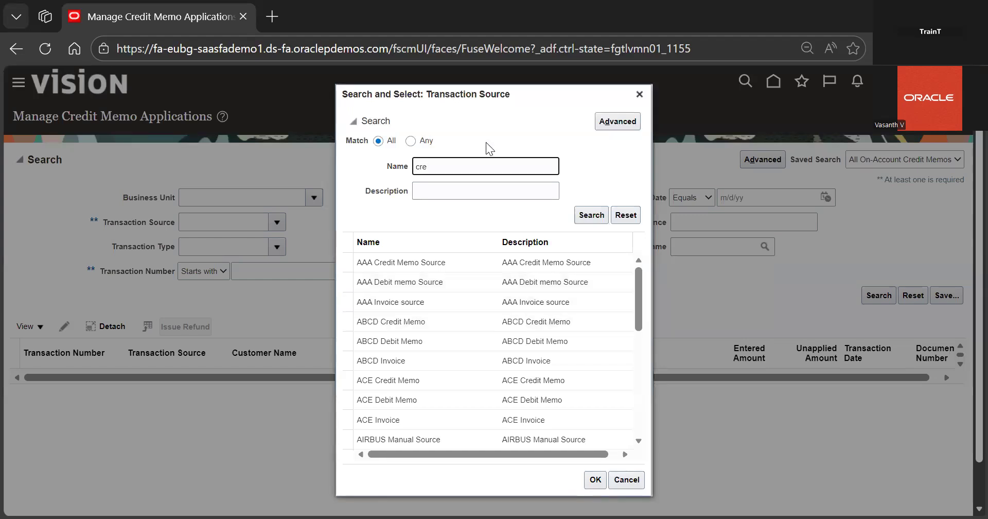
{"action": "key", "text": "Return"}
{"action": "key", "text": "BackSpace"}
{"action": "key", "text": "BackSpace"}
{"action": "type", "text": "redit"}
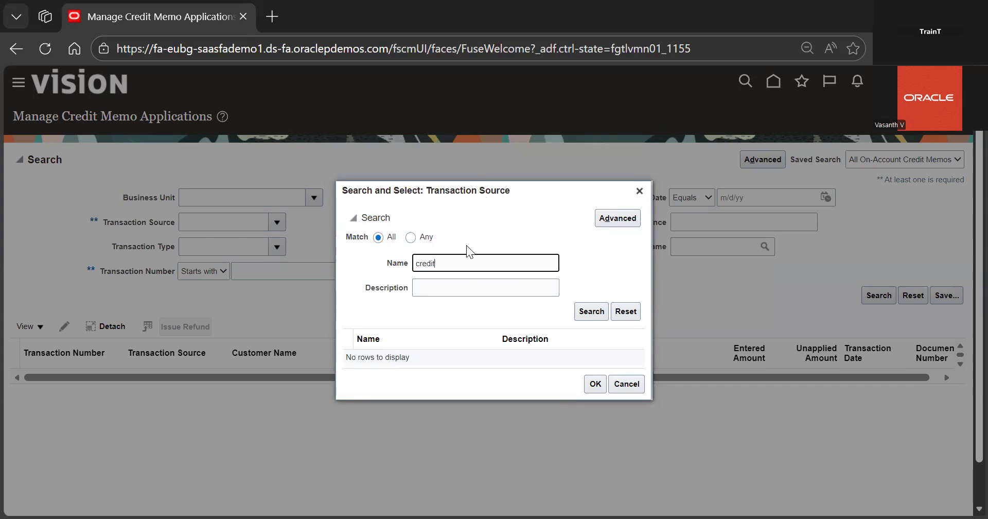
{"action": "left_click", "coordinate": [412, 237]}
{"action": "left_click", "coordinate": [600, 316]}
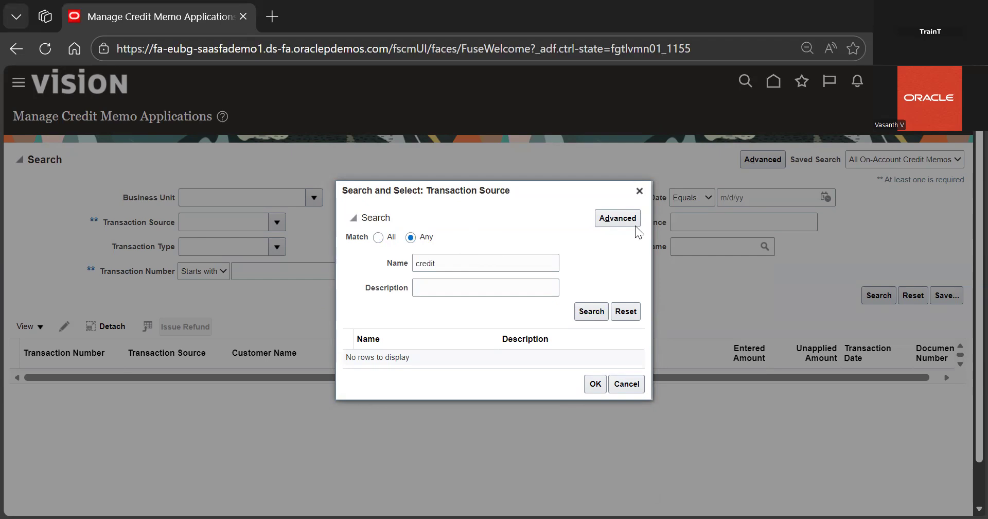
{"action": "left_click", "coordinate": [639, 193]}
{"action": "left_click", "coordinate": [863, 303]}
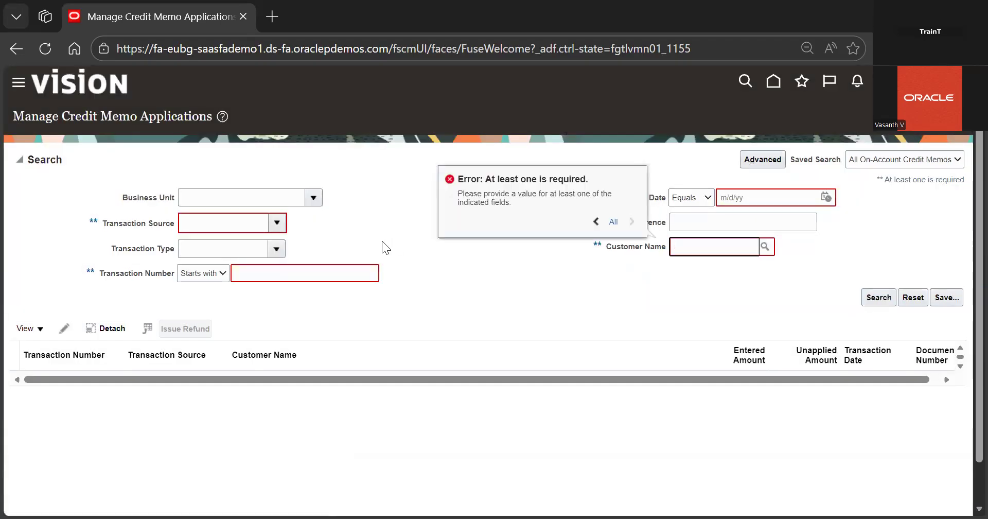
{"action": "left_click", "coordinate": [292, 222]}
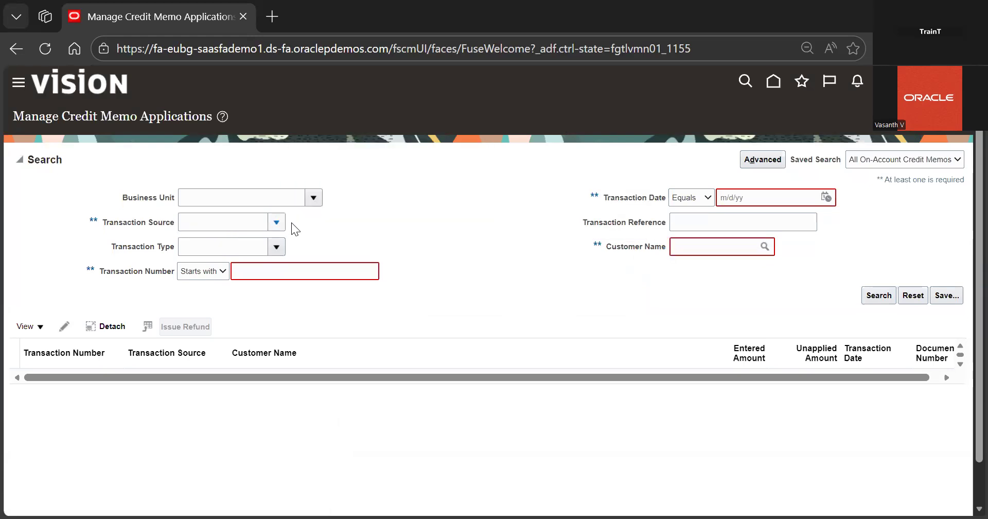
{"action": "left_click", "coordinate": [389, 224]}
{"action": "left_click", "coordinate": [276, 247]}
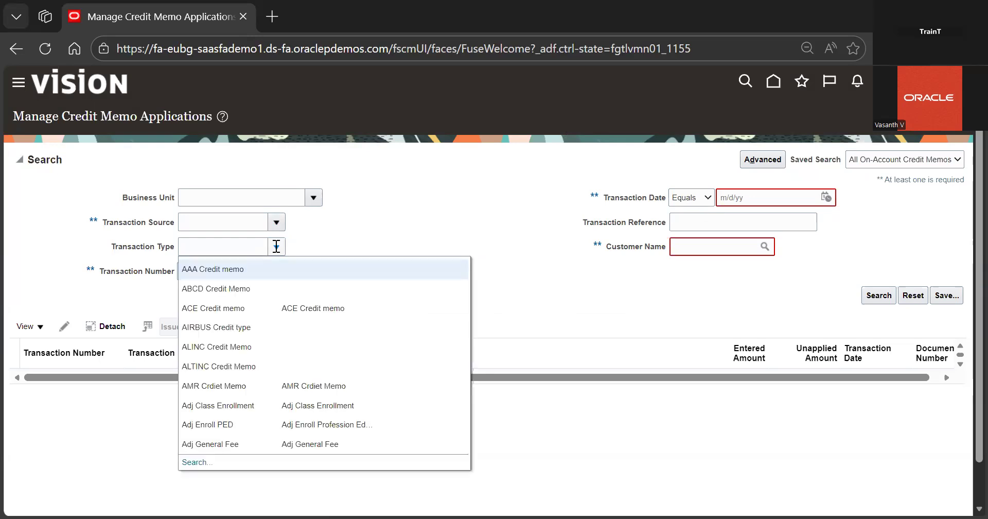
{"action": "left_click", "coordinate": [194, 462]}
{"action": "left_click", "coordinate": [469, 244]}
{"action": "type", "text": "cre"}
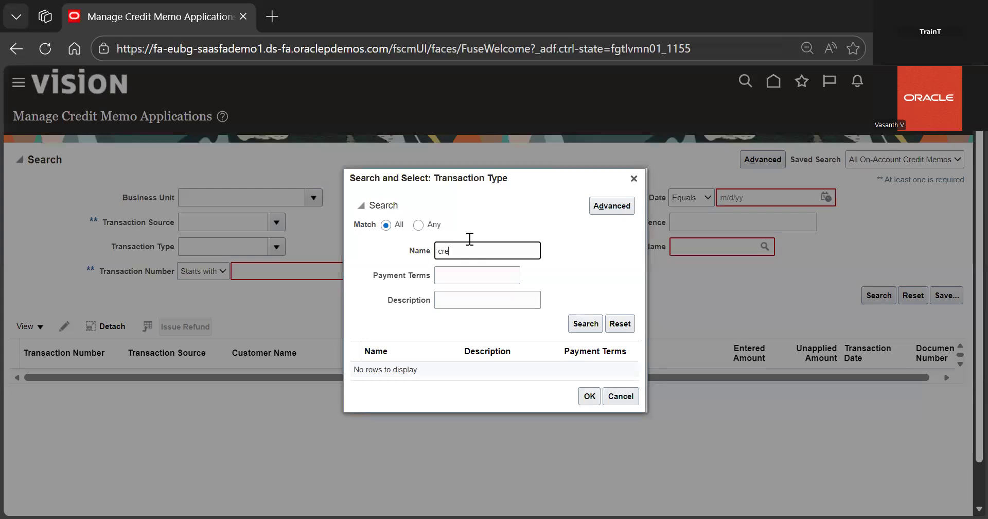
{"action": "key", "text": "BackSpace"}
{"action": "key", "text": "BackSpace"}
{"action": "left_click", "coordinate": [634, 179]}
Set the transaction type to Credit Memo / Custom by searching the full transaction type list
{"action": "left_click", "coordinate": [270, 255]}
{"action": "left_click", "coordinate": [273, 252]}
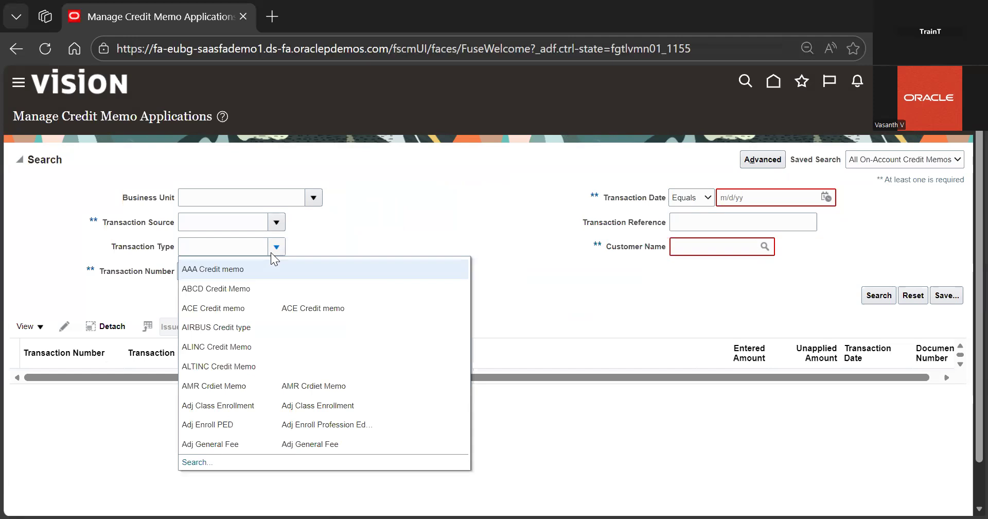
{"action": "scroll", "coordinate": [202, 422], "scroll_direction": "down", "scroll_amount": 2}
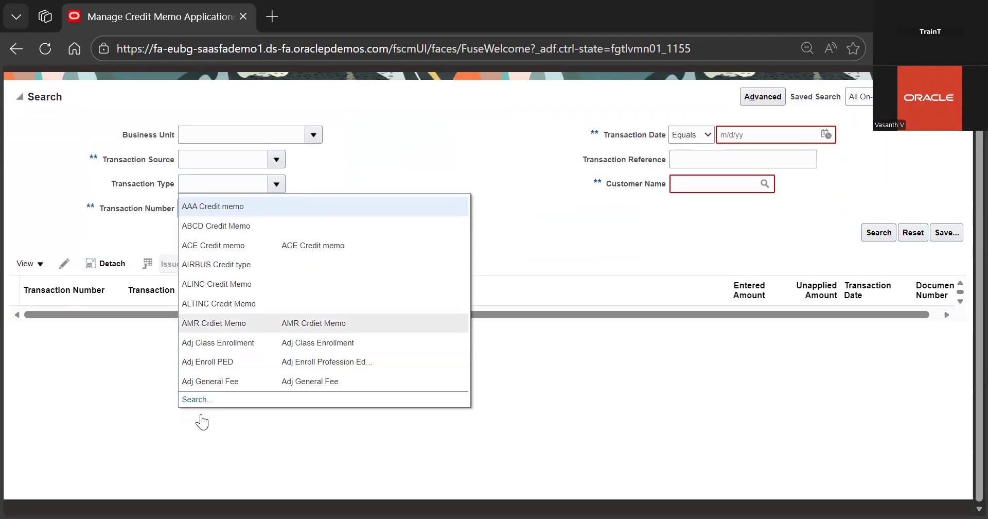
{"action": "left_click", "coordinate": [198, 415]}
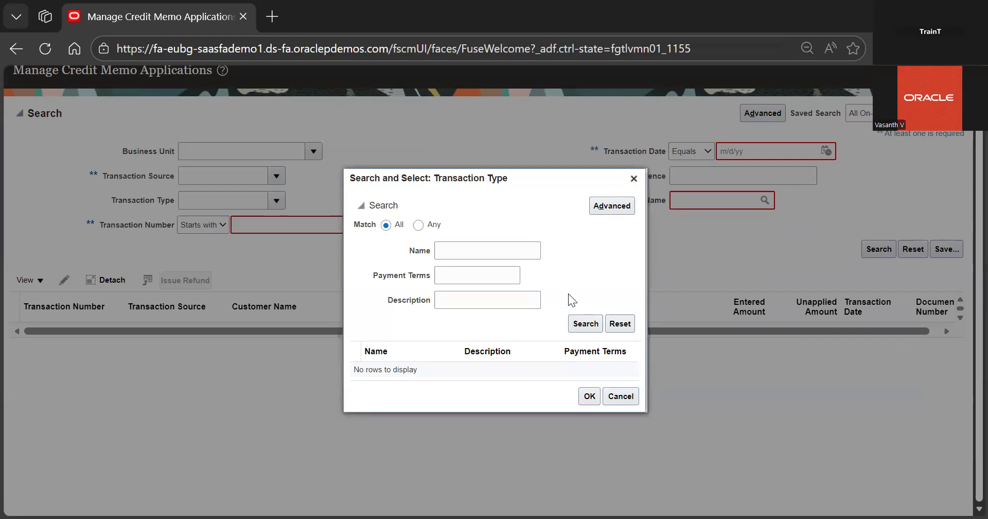
{"action": "type", "text": "dre"}
{"action": "double_click", "coordinate": [478, 256]}
{"action": "key", "text": "BackSpace"}
{"action": "left_click", "coordinate": [587, 323]}
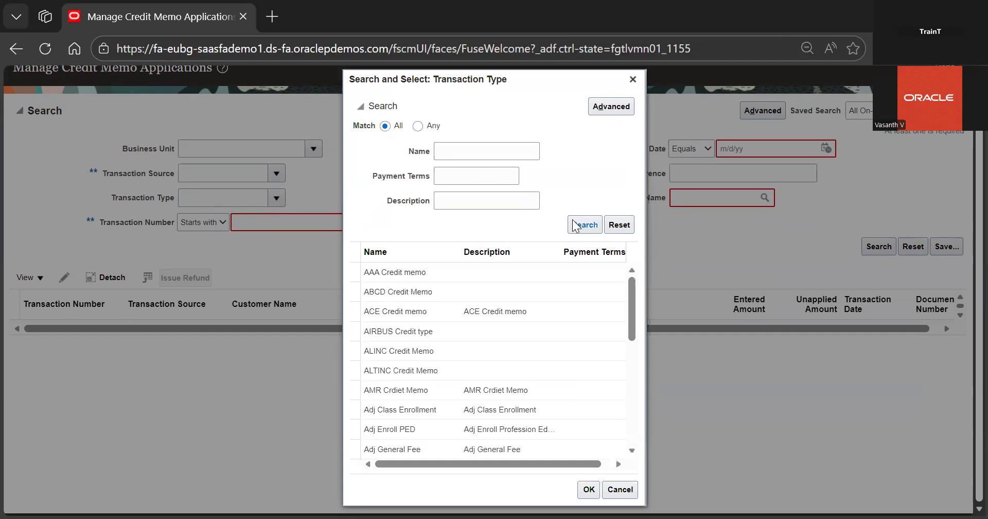
{"action": "scroll", "coordinate": [567, 357], "scroll_direction": "down", "scroll_amount": 1}
{"action": "scroll", "coordinate": [568, 357], "scroll_direction": "down", "scroll_amount": 4}
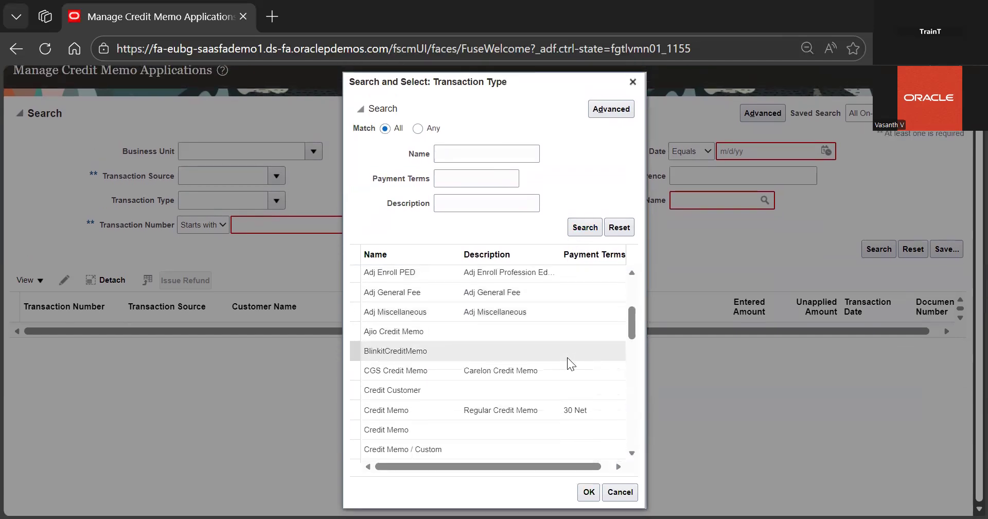
{"action": "scroll", "coordinate": [568, 357], "scroll_direction": "down", "scroll_amount": 1}
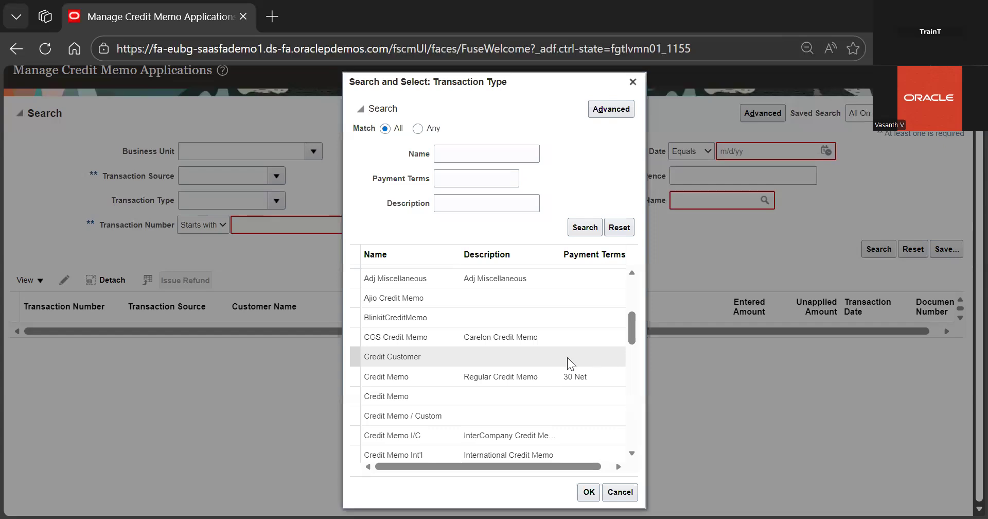
{"action": "scroll", "coordinate": [567, 357], "scroll_direction": "down", "scroll_amount": 1}
{"action": "scroll", "coordinate": [567, 357], "scroll_direction": "down", "scroll_amount": 1}
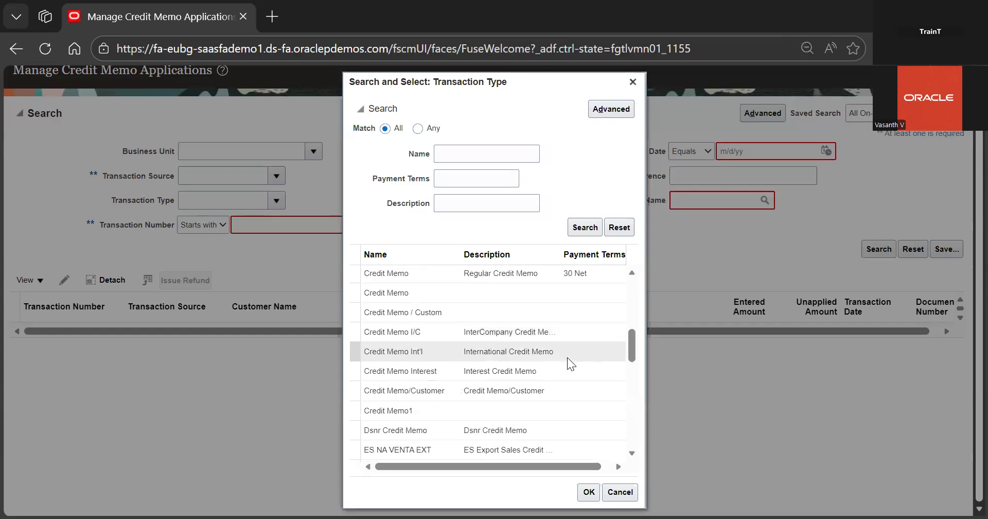
{"action": "double_click", "coordinate": [528, 309]}
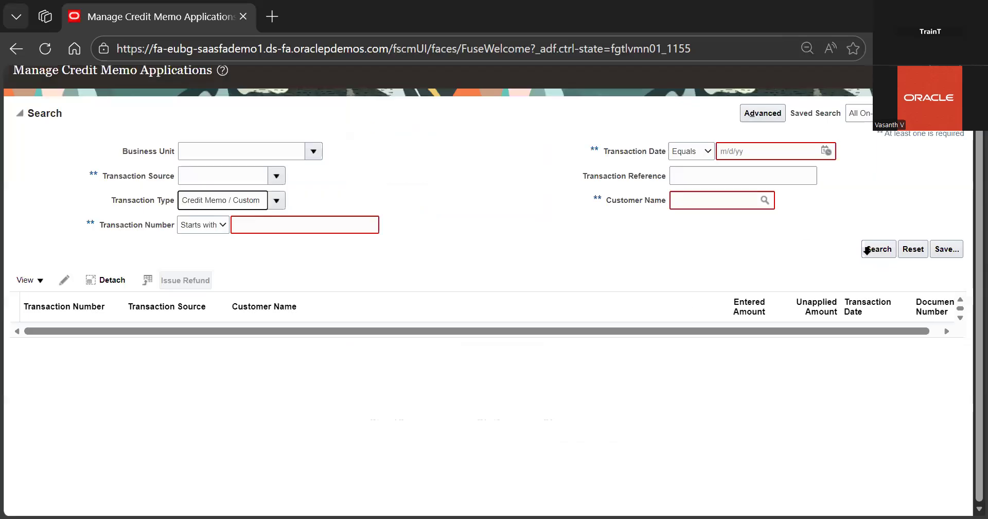
Try to run the credit memo search with only the transaction type filled in
{"action": "left_click", "coordinate": [885, 248]}
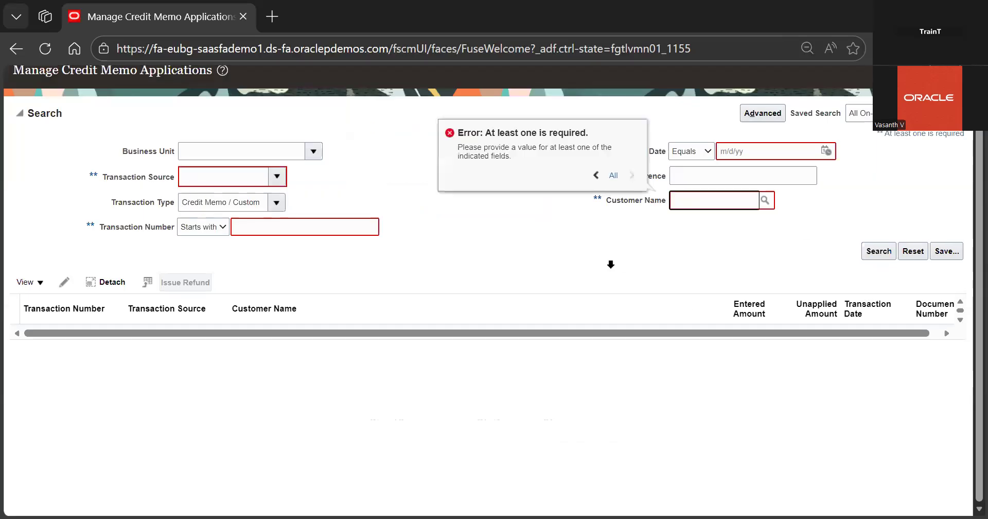
{"action": "left_click", "coordinate": [277, 177]}
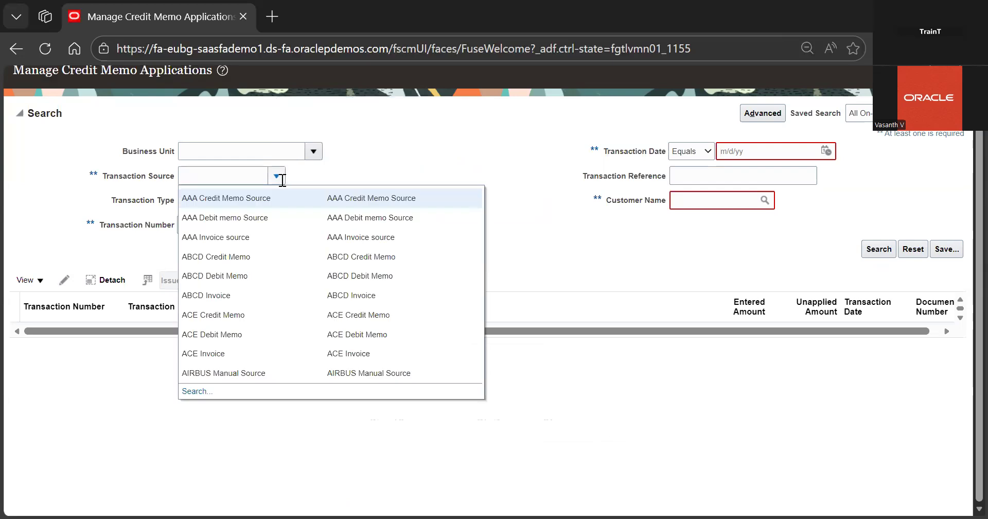
{"action": "left_click", "coordinate": [196, 392]}
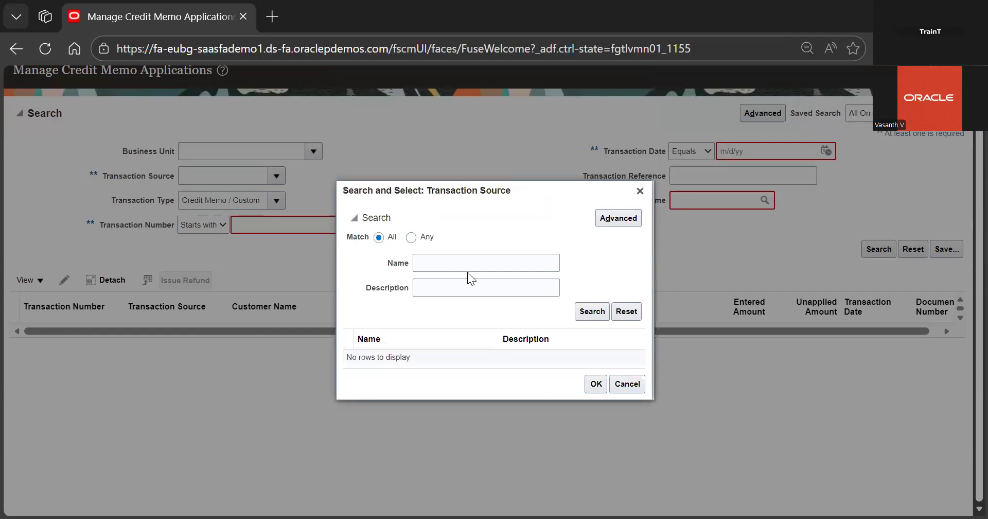
{"action": "left_click", "coordinate": [640, 190]}
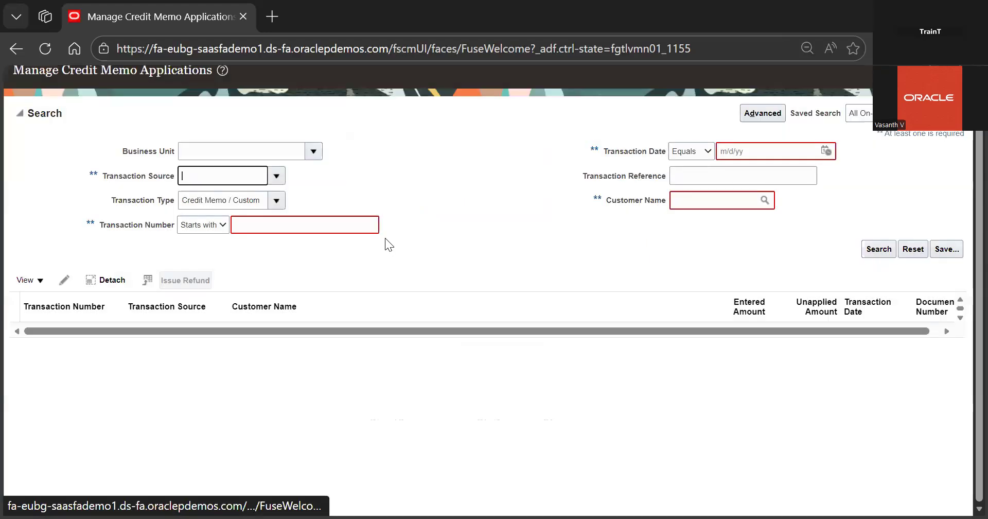
{"action": "left_click", "coordinate": [347, 225]}
{"action": "type", "text": "1"}
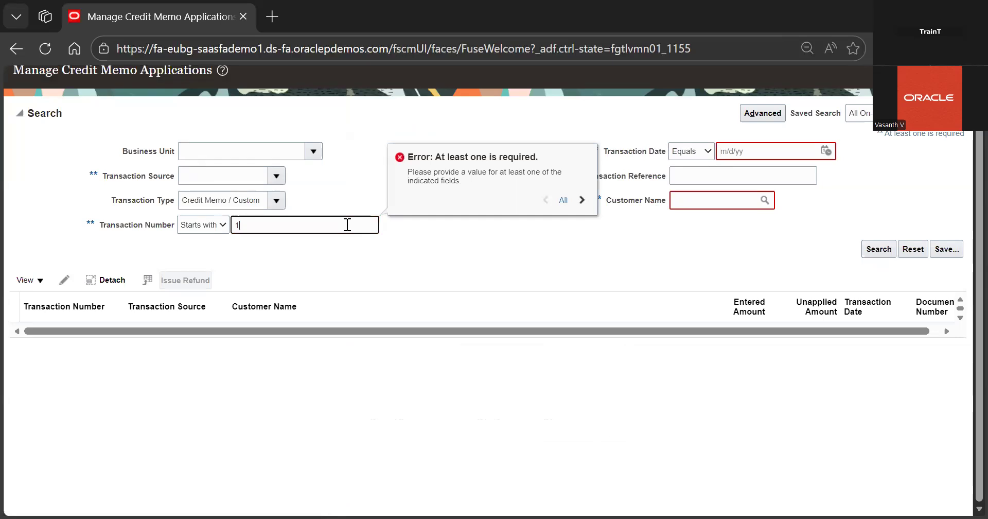
{"action": "type", "text": "104"}
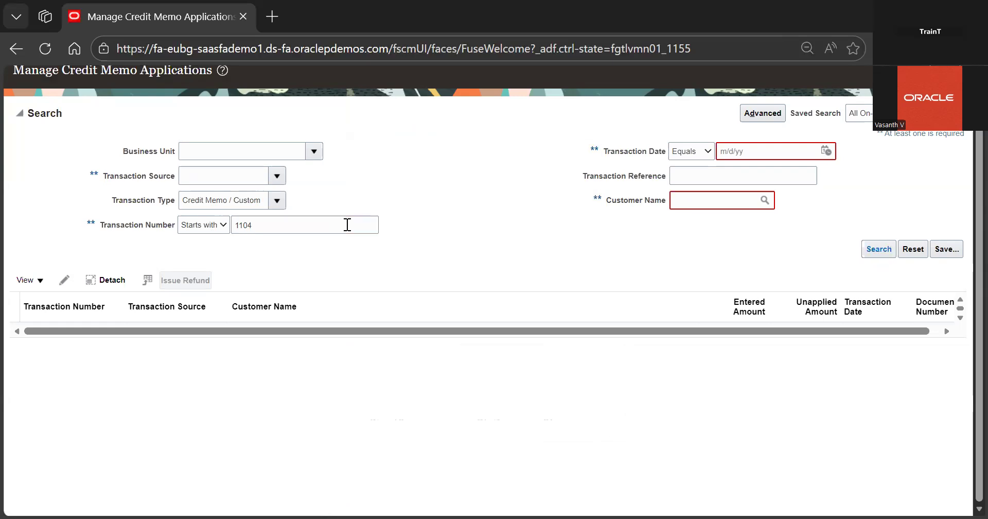
{"action": "double_click", "coordinate": [329, 225]}
{"action": "key", "text": "BackSpace"}
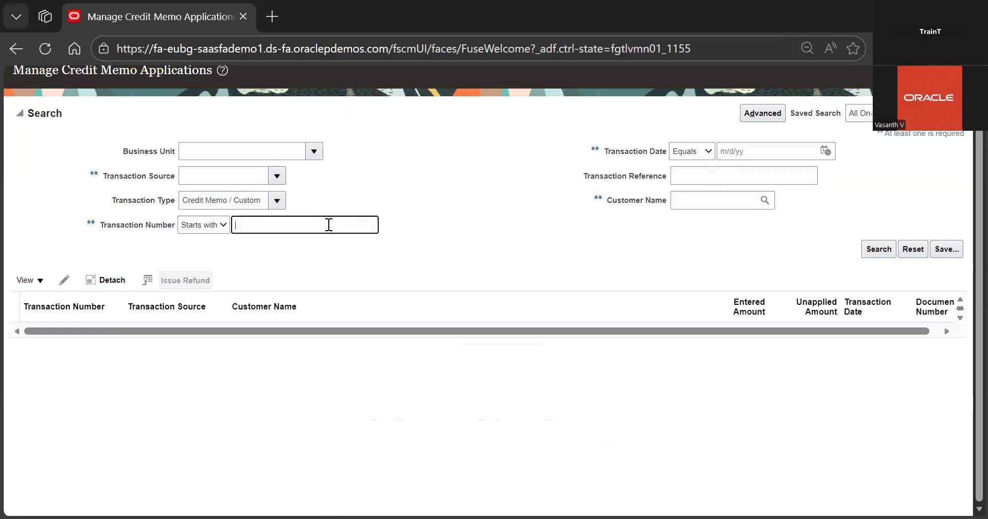
Search for credit memos with the transaction date equal to 12/28/25
{"action": "left_click", "coordinate": [703, 155]}
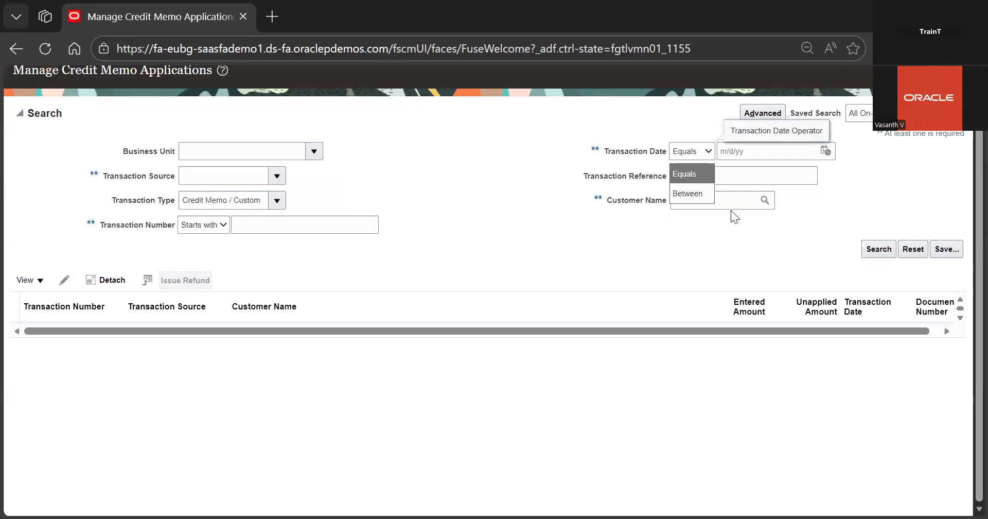
{"action": "left_click", "coordinate": [826, 150]}
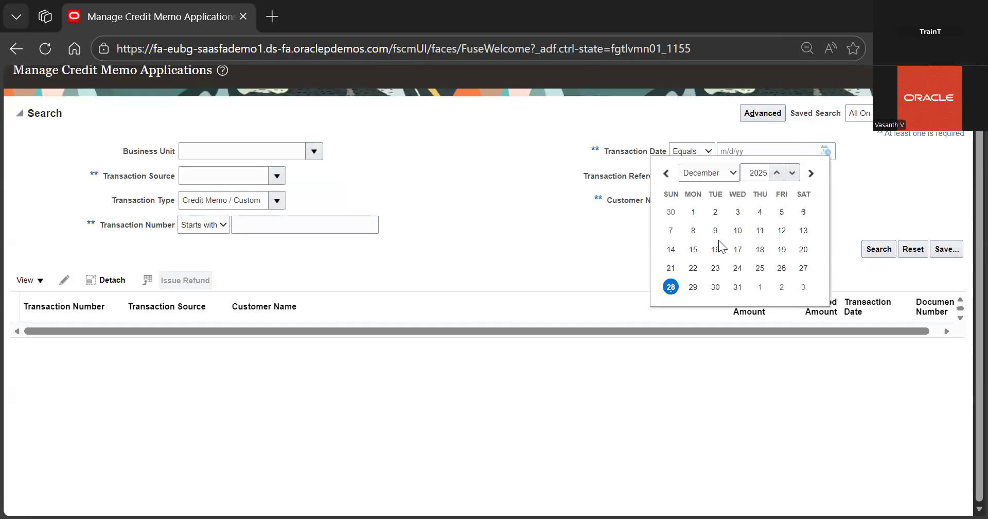
{"action": "left_click", "coordinate": [671, 287]}
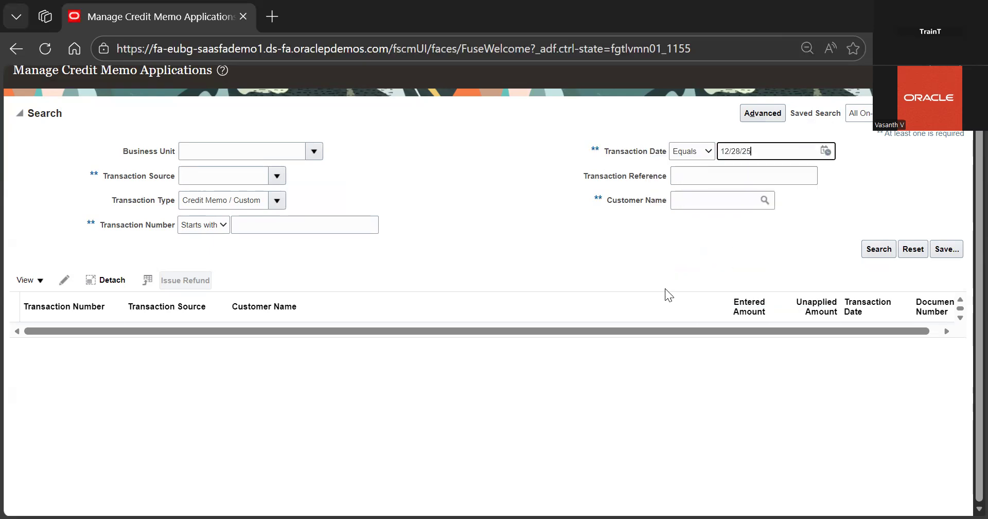
{"action": "left_click", "coordinate": [864, 249]}
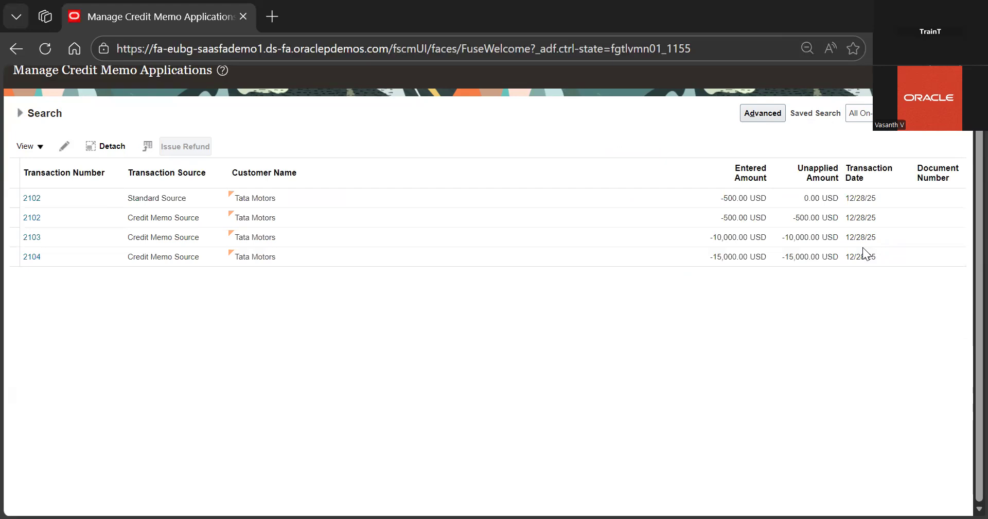
Select credit memo 2104 from the results and start issuing a refund for it
{"action": "left_click", "coordinate": [423, 248]}
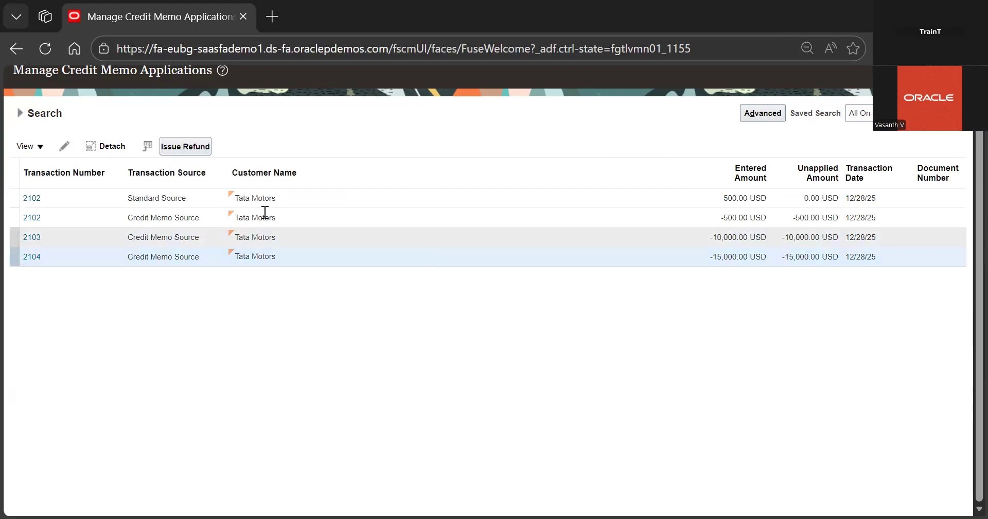
{"action": "left_click", "coordinate": [185, 146]}
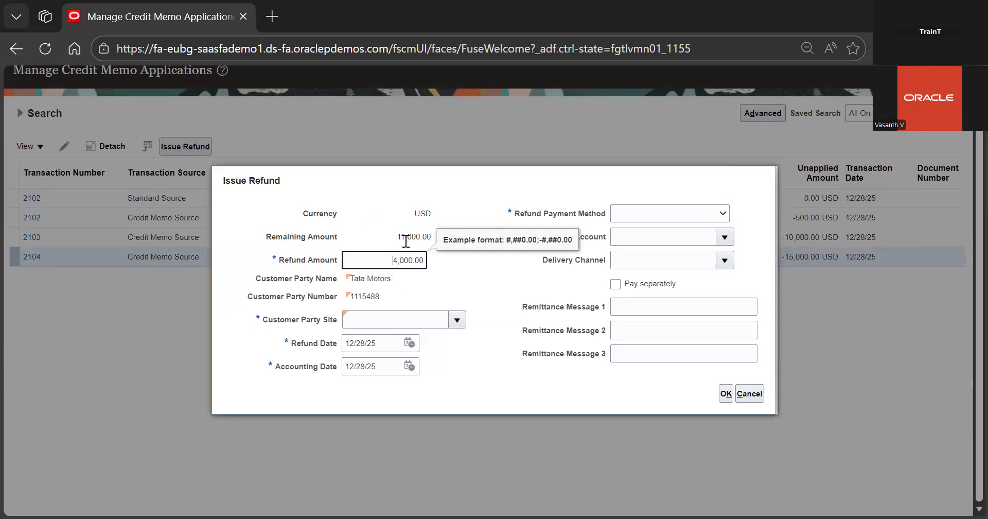
{"action": "left_click_drag", "start_coordinate": [396, 236], "coordinate": [437, 235]}
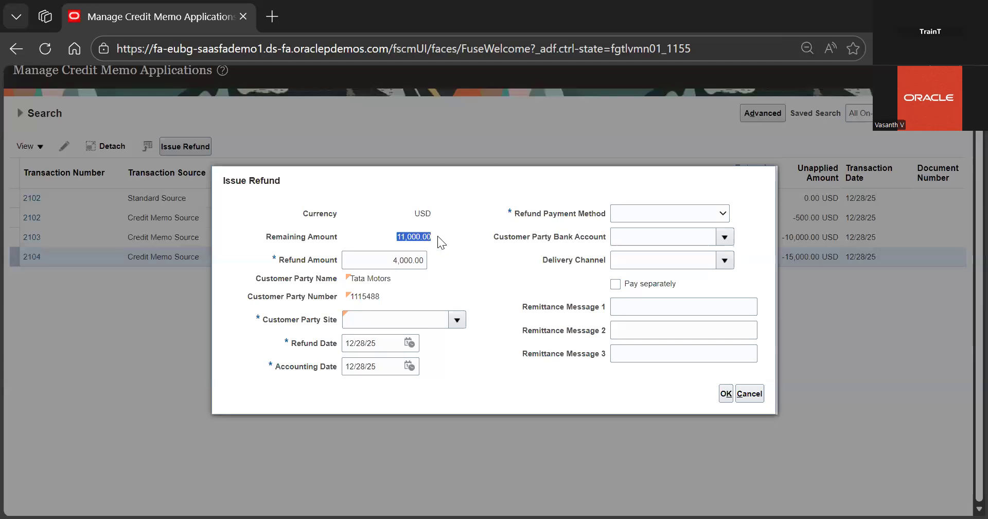
{"action": "left_click", "coordinate": [438, 242]}
Choose the New York NY10000 customer party site and pick a refund payment method for the refund
{"action": "left_click", "coordinate": [457, 320]}
{"action": "left_click", "coordinate": [432, 343]}
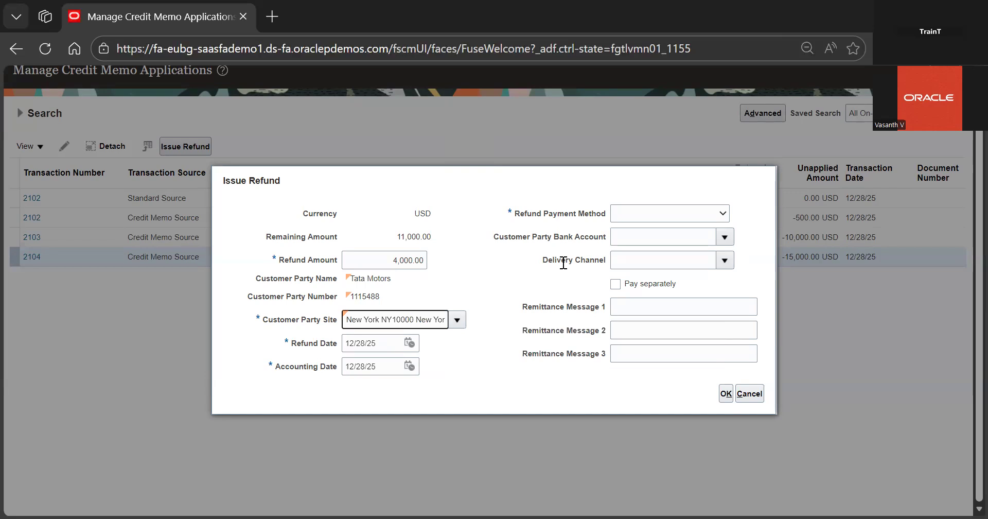
{"action": "left_click", "coordinate": [671, 214]}
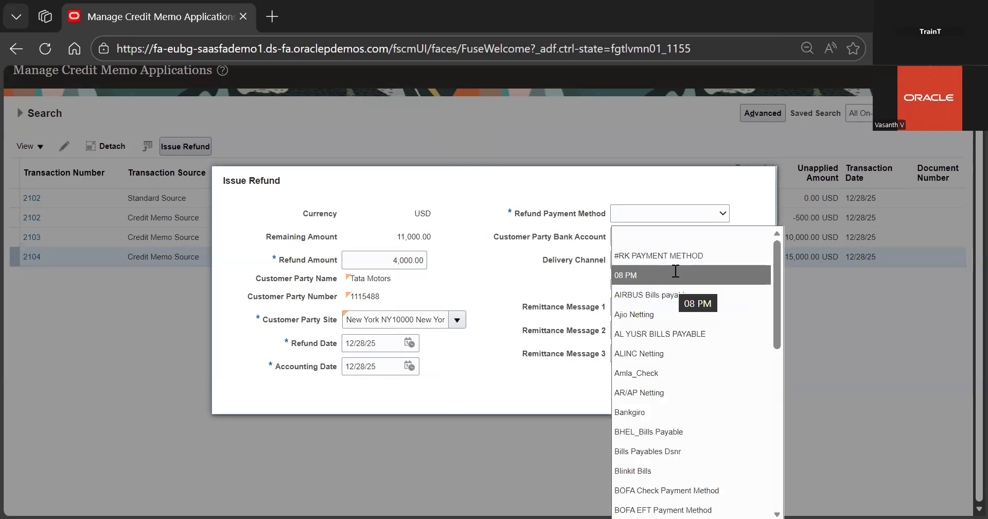
{"action": "left_click", "coordinate": [671, 280]}
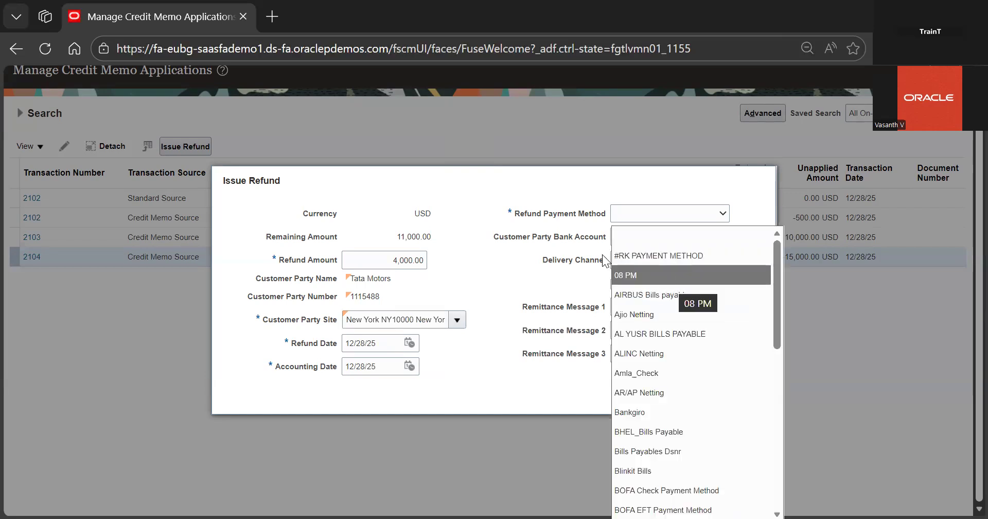
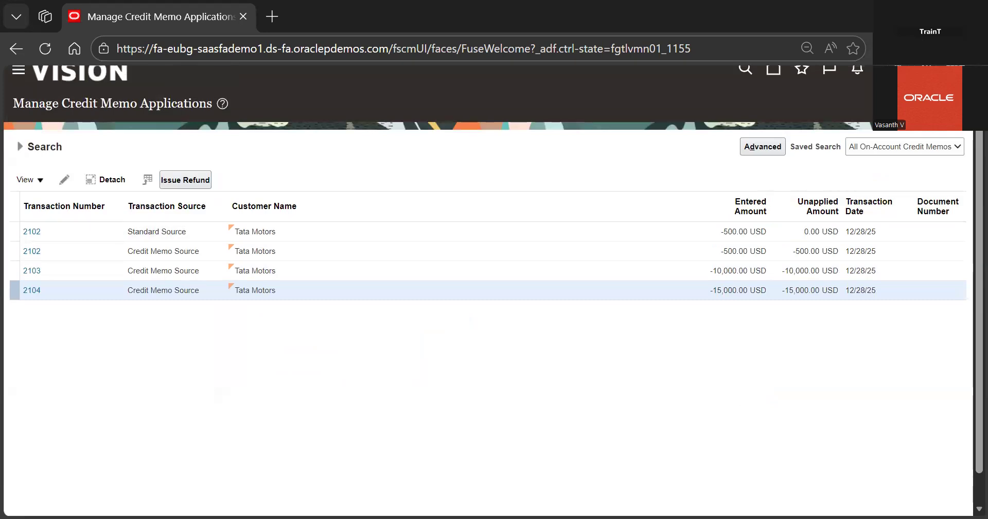
Go to the Payables Invoices work area from the home page and open the Manage Invoices task
{"action": "left_click", "coordinate": [771, 86]}
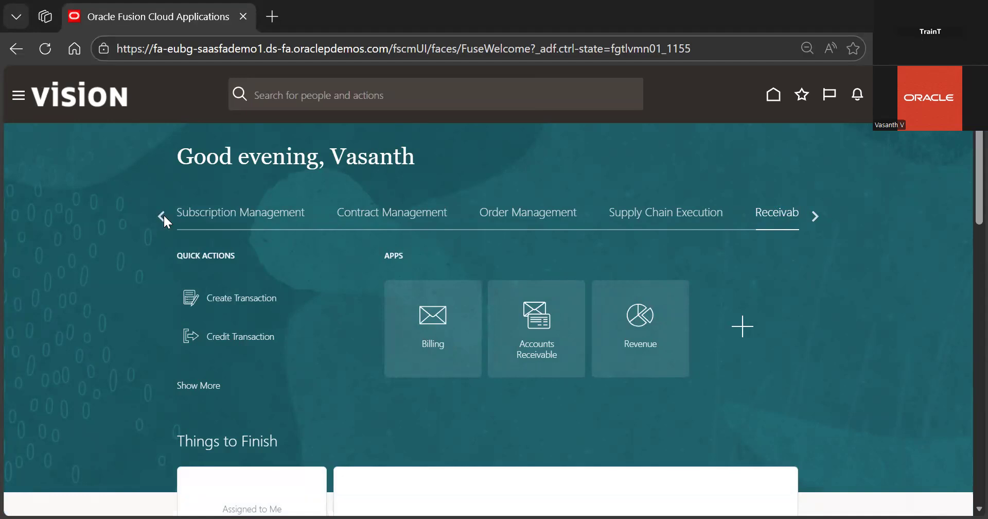
{"action": "left_click", "coordinate": [820, 211]}
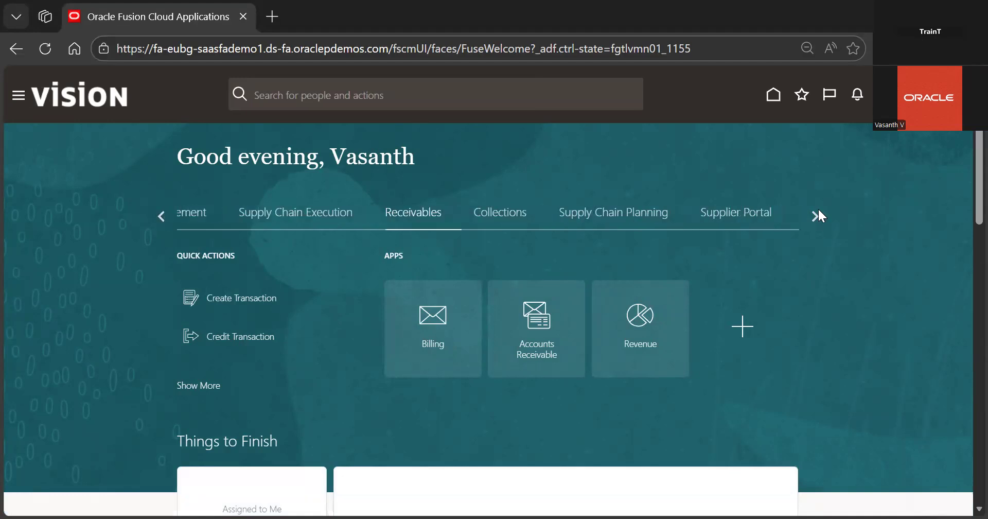
{"action": "left_click", "coordinate": [619, 210]}
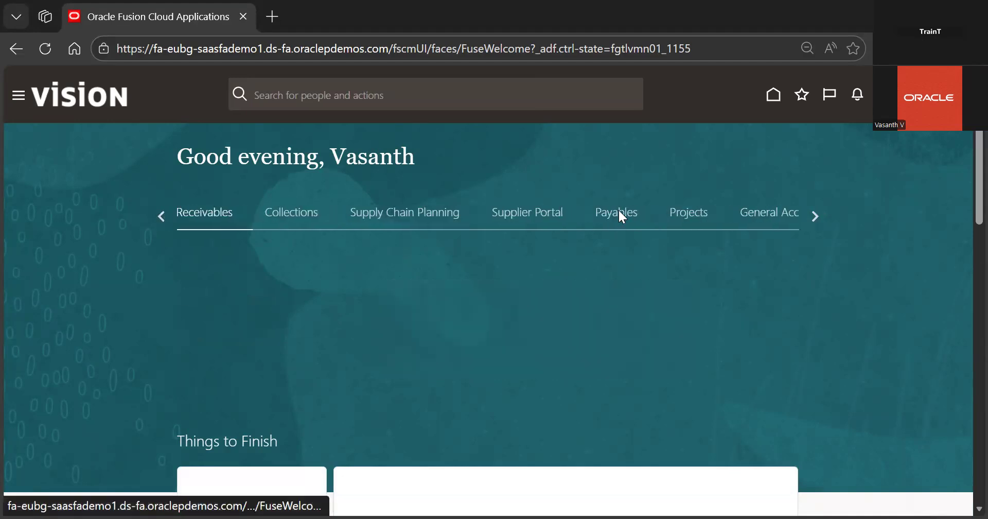
{"action": "left_click", "coordinate": [547, 283]}
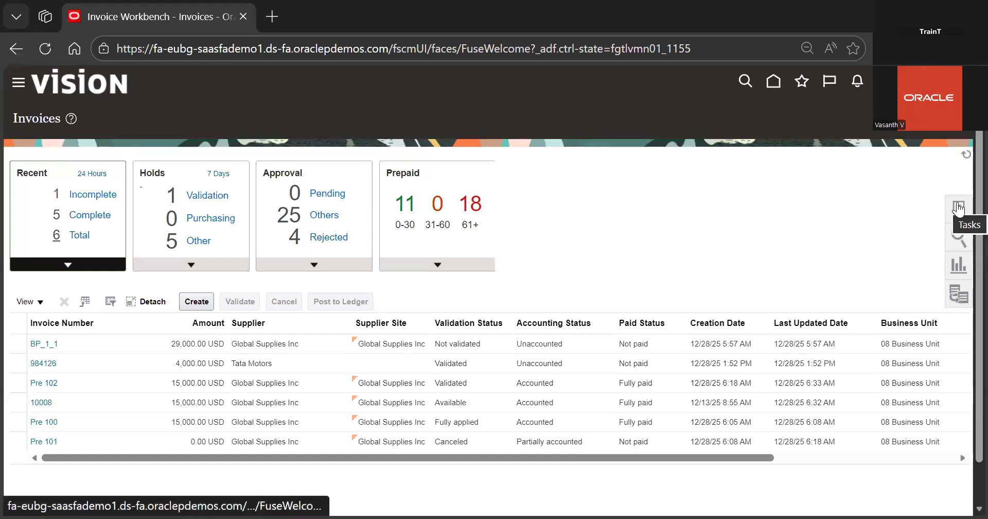
{"action": "left_click", "coordinate": [959, 207]}
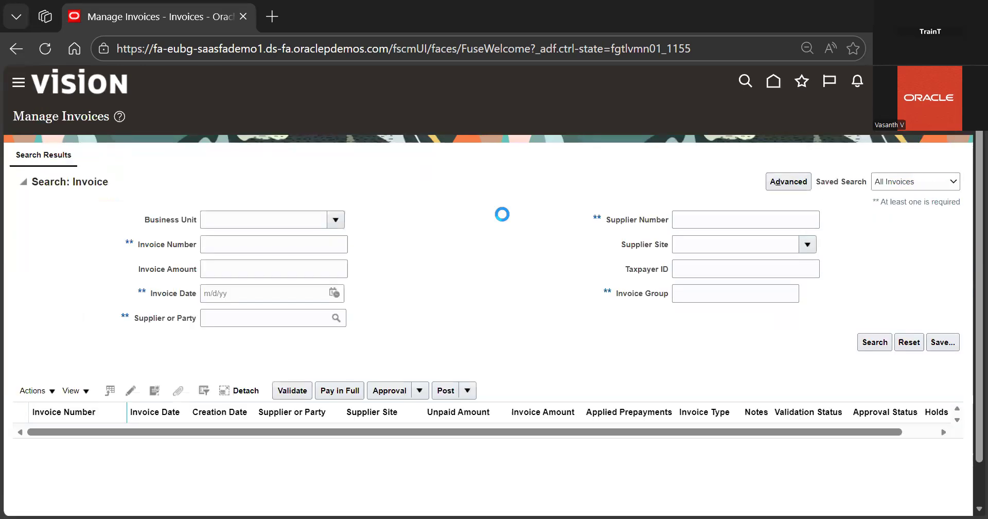
Search for invoices of the supplier Tata Motors, picking it from the Supplier or Party search dialog
{"action": "left_click", "coordinate": [266, 308]}
{"action": "type", "text": "tata"}
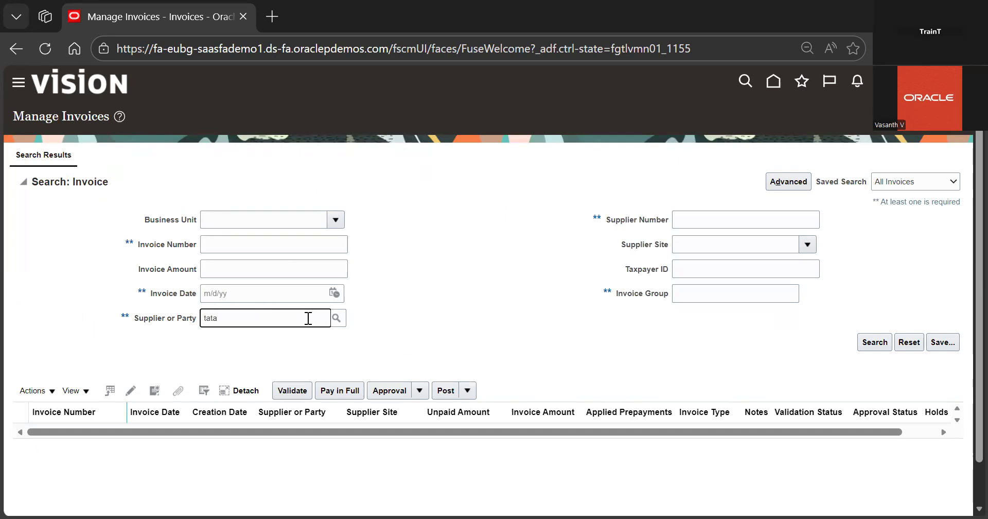
{"action": "left_click", "coordinate": [336, 318]}
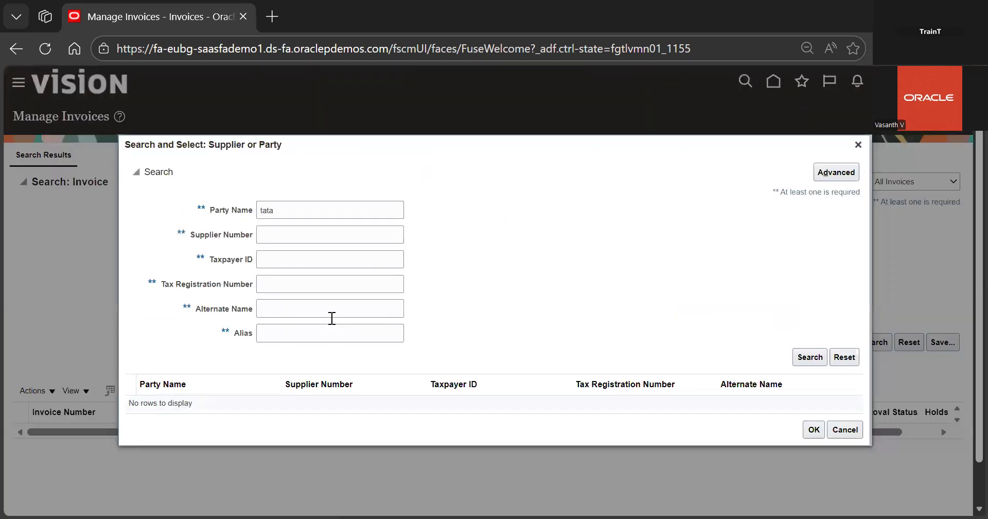
{"action": "left_click", "coordinate": [809, 356]}
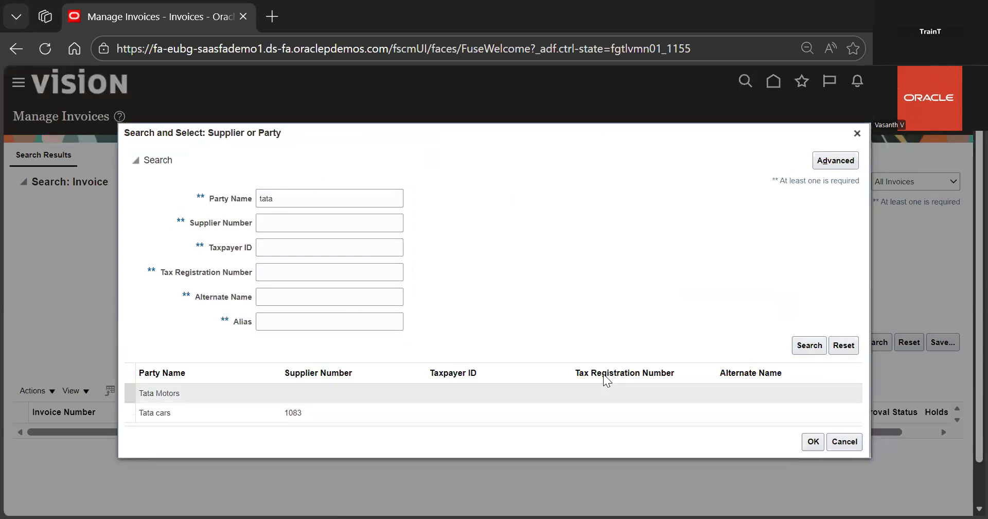
{"action": "double_click", "coordinate": [607, 387]}
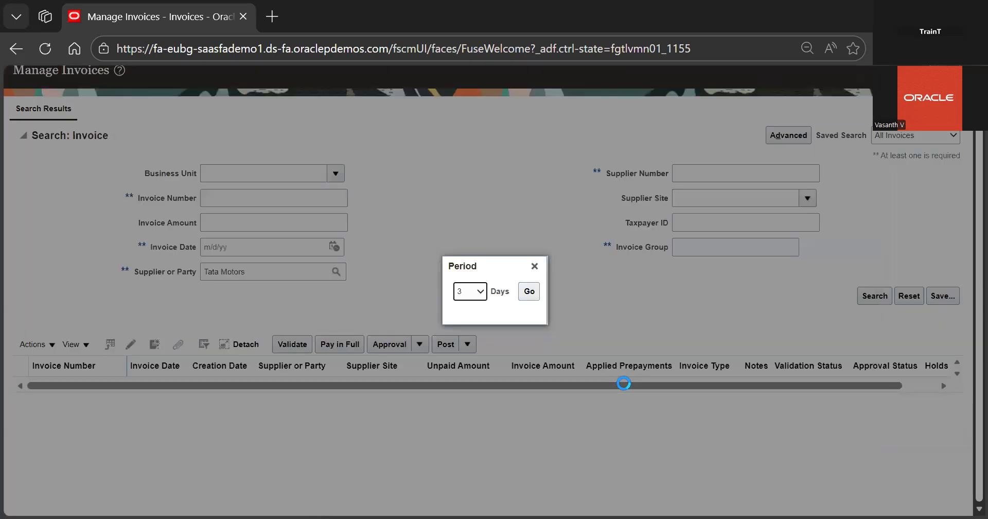
{"action": "left_click", "coordinate": [529, 291]}
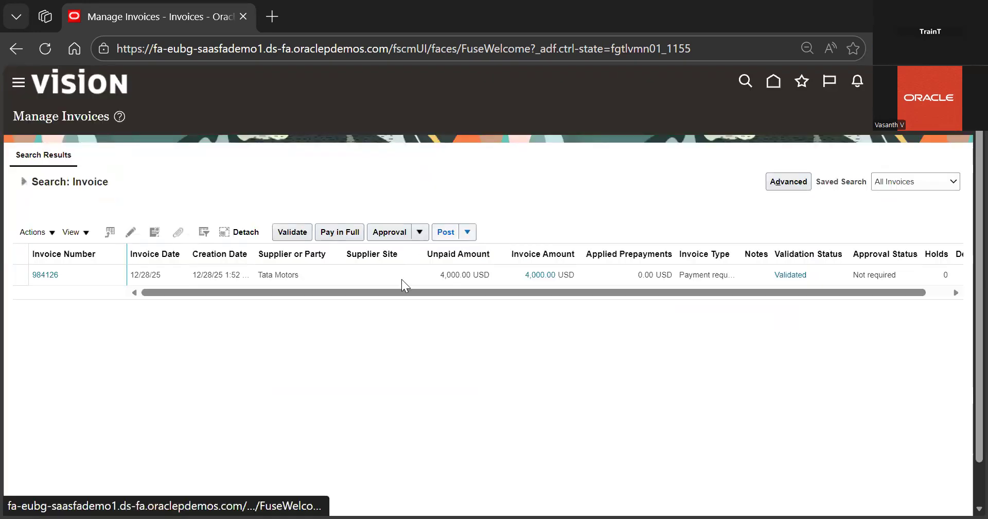
Select invoice 984126 and pay it in full with a chosen bank account and the 08 PPP payment process profile
{"action": "left_click", "coordinate": [382, 275]}
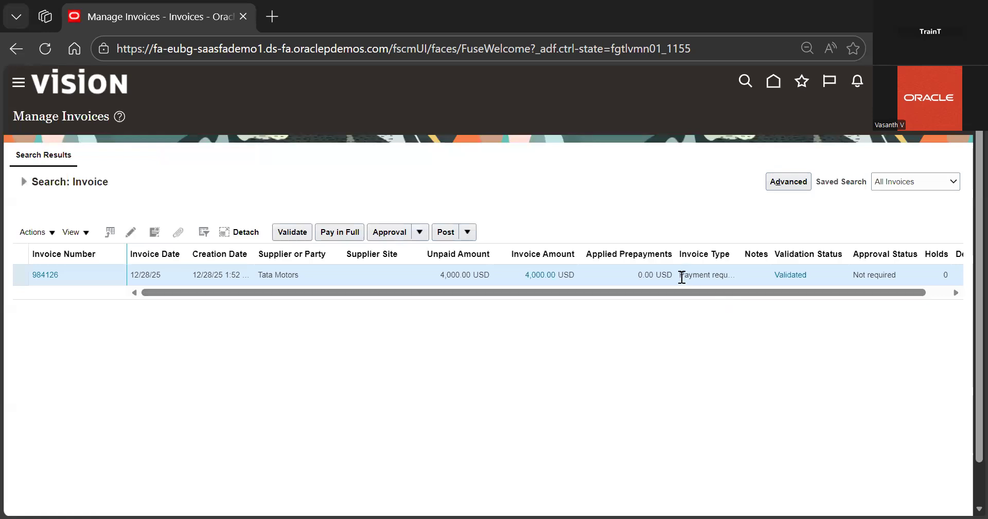
{"action": "left_click_drag", "start_coordinate": [682, 277], "coordinate": [703, 276]}
{"action": "left_click", "coordinate": [680, 277]}
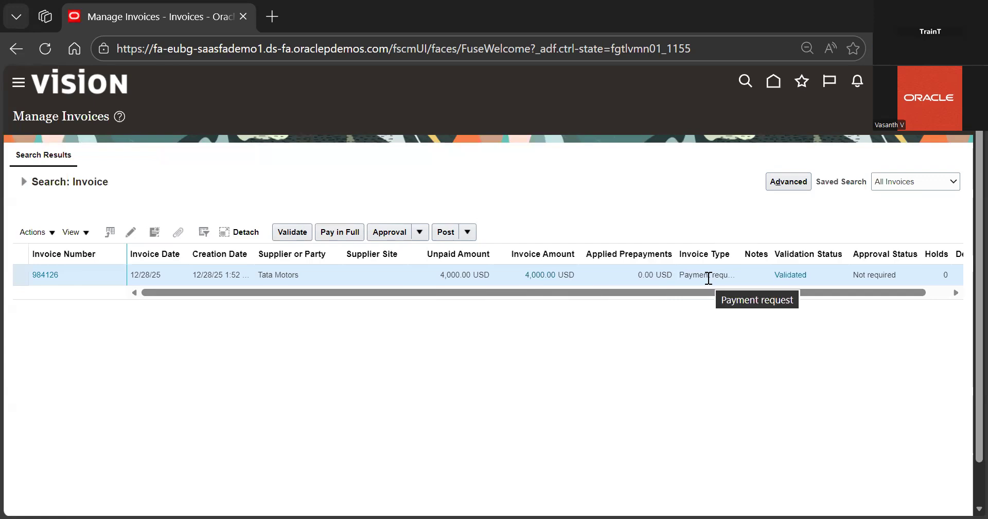
{"action": "left_click_drag", "start_coordinate": [832, 293], "coordinate": [793, 294]}
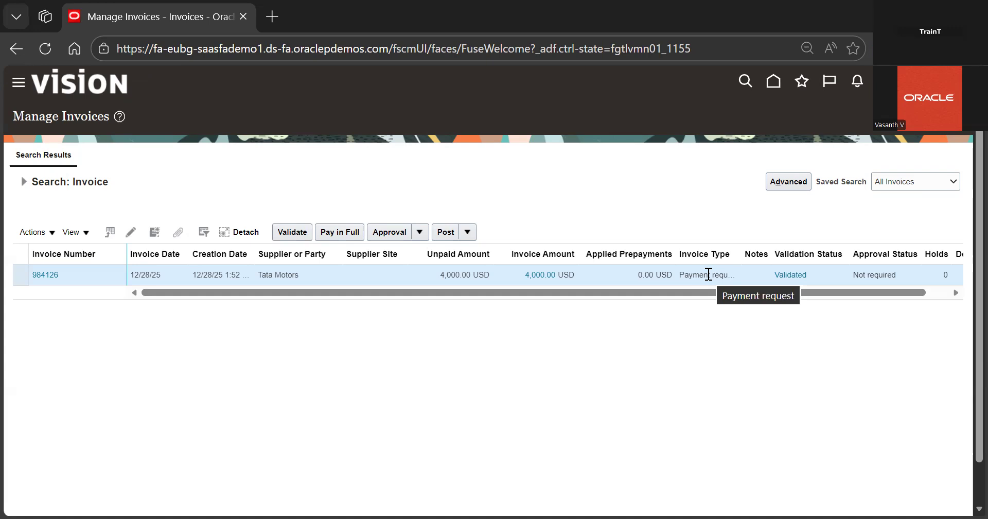
{"action": "left_click", "coordinate": [346, 235]}
{"action": "left_click", "coordinate": [483, 258]}
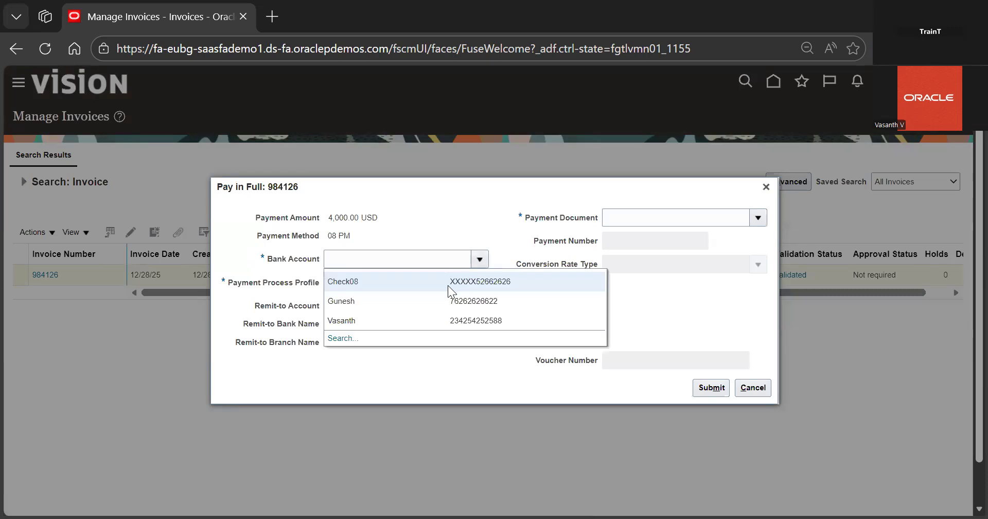
{"action": "left_click", "coordinate": [409, 327]}
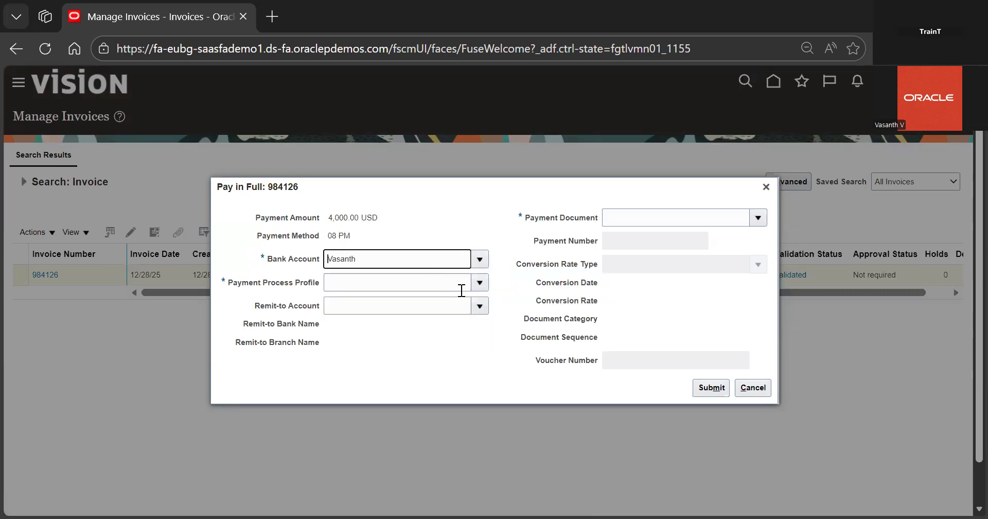
{"action": "left_click", "coordinate": [474, 287]}
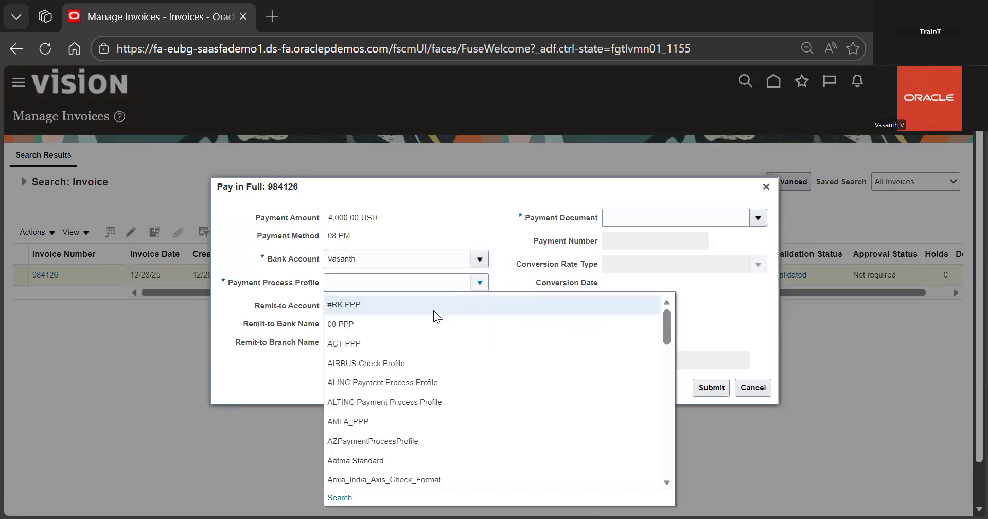
{"action": "left_click", "coordinate": [418, 320]}
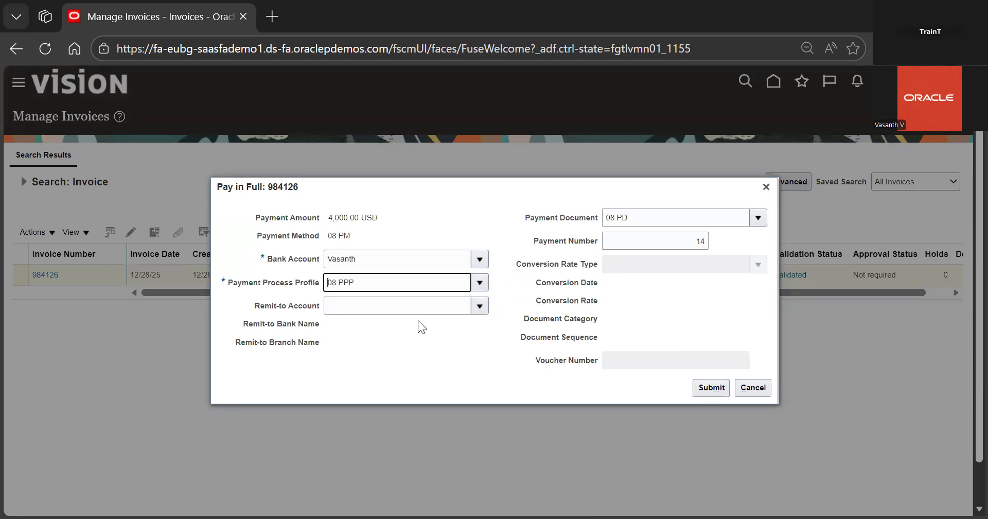
{"action": "left_click", "coordinate": [706, 391]}
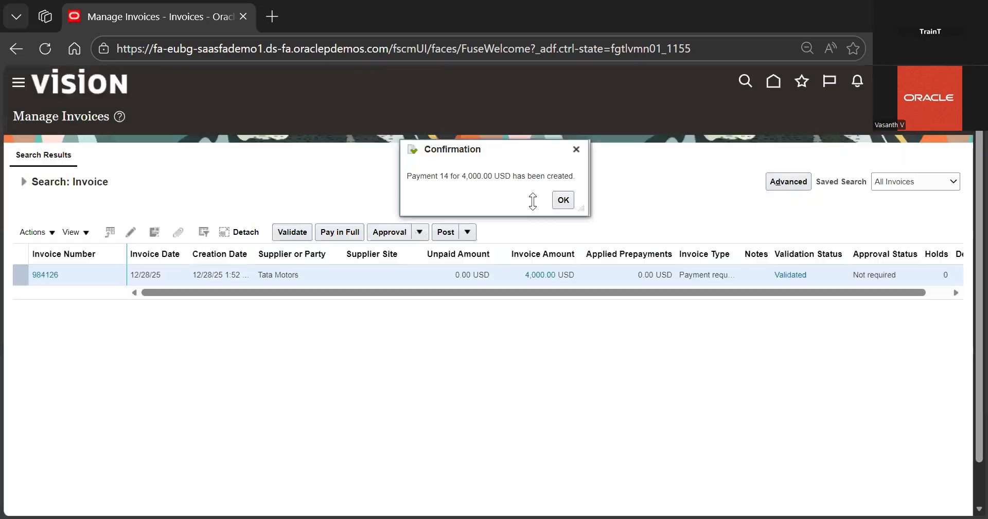
{"action": "left_click", "coordinate": [563, 200]}
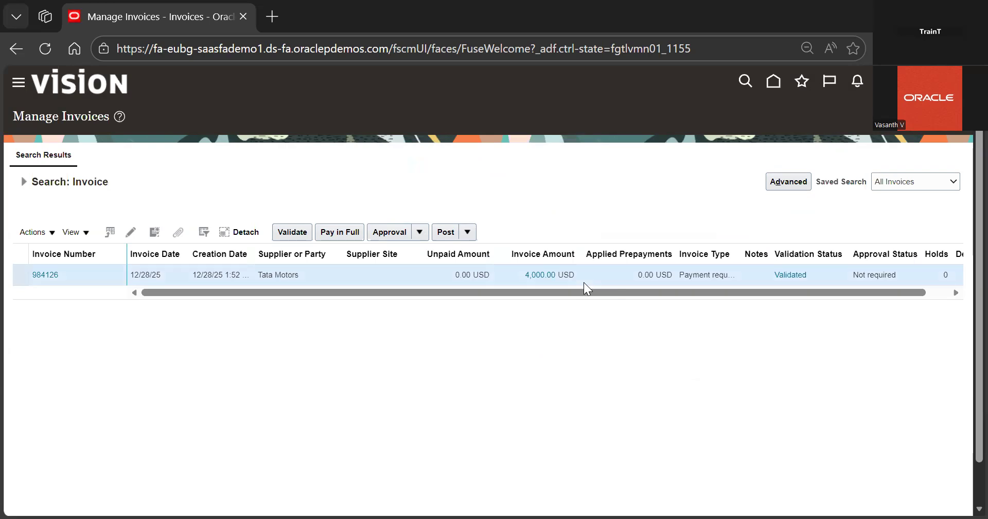
{"action": "left_click_drag", "start_coordinate": [565, 283], "coordinate": [674, 291]}
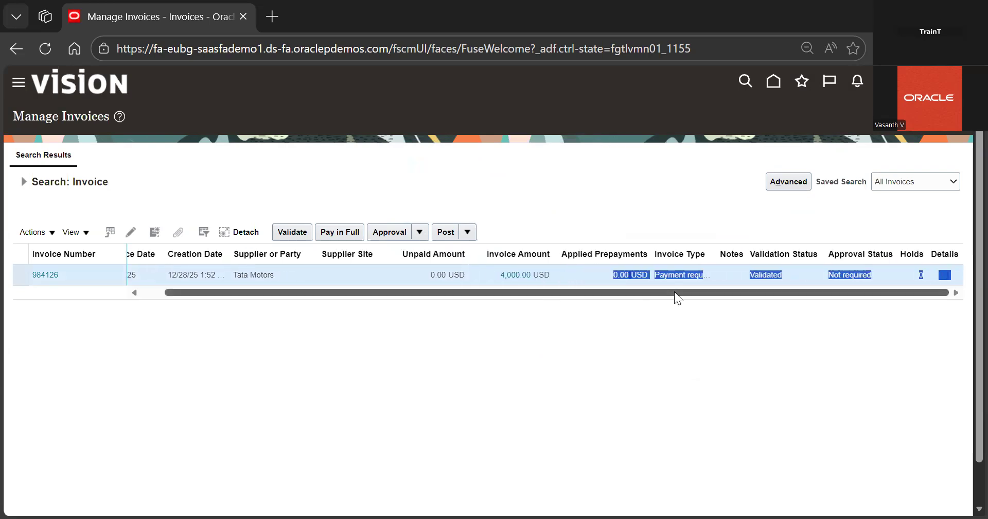
{"action": "left_click", "coordinate": [670, 339]}
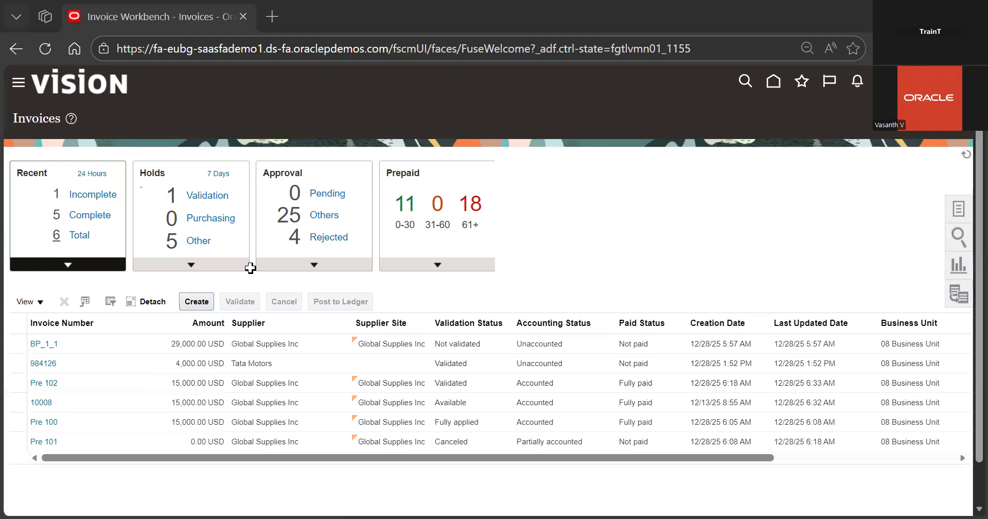
Switch to Excel and start entering the receivables activities task name in cell A1
{"action": "key", "text": "alt+Tab"}
{"action": "type", "text": "Manage Rce"}
{"action": "key", "text": "BackSpace"}
{"action": "key", "text": "BackSpace"}
{"action": "type", "text": "ecei"}
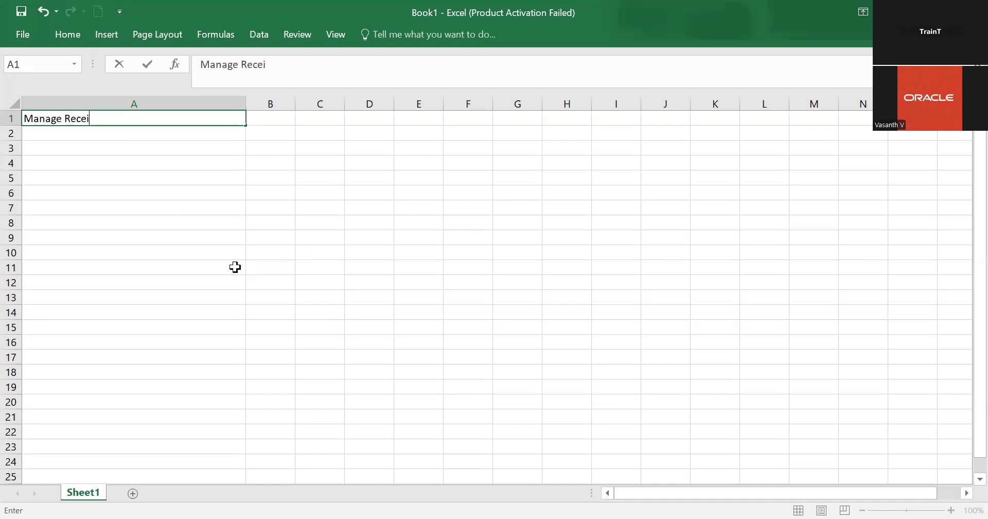
{"action": "type", "text": "vable Activity"}
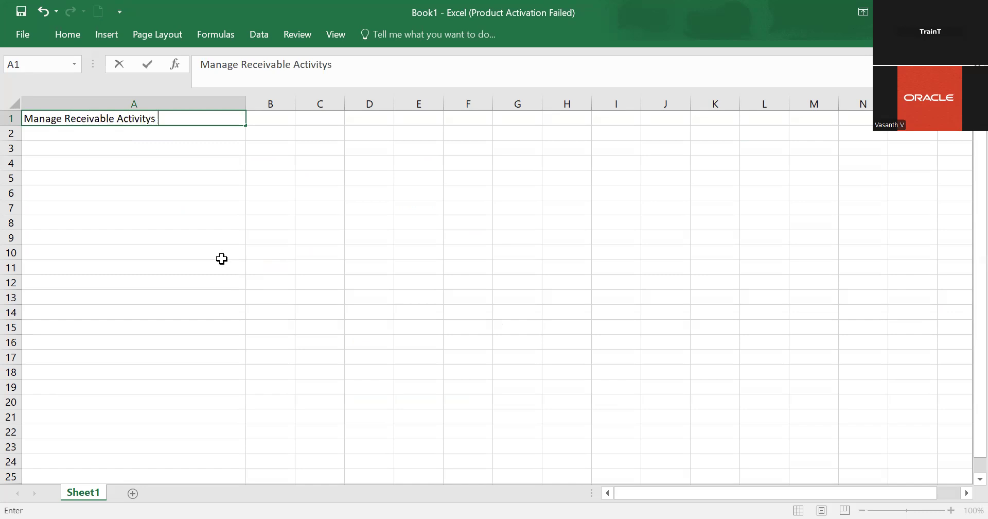
{"action": "type", "text": "s"}
{"action": "key", "text": "BackSpace"}
{"action": "key", "text": "BackSpace"}
{"action": "key", "text": "BackSpace"}
{"action": "type", "text": "ie"}
{"action": "key", "text": "BackSpace"}
{"action": "key", "text": "BackSpace"}
Finish cell A1 with pasted text so it reads Manage Receivables Activities
{"action": "key", "text": "alt+Tab"}
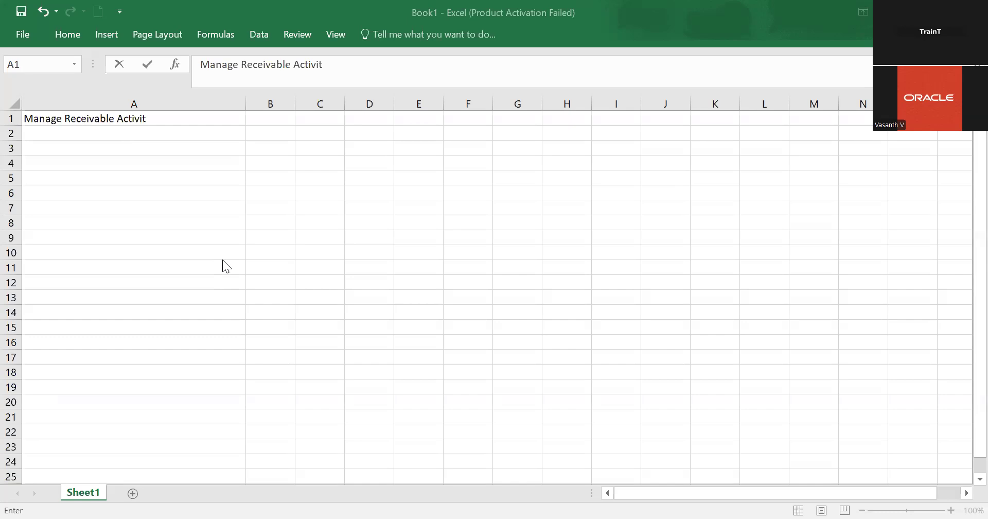
{"action": "key", "text": "BackSpace"}
{"action": "key", "text": "BackSpace"}
{"action": "key", "text": "BackSpace"}
{"action": "key", "text": "BackSpace"}
{"action": "key", "text": "BackSpace"}
{"action": "key", "text": "BackSpace"}
{"action": "key", "text": "BackSpace"}
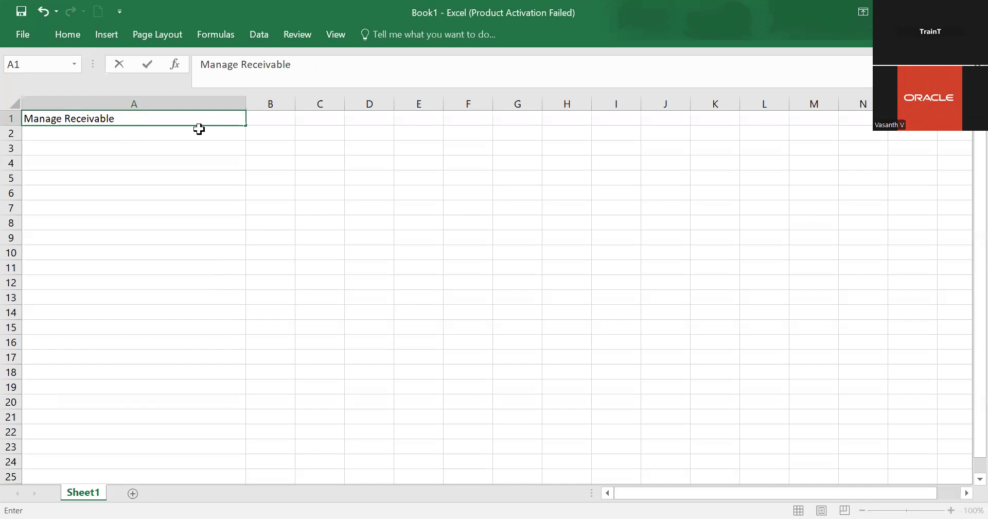
{"action": "type", "text": "Ac"}
{"action": "key", "text": "BackSpace"}
{"action": "key", "text": "BackSpace"}
{"action": "key", "text": "BackSpace"}
{"action": "key", "text": "BackSpace"}
{"action": "key", "text": "BackSpace"}
{"action": "key", "text": "BackSpace"}
{"action": "key", "text": "BackSpace"}
{"action": "key", "text": "BackSpace"}
{"action": "key", "text": "BackSpace"}
{"action": "key", "text": "BackSpace"}
{"action": "key", "text": "BackSpace"}
{"action": "key", "text": "BackSpace"}
{"action": "key", "text": "BackSpace"}
{"action": "key", "text": "BackSpace"}
{"action": "key", "text": "BackSpace"}
{"action": "key", "text": "BackSpace"}
{"action": "key", "text": "BackSpace"}
{"action": "key", "text": "BackSpace"}
{"action": "key", "text": "BackSpace"}
{"action": "key", "text": "BackSpace"}
{"action": "type", "text": "Manage Receivables Activities"}
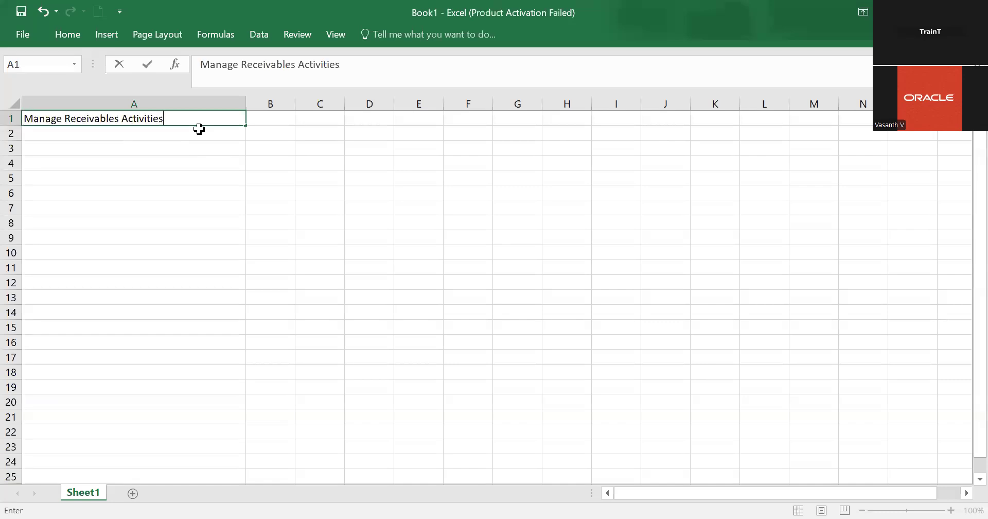
{"action": "left_click", "coordinate": [166, 133]}
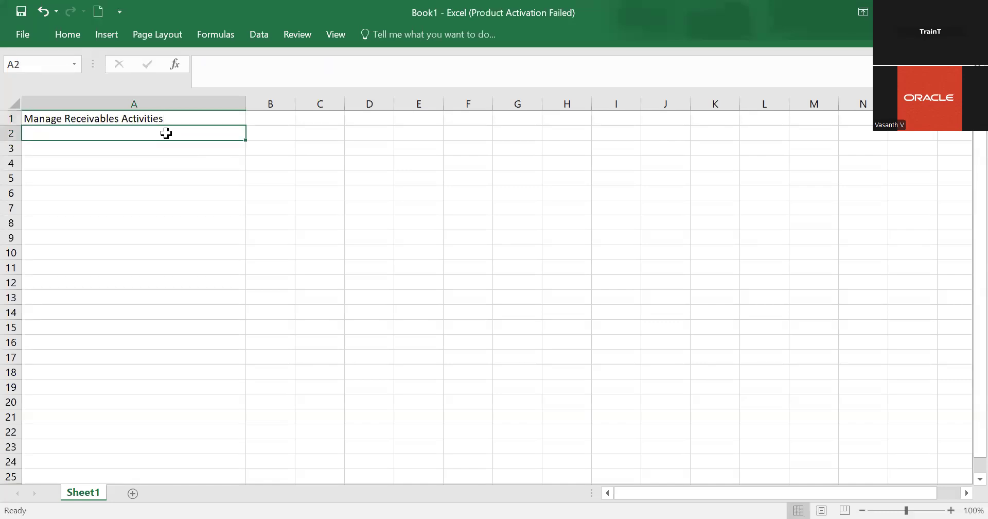
Enter Manage Approval Limits in cell A2
{"action": "key", "text": "alt+Tab"}
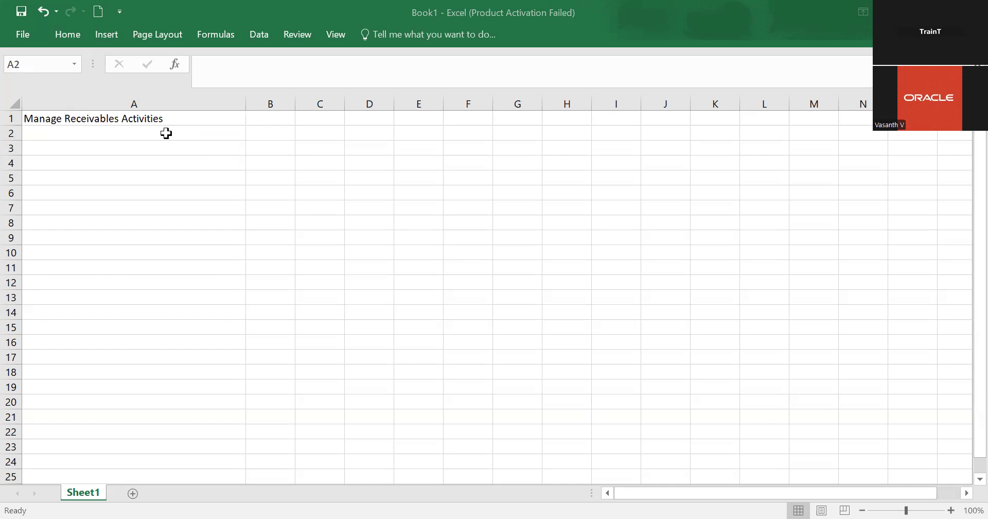
{"action": "left_click", "coordinate": [166, 134]}
{"action": "type", "text": "Manage "}
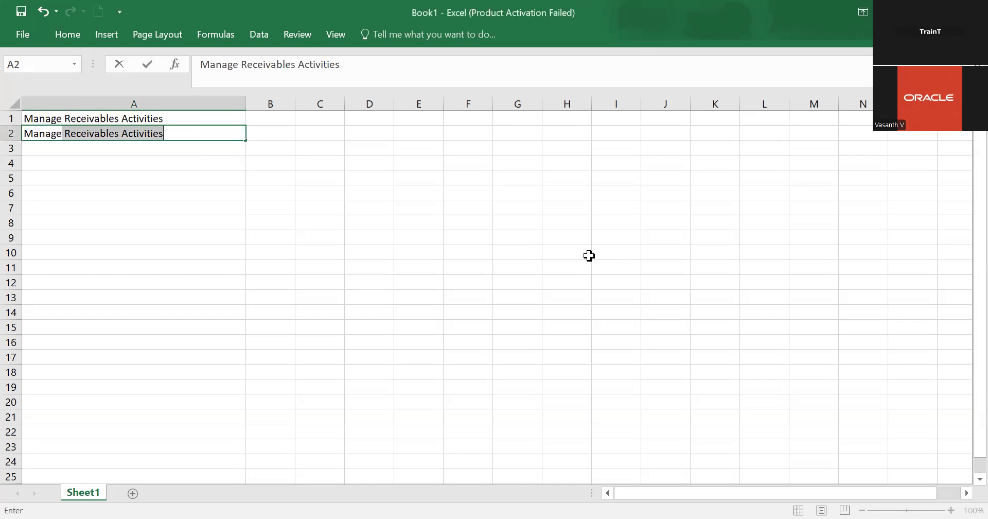
{"action": "type", "text": "Appro"}
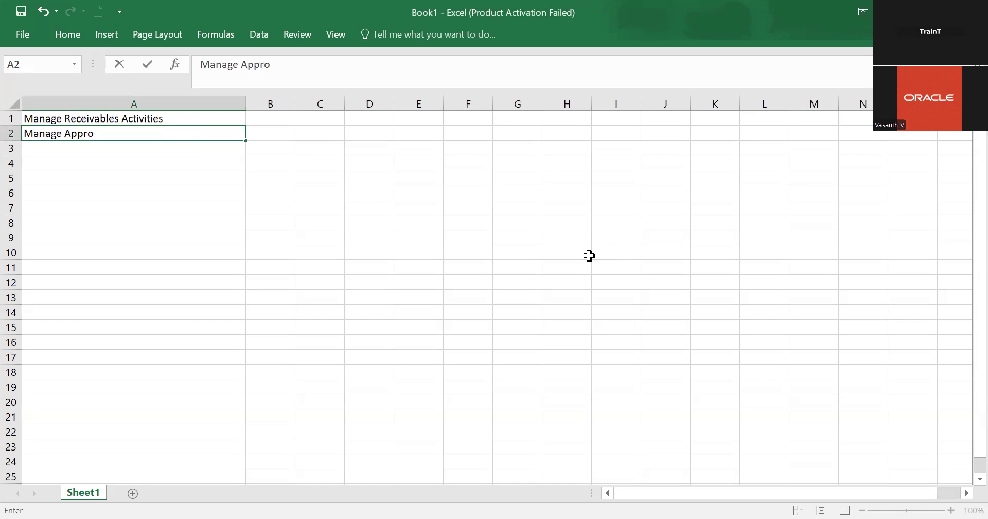
{"action": "type", "text": "val Limits"}
{"action": "left_click", "coordinate": [212, 148]}
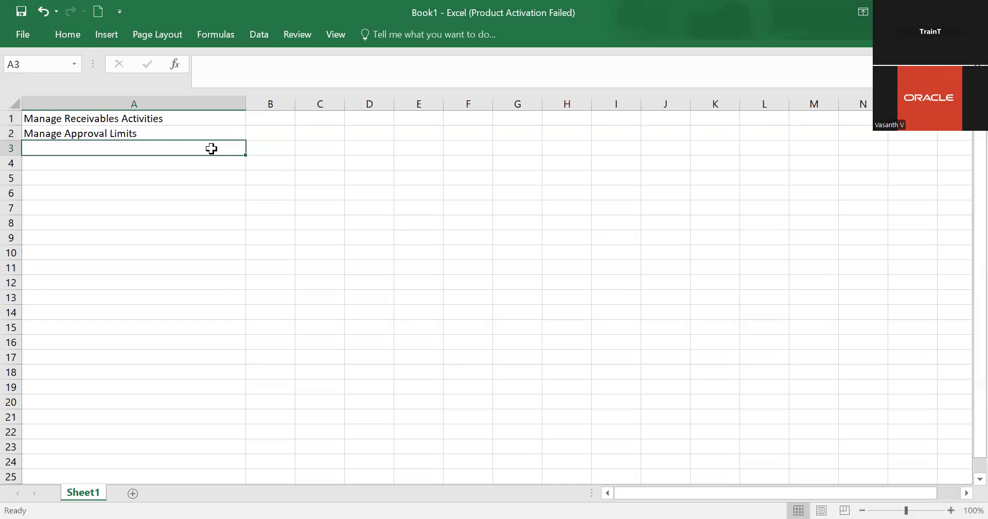
Enter Create Transaction For Credit Memo in cell A3, correcting the typo in Memo
{"action": "type", "text": "Cr"}
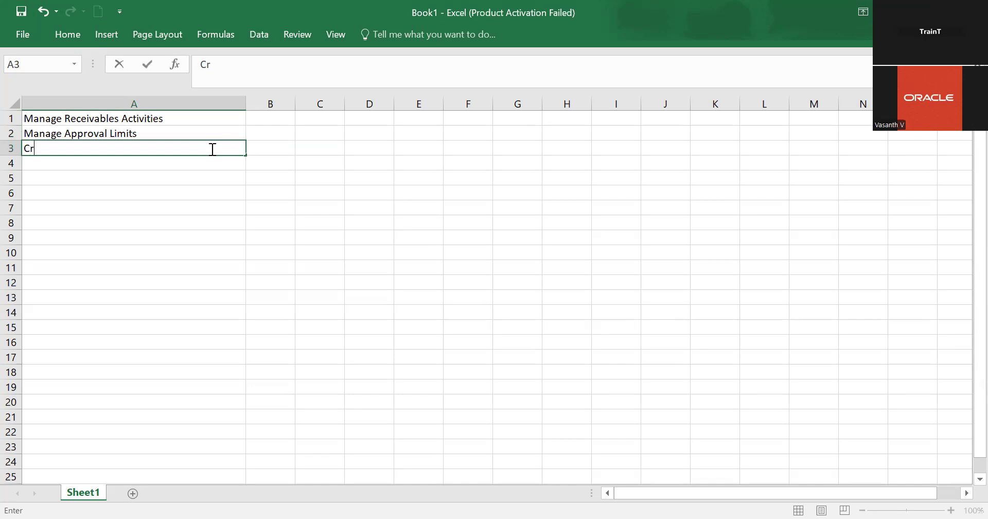
{"action": "type", "text": "eate Transaction"}
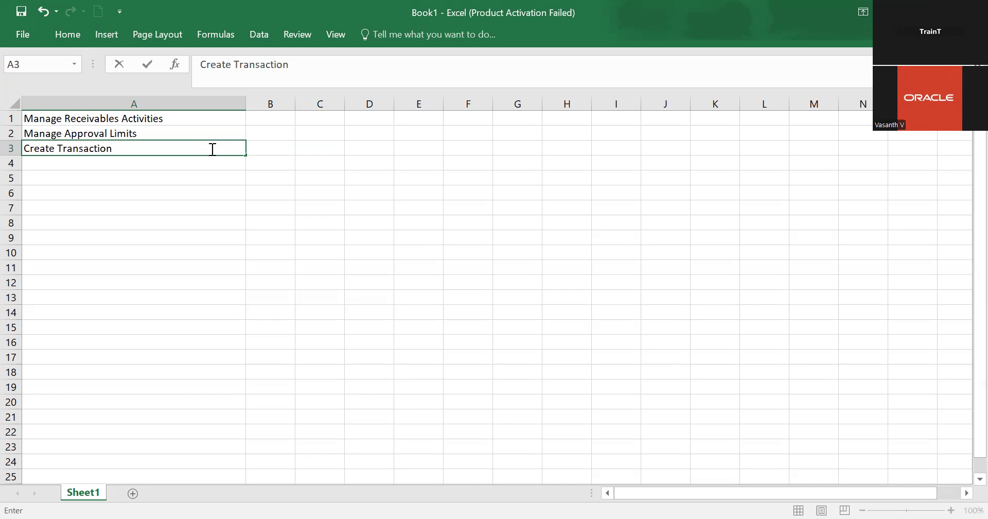
{"action": "type", "text": " For Credit memeo"}
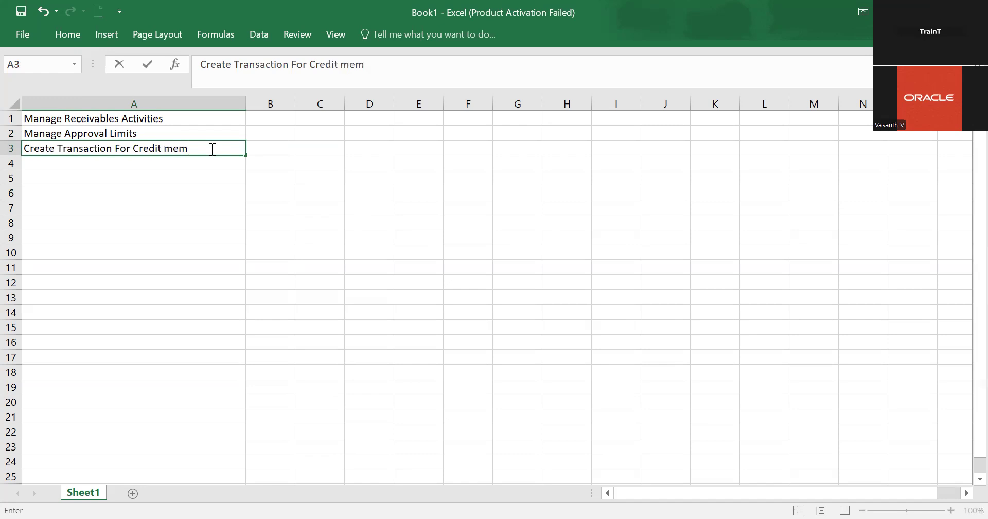
{"action": "left_click", "coordinate": [173, 150]}
{"action": "key", "text": "BackSpace"}
{"action": "type", "text": "M"}
{"action": "left_click", "coordinate": [210, 150]}
{"action": "key", "text": "BackSpace"}
{"action": "key", "text": "BackSpace"}
{"action": "type", "text": "o"}
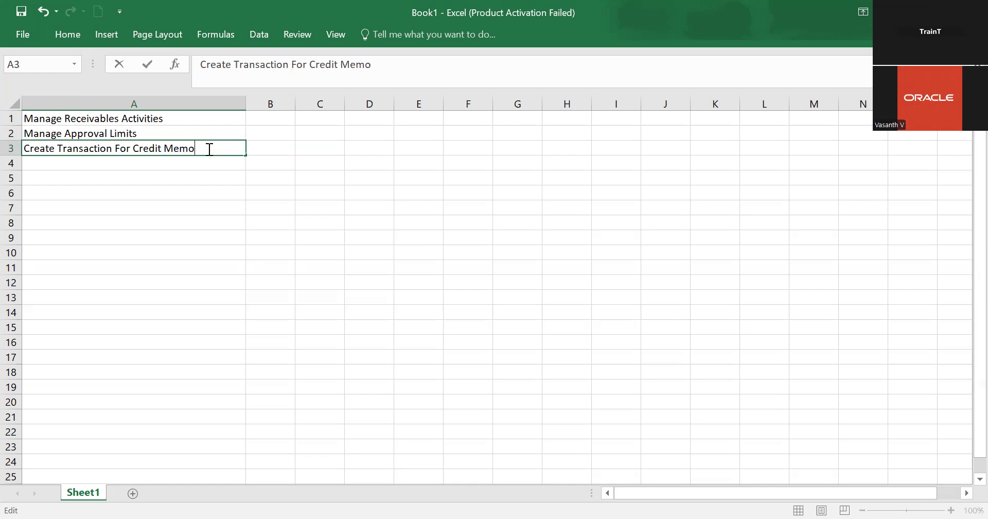
Paste the Manage Credit Memo Applications task name into cell A4
{"action": "left_click", "coordinate": [132, 165]}
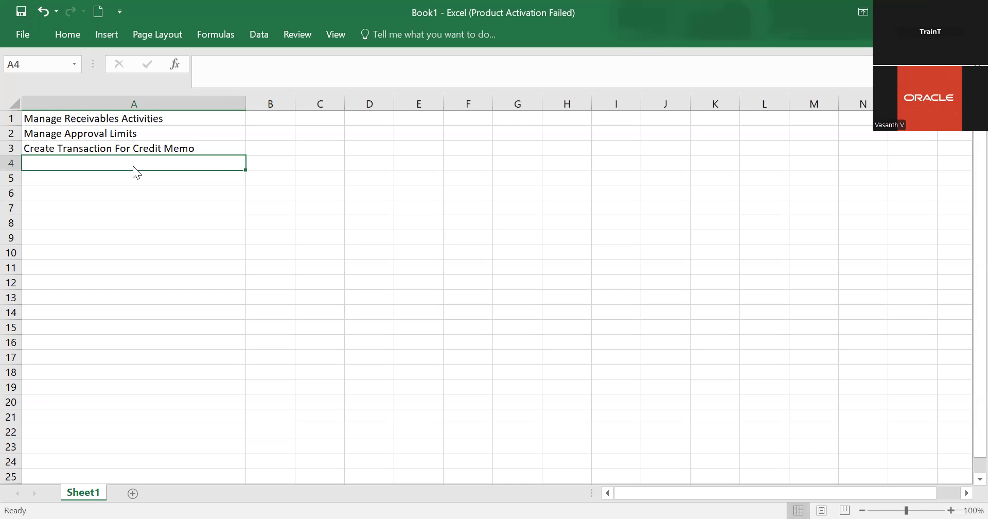
{"action": "key", "text": "alt+Tab"}
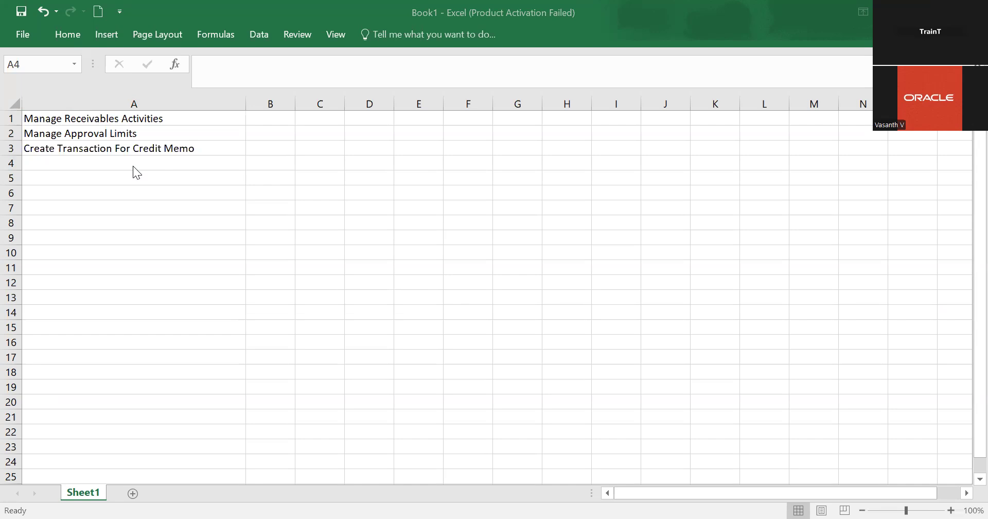
{"action": "left_click", "coordinate": [192, 167]}
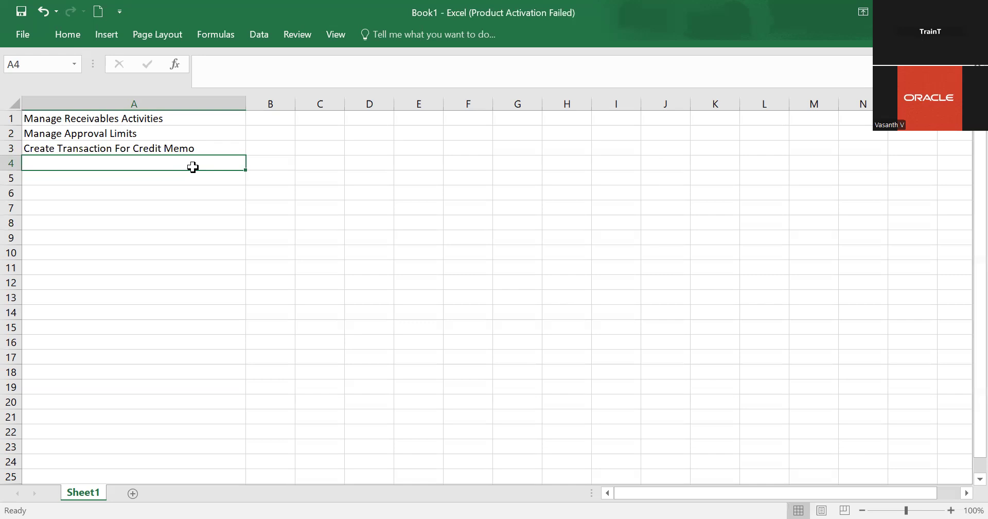
{"action": "key", "text": "alt+Tab"}
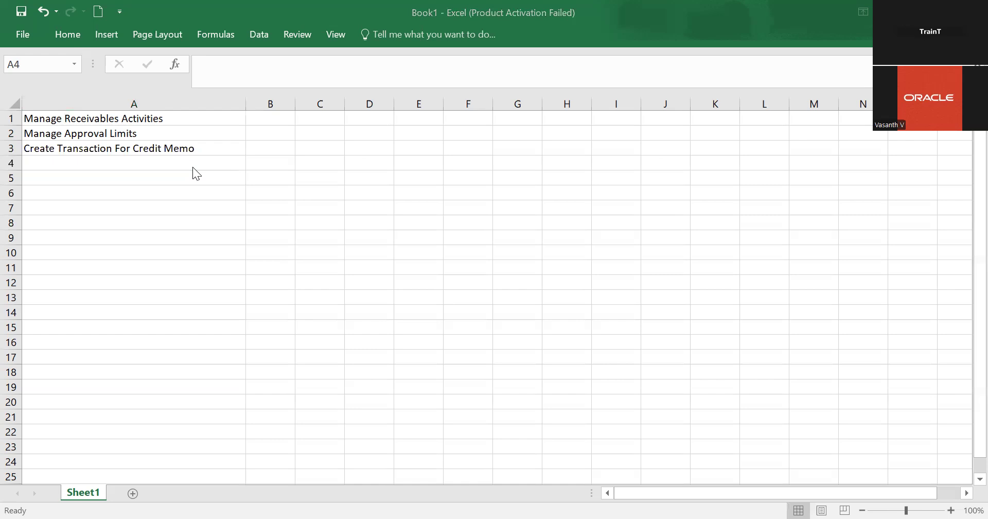
{"action": "left_click", "coordinate": [165, 161]}
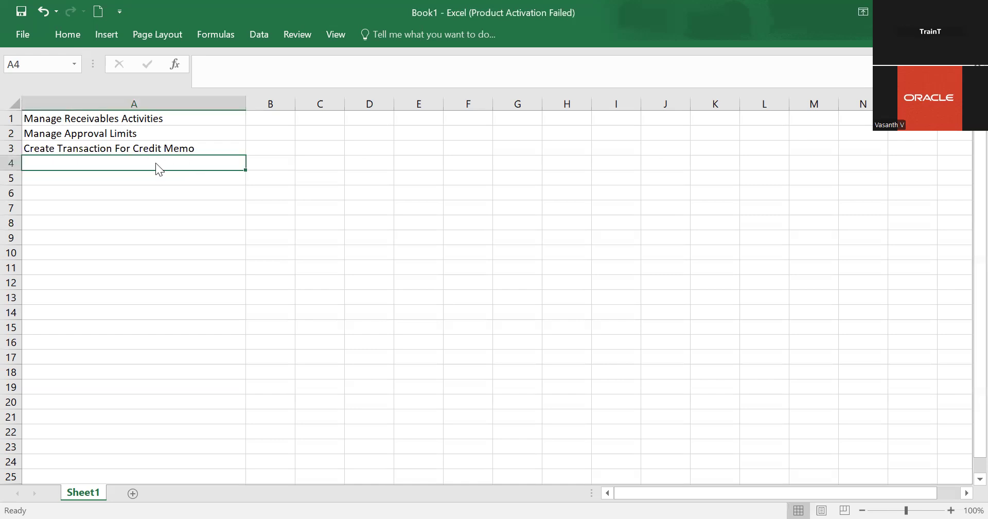
{"action": "key", "text": "alt+Tab"}
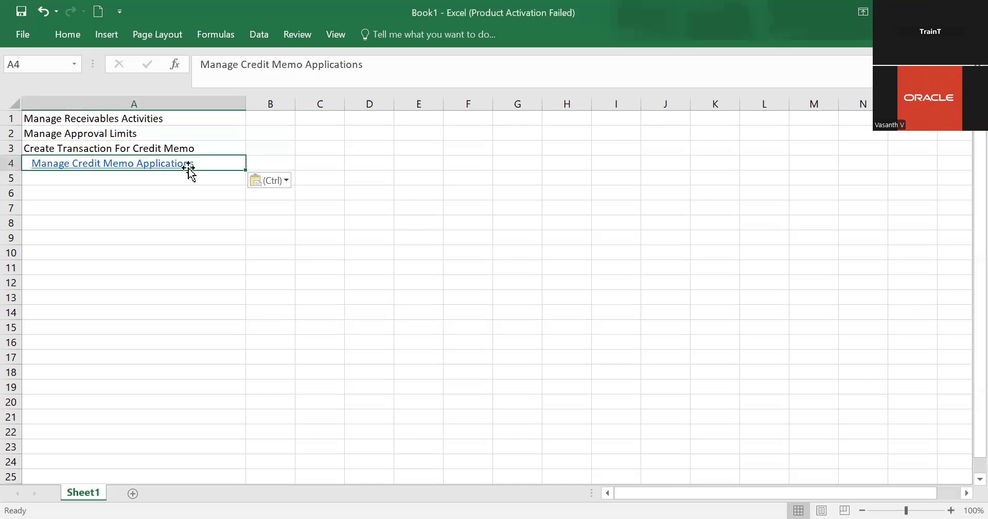
{"action": "left_click", "coordinate": [203, 164]}
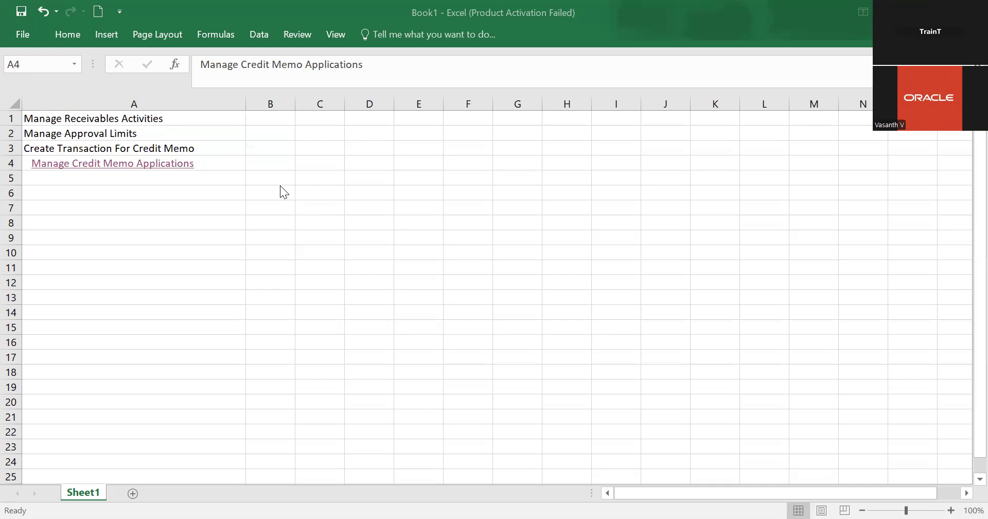
Re-apply the paste in cell A4 as text only, removing the hyperlink formatting
{"action": "left_click", "coordinate": [236, 166]}
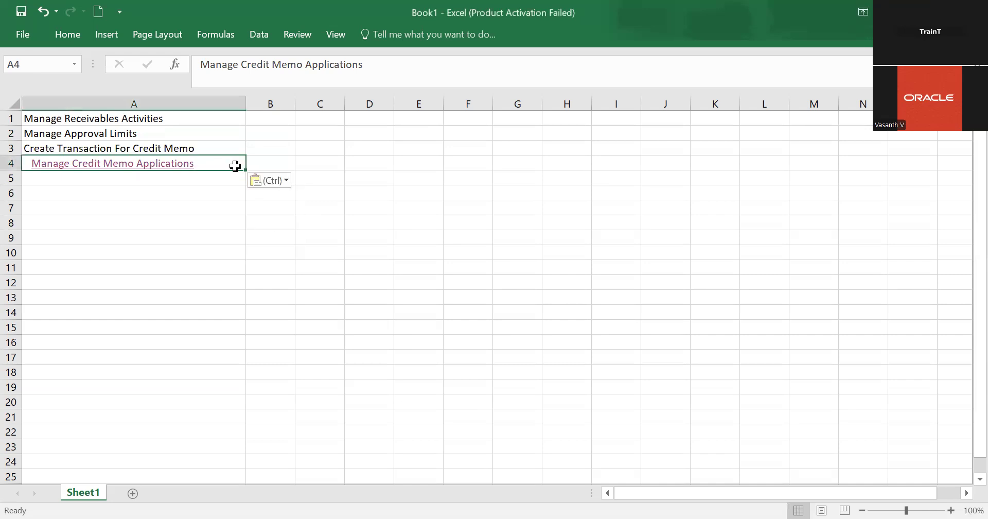
{"action": "left_click", "coordinate": [299, 267]}
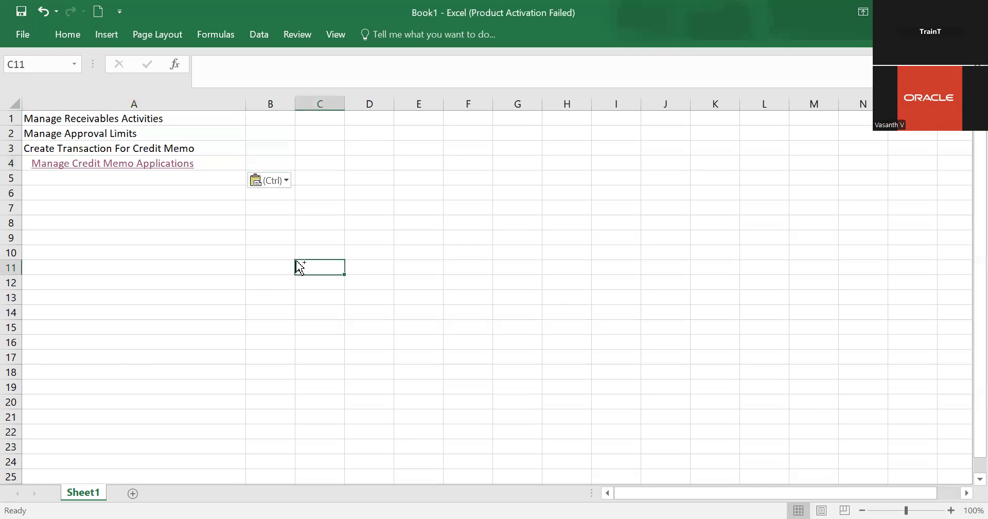
{"action": "key", "text": "ctrl"}
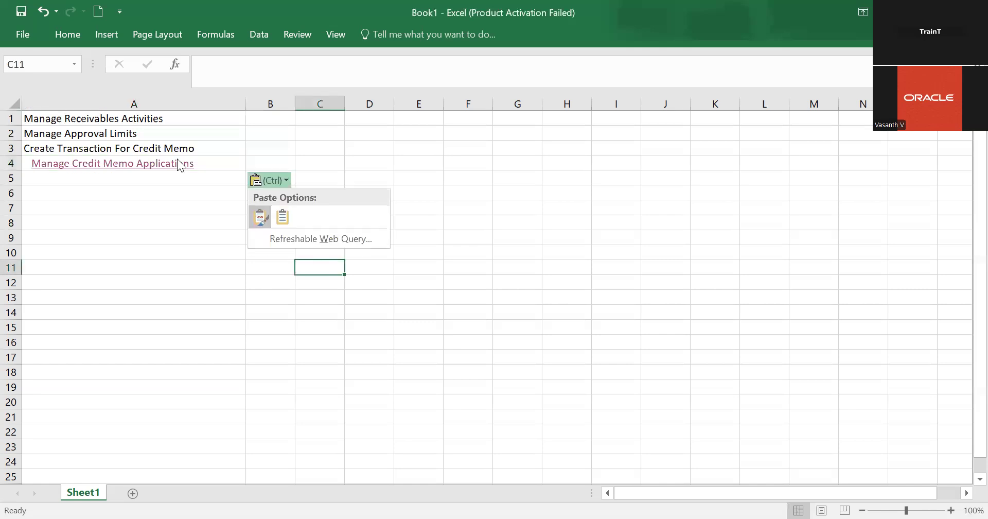
{"action": "left_click", "coordinate": [205, 165]}
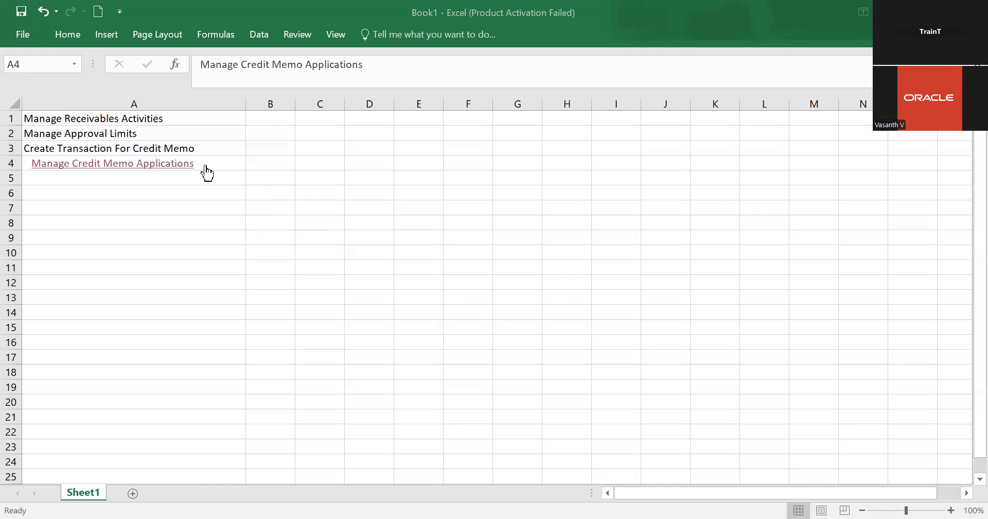
{"action": "left_click", "coordinate": [276, 184]}
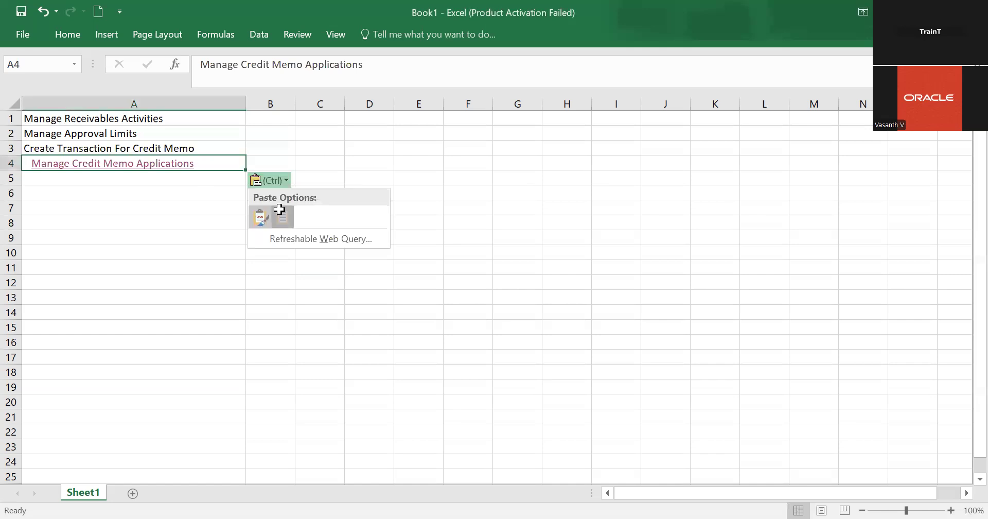
{"action": "left_click", "coordinate": [281, 212]}
{"action": "left_click", "coordinate": [193, 194]}
{"action": "left_click", "coordinate": [194, 173]}
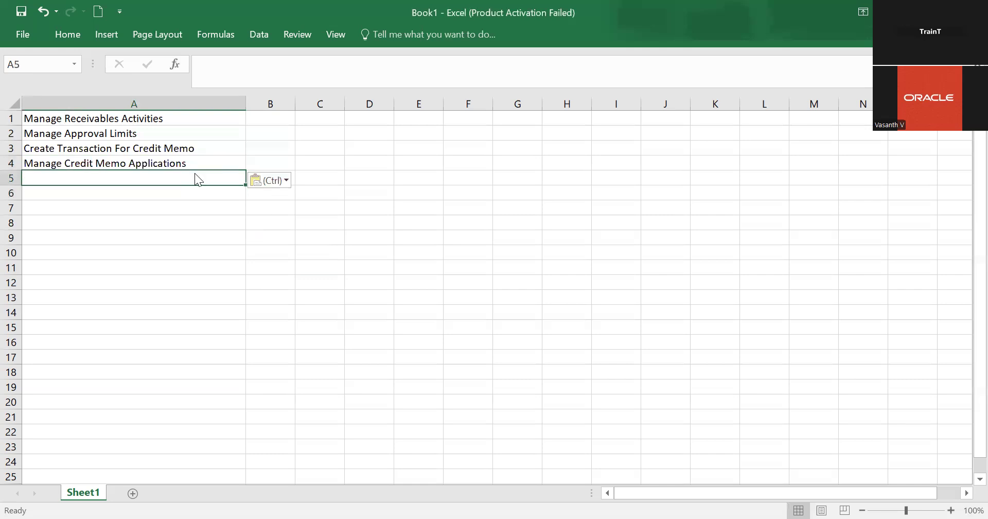
Start entering Manage in cell A5, correcting the stray letter
{"action": "key", "text": "alt+Tab"}
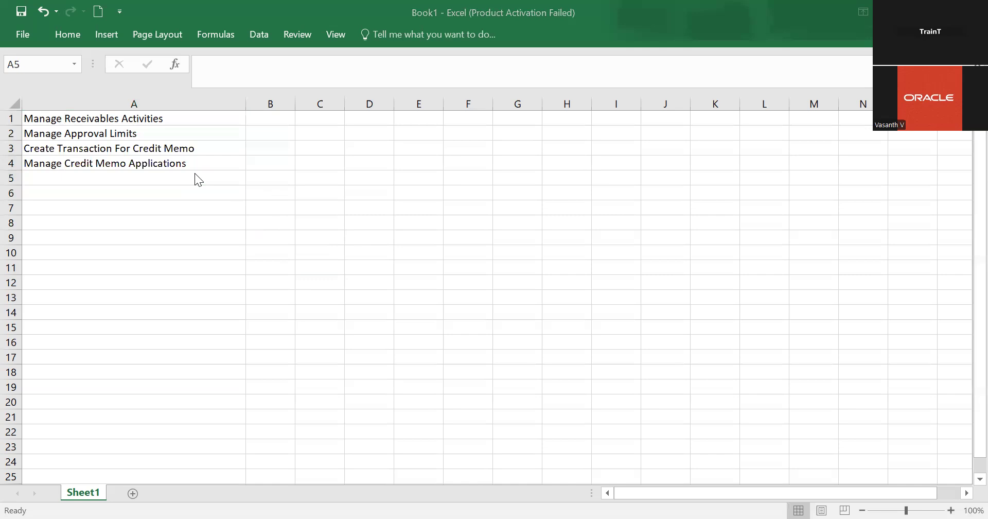
{"action": "key", "text": "alt+Tab"}
{"action": "key", "text": "m"}
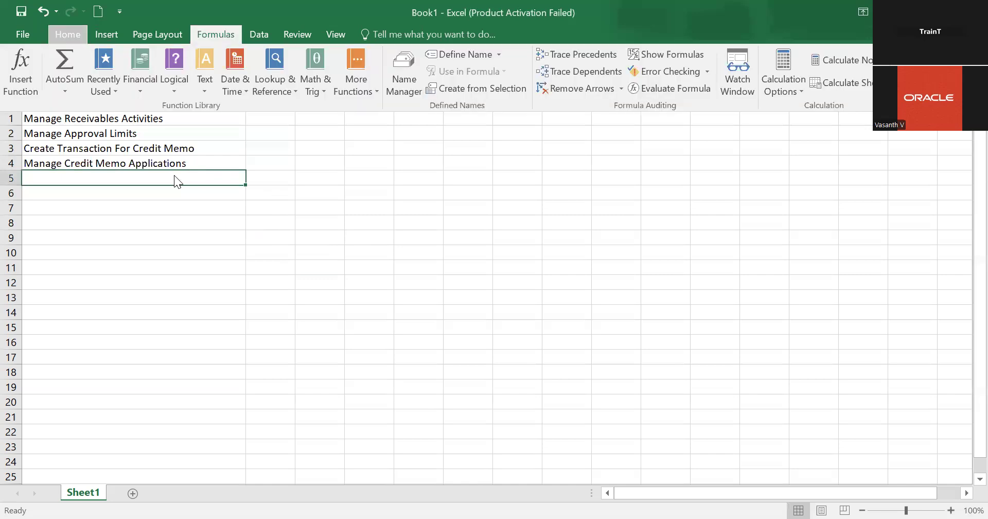
{"action": "left_click", "coordinate": [172, 177]}
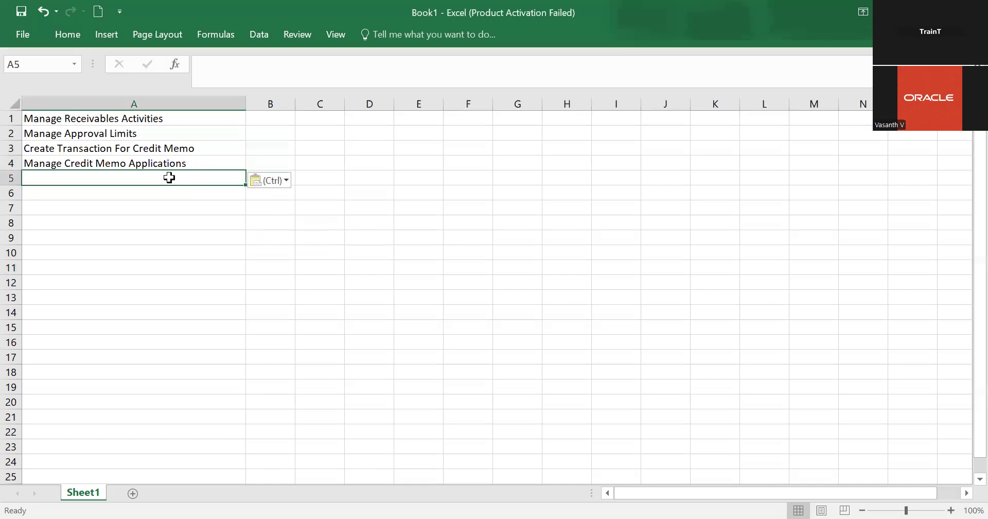
{"action": "type", "text": "Managew"}
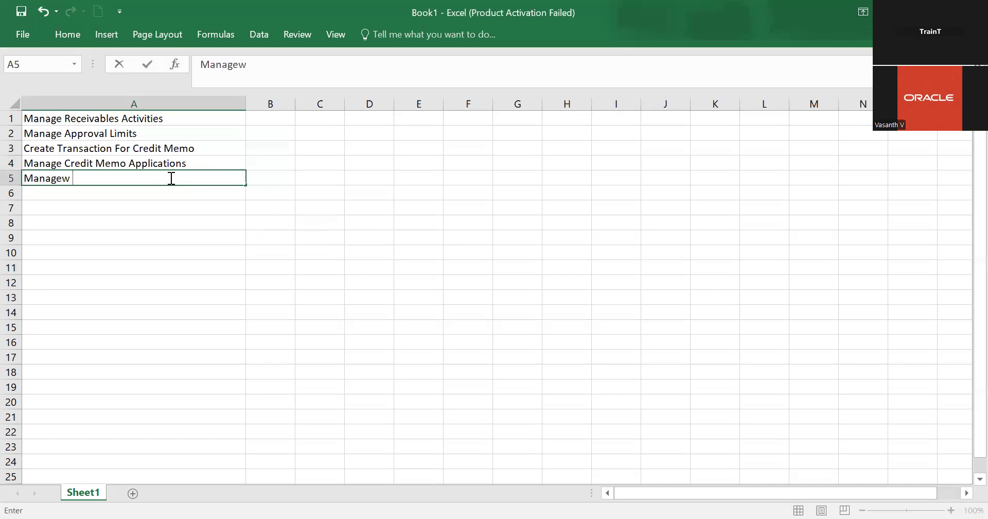
{"action": "key", "text": "BackSpace"}
{"action": "key", "text": "alt+Tab"}
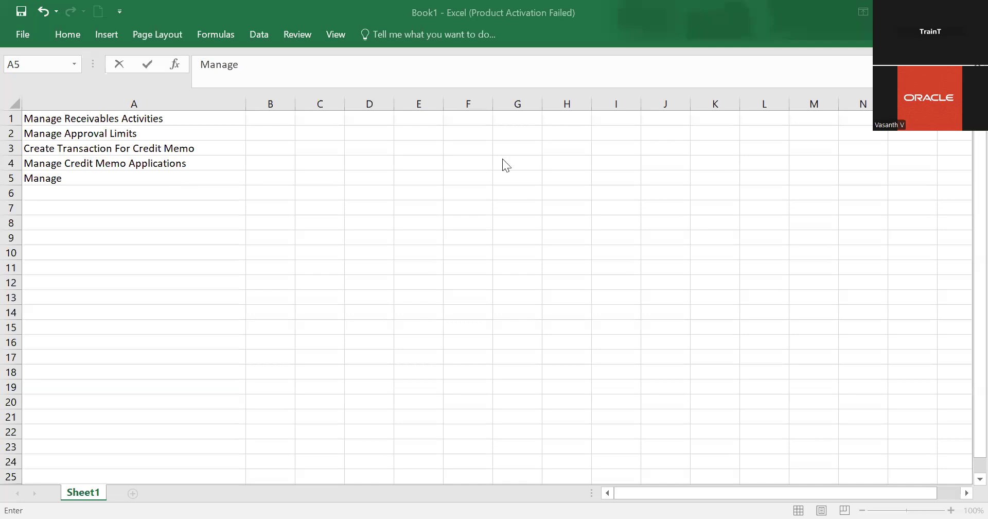
{"action": "key", "text": "alt+Tab"}
Search the setup tasks for manage transaction and open Manage Transaction Types
{"action": "type", "text": "manage"}
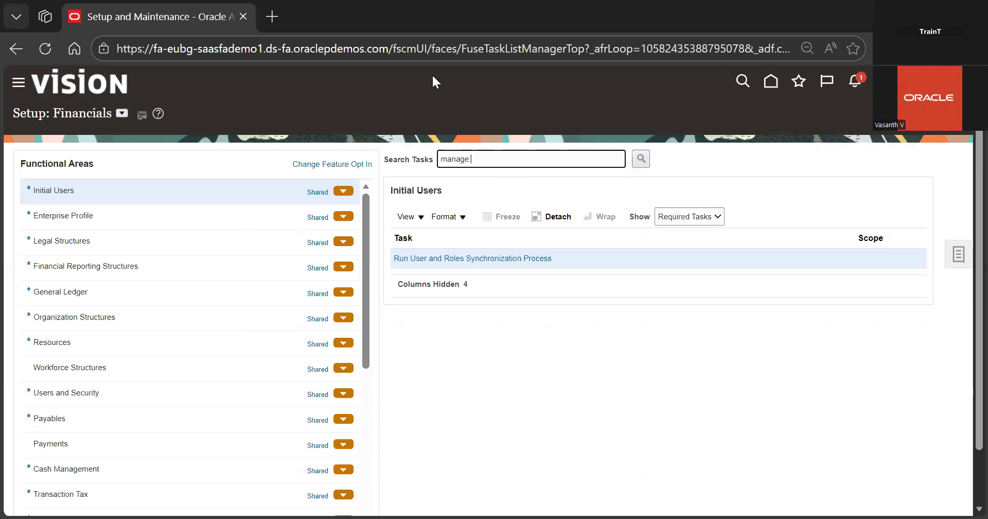
{"action": "type", "text": "transaction"}
{"action": "key", "text": "Return"}
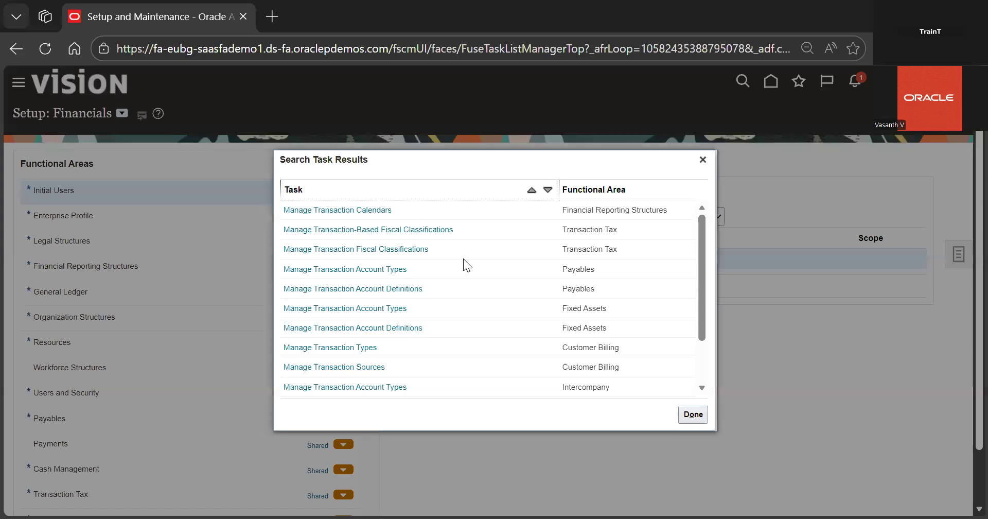
{"action": "left_click", "coordinate": [359, 348]}
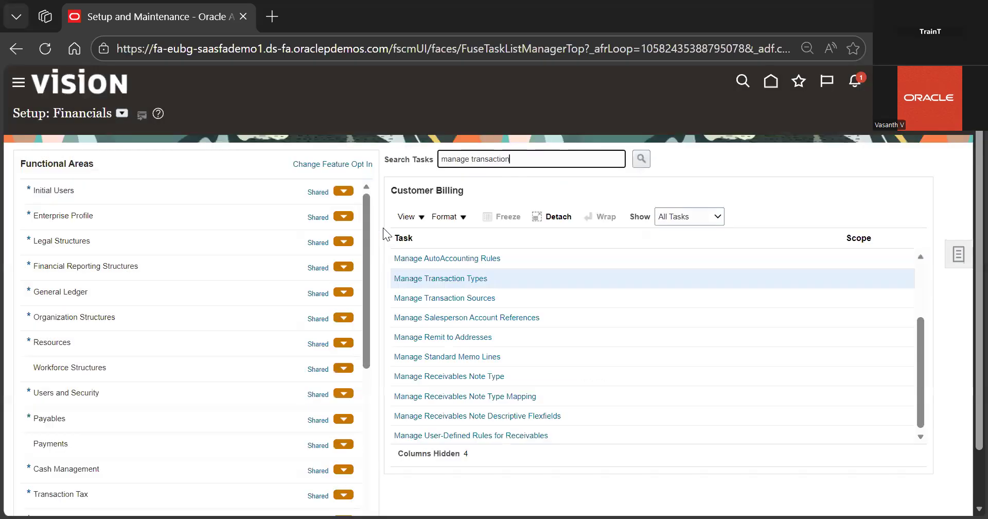
{"action": "left_click", "coordinate": [460, 279]}
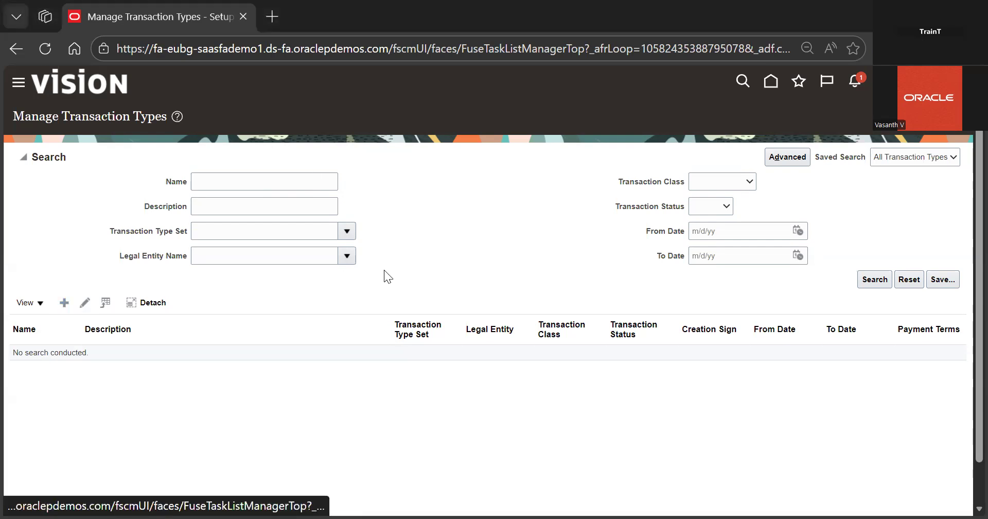
Start a new transaction type in set 08 RDS and name it BPI Refund
{"action": "scroll", "coordinate": [384, 269], "scroll_direction": "down", "scroll_amount": 1}
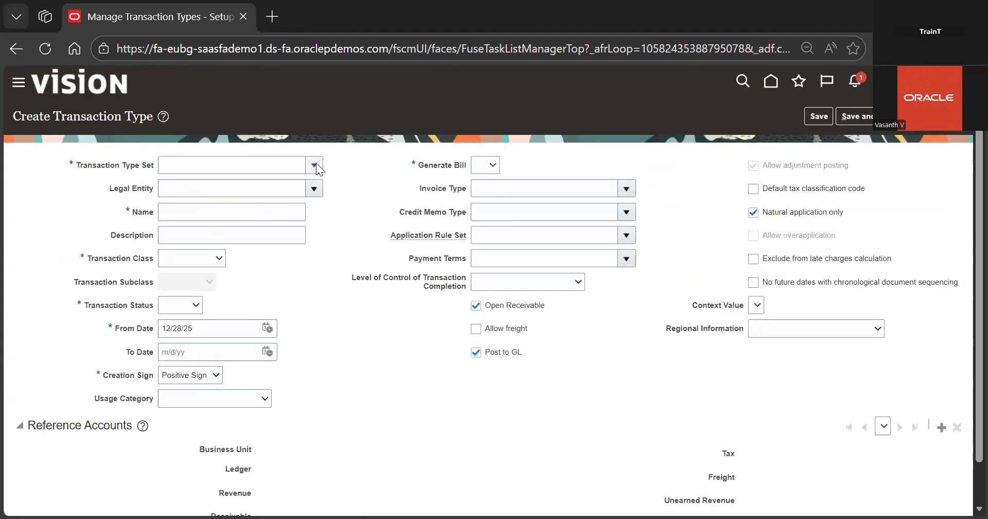
{"action": "left_click", "coordinate": [318, 166]}
{"action": "left_click", "coordinate": [220, 224]}
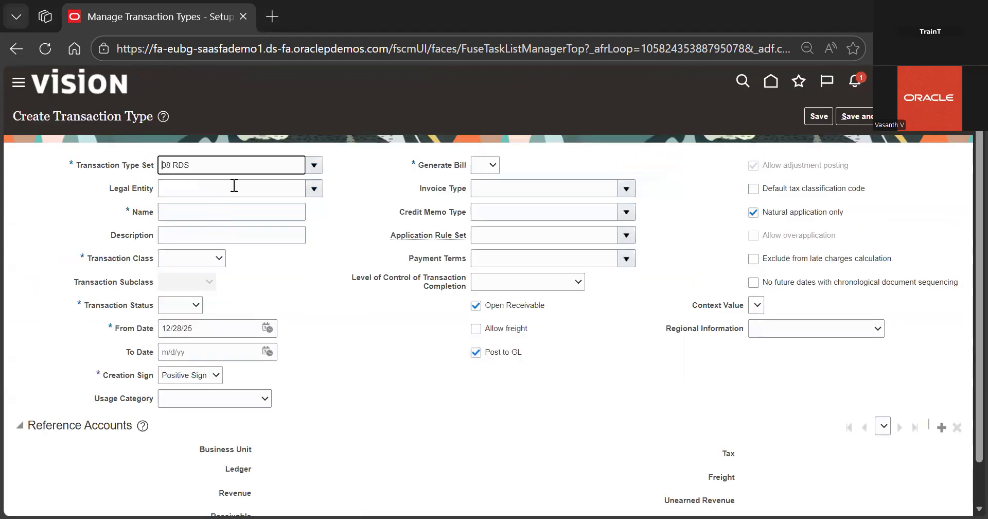
{"action": "left_click", "coordinate": [233, 210]}
{"action": "type", "text": "BPI "}
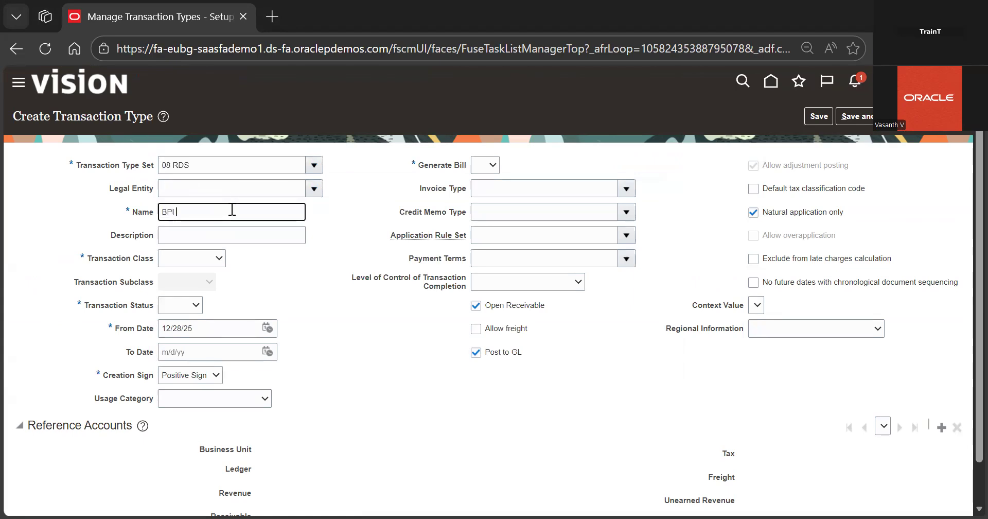
{"action": "type", "text": "Refund"}
{"action": "key", "text": "BackSpace"}
{"action": "key", "text": "BackSpace"}
{"action": "key", "text": "BackSpace"}
{"action": "key", "text": "BackSpace"}
{"action": "type", "text": "efund"}
Set the transaction class to Credit Memo and change the name to BPI Refunds
{"action": "left_click", "coordinate": [288, 266]}
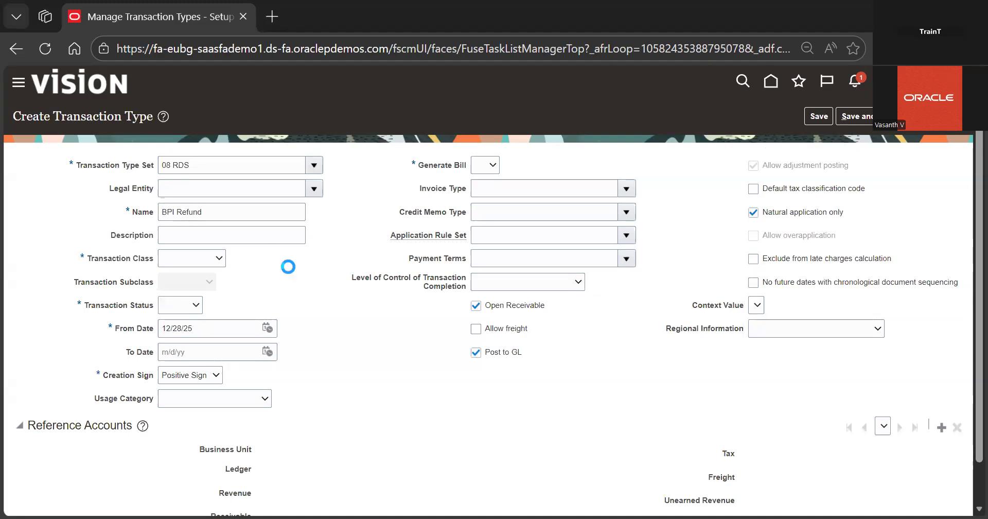
{"action": "left_click", "coordinate": [195, 256]}
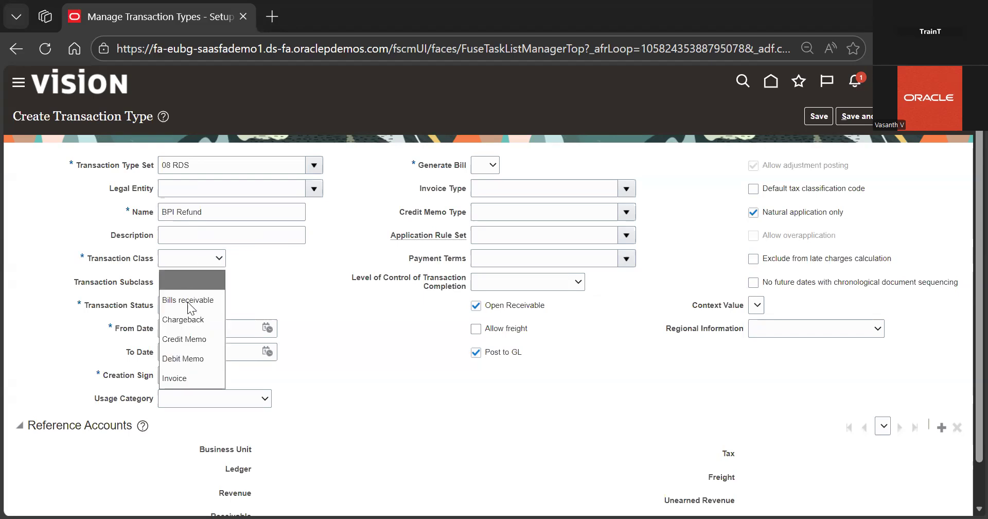
{"action": "left_click", "coordinate": [183, 340]}
{"action": "scroll", "coordinate": [271, 284], "scroll_direction": "down", "scroll_amount": 1}
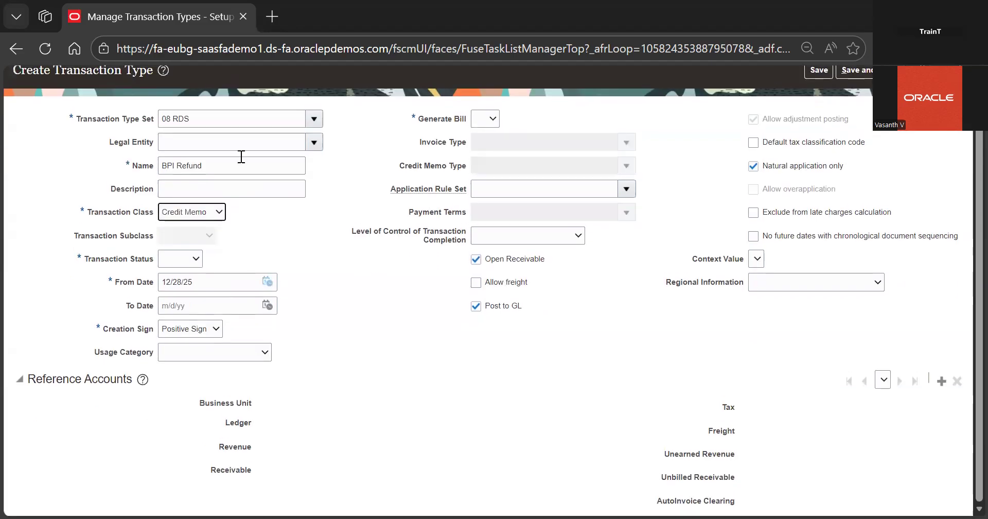
{"action": "left_click", "coordinate": [241, 157]}
{"action": "type", "text": "s"}
Set the creation sign to Negative Sign and Generate Bill to Yes
{"action": "left_click", "coordinate": [301, 231]}
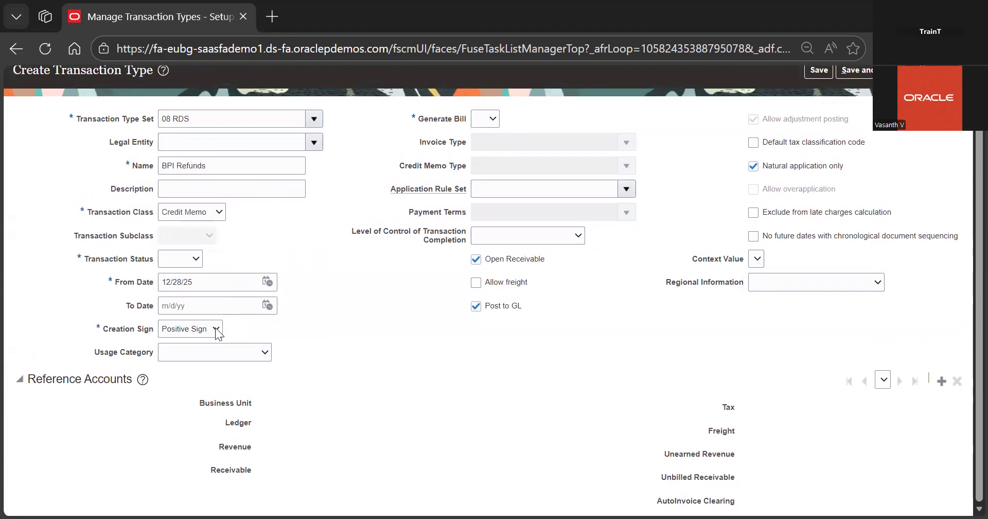
{"action": "left_click", "coordinate": [216, 329]}
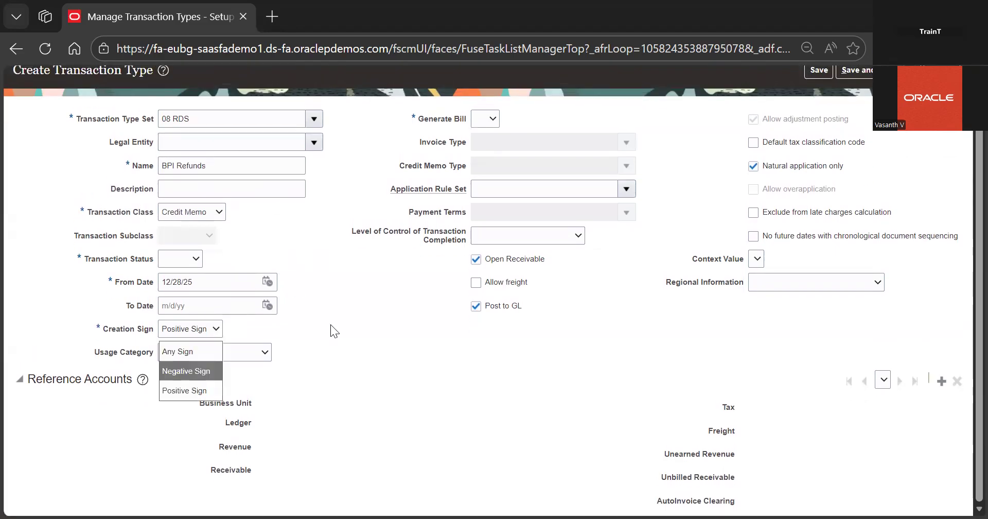
{"action": "key", "text": "Return"}
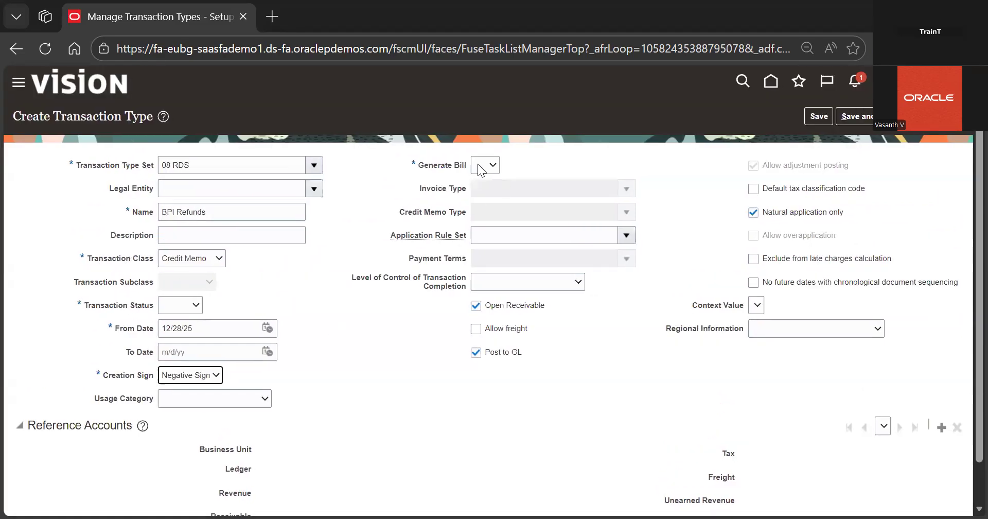
{"action": "left_click", "coordinate": [477, 164]}
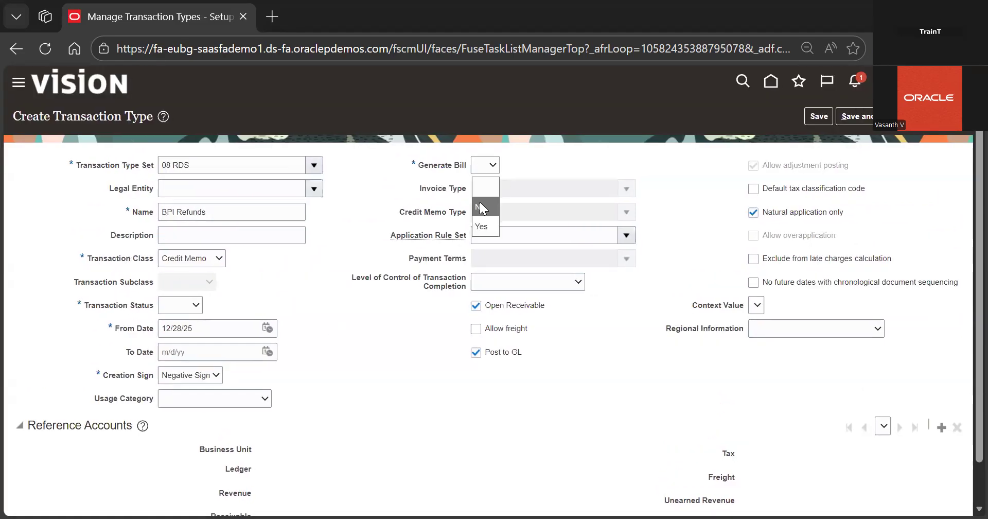
{"action": "left_click", "coordinate": [479, 229]}
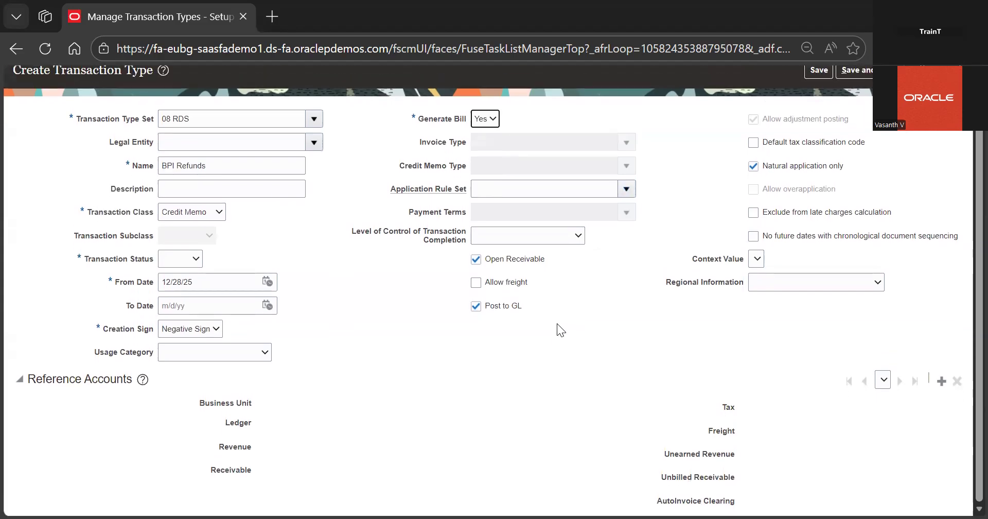
{"action": "left_click", "coordinate": [942, 381]}
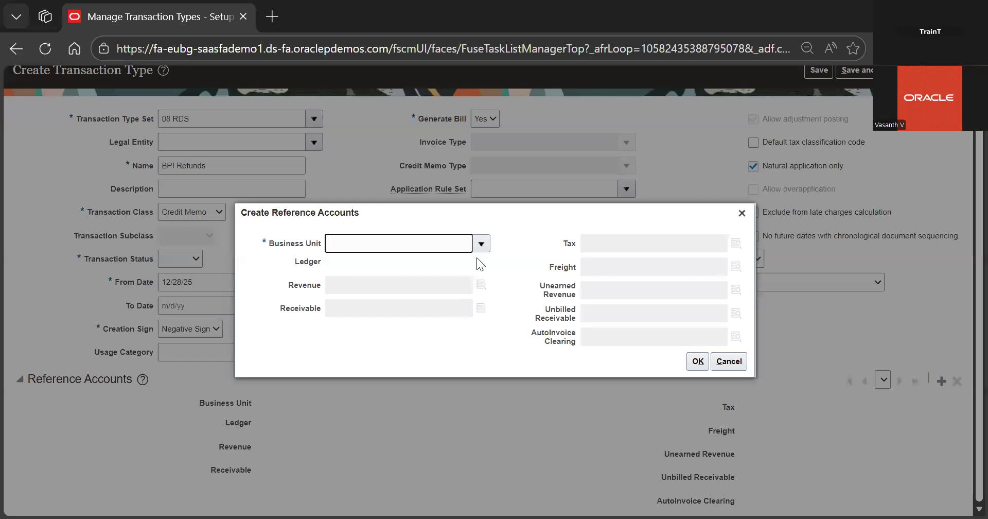
{"action": "left_click", "coordinate": [481, 245]}
{"action": "left_click", "coordinate": [449, 262]}
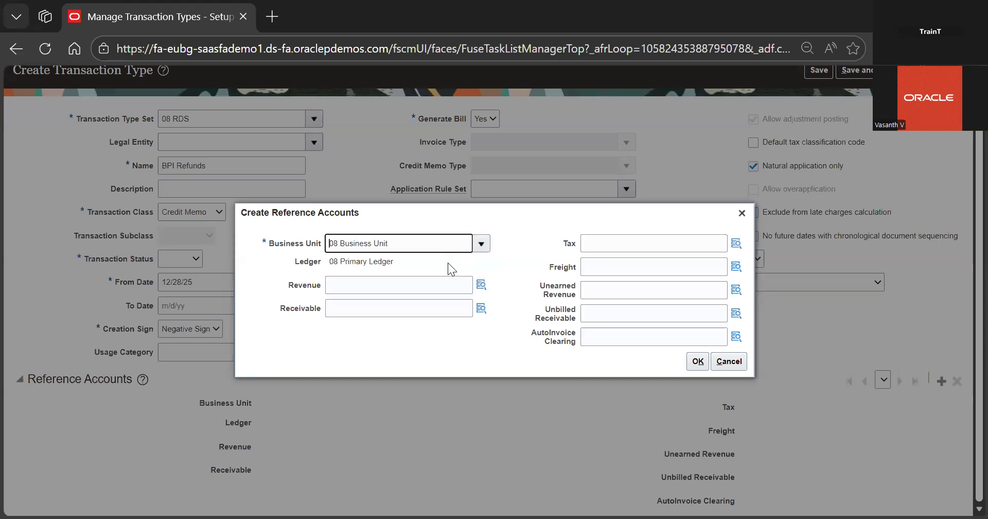
{"action": "left_click", "coordinate": [742, 213]}
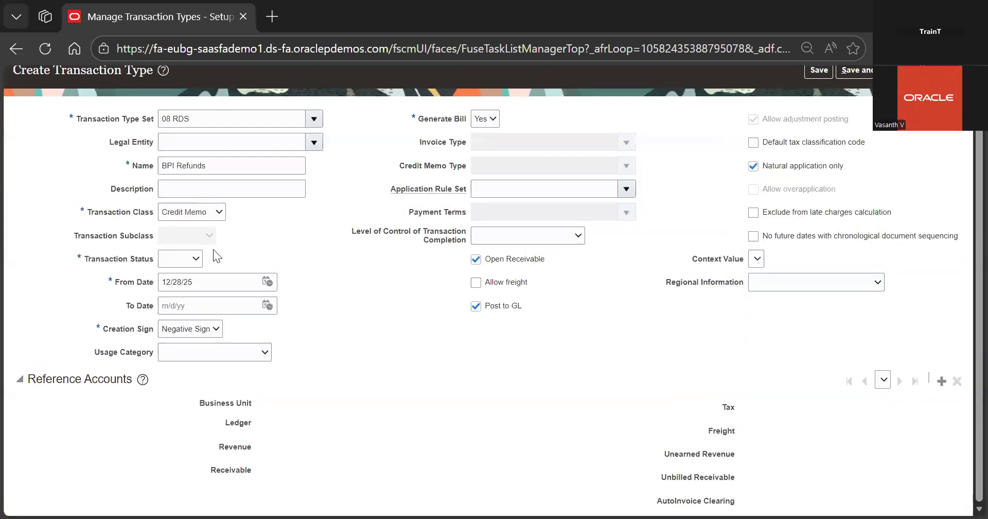
Set the transaction status to Open
{"action": "left_click", "coordinate": [192, 258]}
{"action": "left_click", "coordinate": [173, 321]}
Add a reference account for 08 Business Unit and search for the revenue account segment reve, choosing 334 Revenue
{"action": "left_click", "coordinate": [941, 383]}
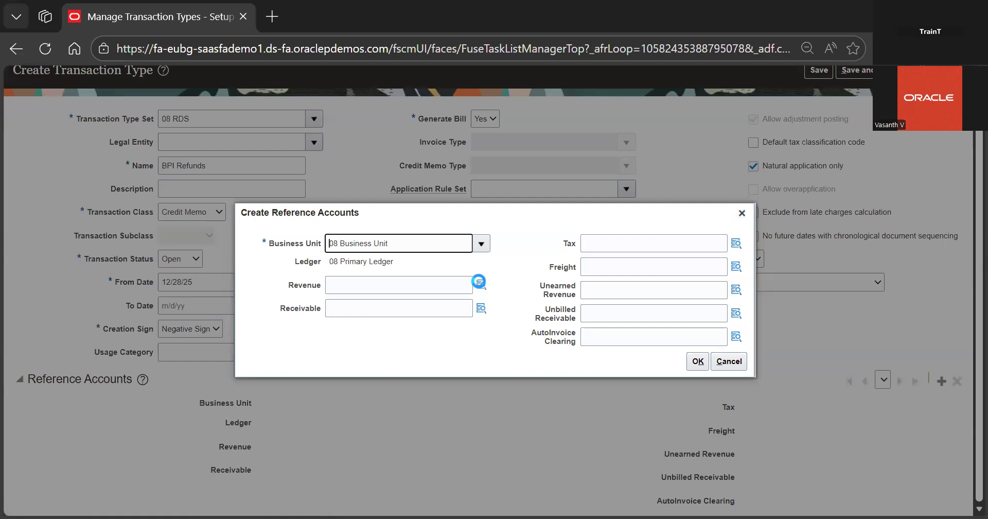
{"action": "left_click", "coordinate": [357, 280]}
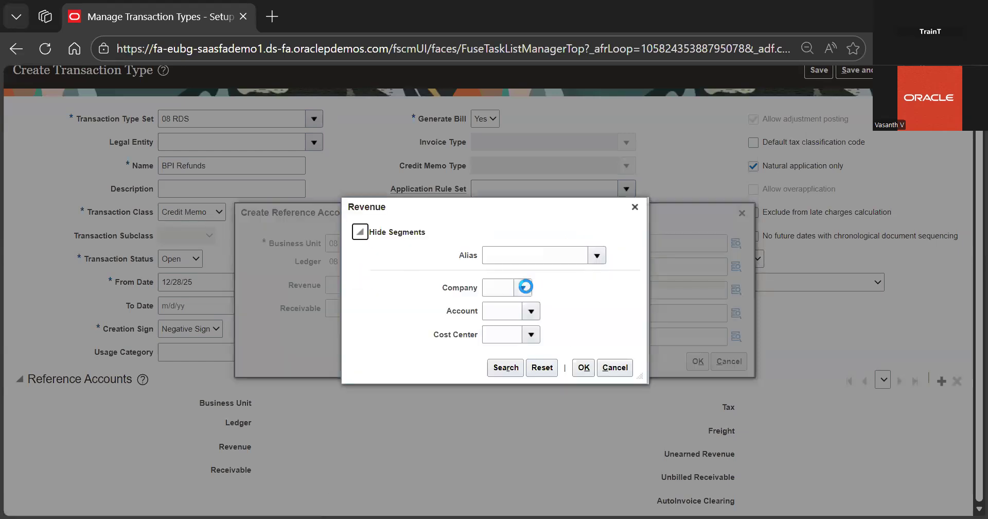
{"action": "left_click", "coordinate": [522, 288]}
{"action": "left_click", "coordinate": [531, 310]}
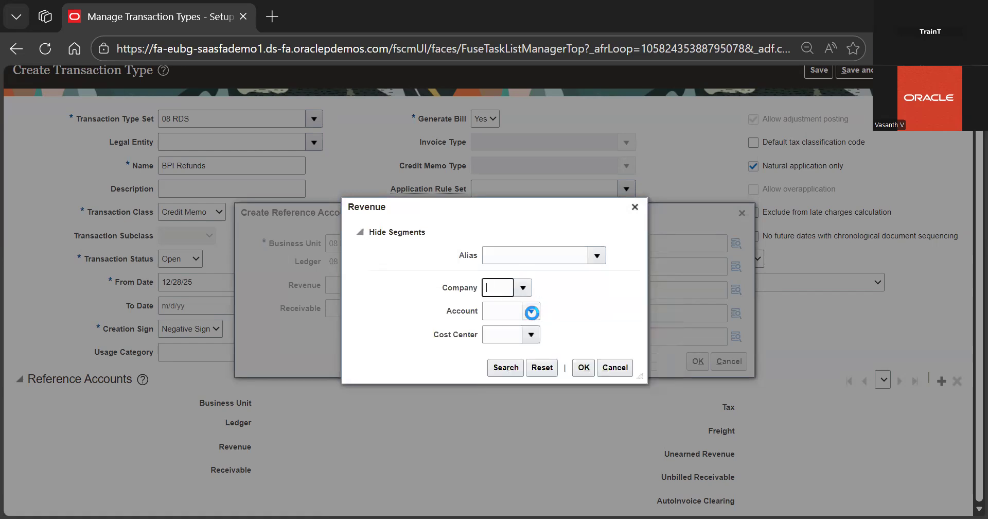
{"action": "left_click", "coordinate": [531, 312]}
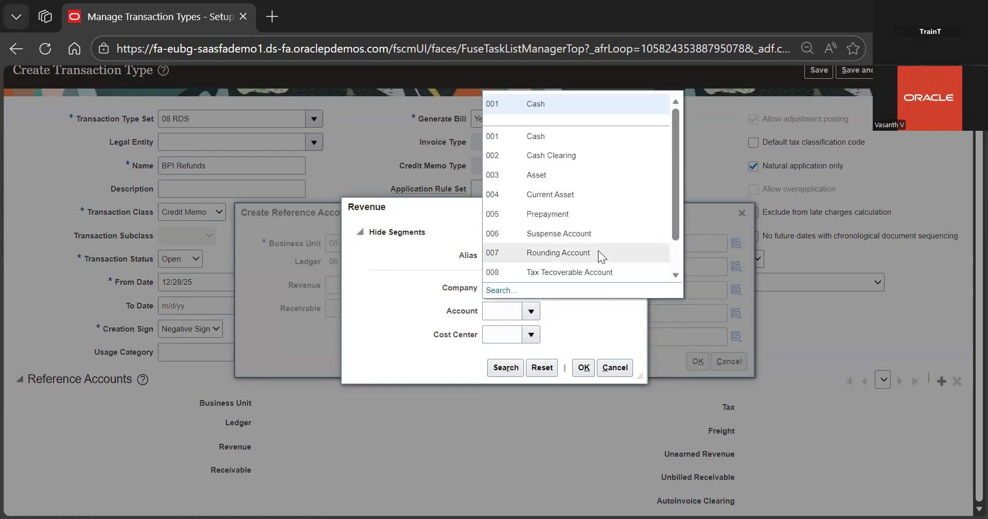
{"action": "left_click", "coordinate": [498, 291]}
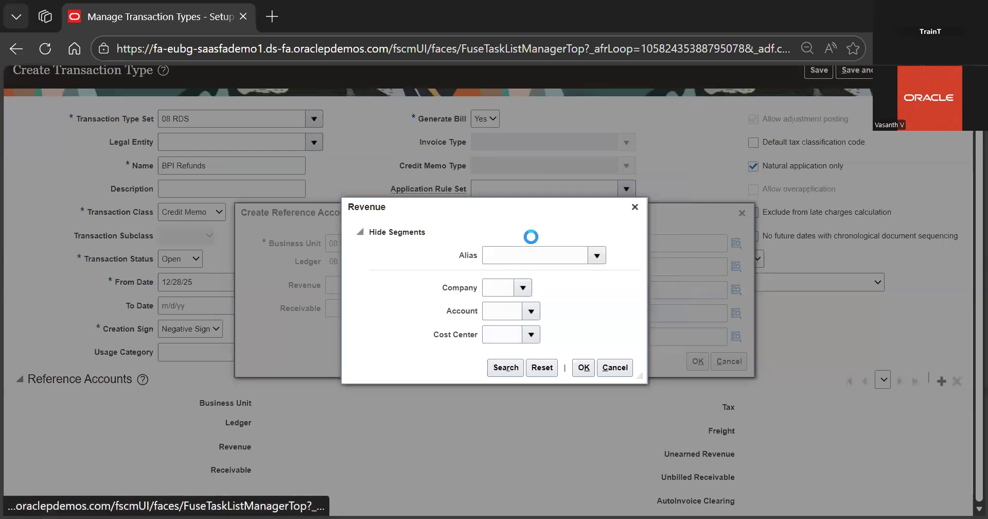
{"action": "left_click", "coordinate": [521, 289]}
{"action": "type", "text": "reve"}
{"action": "key", "text": "Return"}
{"action": "left_click", "coordinate": [490, 354]}
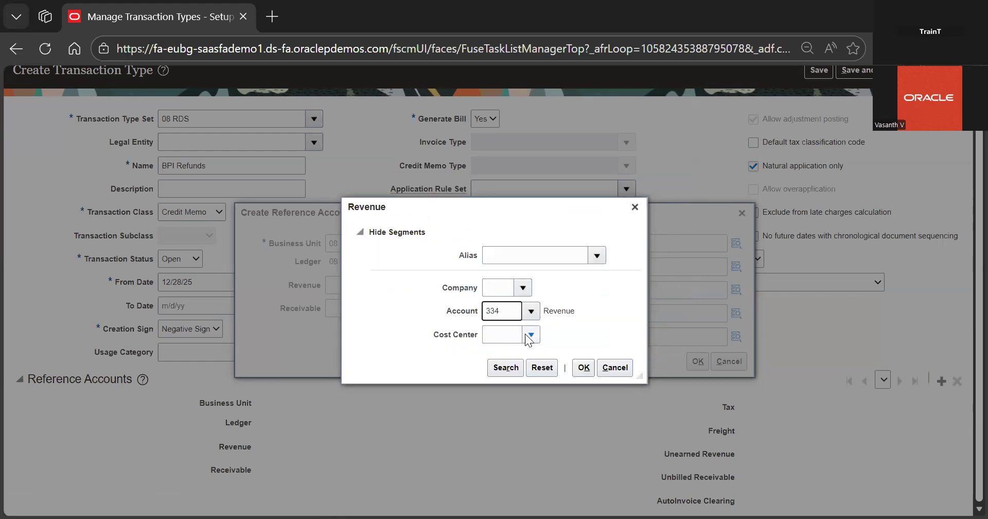
Complete the revenue account with company 02 and cost center 0001 Finance
{"action": "left_click", "coordinate": [523, 290]}
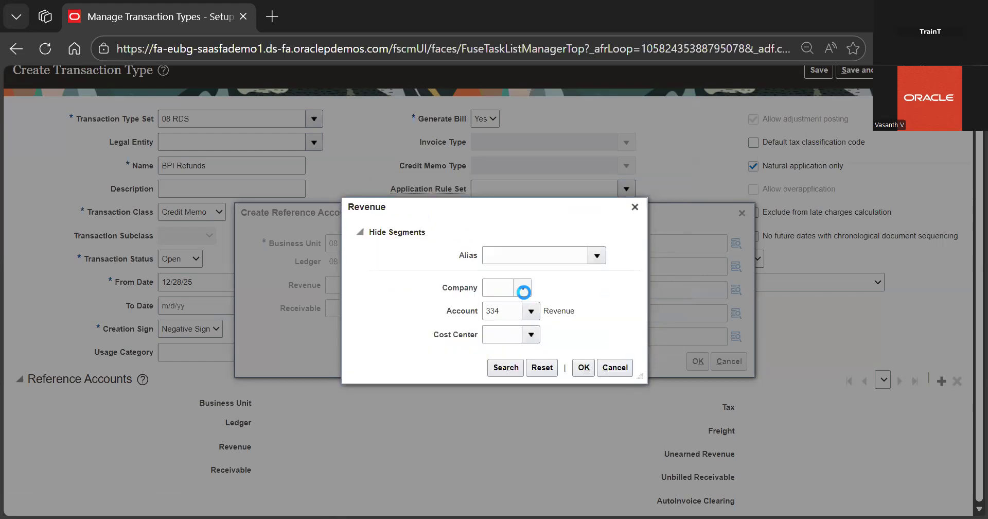
{"action": "left_click", "coordinate": [557, 310]}
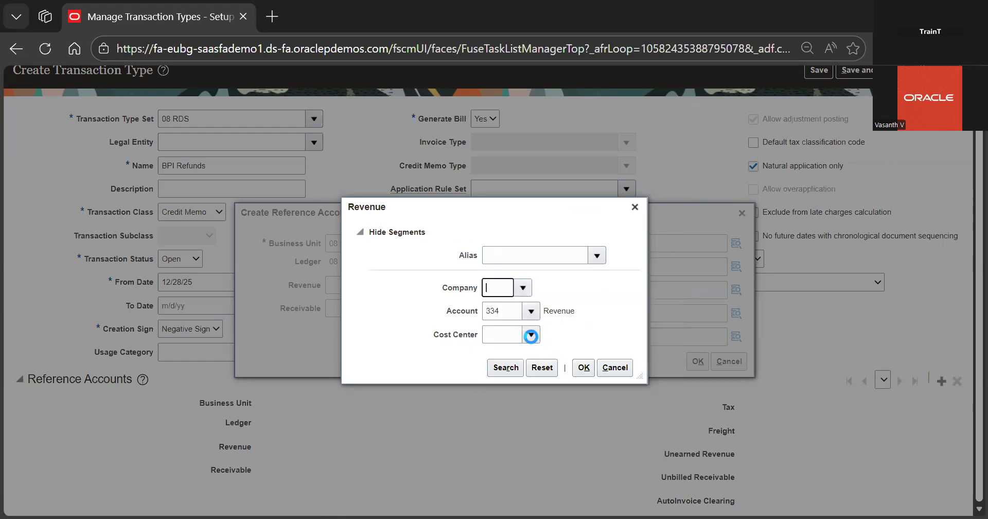
{"action": "left_click", "coordinate": [530, 335]}
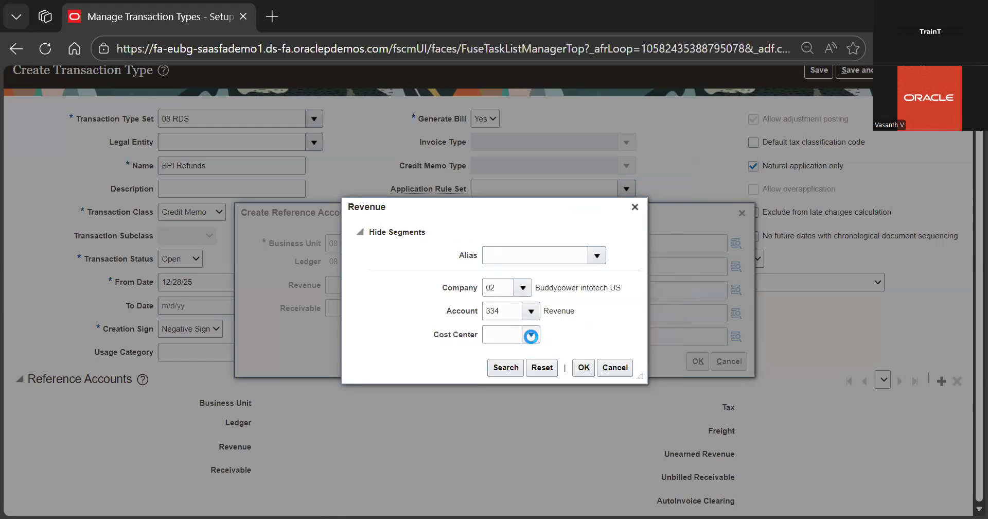
{"action": "left_click", "coordinate": [566, 351]}
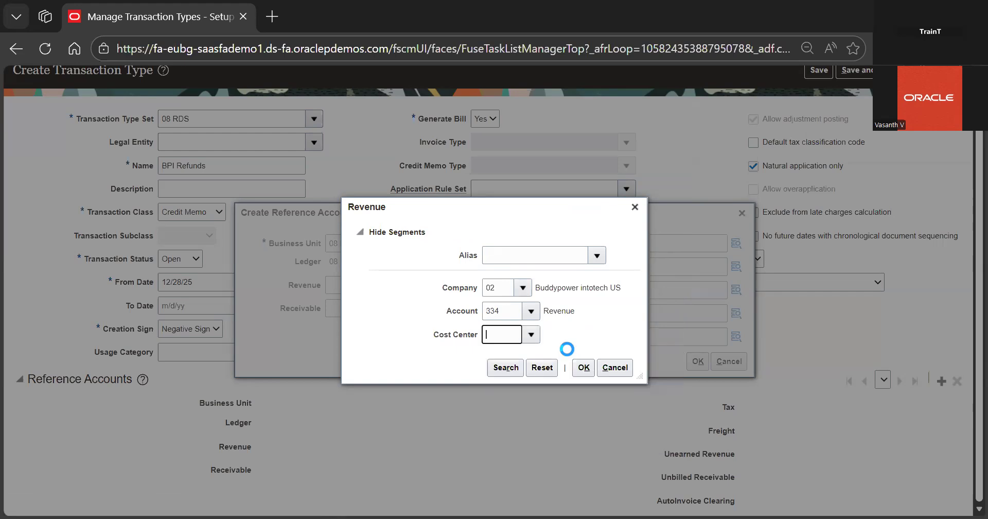
{"action": "left_click", "coordinate": [583, 367]}
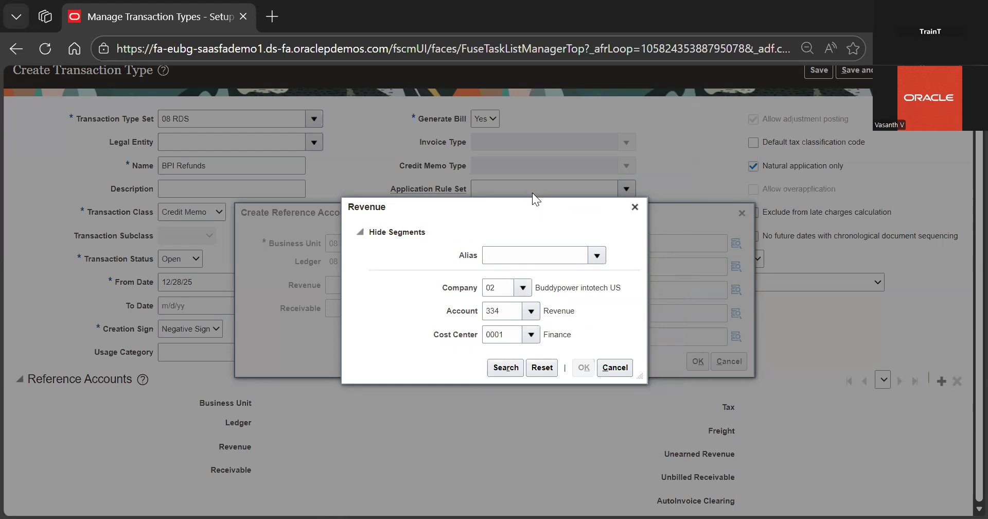
{"action": "left_click", "coordinate": [404, 302]}
Set the receivable account to company 02, account 338 Accounts Receivable and cost center 0001 Finance
{"action": "left_click", "coordinate": [481, 308]}
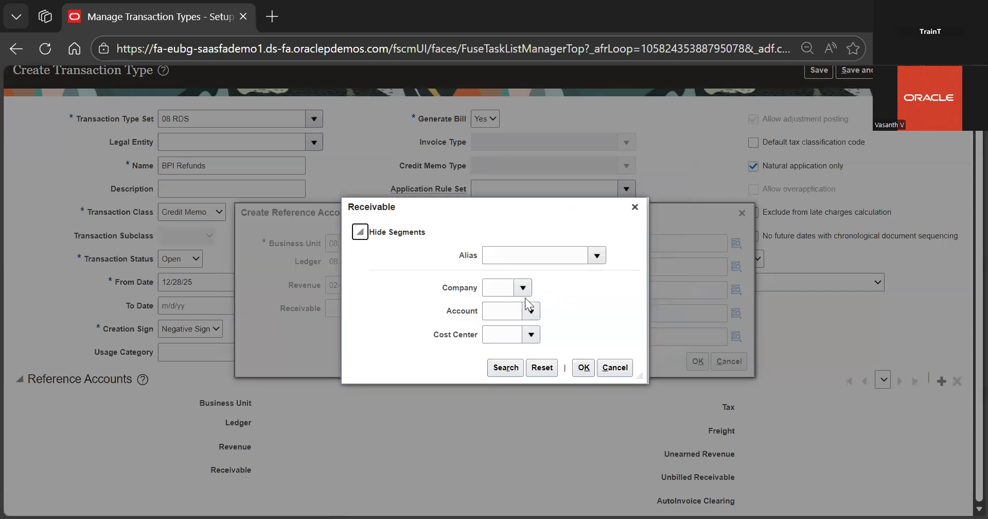
{"action": "left_click", "coordinate": [523, 287]}
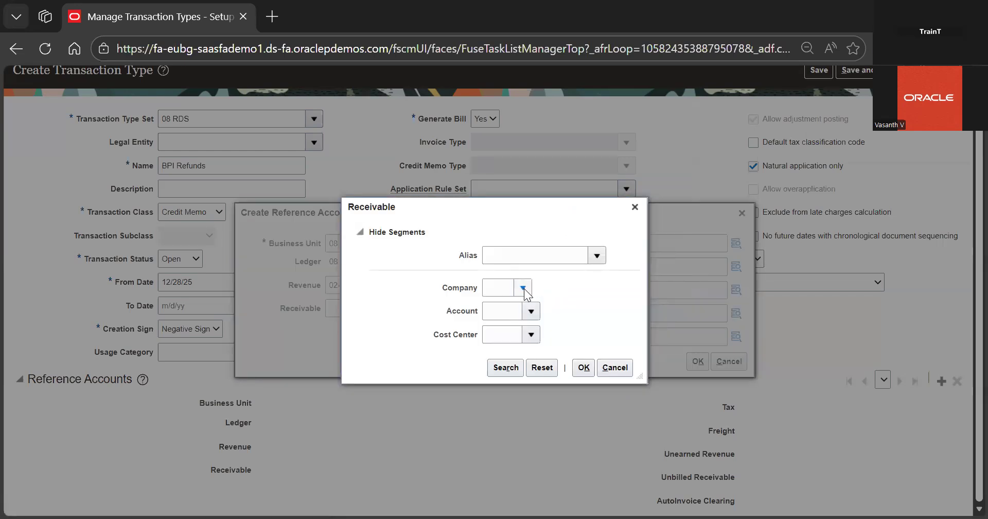
{"action": "left_click", "coordinate": [531, 310]}
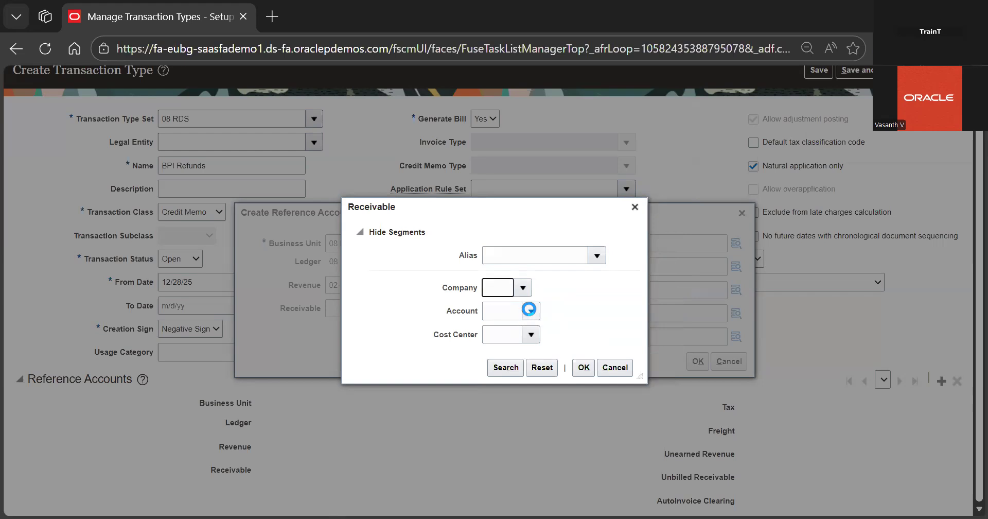
{"action": "left_click", "coordinate": [531, 311]}
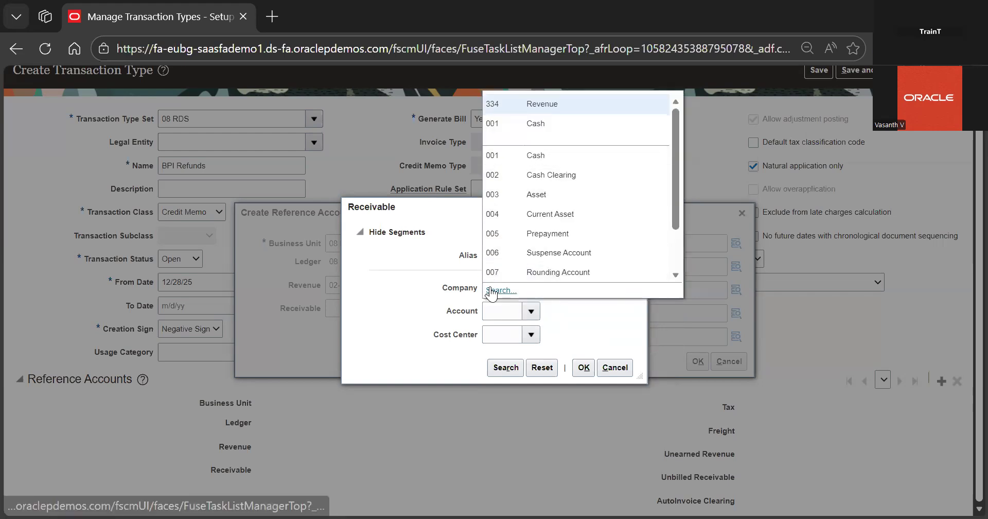
{"action": "left_click", "coordinate": [492, 290]}
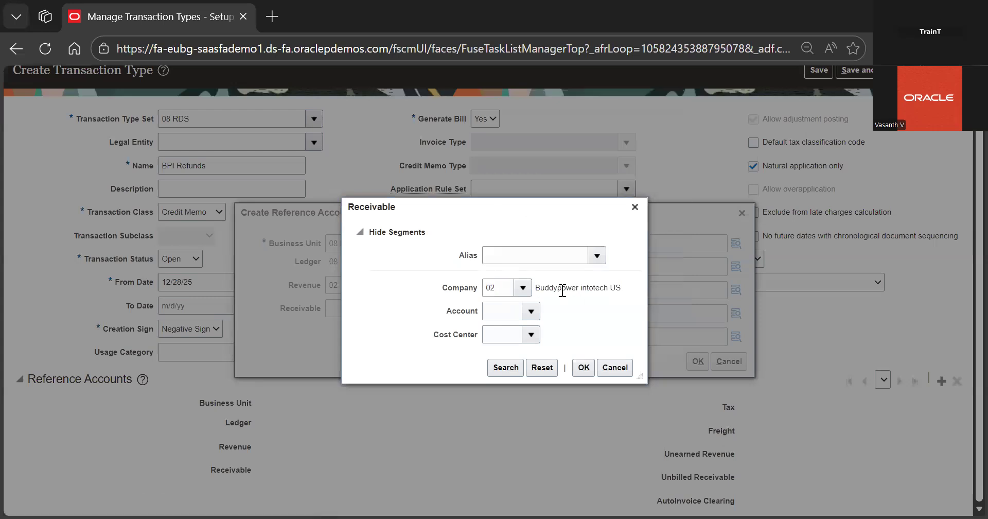
{"action": "left_click", "coordinate": [529, 293]}
{"action": "type", "text": "a"}
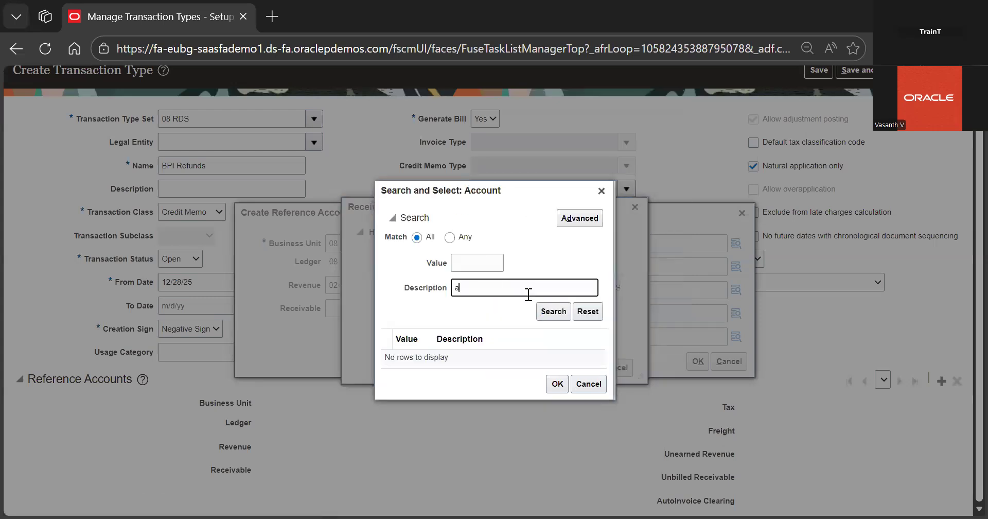
{"action": "type", "text": "ccounts r"}
{"action": "key", "text": "Return"}
{"action": "double_click", "coordinate": [479, 356]}
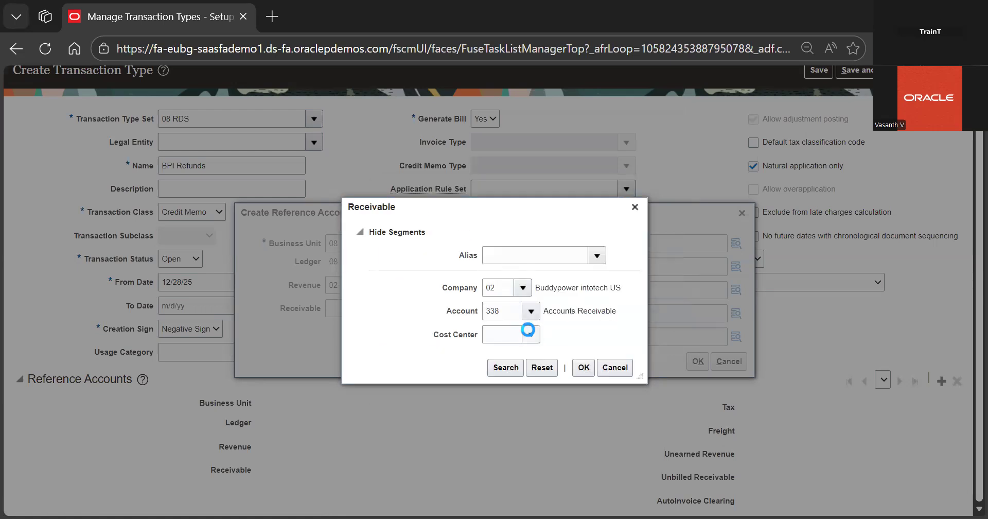
{"action": "left_click", "coordinate": [531, 334]}
{"action": "left_click", "coordinate": [566, 363]}
{"action": "left_click", "coordinate": [584, 368]}
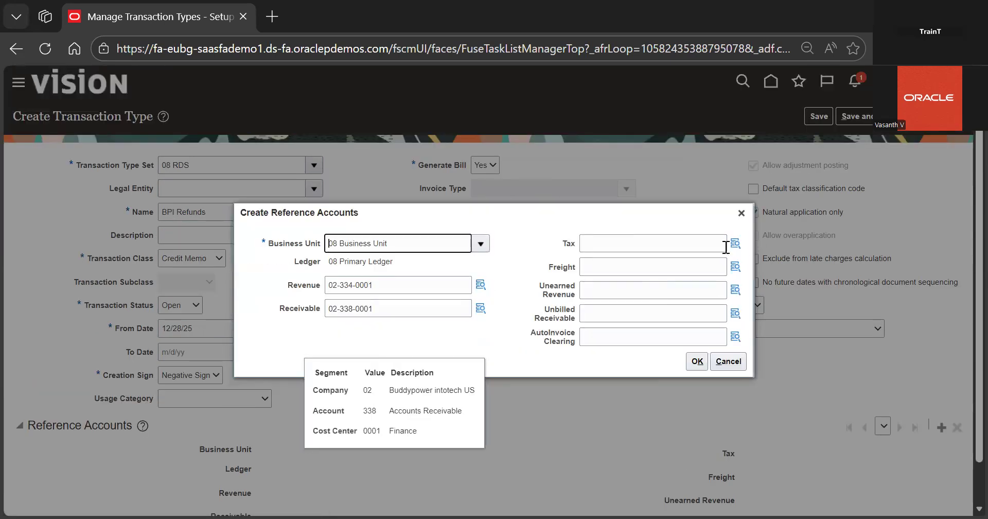
Set the tax account to company 02, account 124 Tax Account and cost center 0001 Finance
{"action": "left_click", "coordinate": [733, 242]}
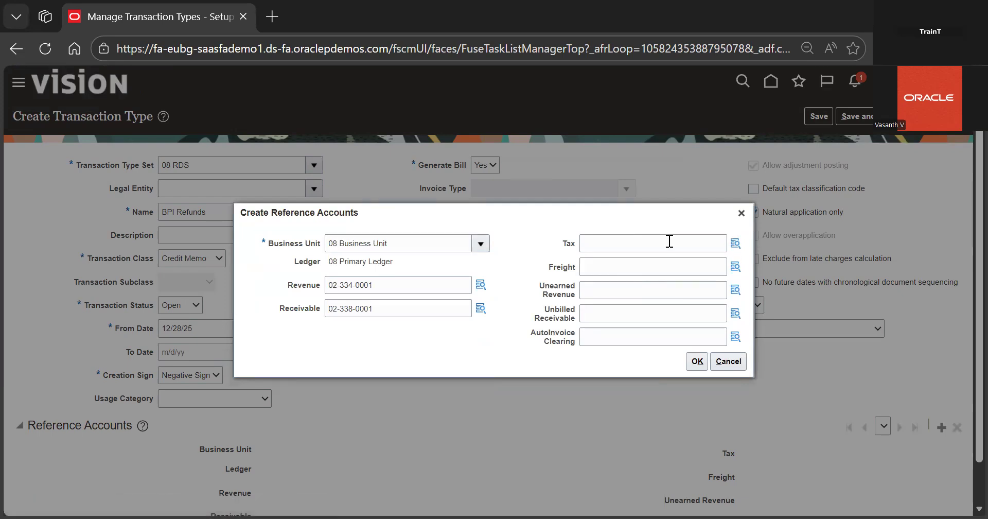
{"action": "left_click", "coordinate": [523, 288]}
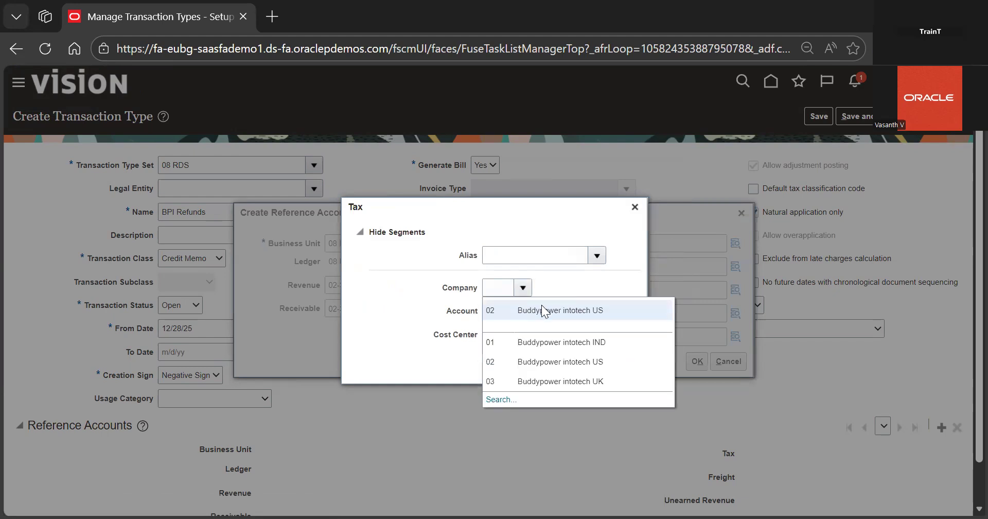
{"action": "left_click", "coordinate": [535, 308]}
{"action": "left_click", "coordinate": [531, 311]}
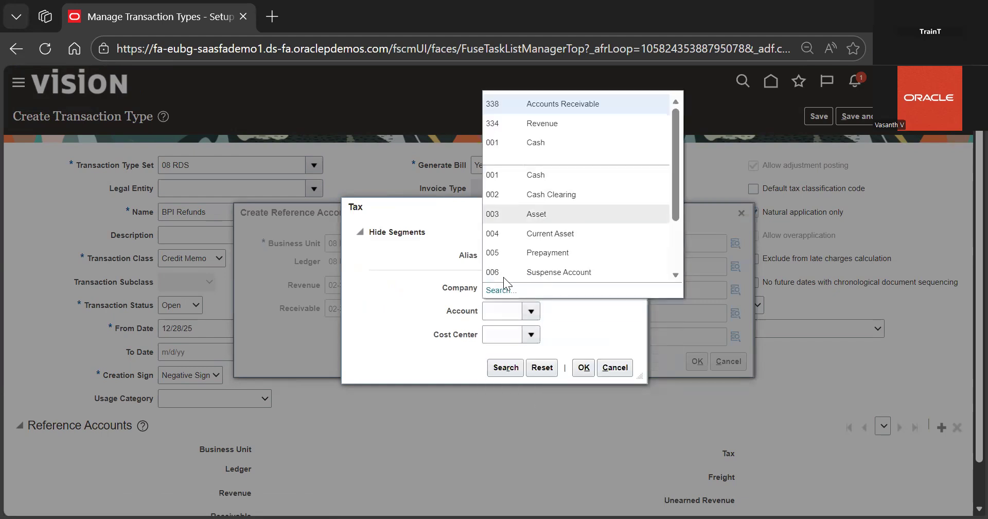
{"action": "left_click", "coordinate": [498, 290]}
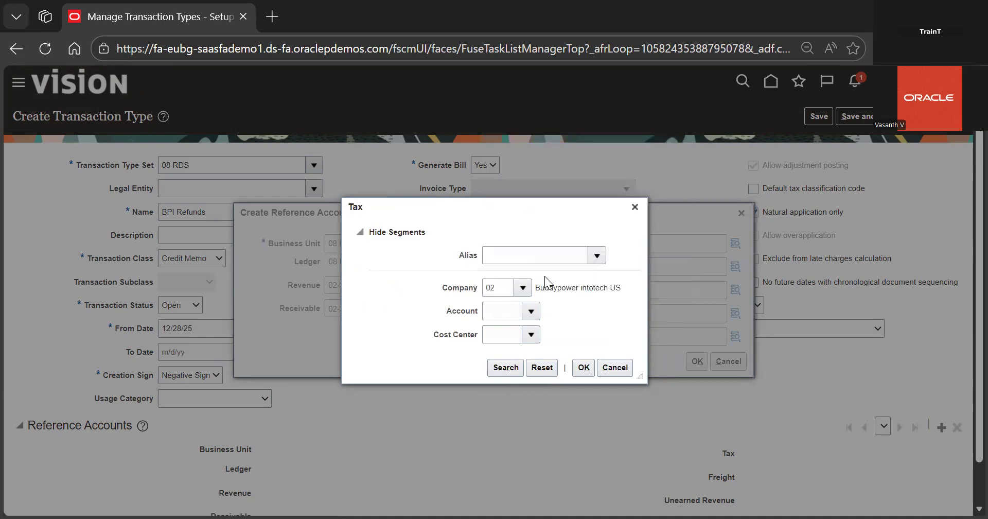
{"action": "left_click", "coordinate": [509, 287]}
{"action": "type", "text": "tax"}
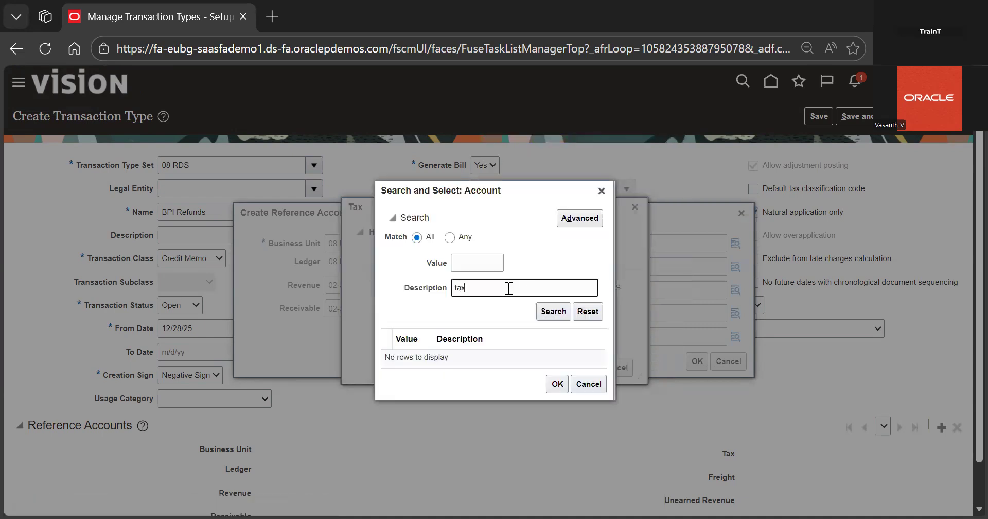
{"action": "key", "text": "Return"}
{"action": "double_click", "coordinate": [485, 369]}
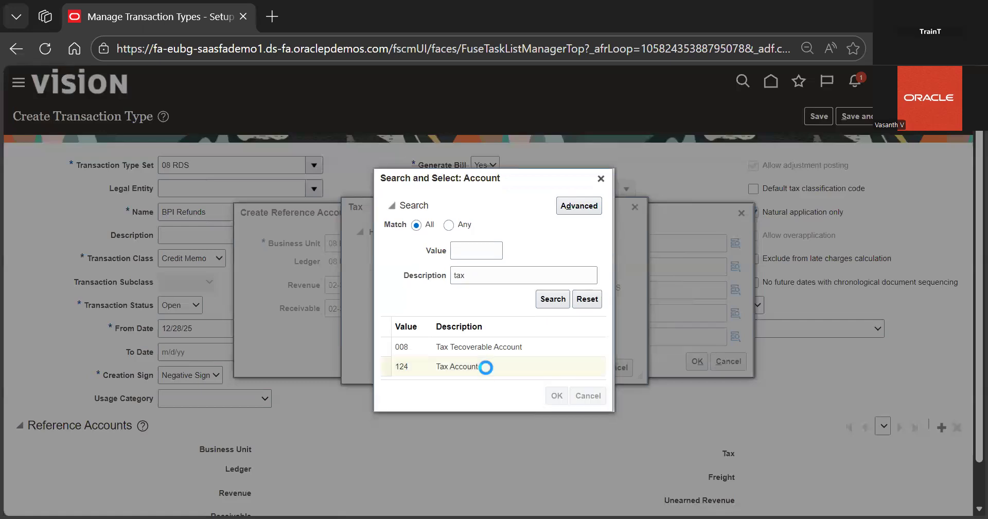
{"action": "left_click", "coordinate": [526, 332]}
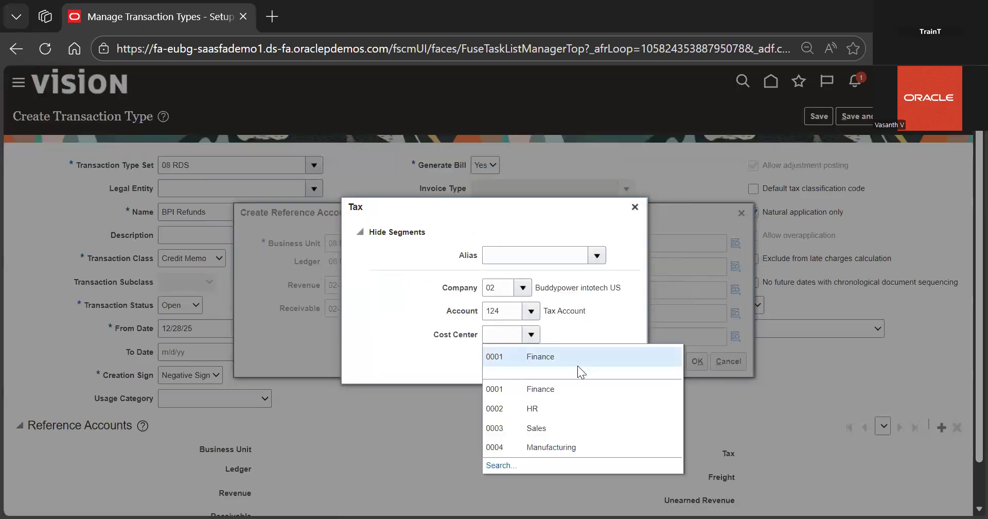
{"action": "left_click", "coordinate": [578, 366]}
{"action": "left_click", "coordinate": [582, 368]}
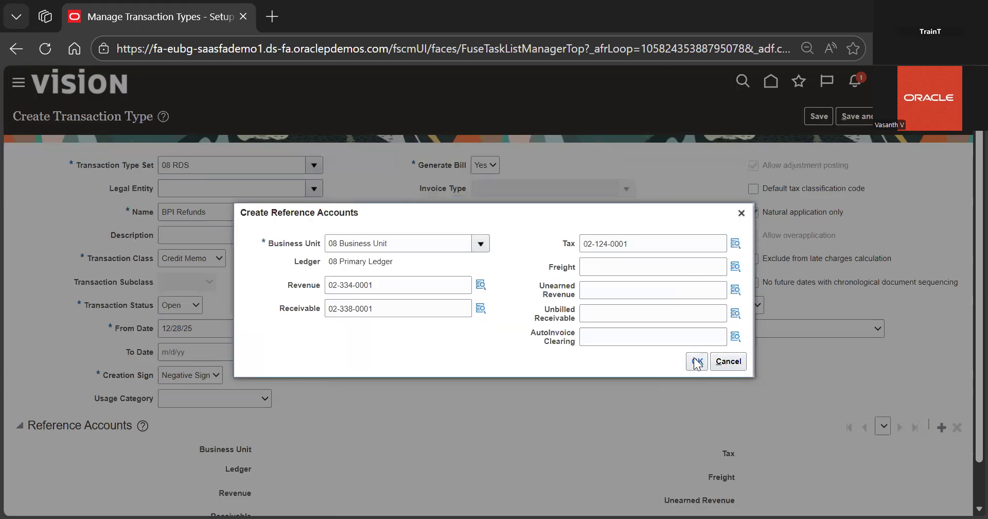
Set the freight account to company 02, account 339 Freight Revenue and cost center 0001 Finance, and close the reference accounts dialog
{"action": "left_click", "coordinate": [735, 266]}
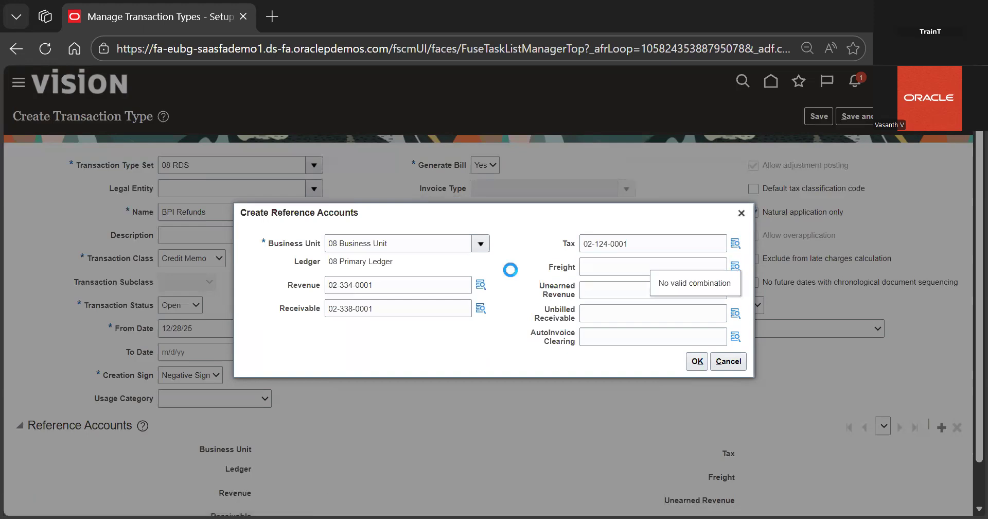
{"action": "left_click", "coordinate": [522, 287]}
{"action": "left_click", "coordinate": [532, 309]}
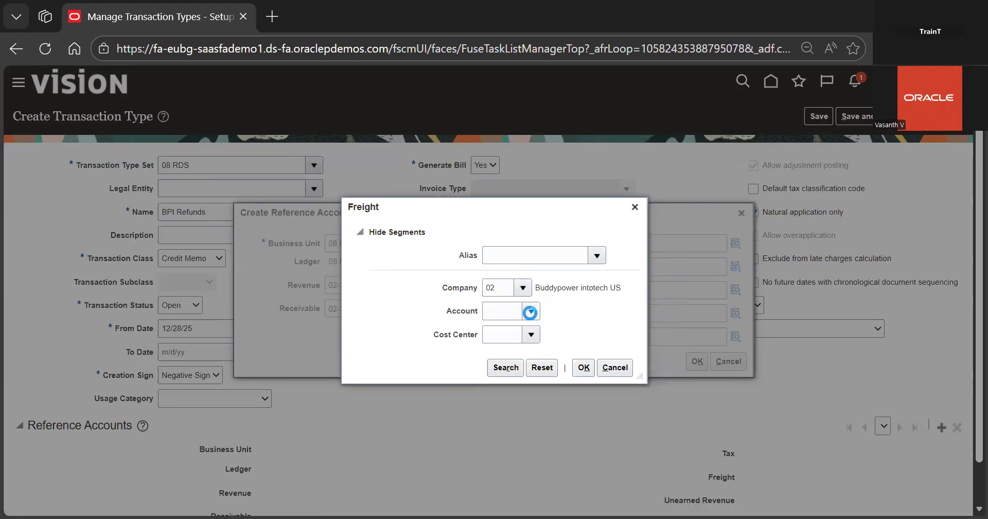
{"action": "left_click", "coordinate": [499, 289]}
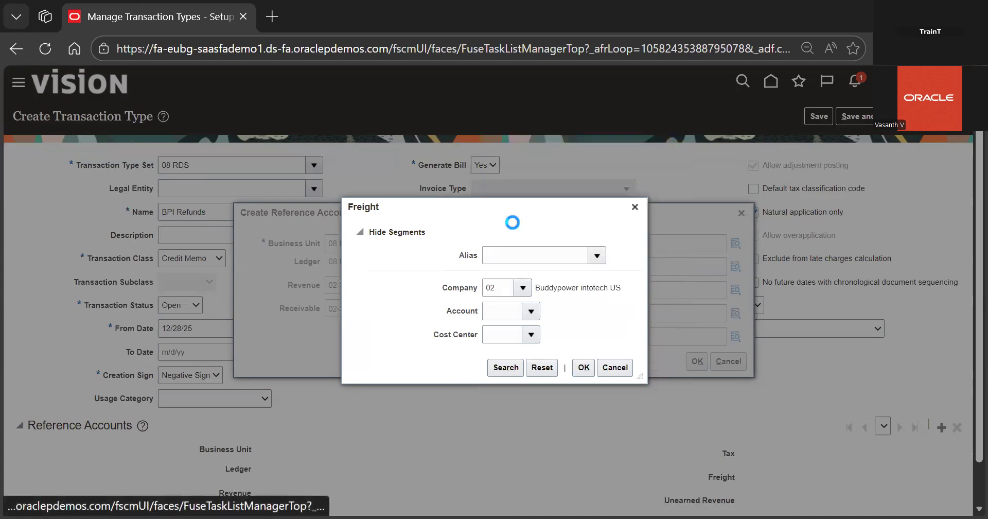
{"action": "left_click", "coordinate": [495, 288]}
{"action": "type", "text": "fi"}
{"action": "key", "text": "Return"}
{"action": "left_click", "coordinate": [498, 352]}
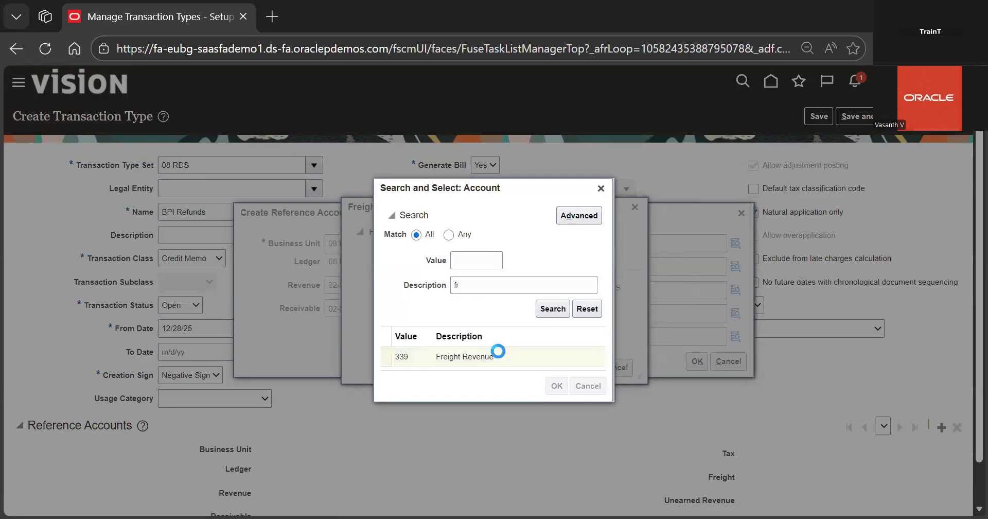
{"action": "double_click", "coordinate": [516, 346]}
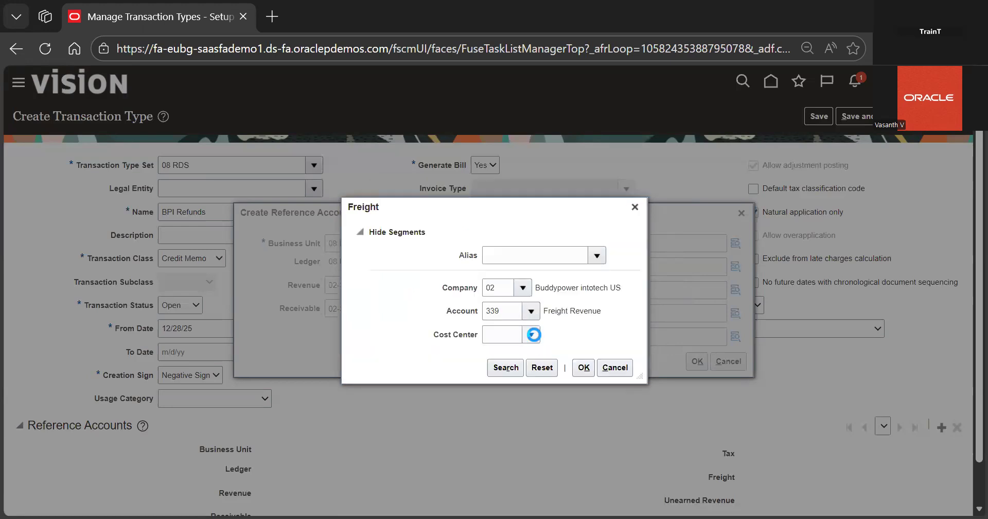
{"action": "left_click", "coordinate": [534, 334]}
{"action": "left_click", "coordinate": [546, 356]}
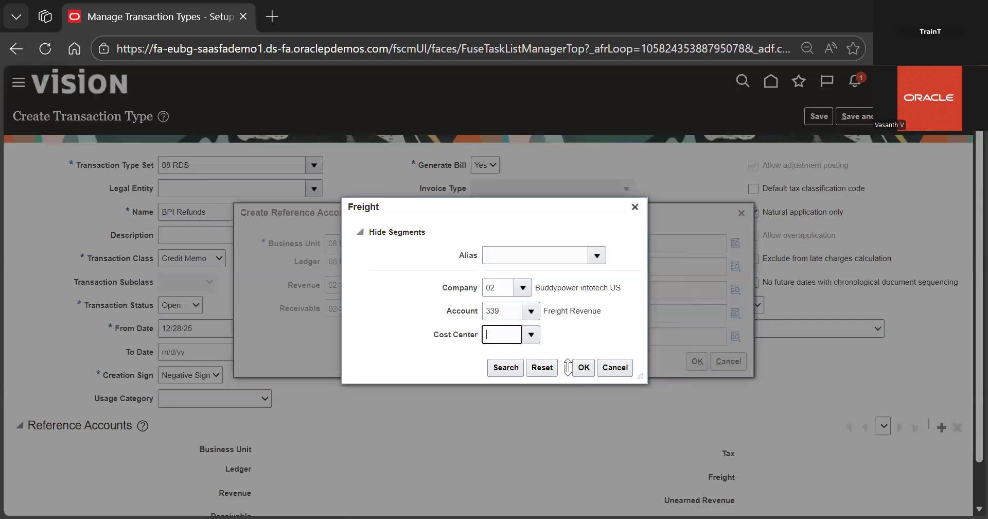
{"action": "left_click", "coordinate": [583, 367]}
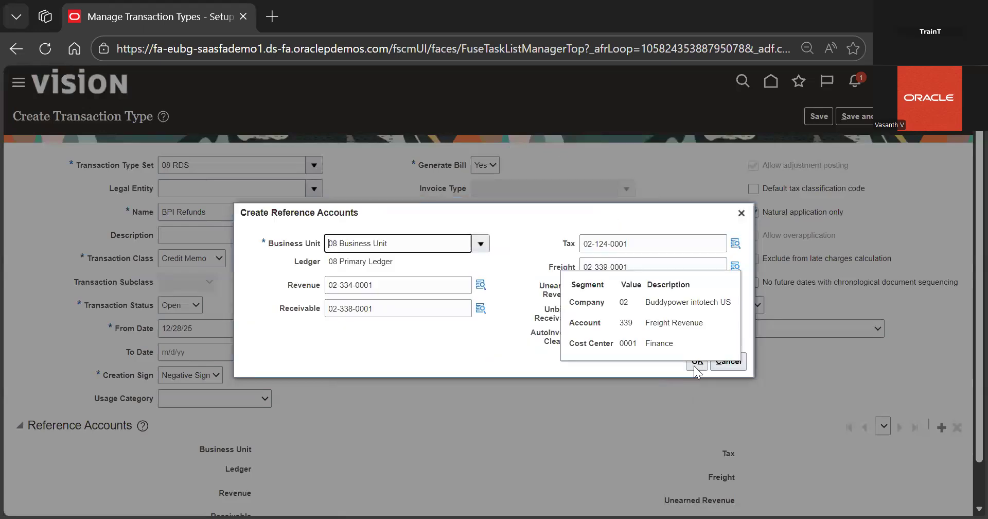
{"action": "left_click", "coordinate": [693, 366]}
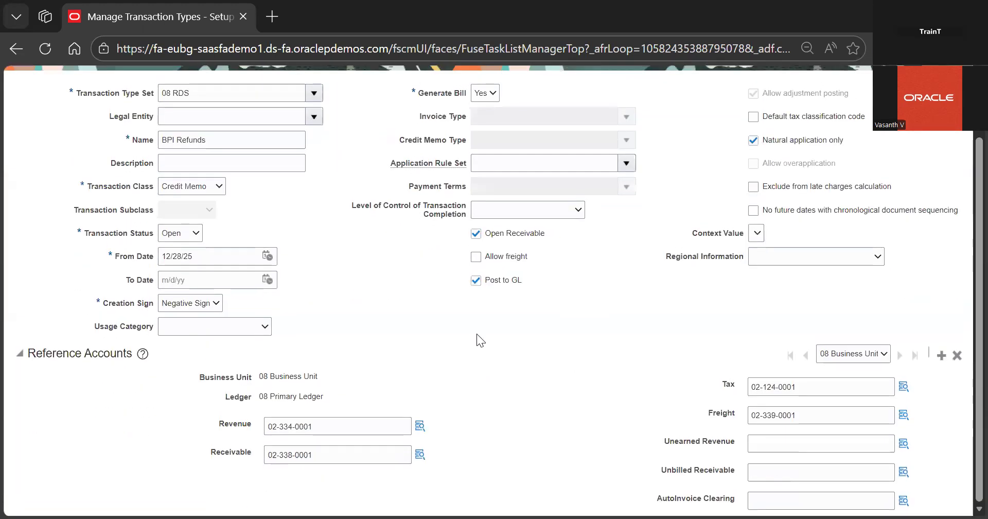
Save and close the BPI Refunds transaction type
{"action": "scroll", "coordinate": [307, 438], "scroll_direction": "down", "scroll_amount": 2}
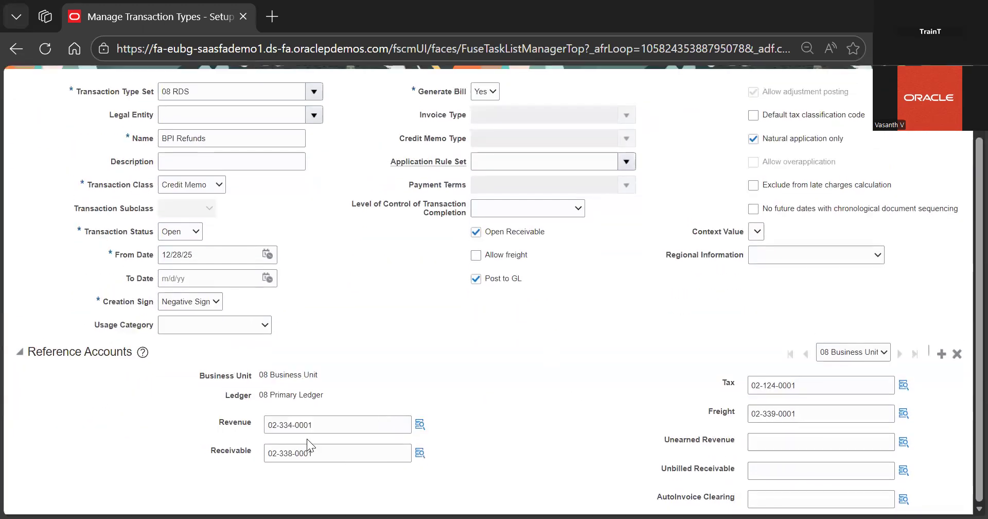
{"action": "scroll", "coordinate": [431, 369], "scroll_direction": "up", "scroll_amount": 1}
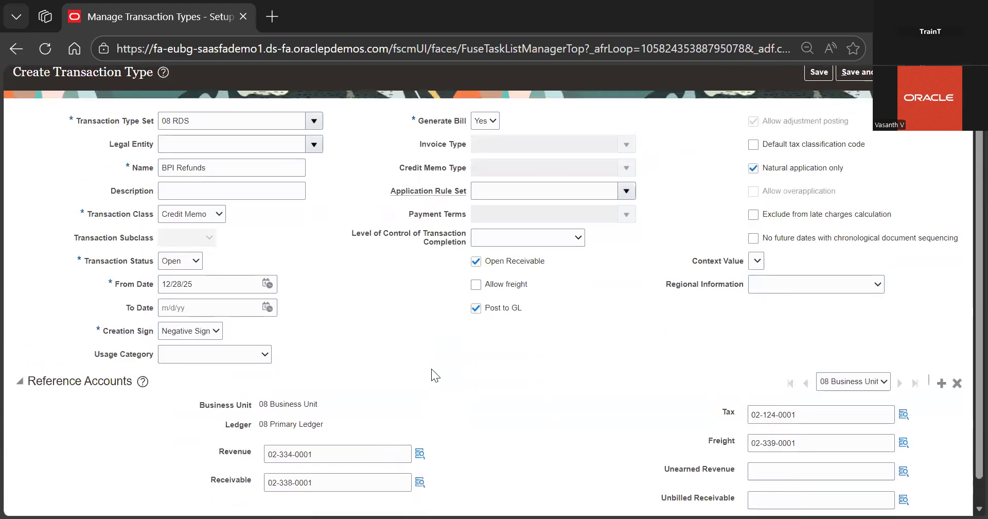
{"action": "scroll", "coordinate": [404, 303], "scroll_direction": "up", "scroll_amount": 2}
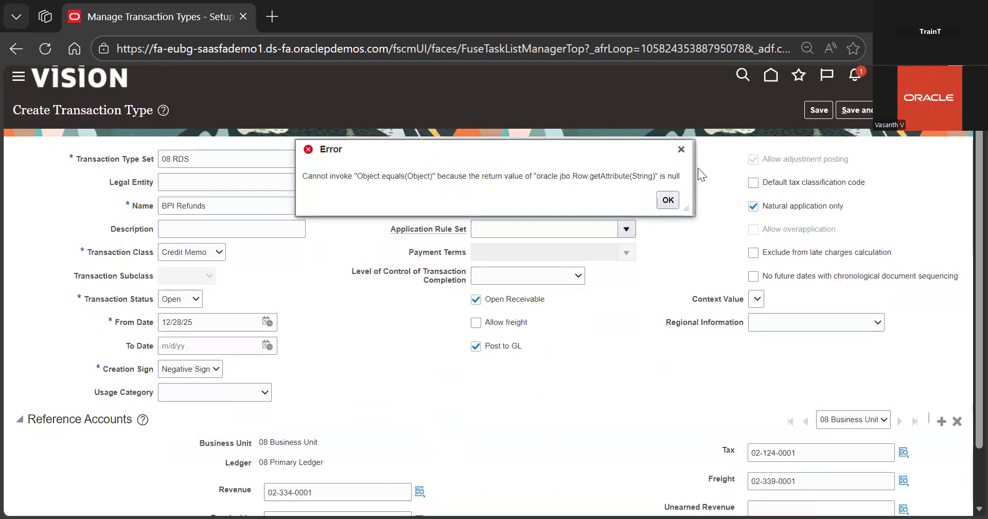
{"action": "left_click", "coordinate": [668, 200]}
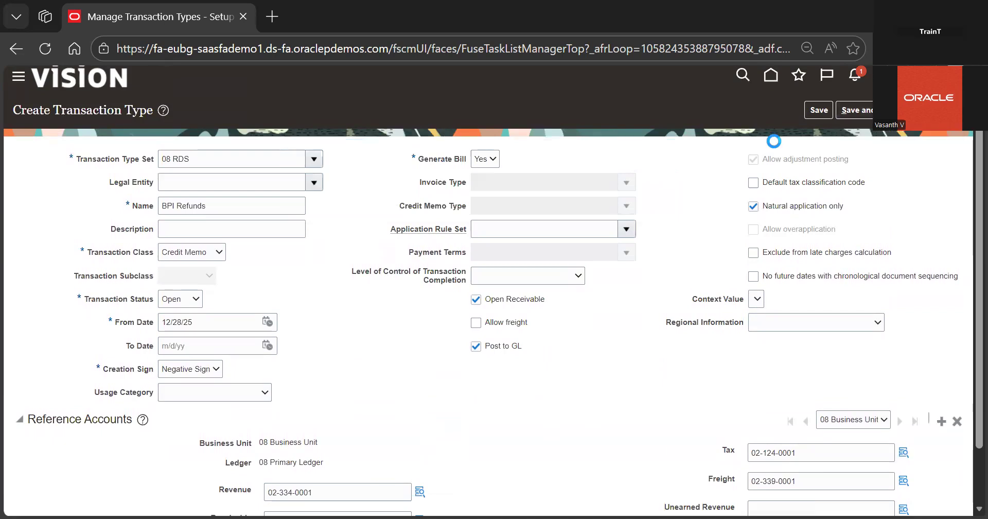
{"action": "left_click", "coordinate": [941, 111]}
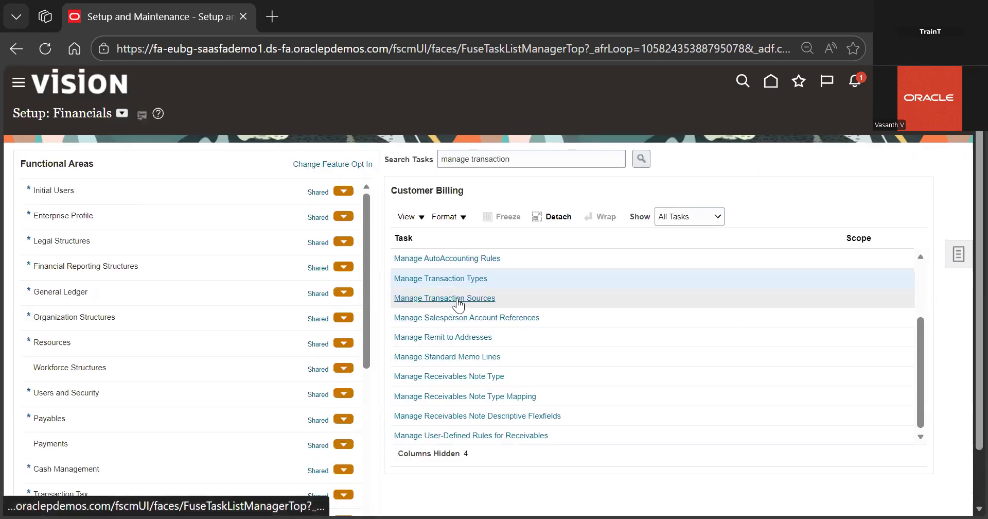
Create a new transaction source in the 08 RDS transaction source set named BPI refund
{"action": "left_click", "coordinate": [456, 298]}
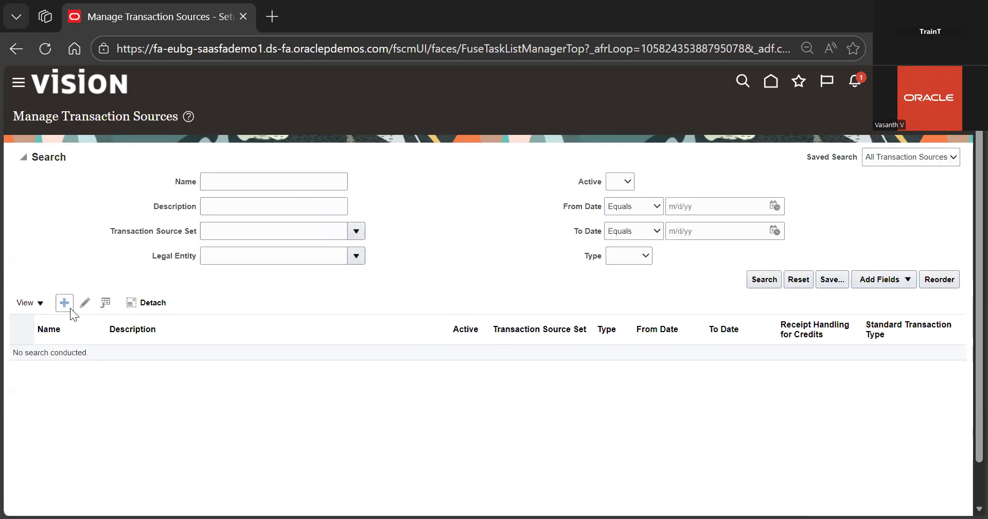
{"action": "left_click", "coordinate": [68, 304]}
{"action": "left_click", "coordinate": [314, 190]}
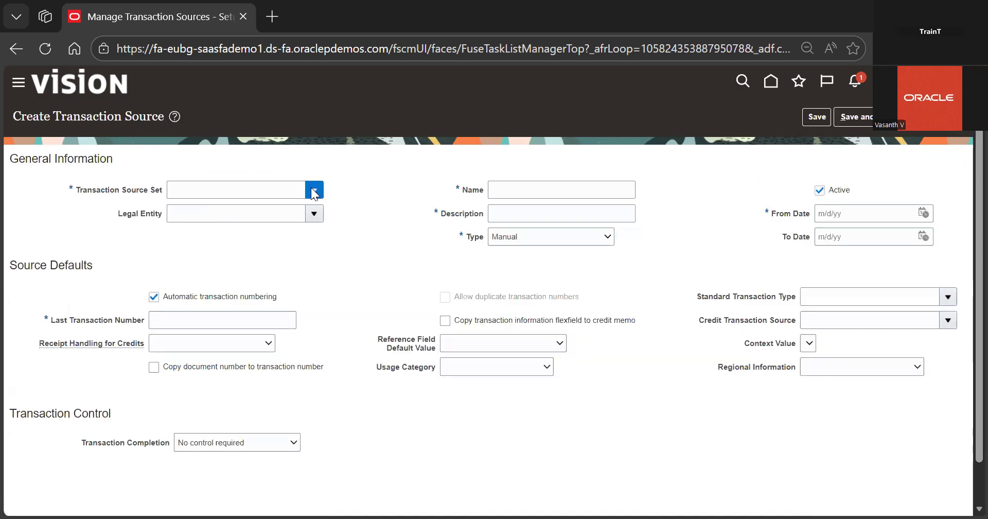
{"action": "left_click", "coordinate": [235, 255]}
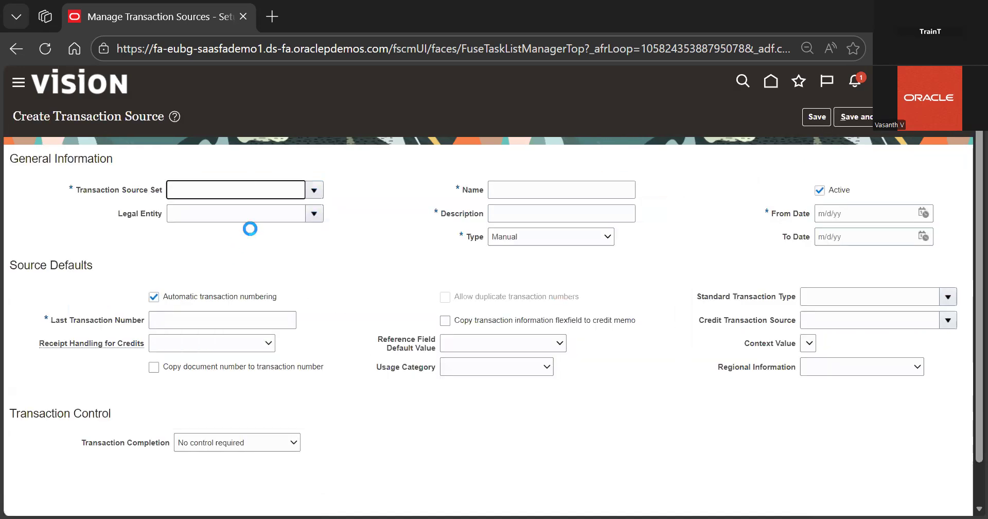
{"action": "left_click", "coordinate": [473, 196]}
{"action": "type", "text": "BPI refund"}
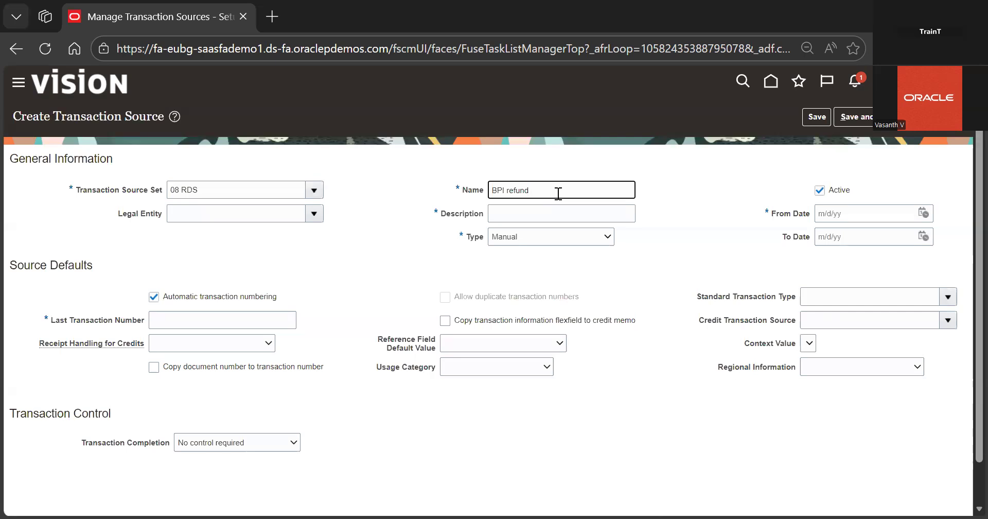
Set the receipt handling for credits to Refund
{"action": "left_click", "coordinate": [237, 343]}
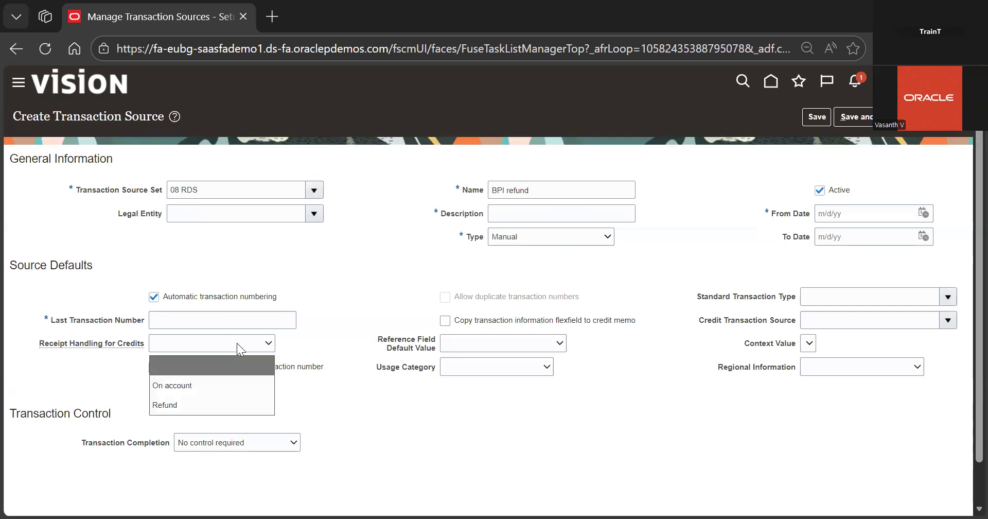
{"action": "left_click", "coordinate": [198, 403]}
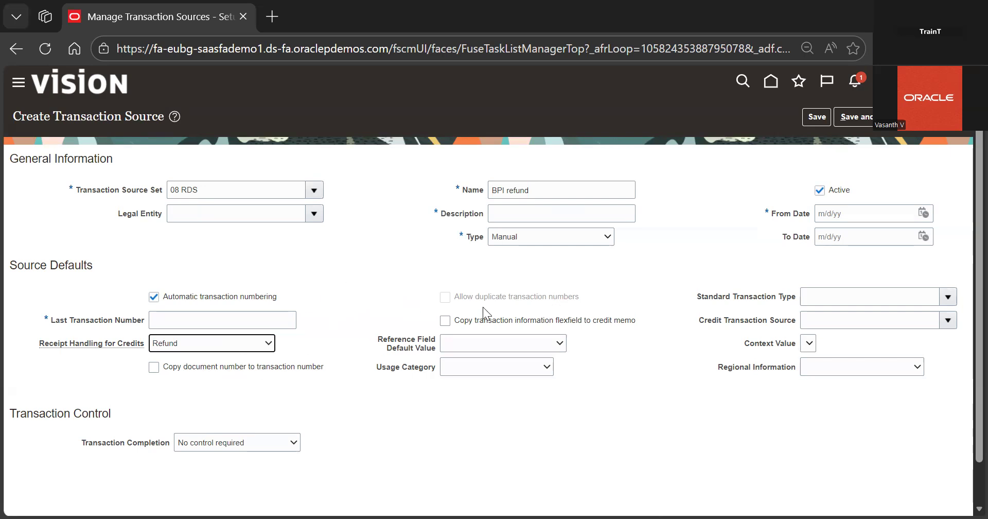
{"action": "left_click", "coordinate": [630, 215]}
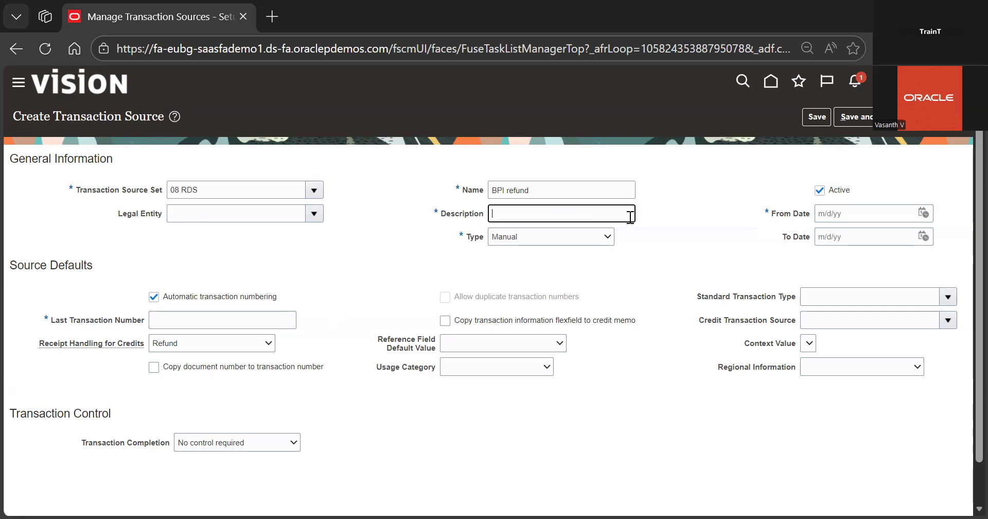
{"action": "left_click", "coordinate": [608, 240]}
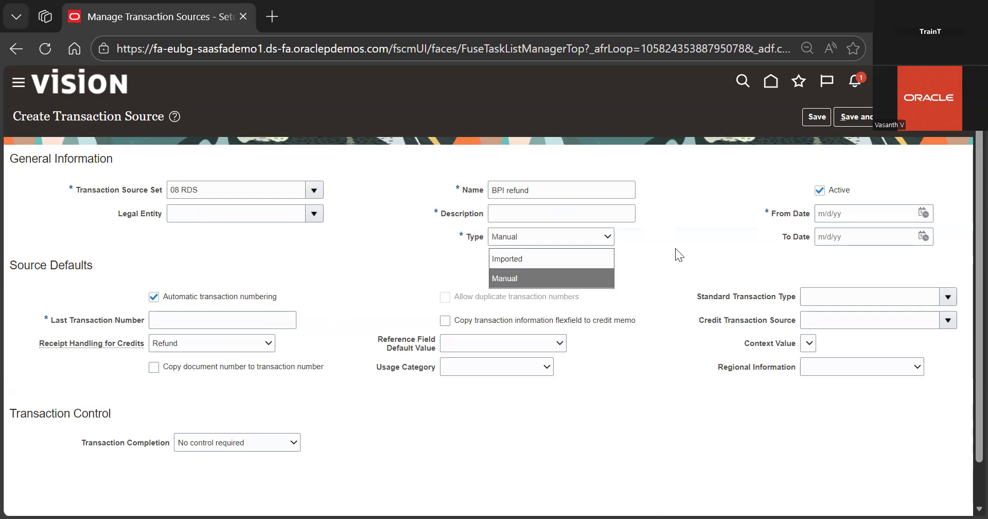
Search for BPI and choose BPI Refunds as the standard transaction type
{"action": "left_click", "coordinate": [949, 297]}
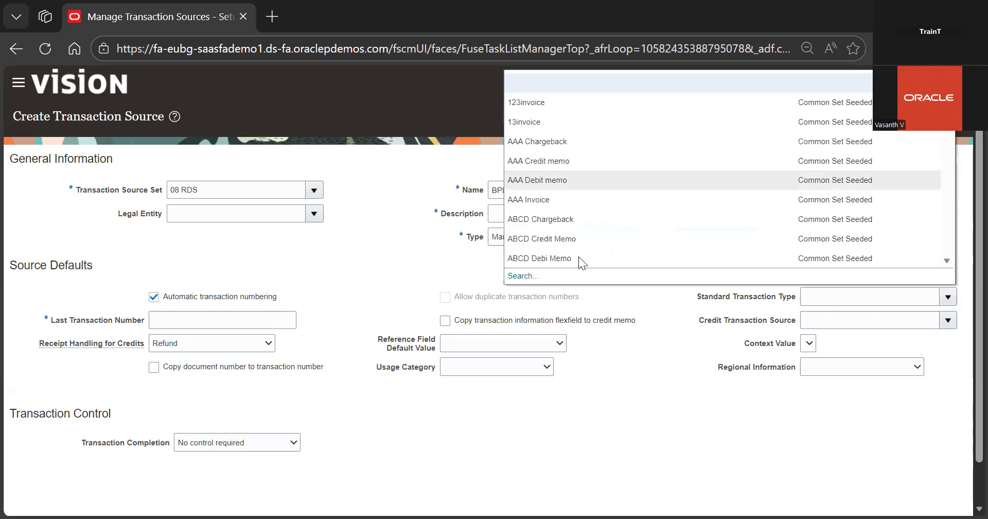
{"action": "left_click", "coordinate": [522, 276]}
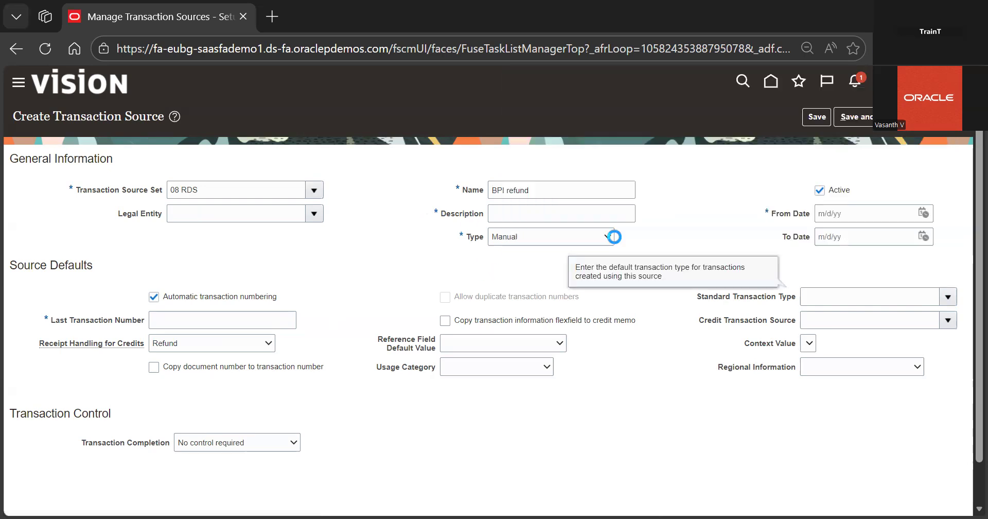
{"action": "left_click", "coordinate": [487, 246]}
{"action": "type", "text": "BPI"}
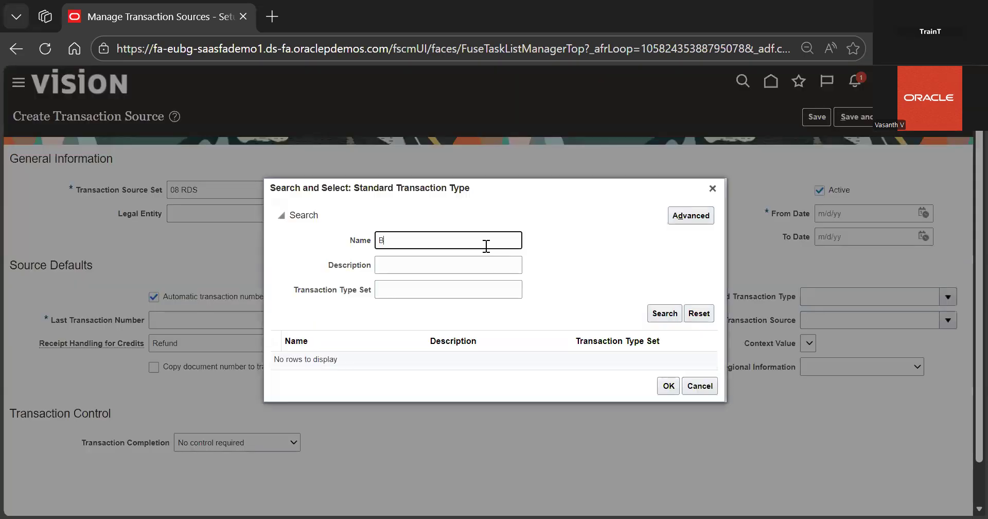
{"action": "key", "text": "Return"}
{"action": "double_click", "coordinate": [490, 359]}
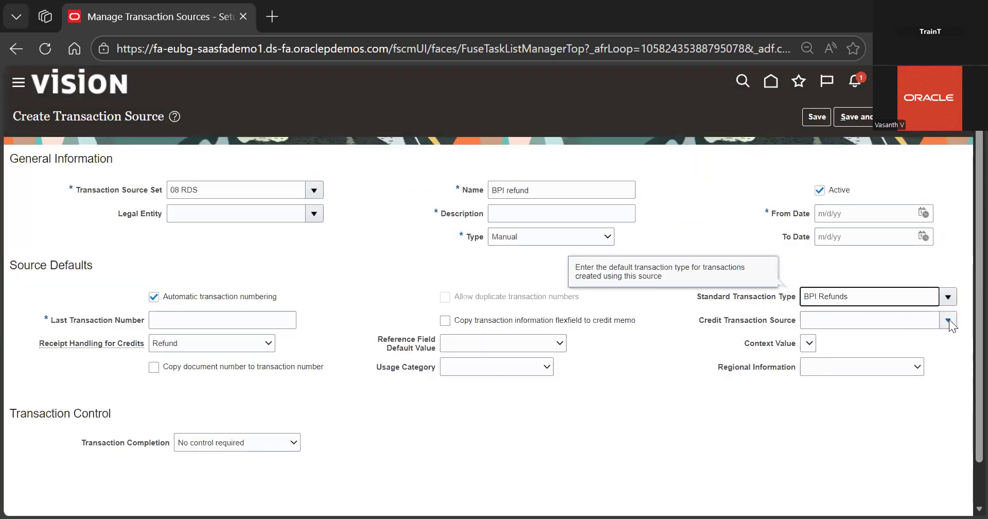
Enter the description For Tata Motors Customers Refunds for the transaction source
{"action": "left_click", "coordinate": [947, 319]}
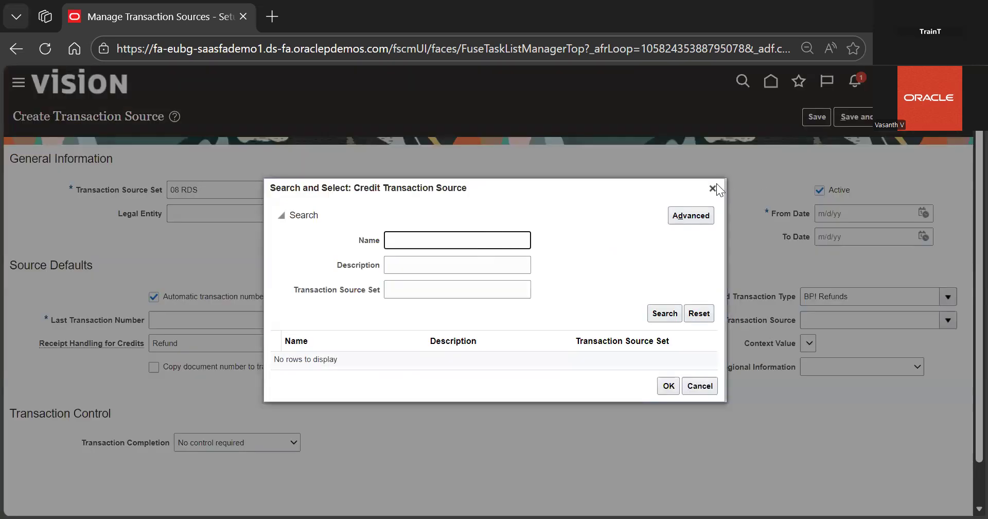
{"action": "left_click", "coordinate": [713, 188]}
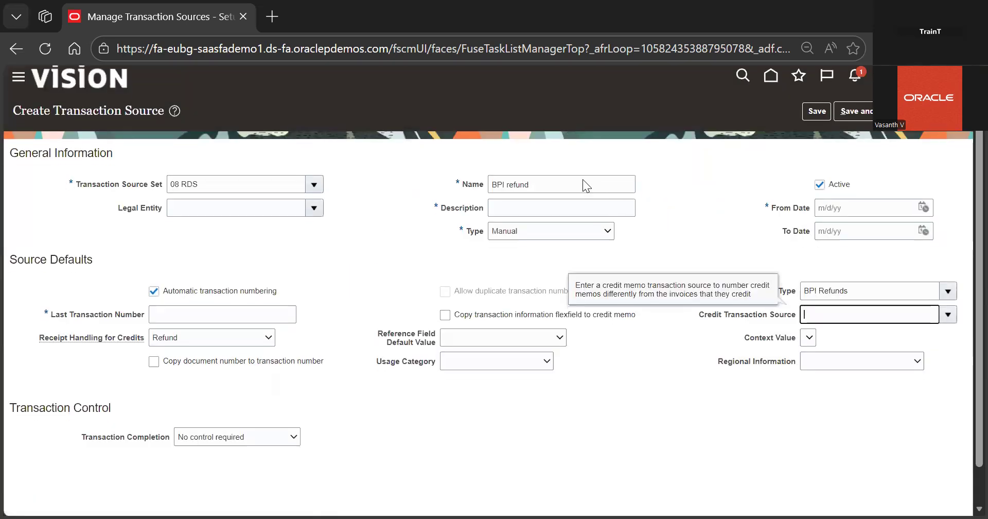
{"action": "scroll", "coordinate": [582, 179], "scroll_direction": "down", "scroll_amount": 1}
{"action": "left_click", "coordinate": [578, 172]}
{"action": "type", "text": "For "}
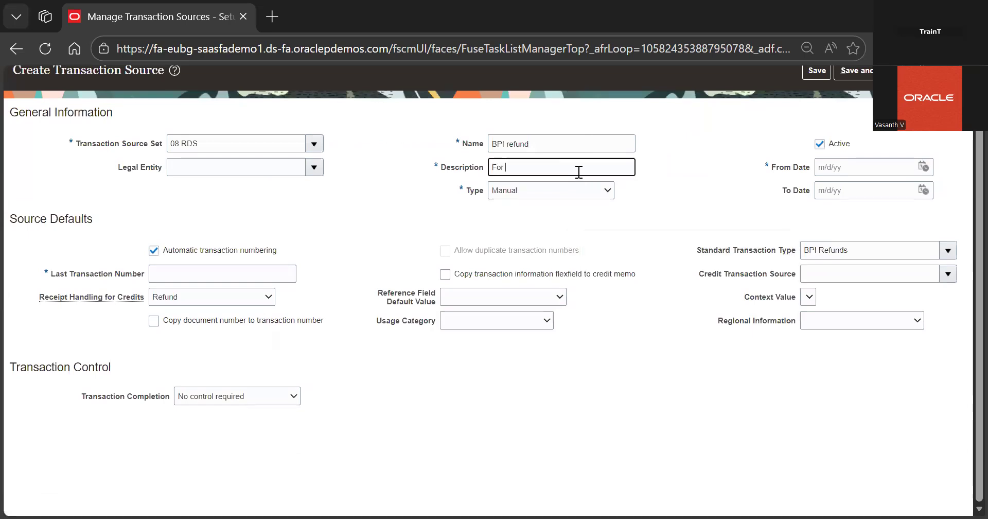
{"action": "type", "text": "Tata Motor"}
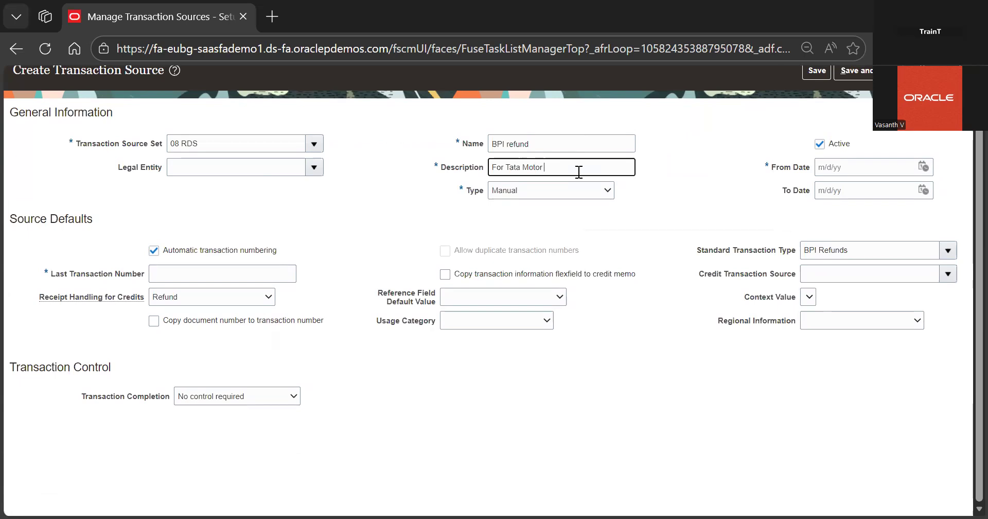
{"action": "type", "text": "sn"}
{"action": "key", "text": "BackSpace"}
{"action": "type", "text": "Custome"}
{"action": "type", "text": "rs"}
{"action": "type", "text": " Rfe"}
{"action": "type", "text": "efun"}
{"action": "left_click", "coordinate": [646, 199]}
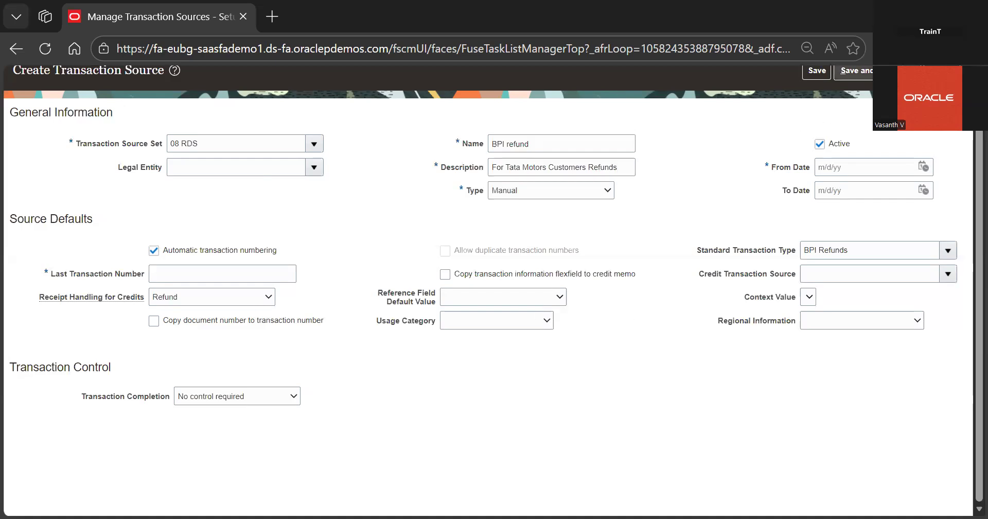
Set the from date to 12/28/25 and last transaction number to 100, then save and close the transaction source
{"action": "left_click", "coordinate": [852, 71]}
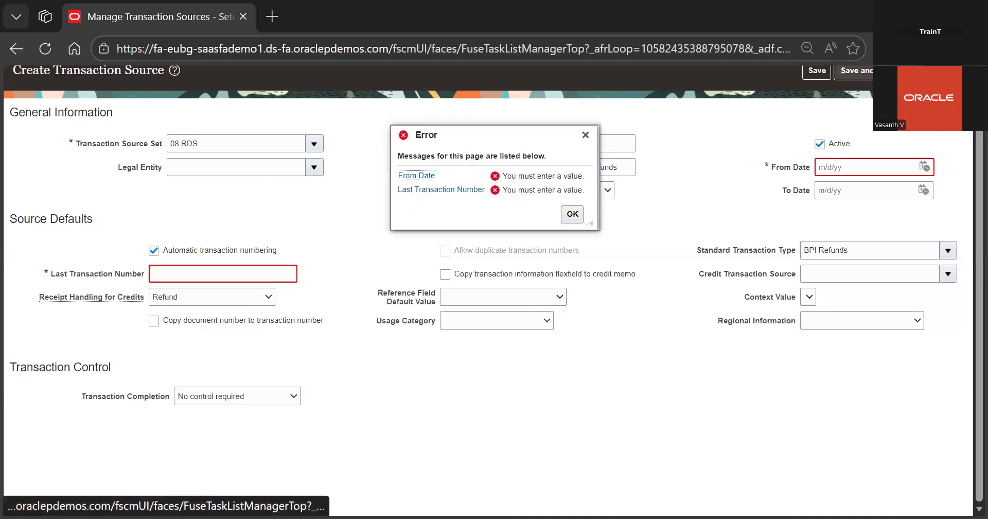
{"action": "left_click", "coordinate": [925, 167]}
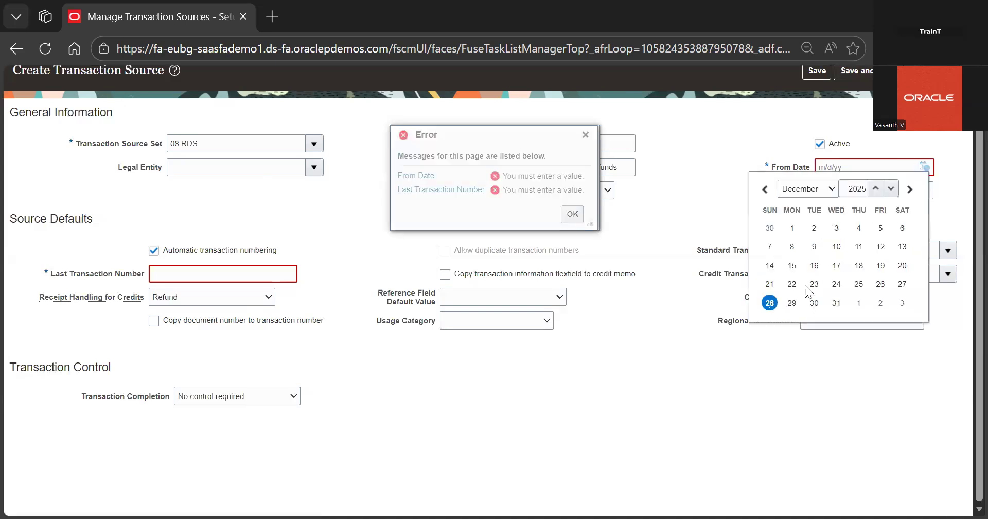
{"action": "left_click", "coordinate": [770, 302]}
{"action": "left_click", "coordinate": [860, 119]}
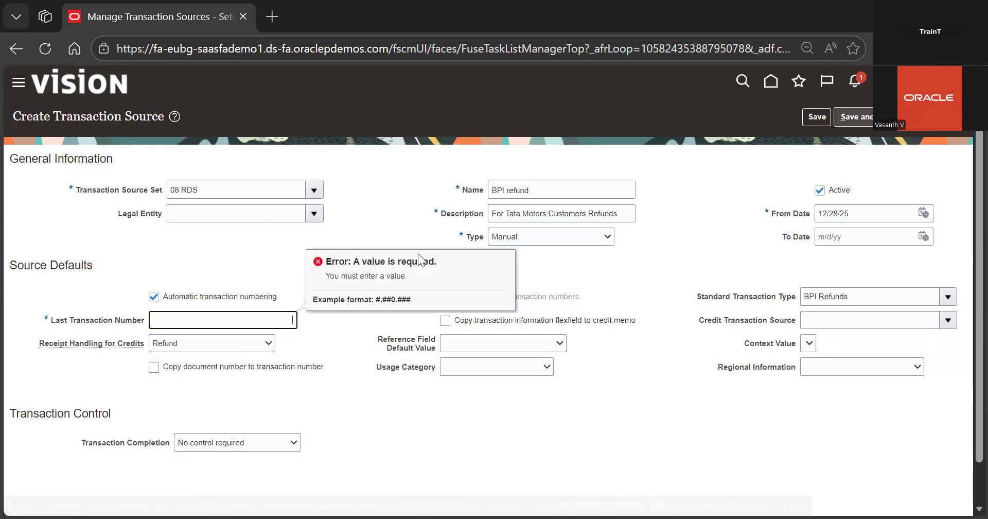
{"action": "type", "text": "100"}
{"action": "left_click", "coordinate": [397, 433]}
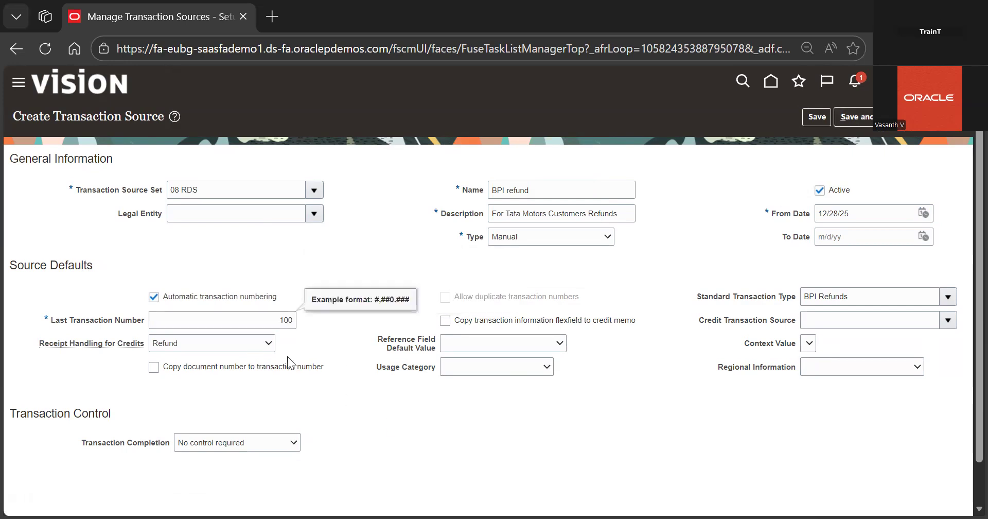
{"action": "left_click", "coordinate": [908, 118]}
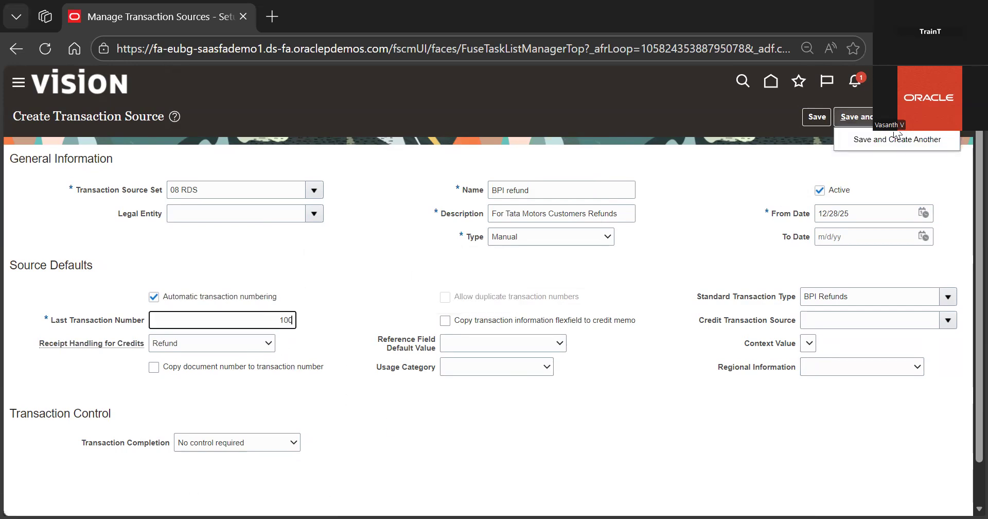
{"action": "left_click", "coordinate": [883, 117]}
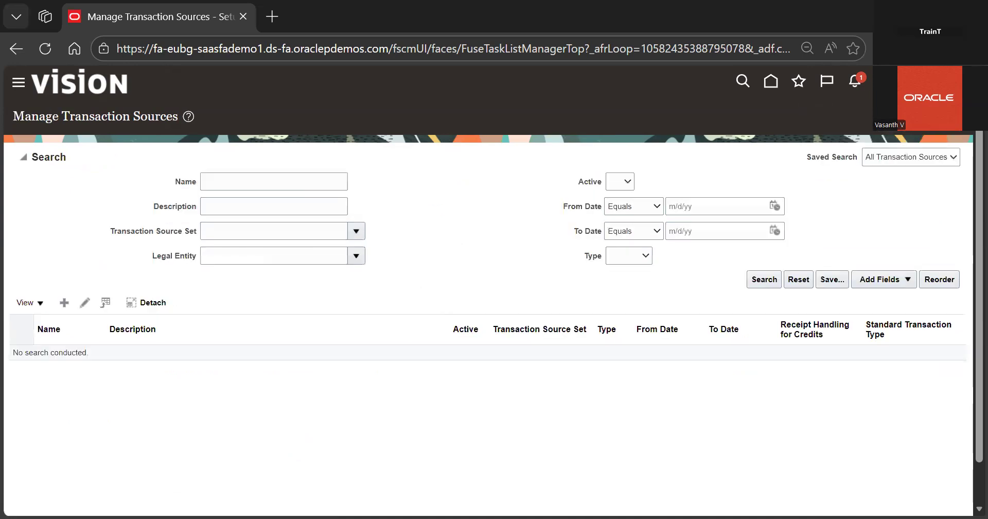
Return to the setup task list, search for manage rece and open Manage Receivables Activities
{"action": "left_click", "coordinate": [949, 117]}
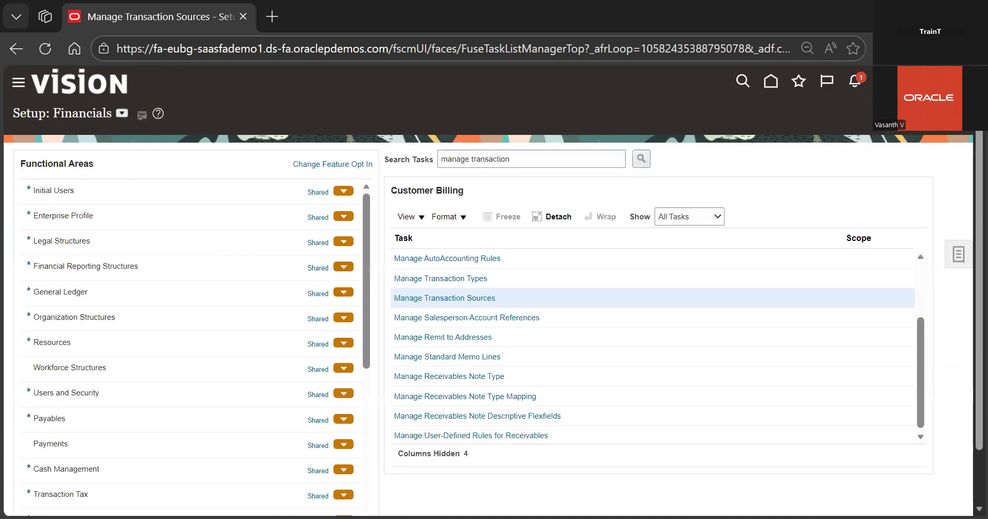
{"action": "double_click", "coordinate": [543, 162]}
{"action": "key", "text": "BackSpace"}
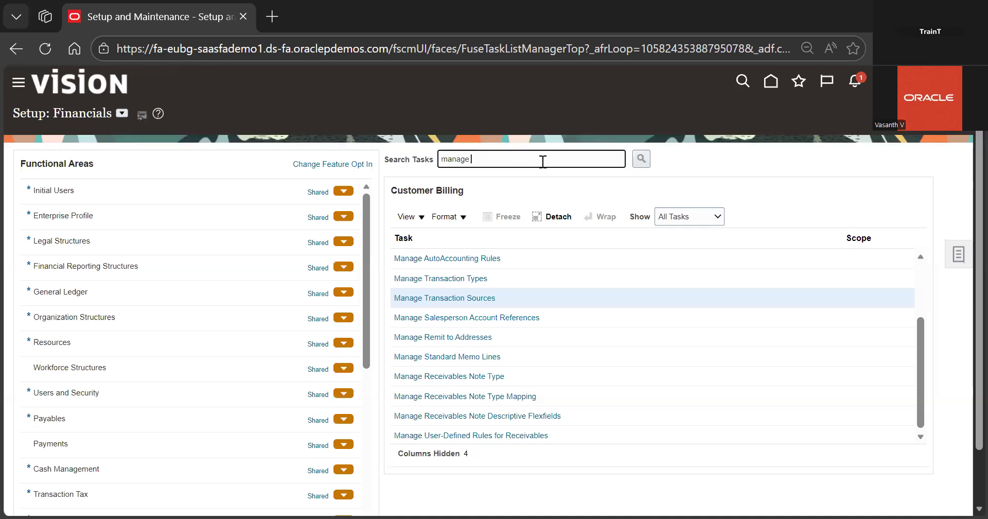
{"action": "type", "text": "rce"}
{"action": "key", "text": "BackSpace"}
{"action": "key", "text": "BackSpace"}
{"action": "type", "text": "ece"}
{"action": "key", "text": "Return"}
{"action": "left_click", "coordinate": [356, 210]}
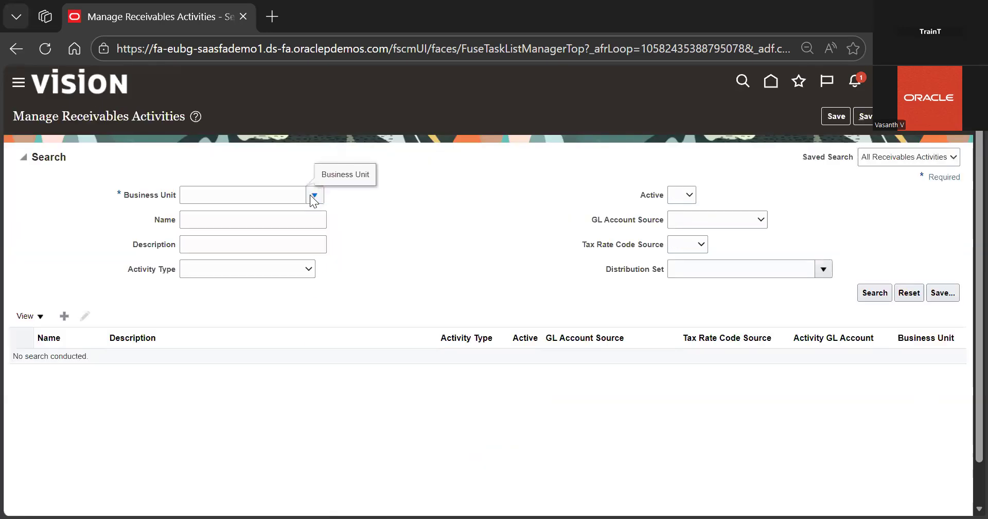
{"action": "left_click", "coordinate": [314, 196]}
{"action": "left_click", "coordinate": [63, 320]}
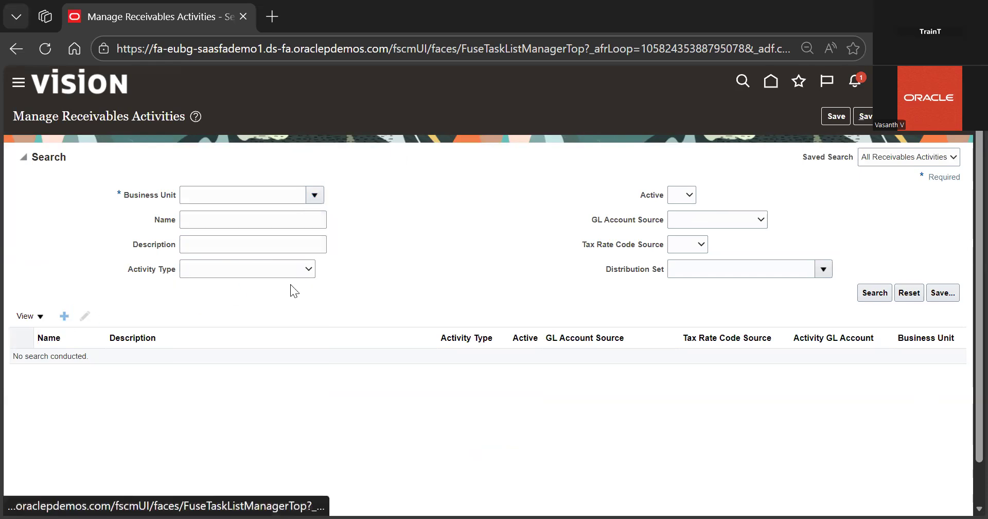
{"action": "left_click", "coordinate": [391, 165]}
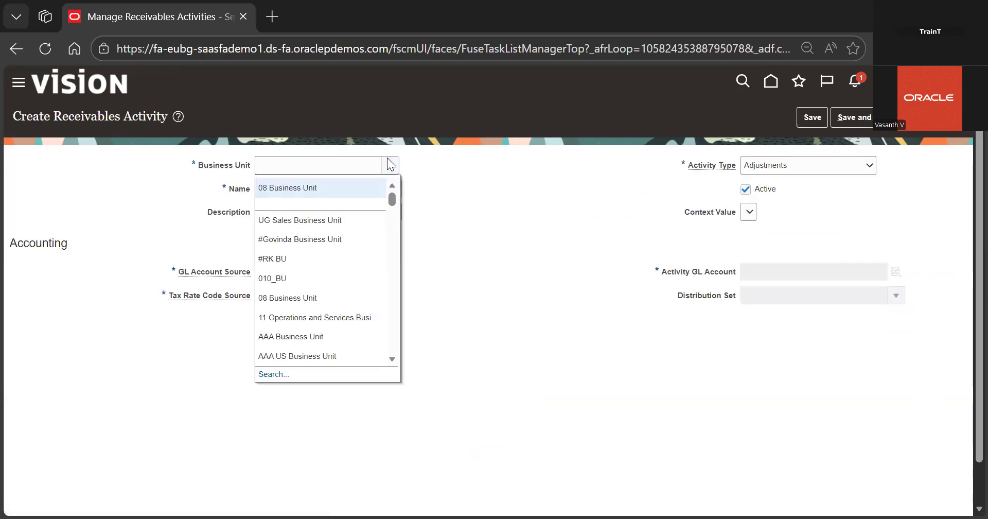
{"action": "left_click", "coordinate": [390, 165]}
{"action": "left_click", "coordinate": [320, 193]}
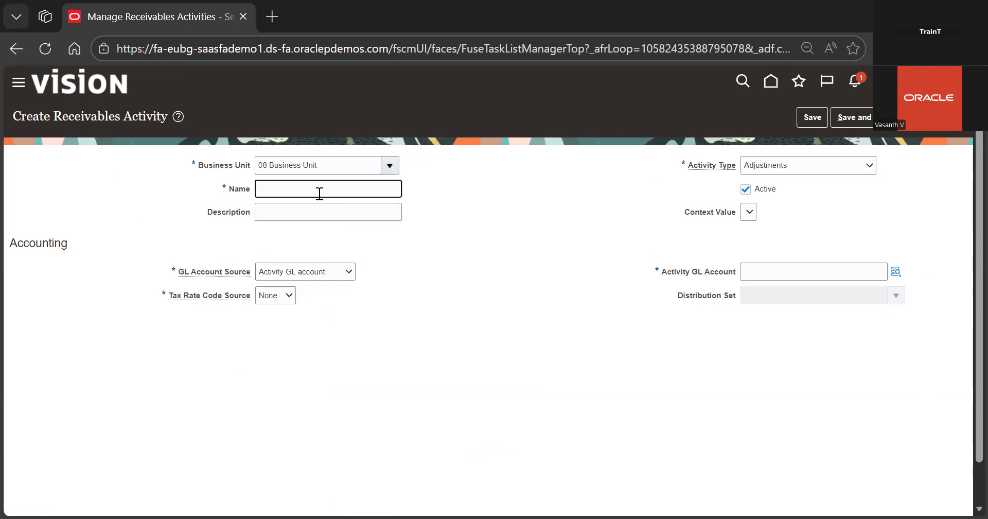
{"action": "left_click", "coordinate": [811, 169]}
{"action": "left_click", "coordinate": [789, 457]}
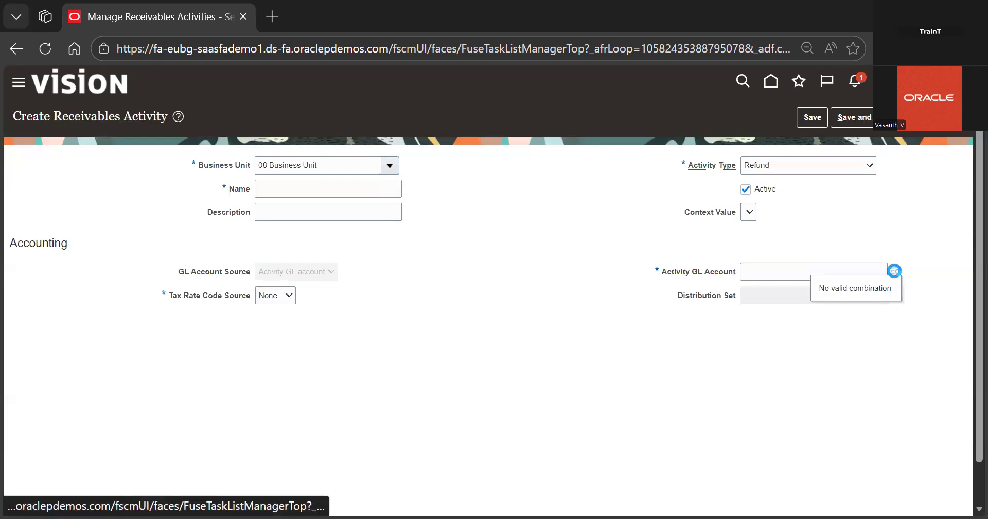
{"action": "left_click", "coordinate": [895, 271]}
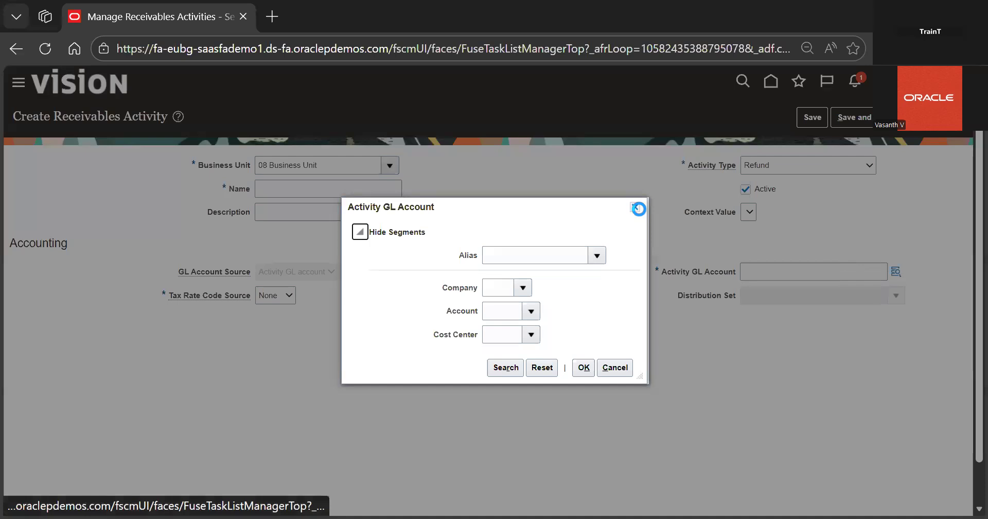
{"action": "left_click", "coordinate": [637, 208]}
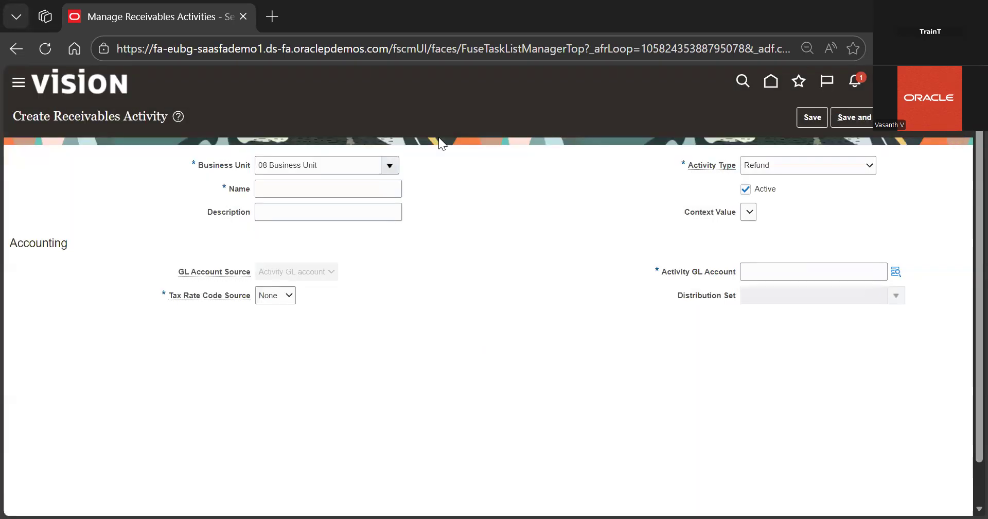
{"action": "left_click", "coordinate": [941, 116]}
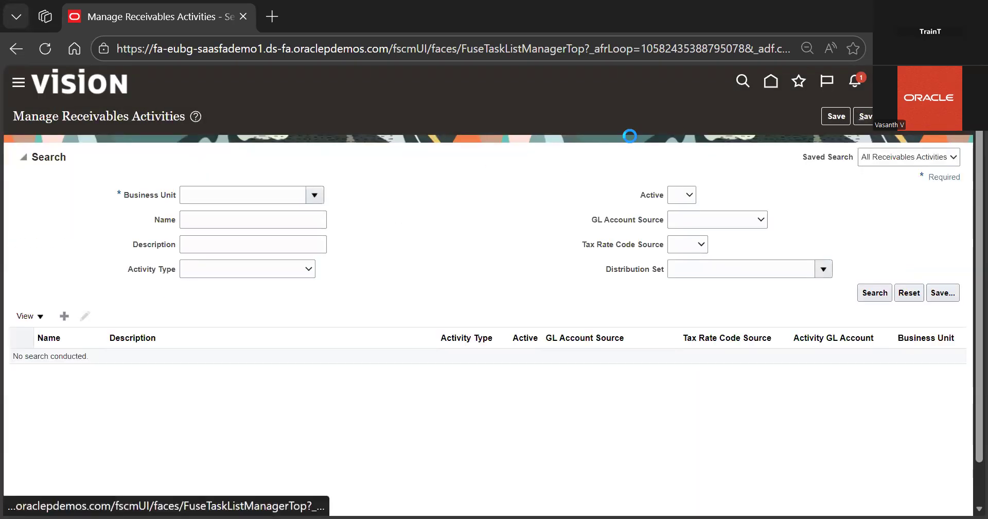
Open Manage Approval Limits, search by user name and review the Credit Memo Refund approval limits
{"action": "left_click", "coordinate": [462, 279]}
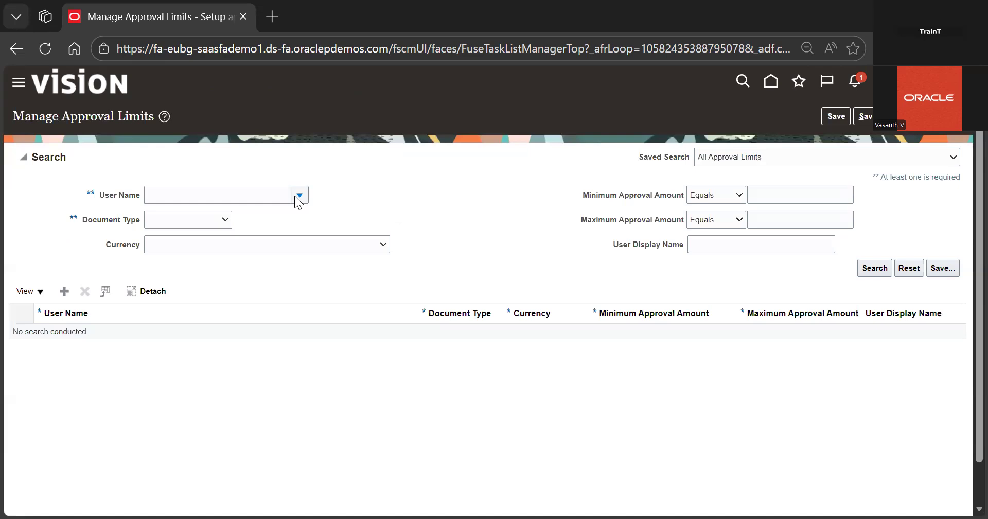
{"action": "left_click", "coordinate": [298, 195]}
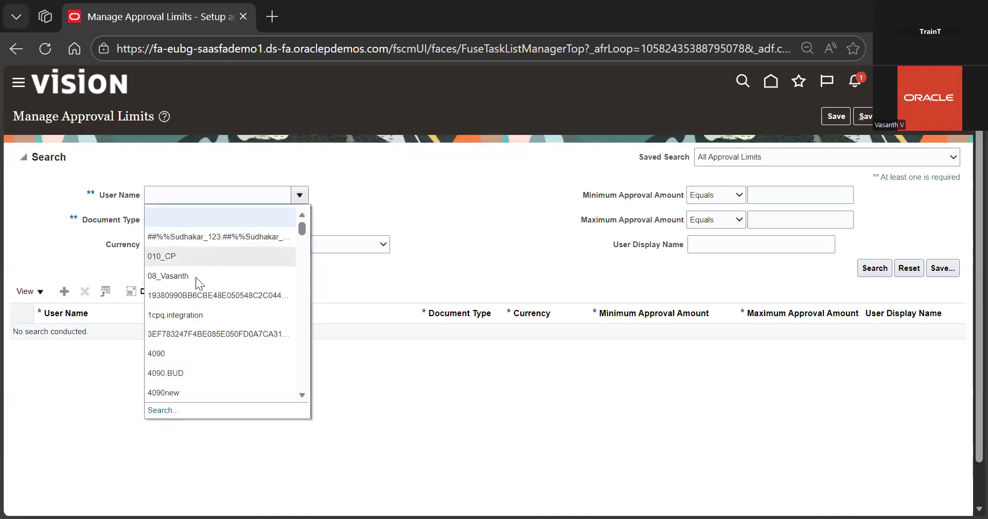
{"action": "left_click", "coordinate": [875, 268]}
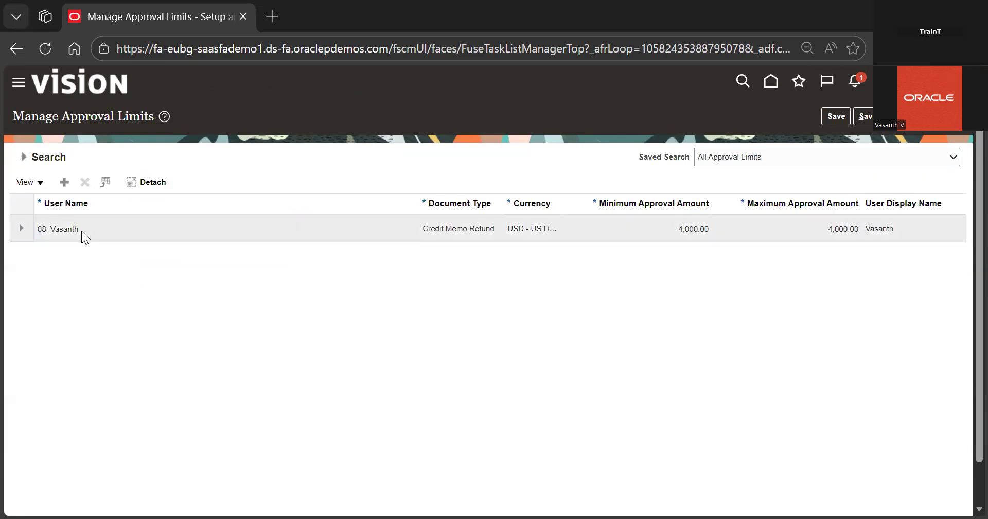
{"action": "left_click", "coordinate": [62, 230]}
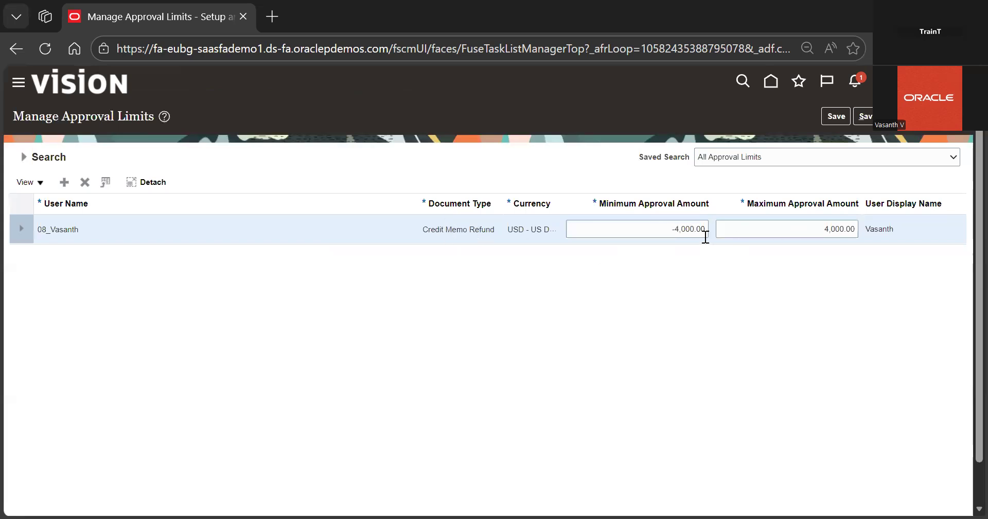
{"action": "left_click", "coordinate": [701, 270]}
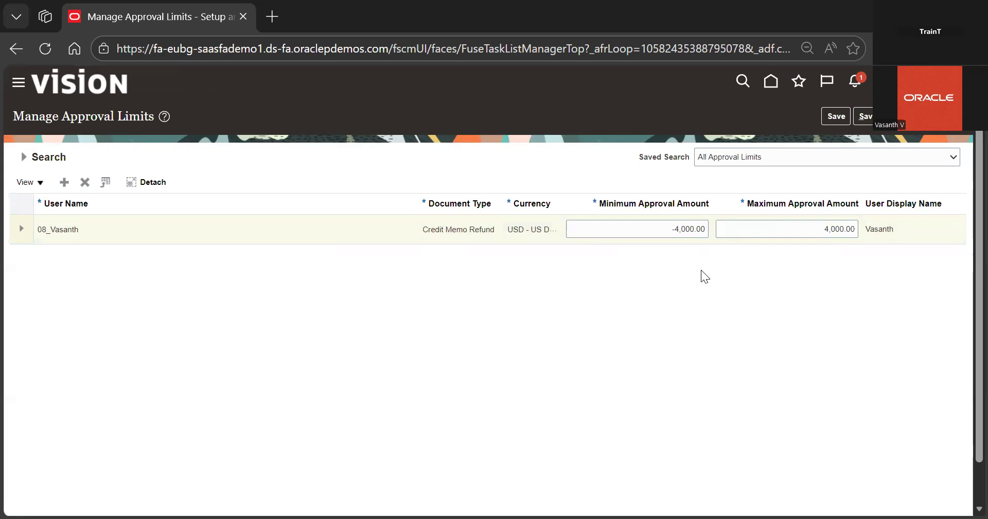
{"action": "double_click", "coordinate": [705, 229]}
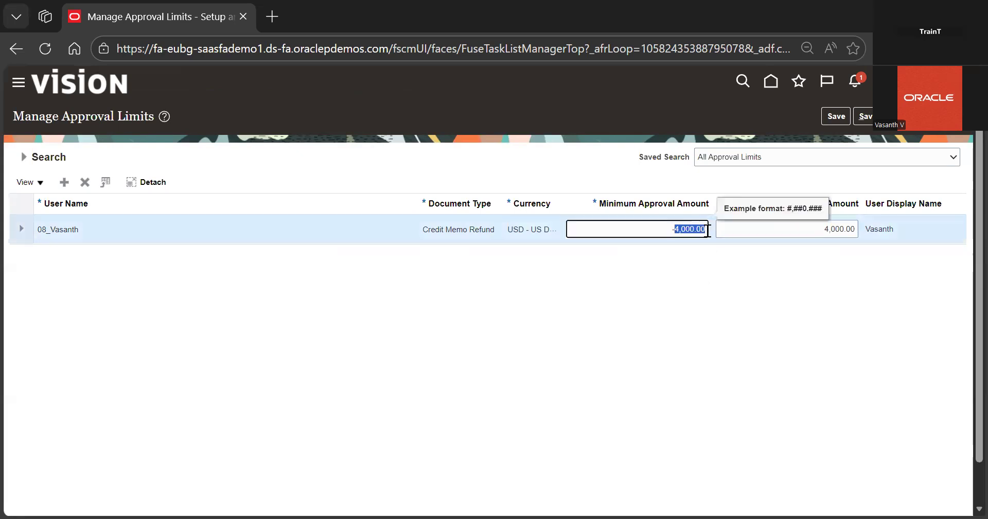
{"action": "left_click", "coordinate": [734, 321]}
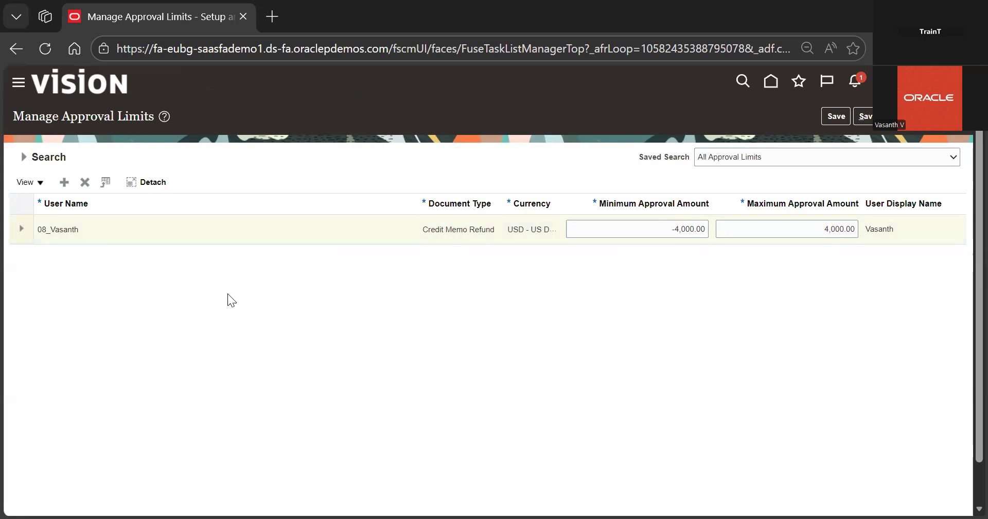
{"action": "left_click_drag", "start_coordinate": [81, 230], "coordinate": [37, 231]}
{"action": "left_click", "coordinate": [124, 278]}
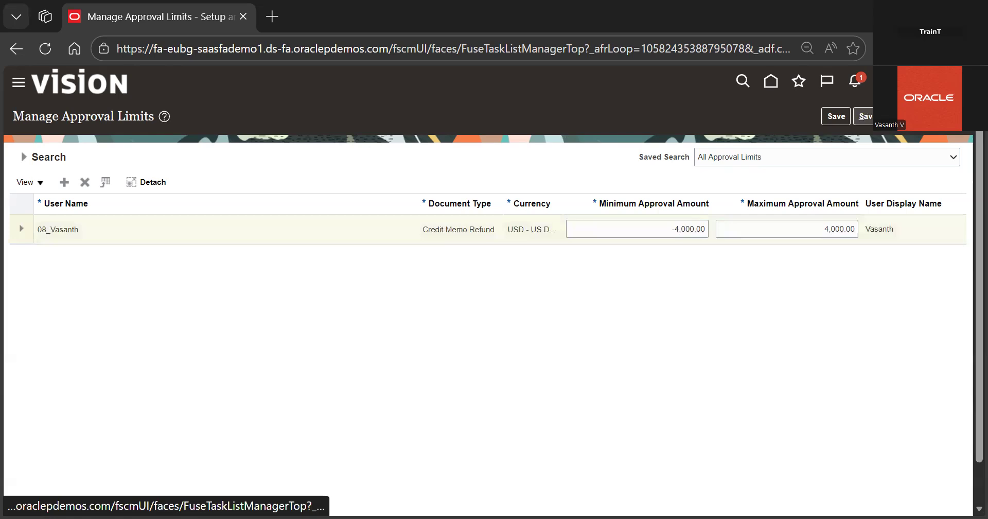
{"action": "left_click", "coordinate": [863, 116]}
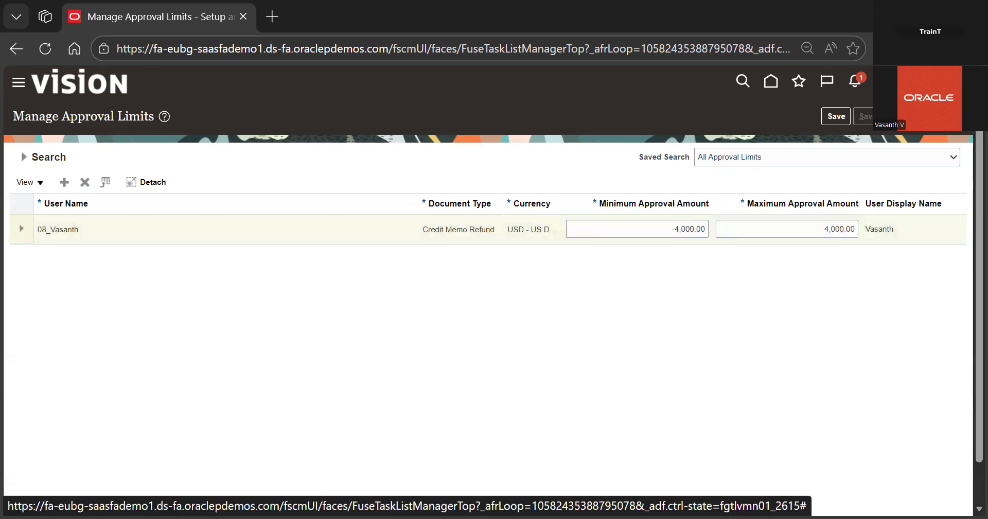
Go to Billing from the home page and create a new transaction with the Credit memo class
{"action": "left_click", "coordinate": [770, 82]}
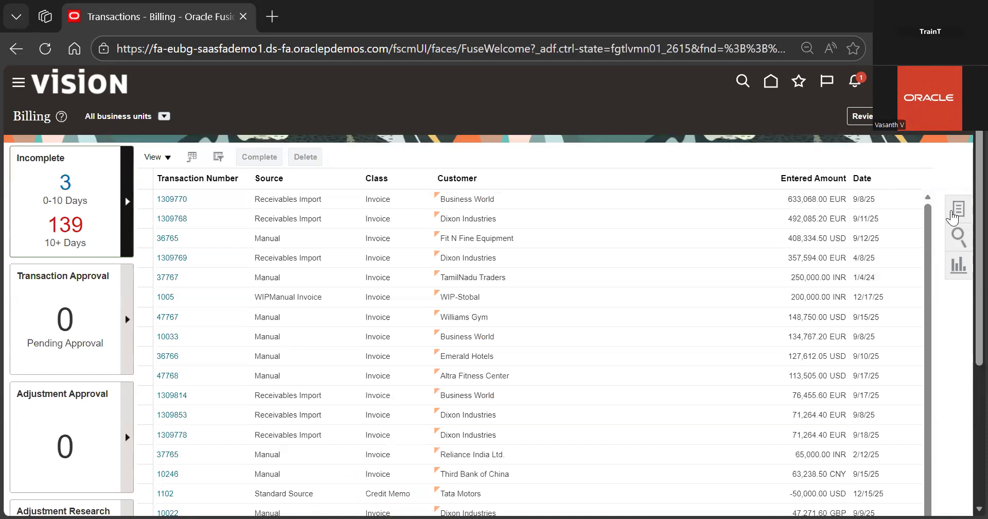
{"action": "left_click", "coordinate": [958, 211]}
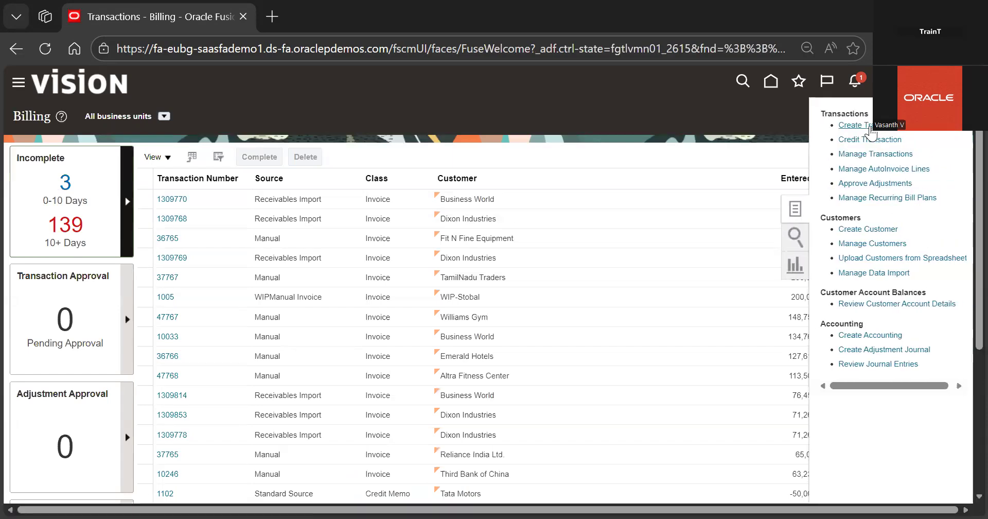
{"action": "left_click", "coordinate": [856, 125]}
{"action": "left_click", "coordinate": [226, 184]}
{"action": "left_click", "coordinate": [215, 225]}
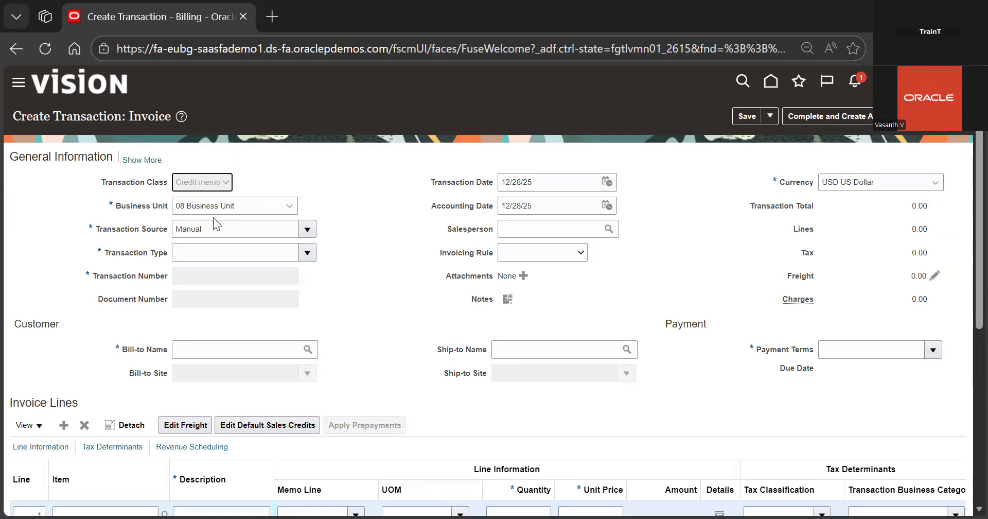
Search for BPI and set the transaction source to BPI refund
{"action": "left_click", "coordinate": [307, 229]}
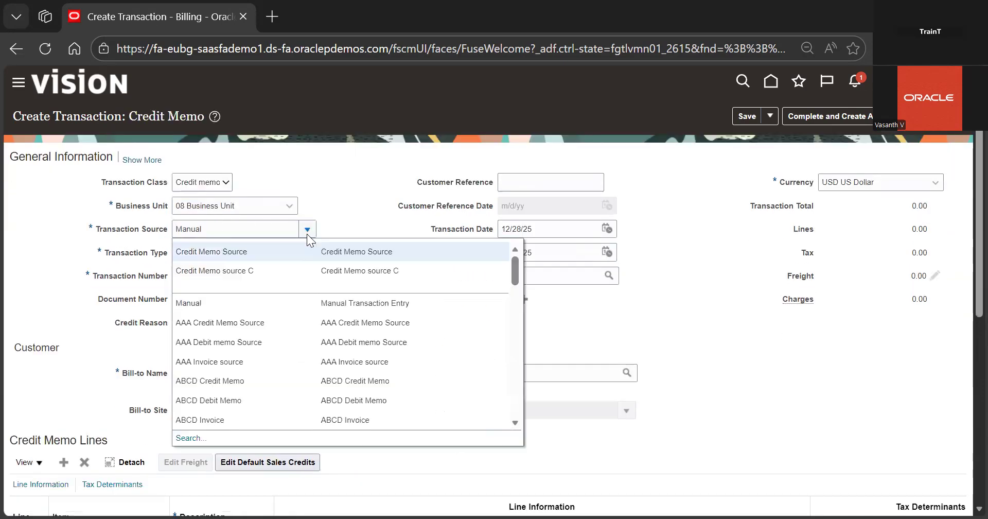
{"action": "left_click", "coordinate": [185, 439]}
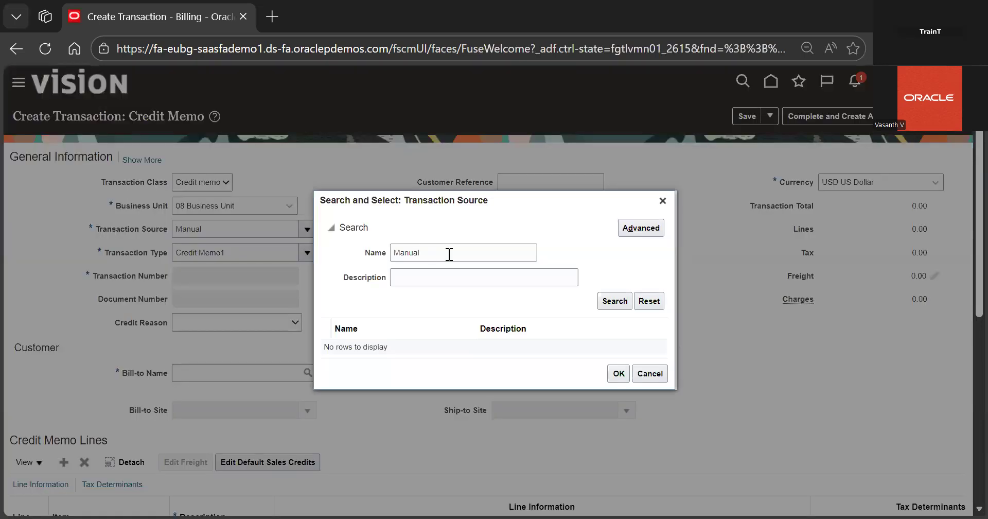
{"action": "double_click", "coordinate": [450, 254]}
{"action": "key", "text": "BackSpace"}
{"action": "type", "text": "BPI"}
{"action": "key", "text": "Return"}
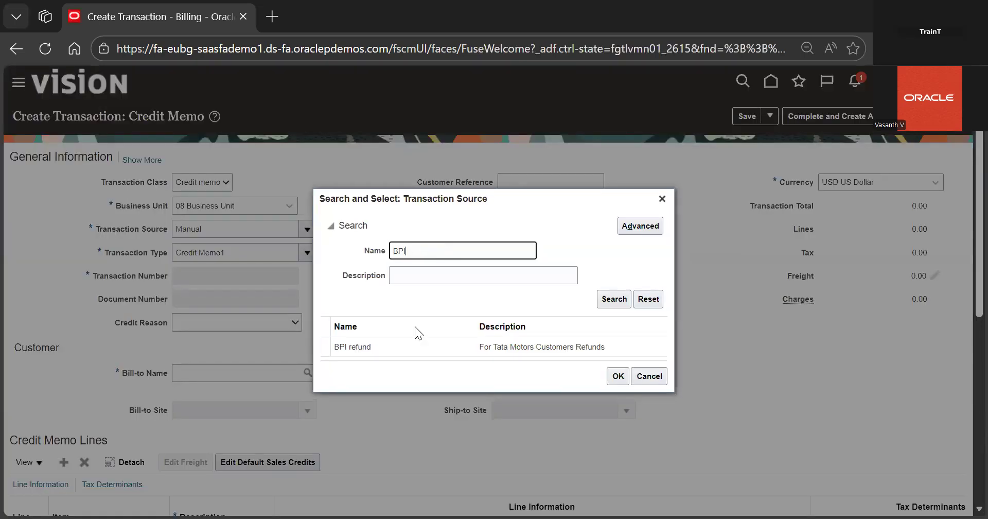
{"action": "left_click", "coordinate": [405, 353]}
{"action": "double_click", "coordinate": [405, 353]}
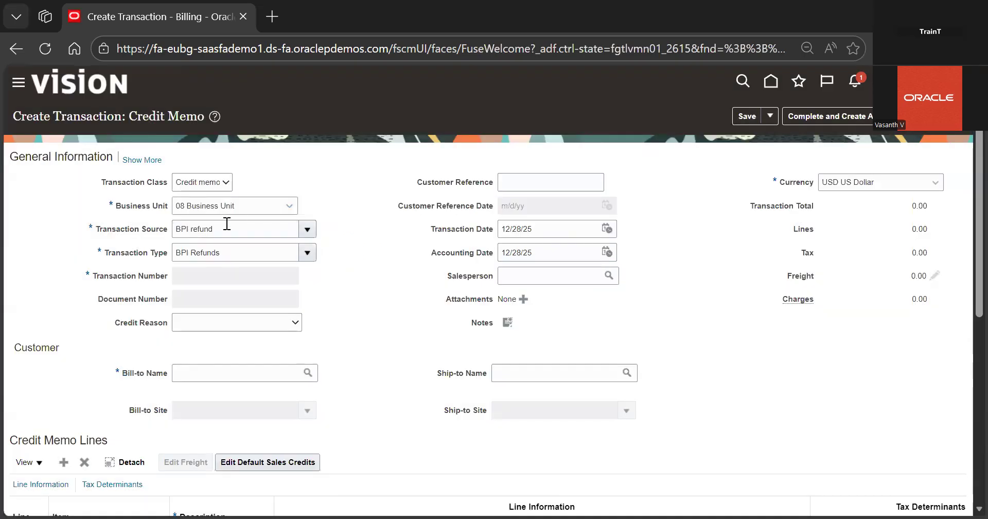
Set the bill-to customer to Tata Motors
{"action": "scroll", "coordinate": [340, 307], "scroll_direction": "down", "scroll_amount": 1}
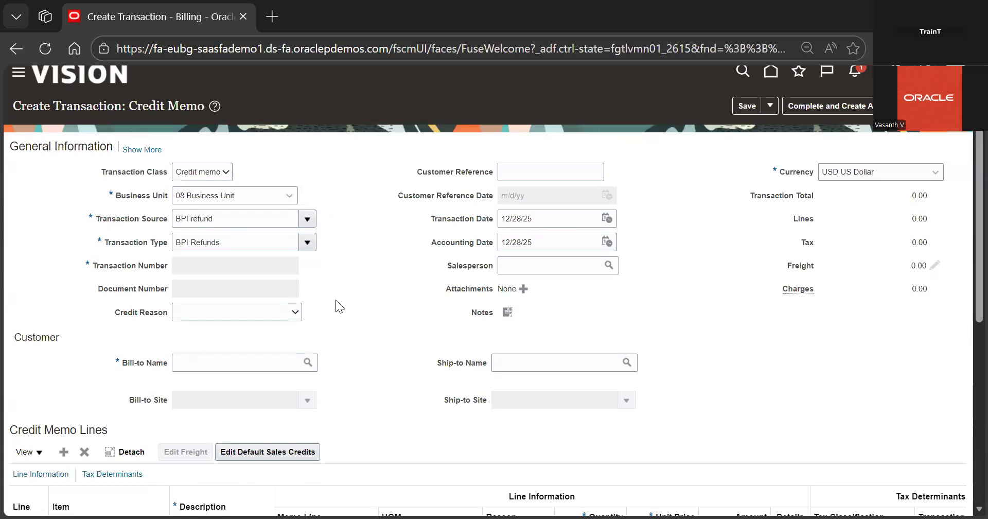
{"action": "scroll", "coordinate": [336, 300], "scroll_direction": "down", "scroll_amount": 2}
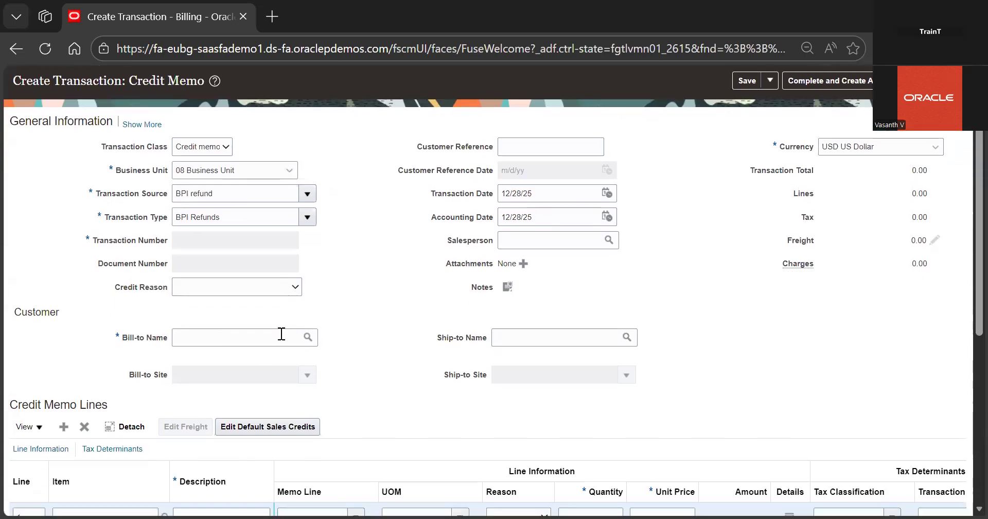
{"action": "left_click", "coordinate": [282, 334]}
{"action": "key", "text": "Down"}
{"action": "key", "text": "Return"}
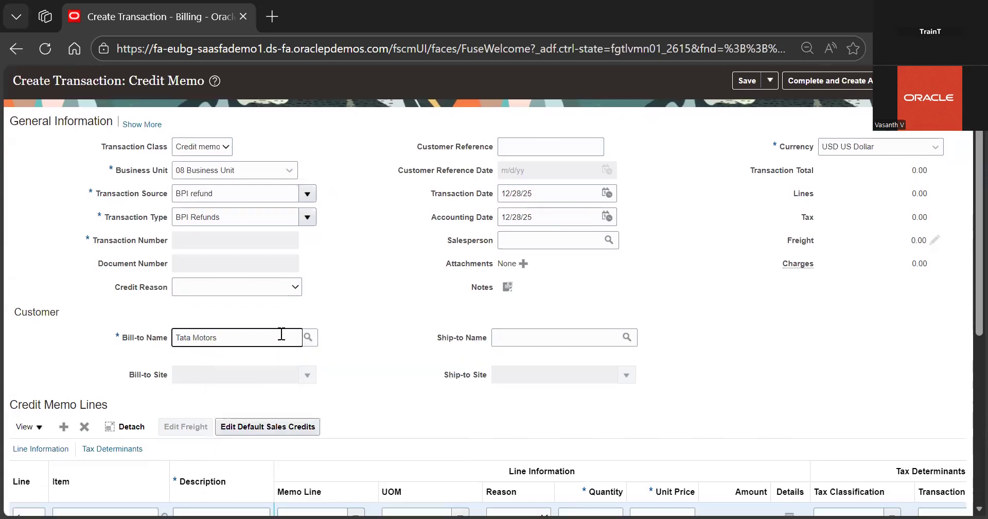
Enter "Tata Motors Refunds" as the description of the first credit memo line
{"action": "scroll", "coordinate": [388, 355], "scroll_direction": "down", "scroll_amount": 3}
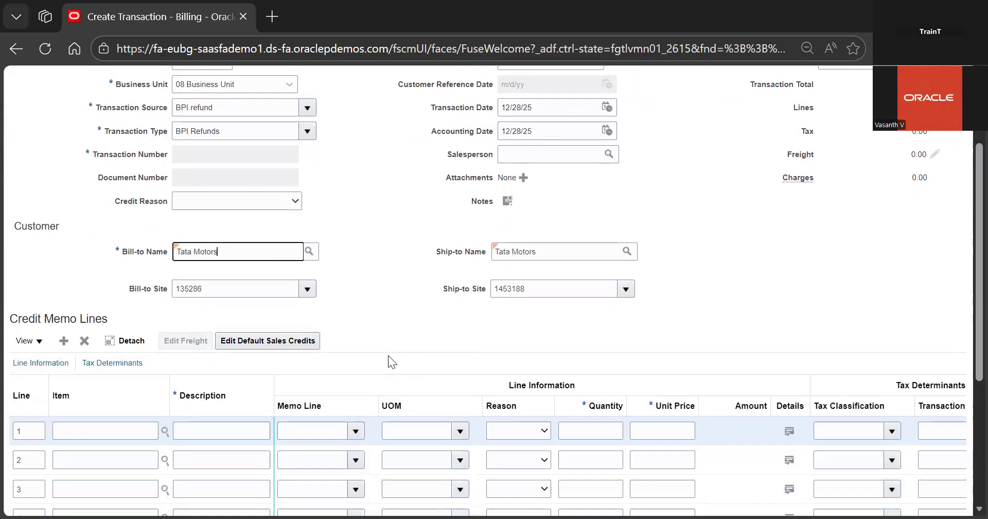
{"action": "left_click", "coordinate": [221, 409]}
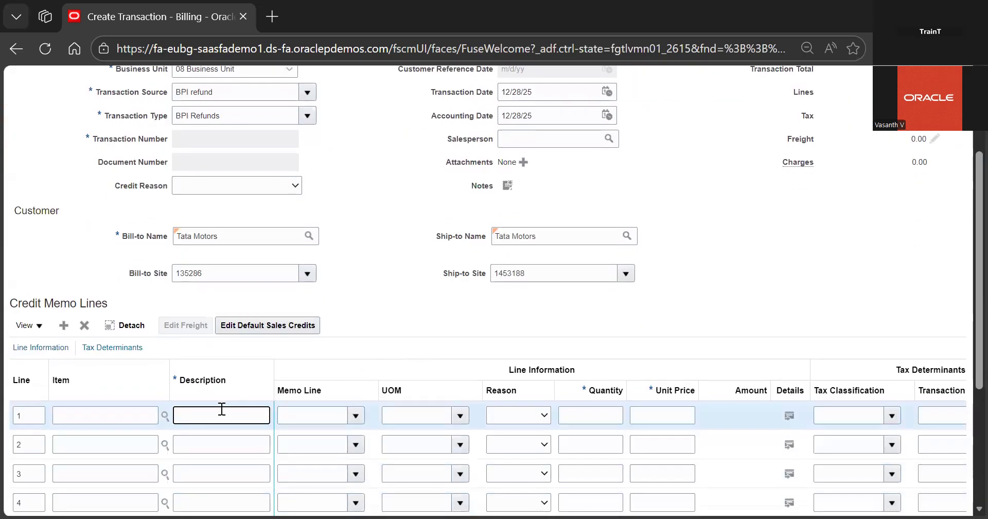
{"action": "type", "text": "Tata"}
{"action": "type", "text": " m"}
{"action": "type", "text": "Mp"}
{"action": "type", "text": "otor"}
{"action": "type", "text": "s"}
{"action": "key", "text": "ctrl+a"}
{"action": "right_click", "coordinate": [207, 416]}
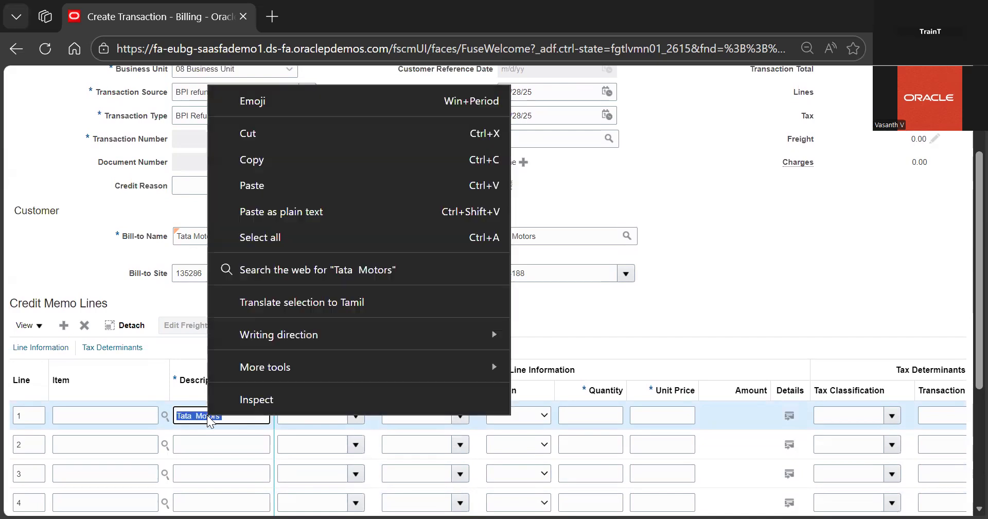
{"action": "left_click", "coordinate": [199, 416]}
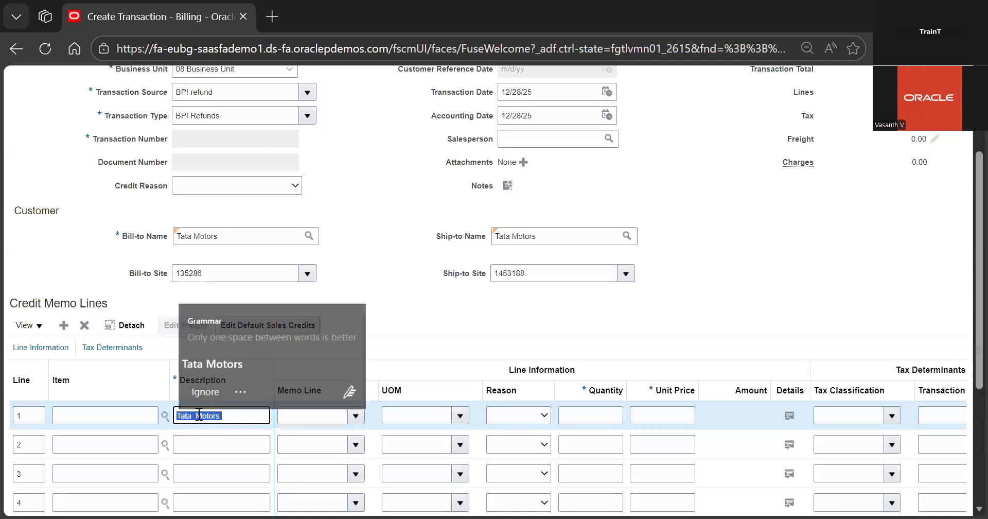
{"action": "left_click", "coordinate": [237, 363]}
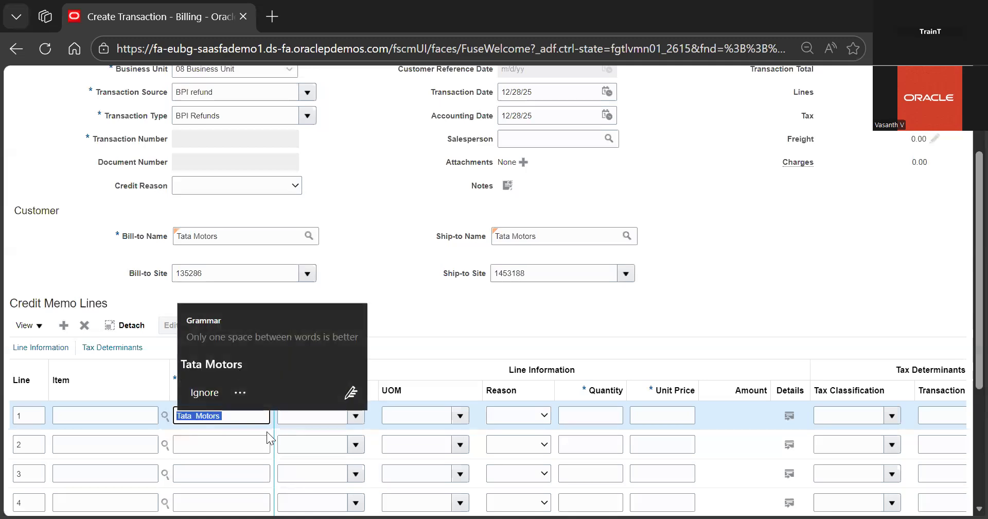
{"action": "type", "text": "Refu"}
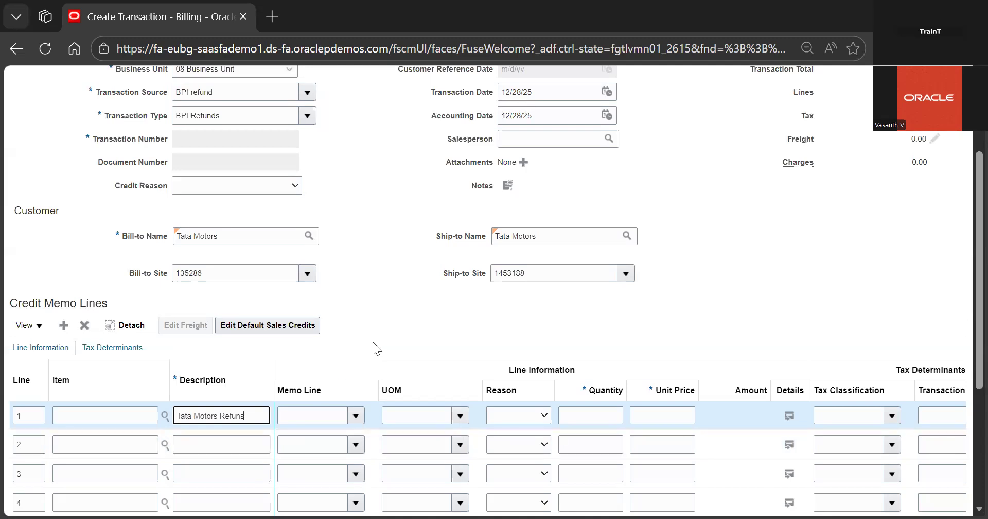
{"action": "type", "text": "ns"}
{"action": "key", "text": "BackSpace"}
{"action": "key", "text": "BackSpace"}
{"action": "type", "text": "nds"}
Set the first line's quantity to 4 and its unit price to 1000
{"action": "left_click", "coordinate": [573, 410]}
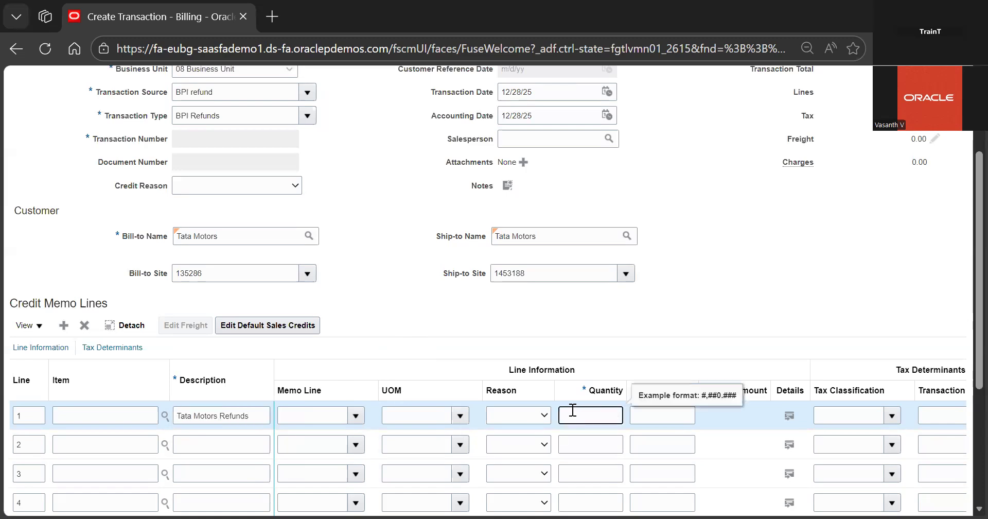
{"action": "type", "text": "20"}
{"action": "left_click", "coordinate": [638, 415]}
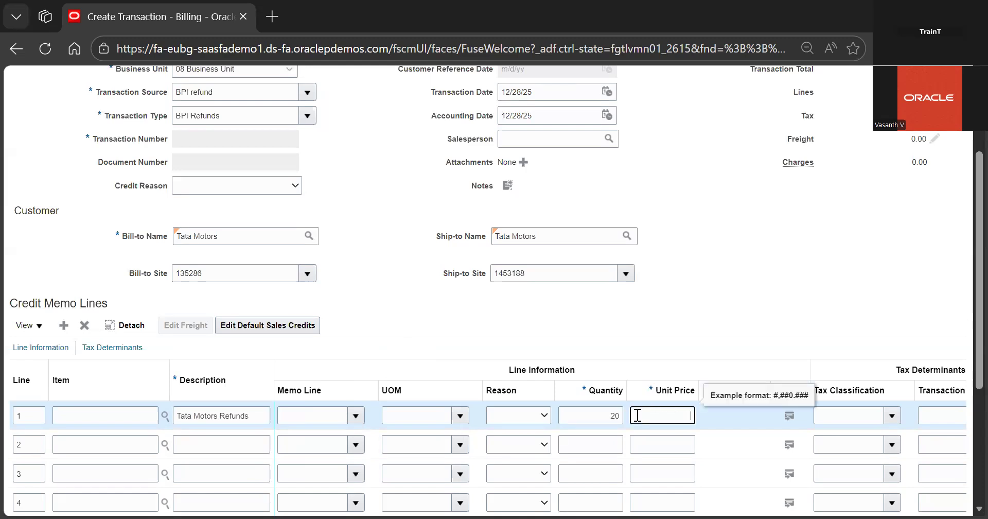
{"action": "double_click", "coordinate": [620, 415]}
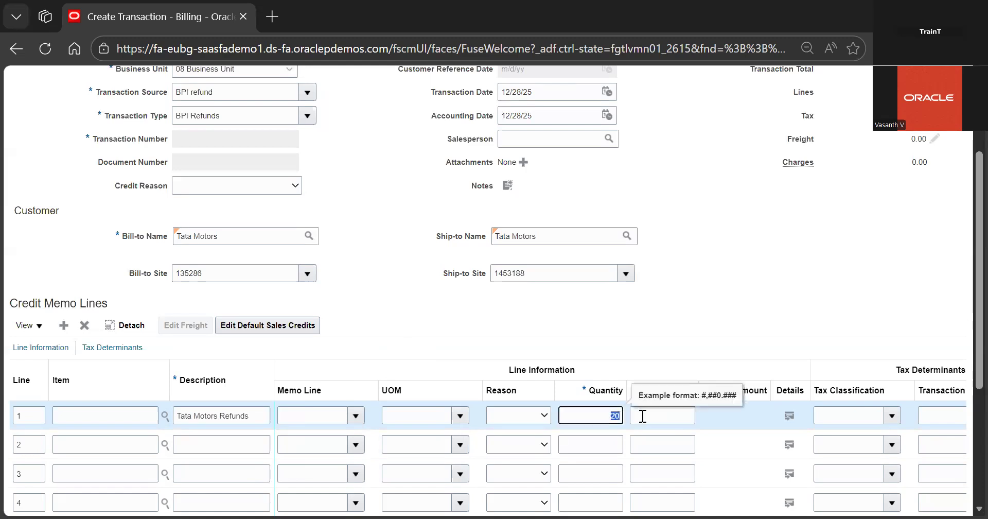
{"action": "left_click", "coordinate": [642, 415]}
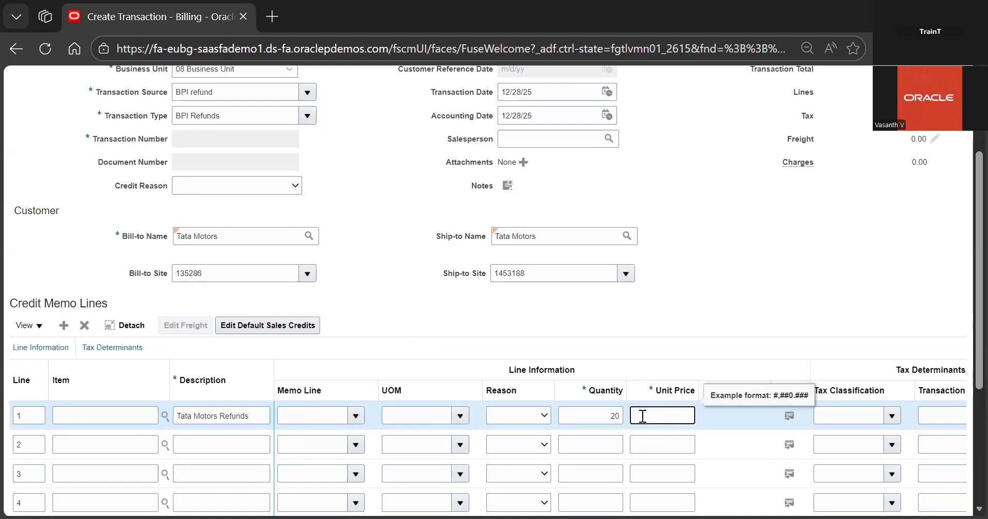
{"action": "double_click", "coordinate": [615, 416]}
{"action": "key", "text": "BackSpace"}
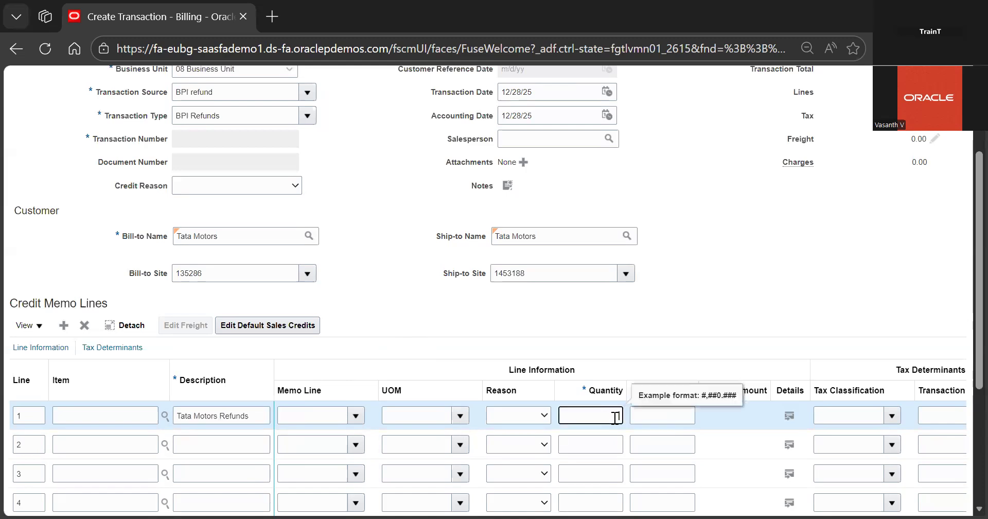
{"action": "type", "text": "4"}
{"action": "left_click", "coordinate": [644, 416]}
{"action": "type", "text": "1000"}
{"action": "left_click", "coordinate": [714, 317]}
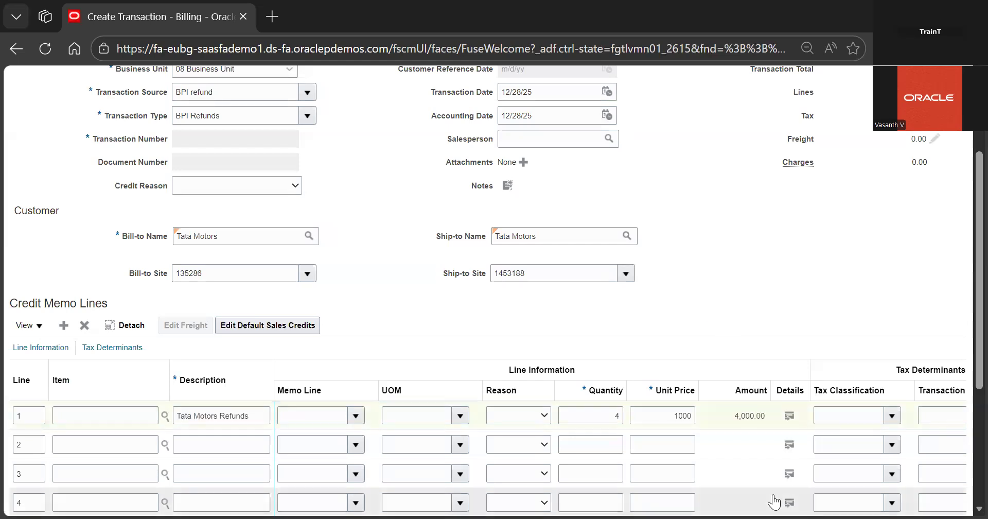
Change the first line's unit price to -1000 so the line amount becomes negative
{"action": "scroll", "coordinate": [791, 205], "scroll_direction": "up", "scroll_amount": 3}
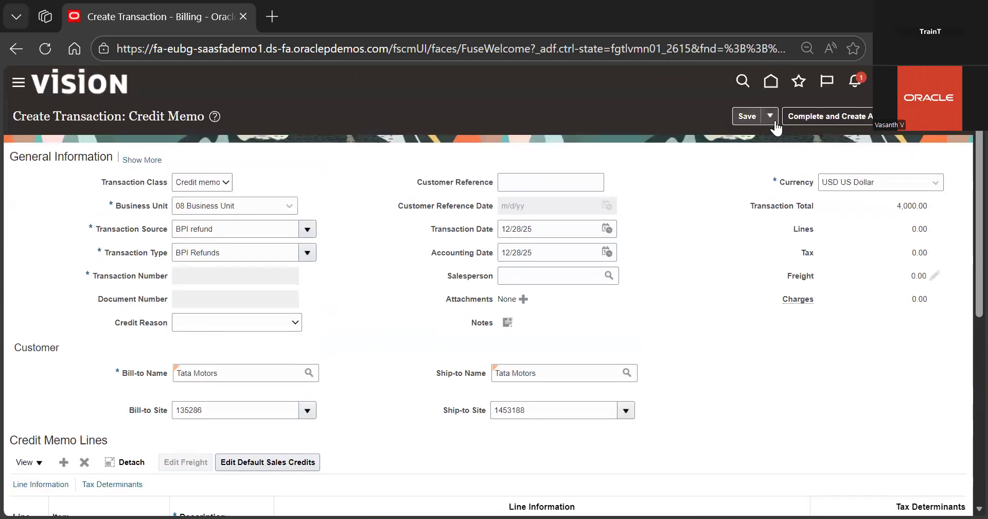
{"action": "scroll", "coordinate": [666, 395], "scroll_direction": "down", "scroll_amount": 3}
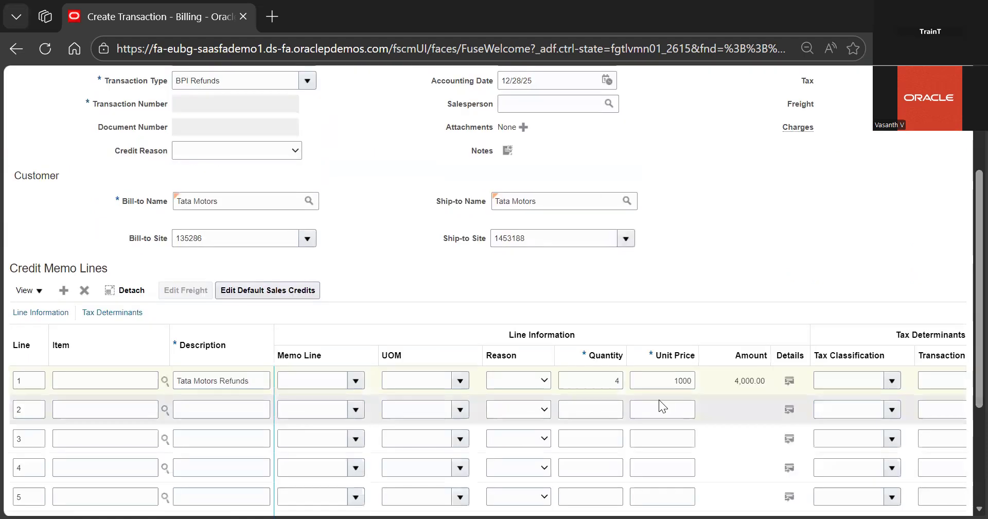
{"action": "left_click", "coordinate": [675, 379]}
{"action": "left_click", "coordinate": [760, 233]}
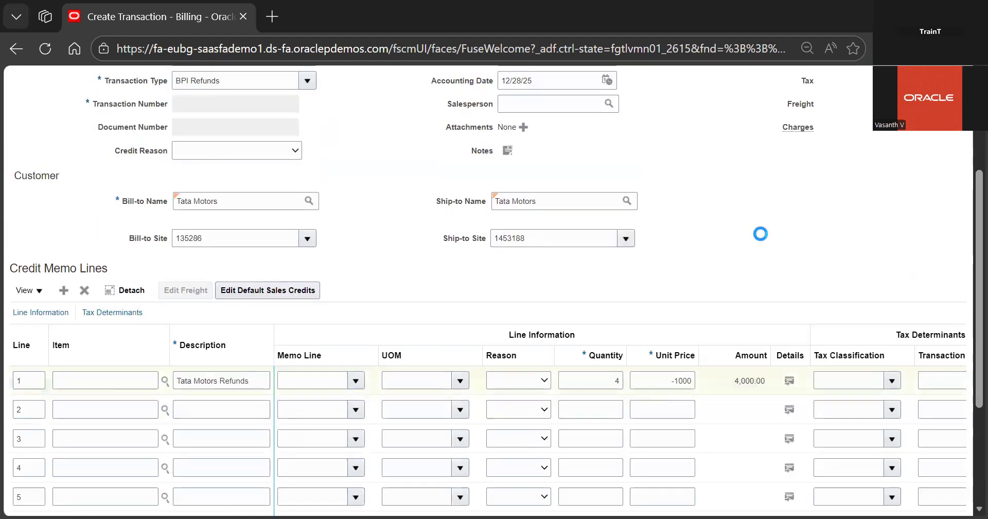
{"action": "scroll", "coordinate": [761, 234], "scroll_direction": "up", "scroll_amount": 3}
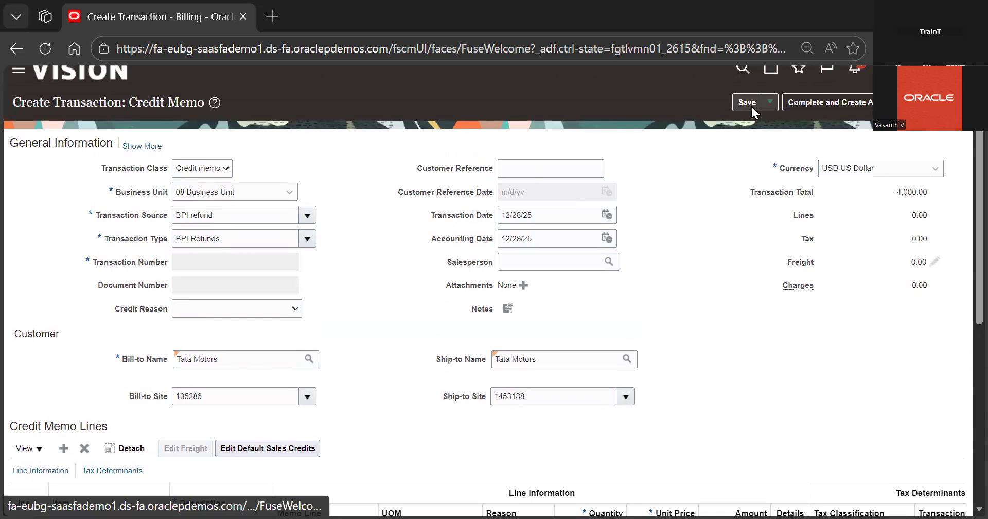
{"action": "scroll", "coordinate": [721, 246], "scroll_direction": "down", "scroll_amount": 3}
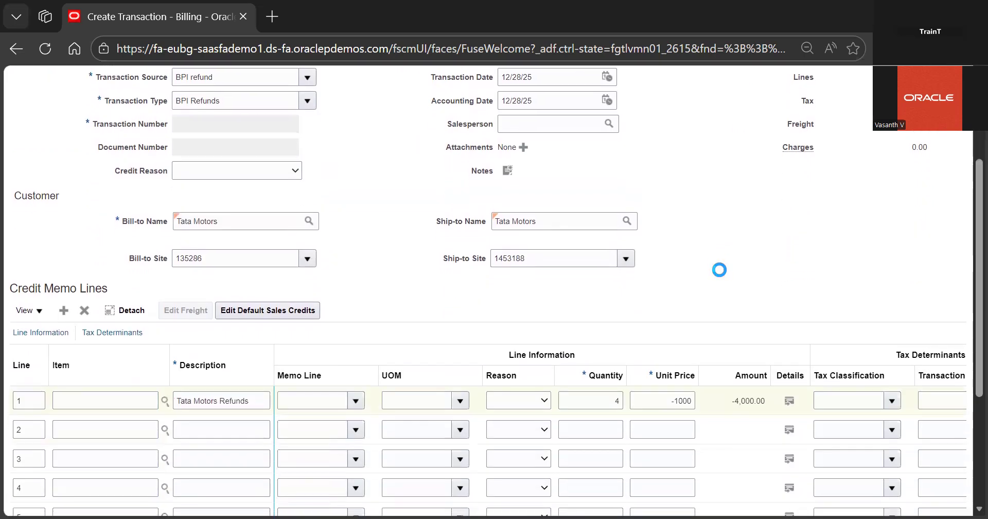